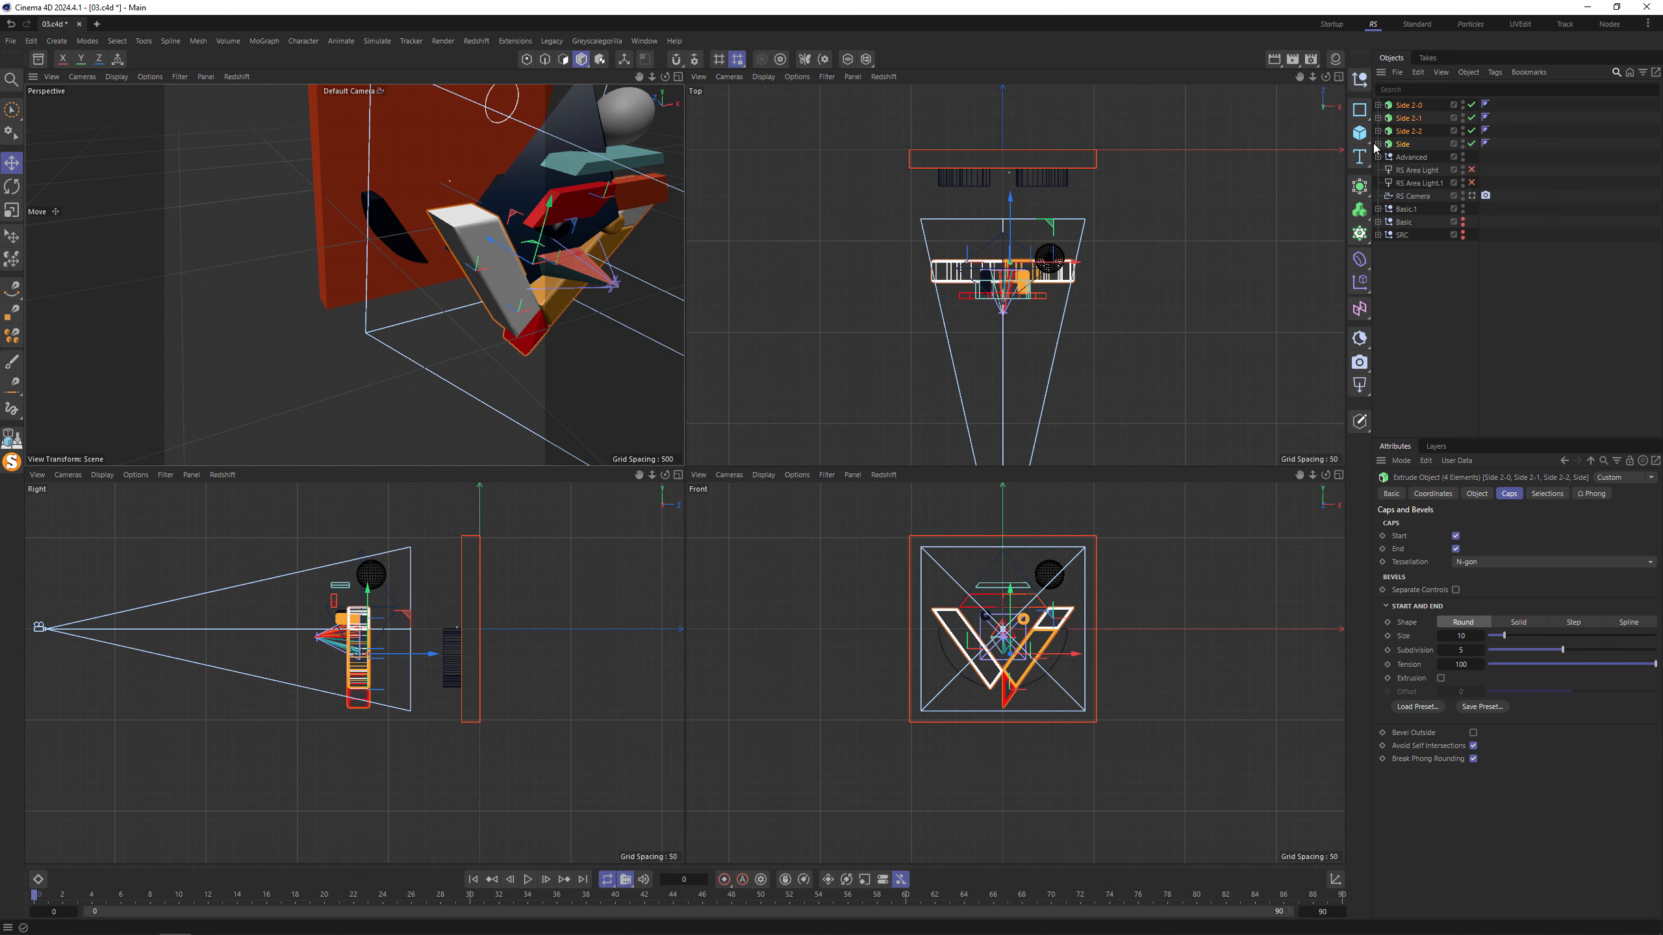
Select the child splines of the Side 2-0, Side 2-1, Side 2-2 and Side extrudes together.
click(1378, 143)
click(1378, 130)
click(1378, 117)
click(1378, 105)
click(1414, 119)
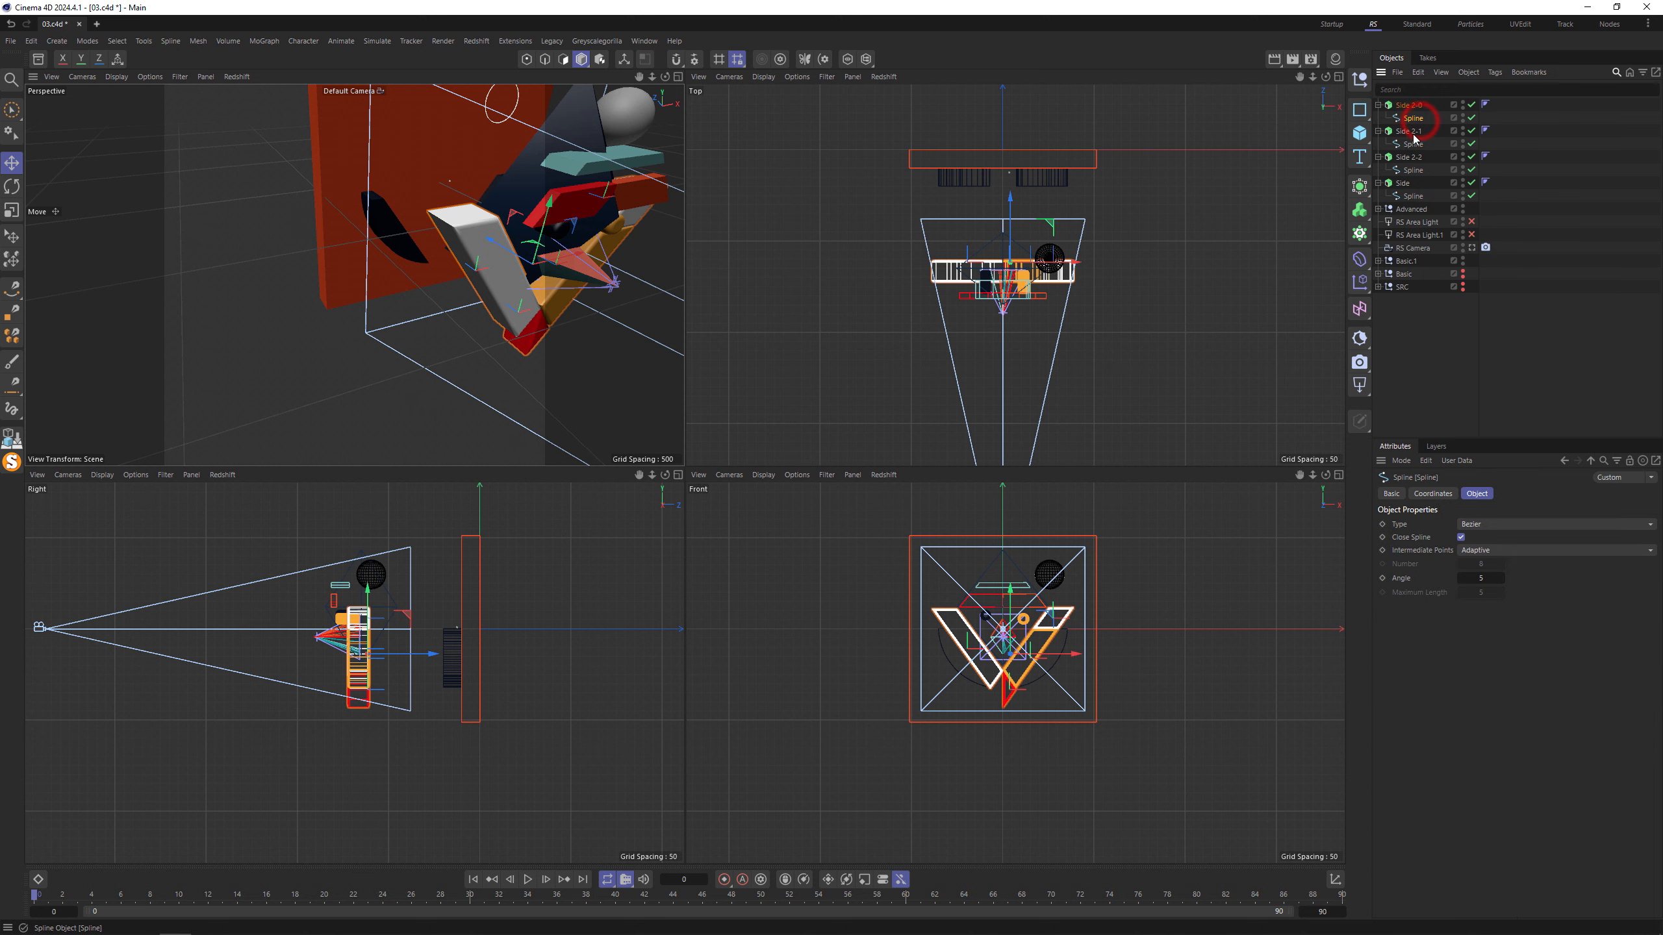
ctrl+click(1412, 145)
ctrl+click(1411, 171)
ctrl+click(1411, 196)
Round the corner points of the four selected splines in the front view with Chamfer, using a radius of about 24.
scroll(943, 653, up, 4)
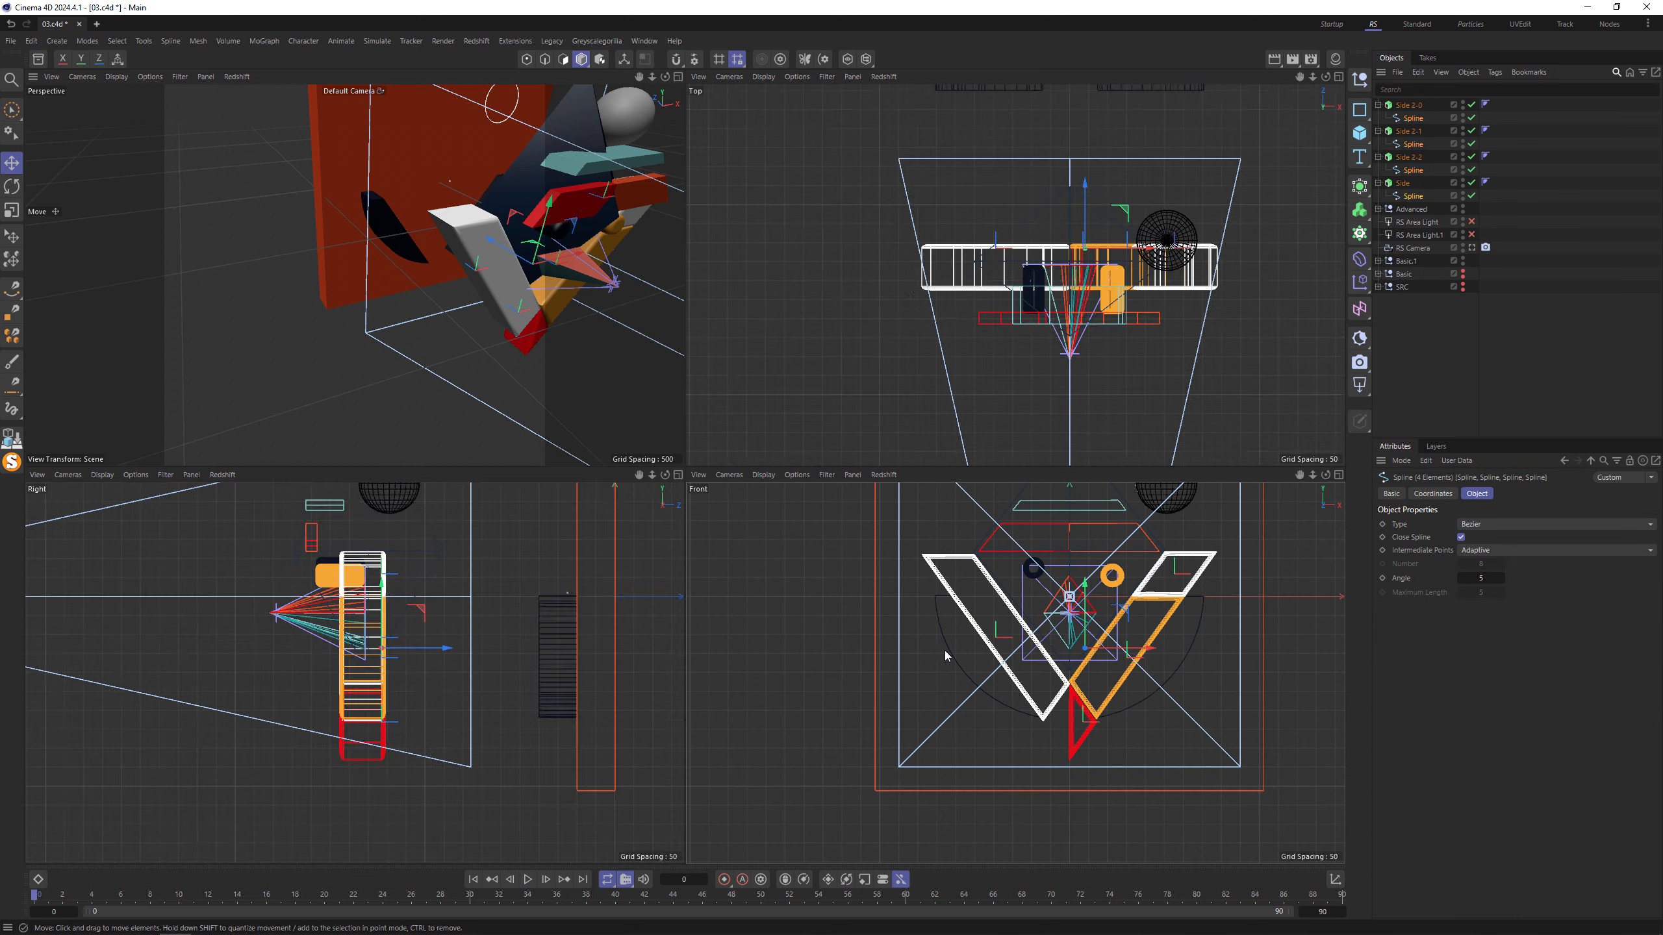
middle_click(944, 655)
scroll(706, 345, down, 3)
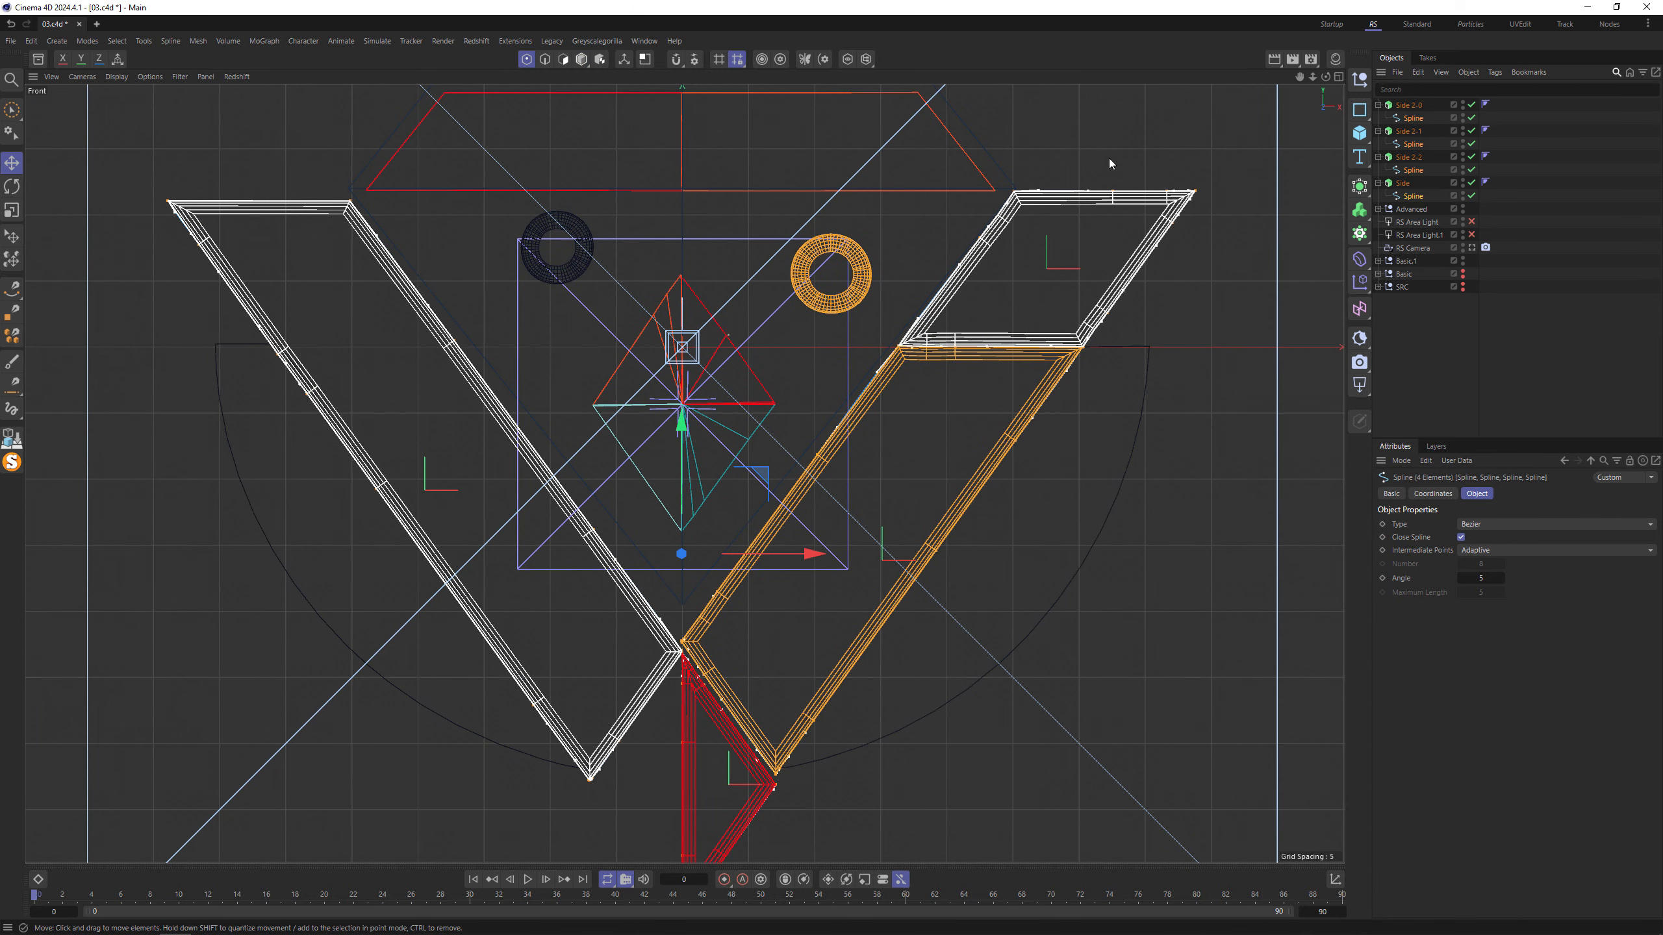
right_click(1128, 159)
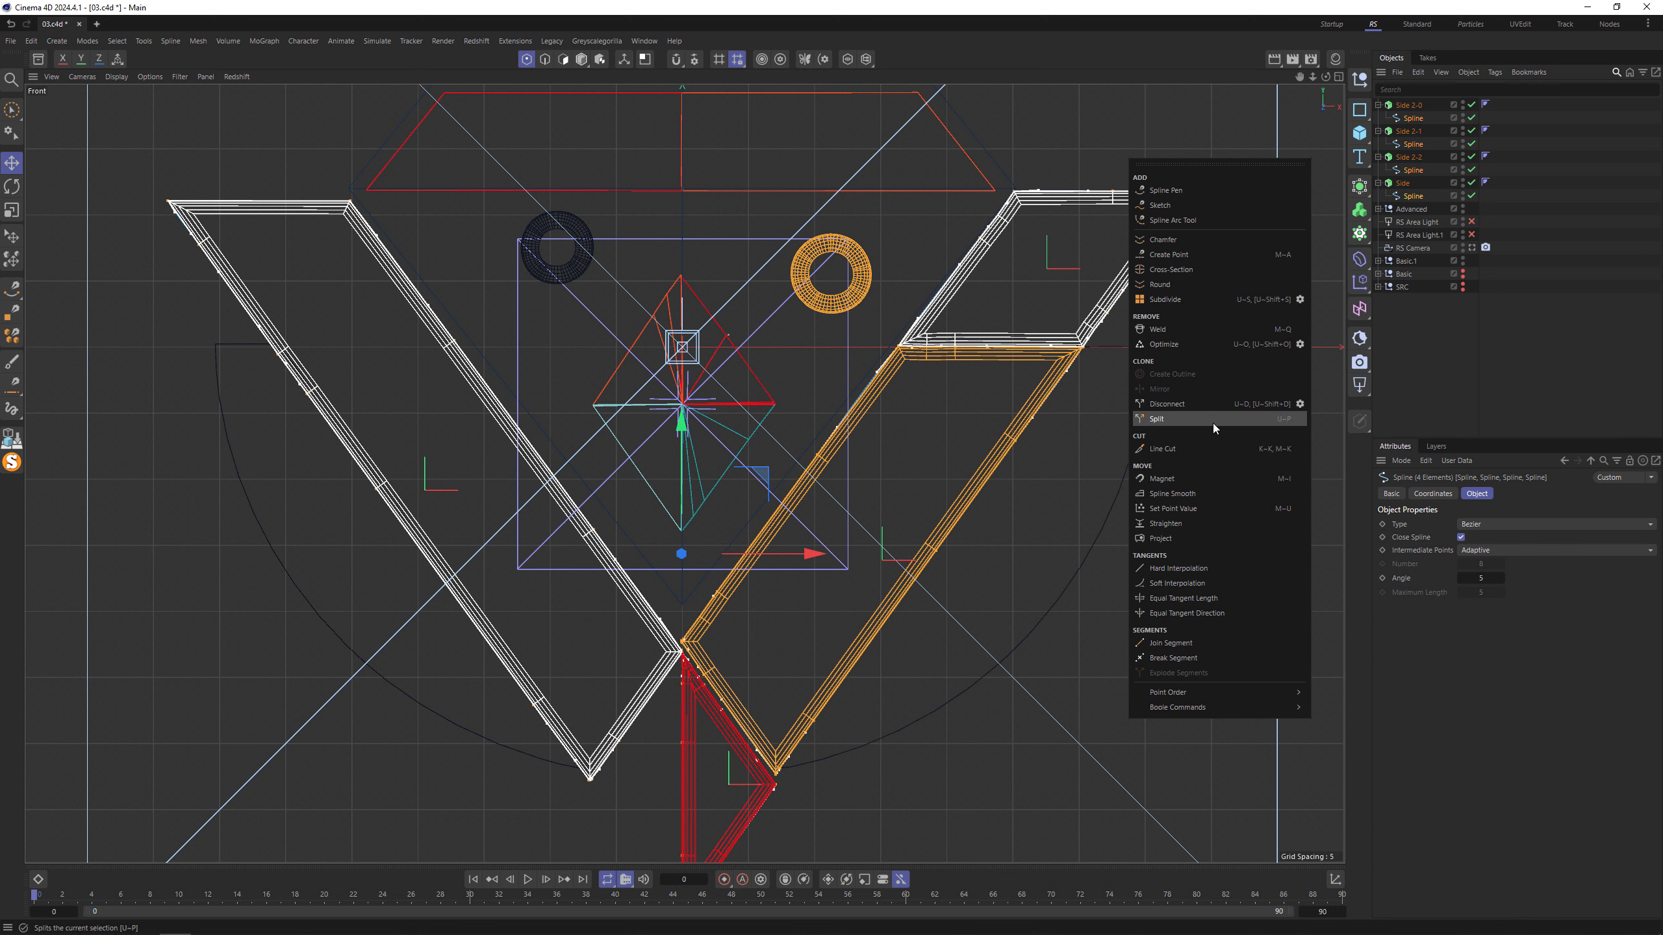
click(1186, 239)
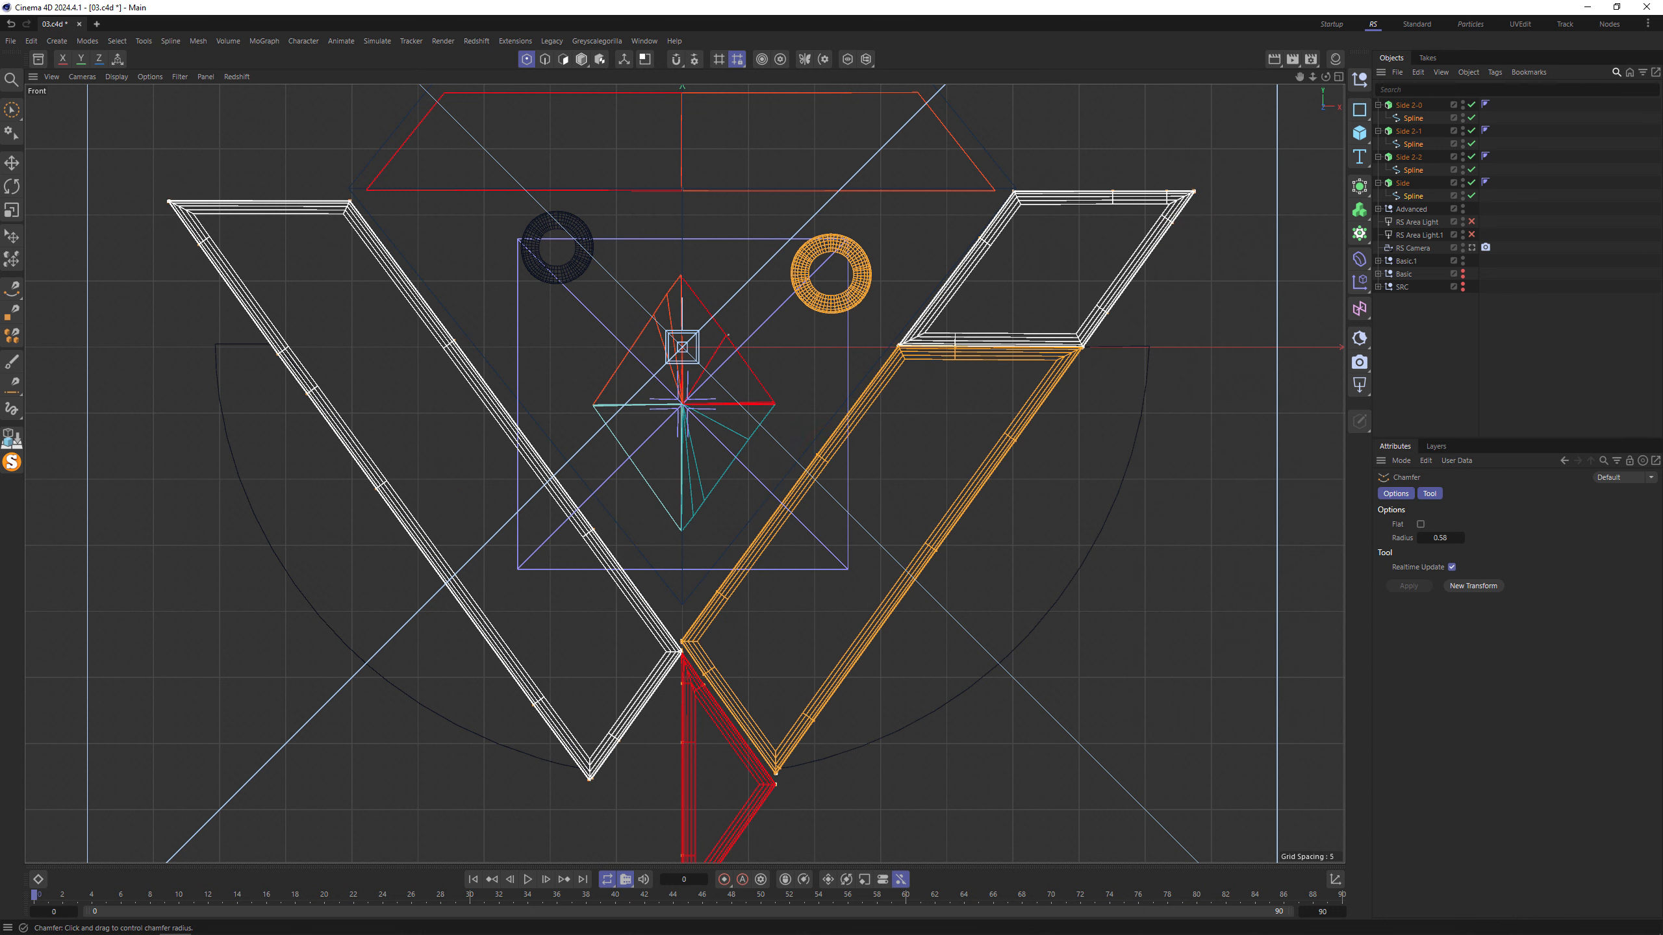
drag(1187, 240, 1261, 239)
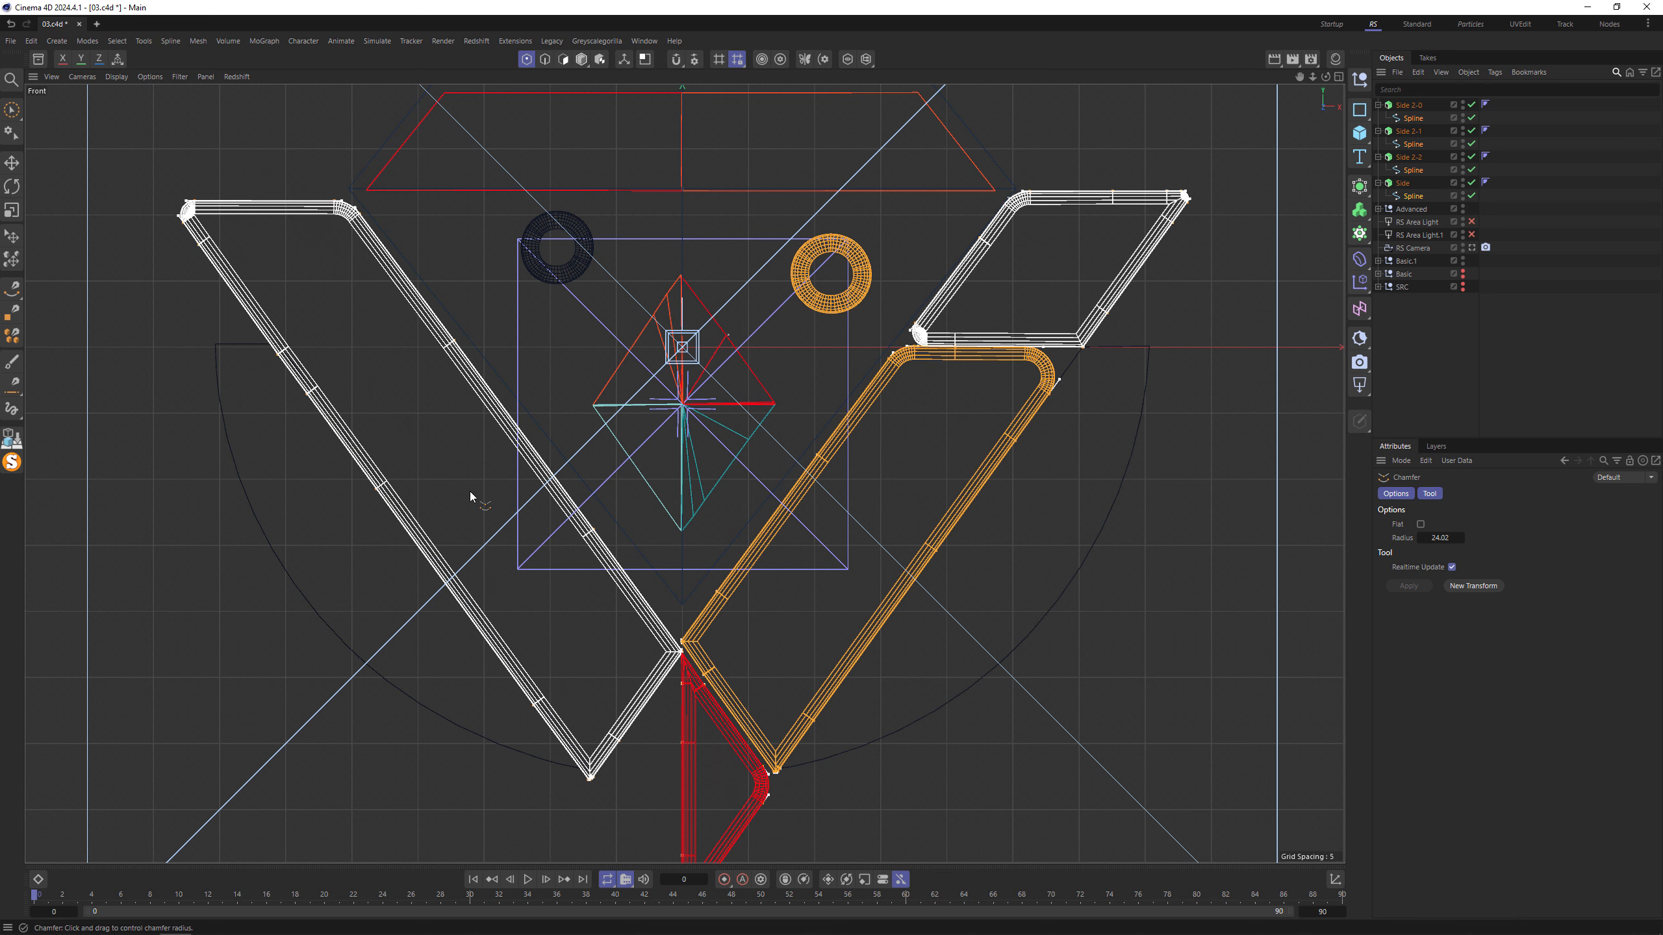
key(e)
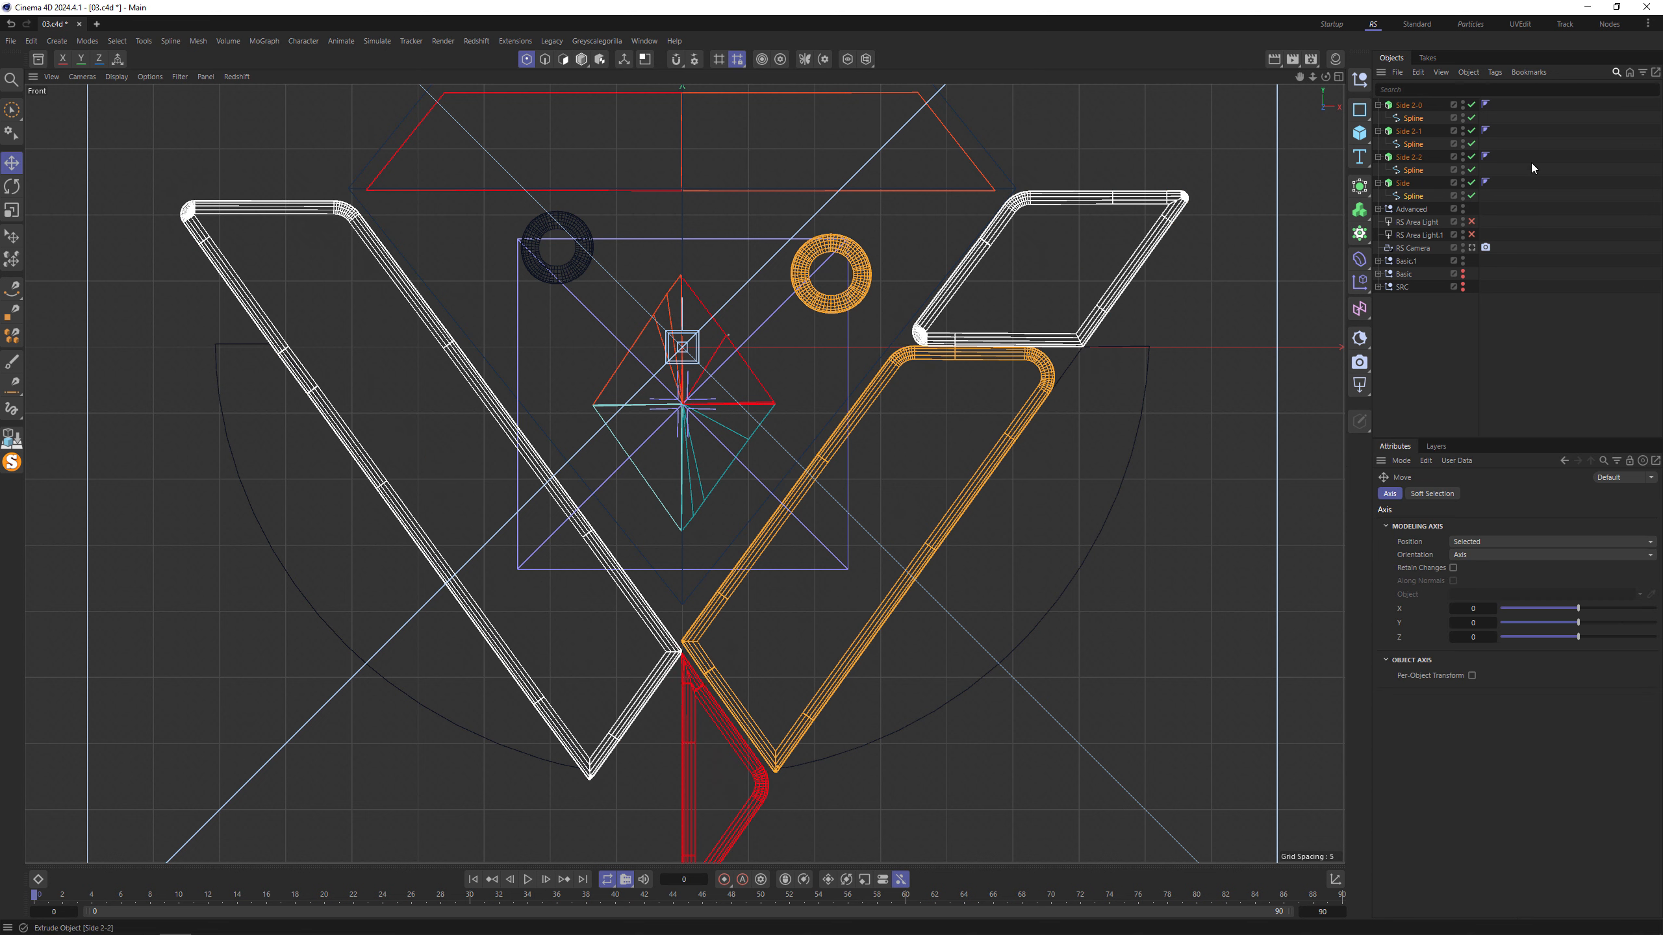
Disable the red Side 2-2 extrude and select its child spline for point editing.
click(1549, 168)
click(697, 687)
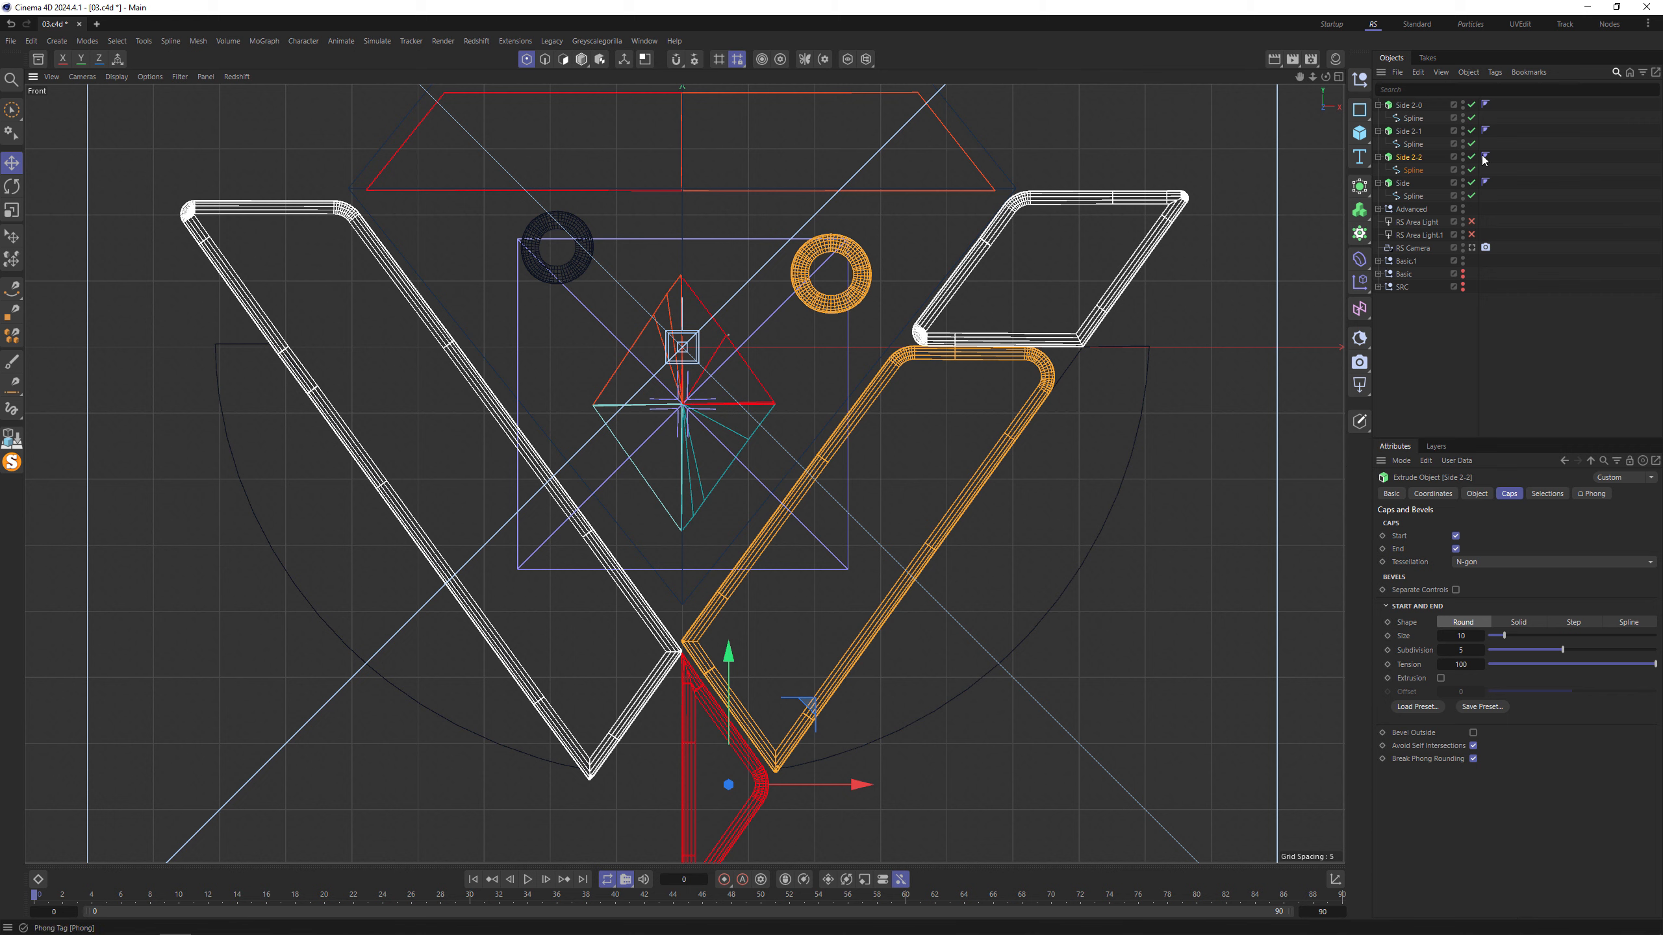
scroll(683, 344, up, 5)
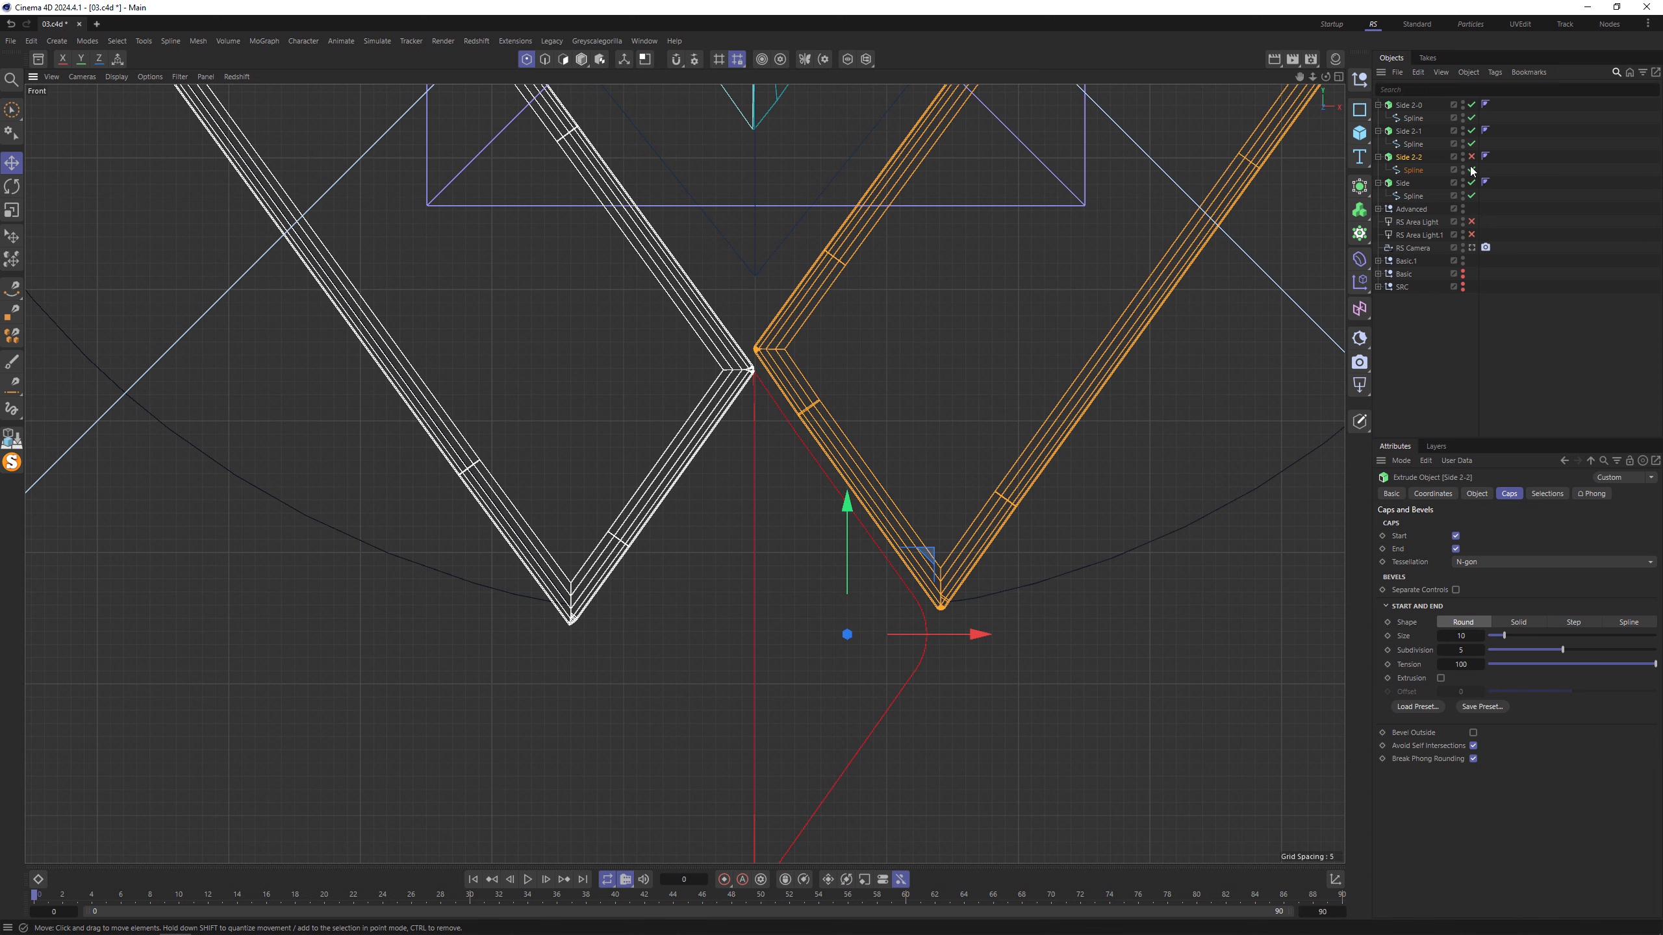
click(1409, 170)
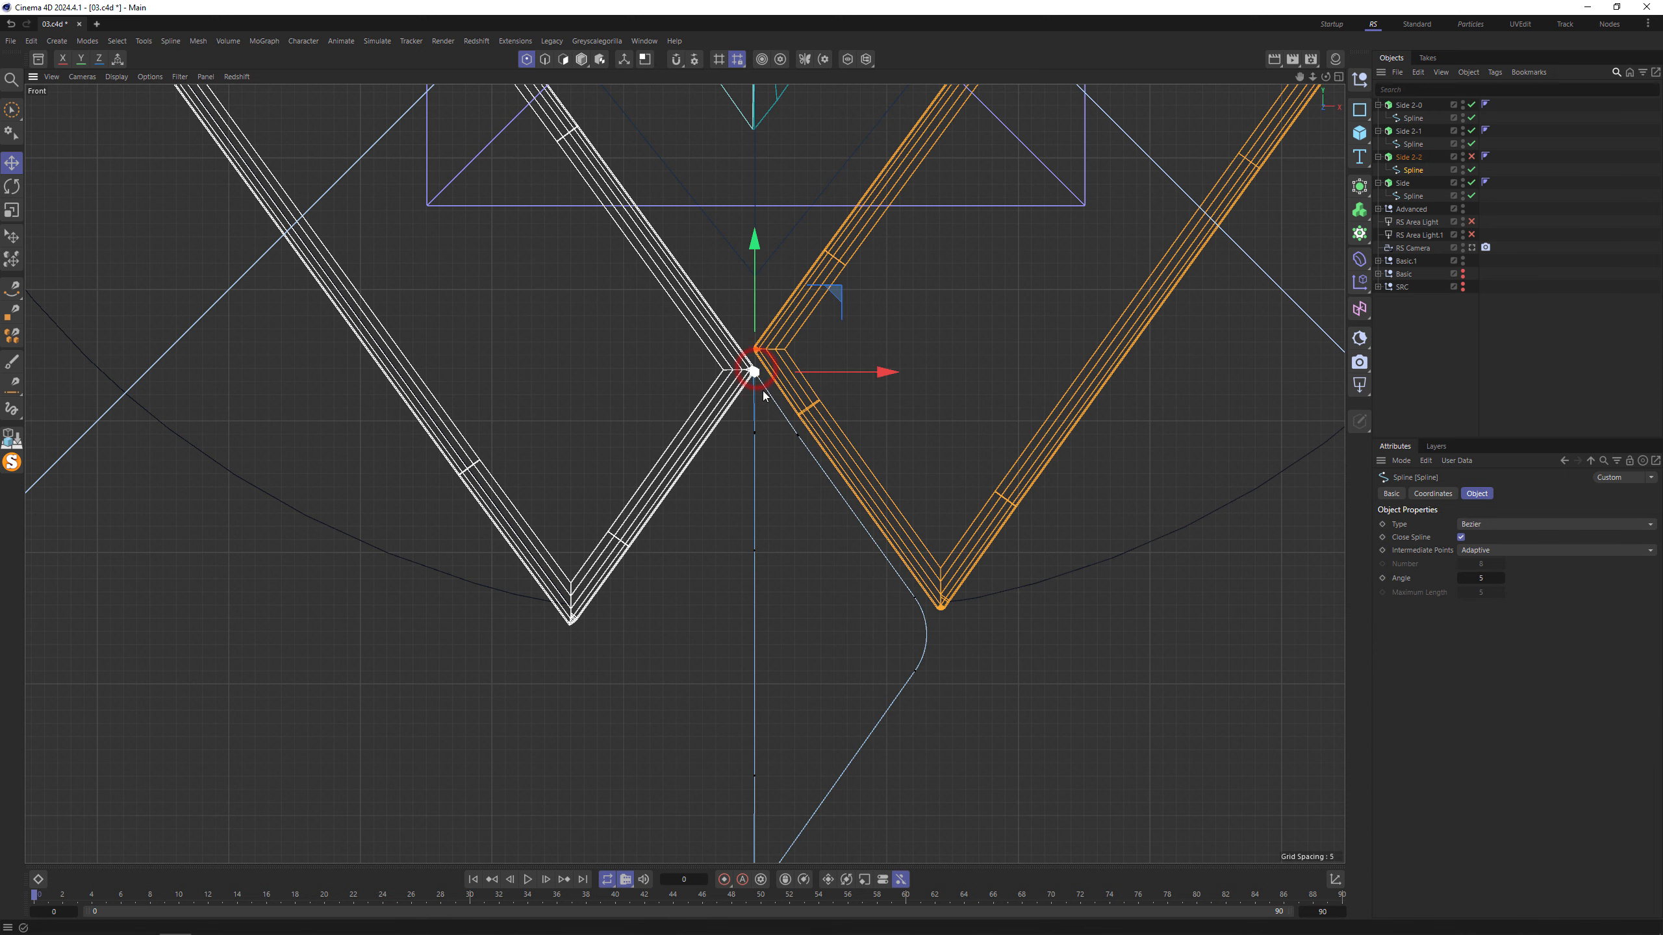
Add a point on each edge near the lower tip of the Side 2-2 spline and delete the surplus point at the tip.
alt+middle_drag(847, 660, 870, 451)
shift+click(780, 687)
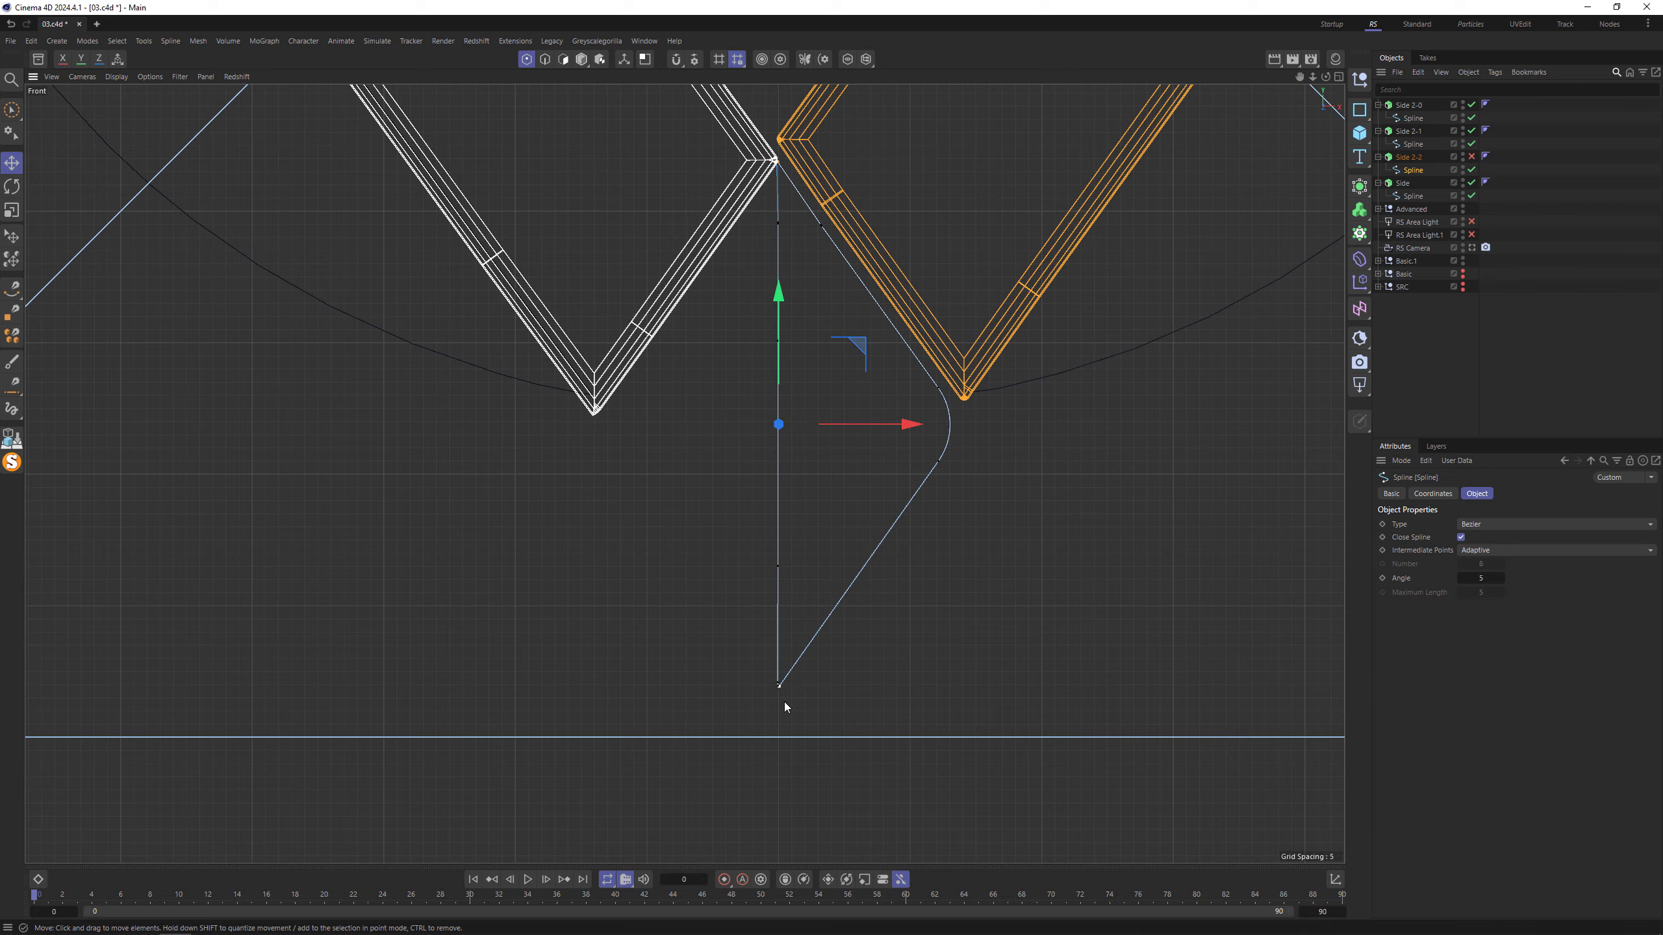
scroll(775, 699, up, 8)
scroll(782, 623, up, 3)
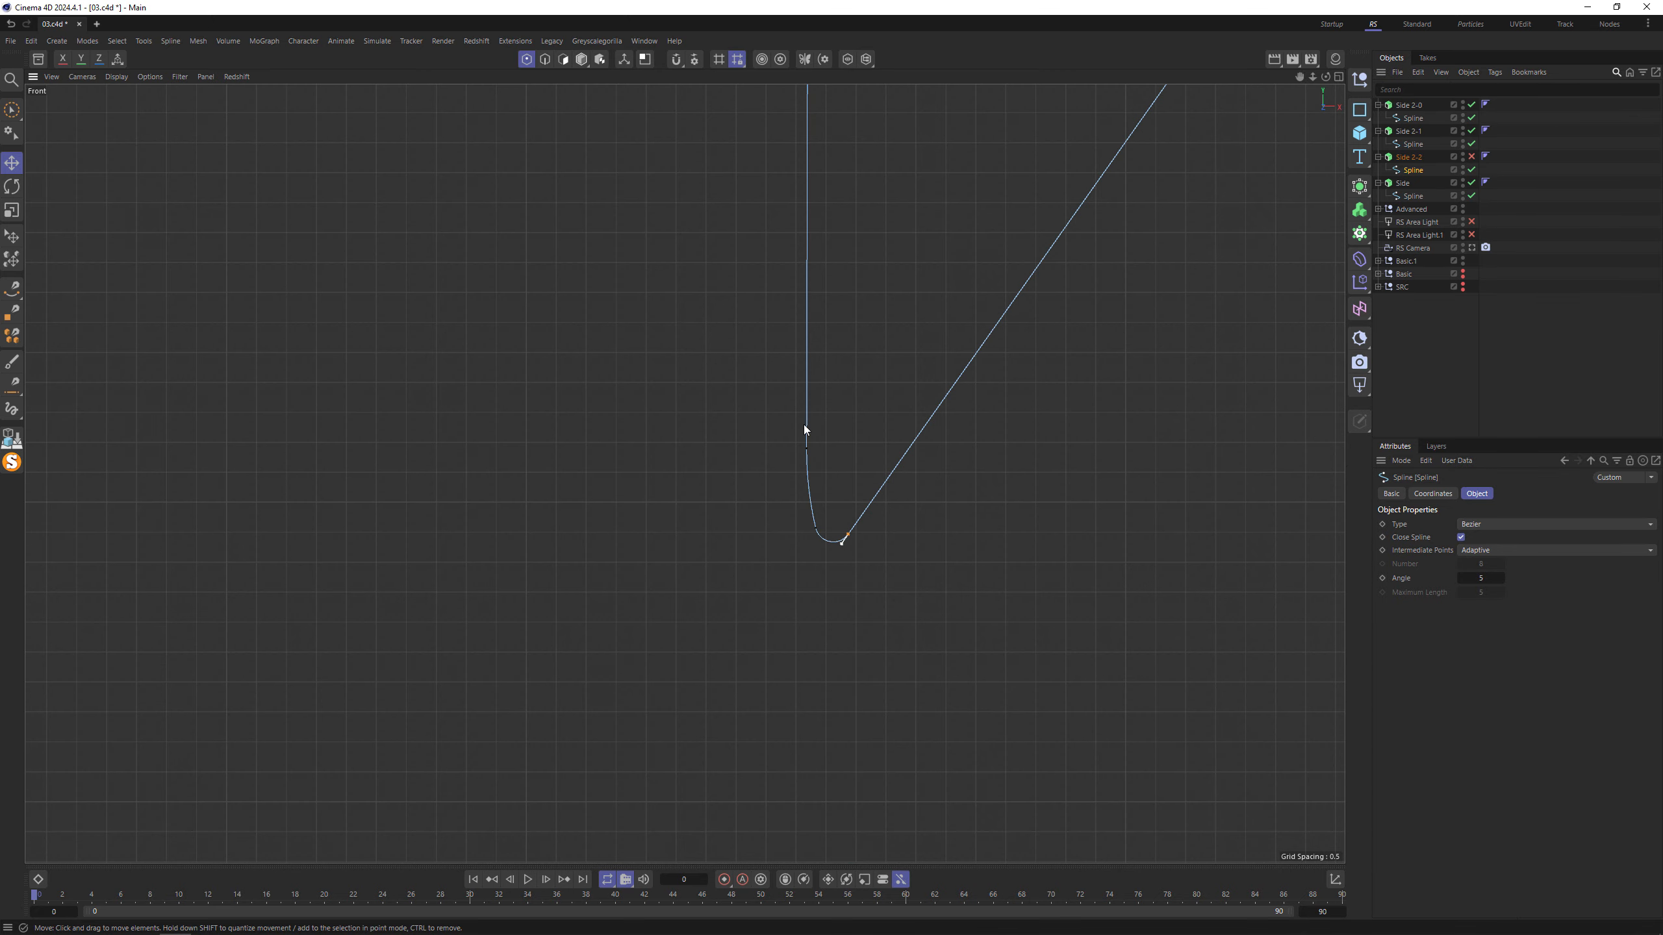
click(808, 364)
click(968, 363)
click(848, 536)
key(Delete)
Add a point on each of the two edges just below the upper tip of the Side 2-2 spline.
scroll(884, 427, down, 5)
alt+middle_drag(959, 296, 809, 773)
scroll(902, 328, down, 3)
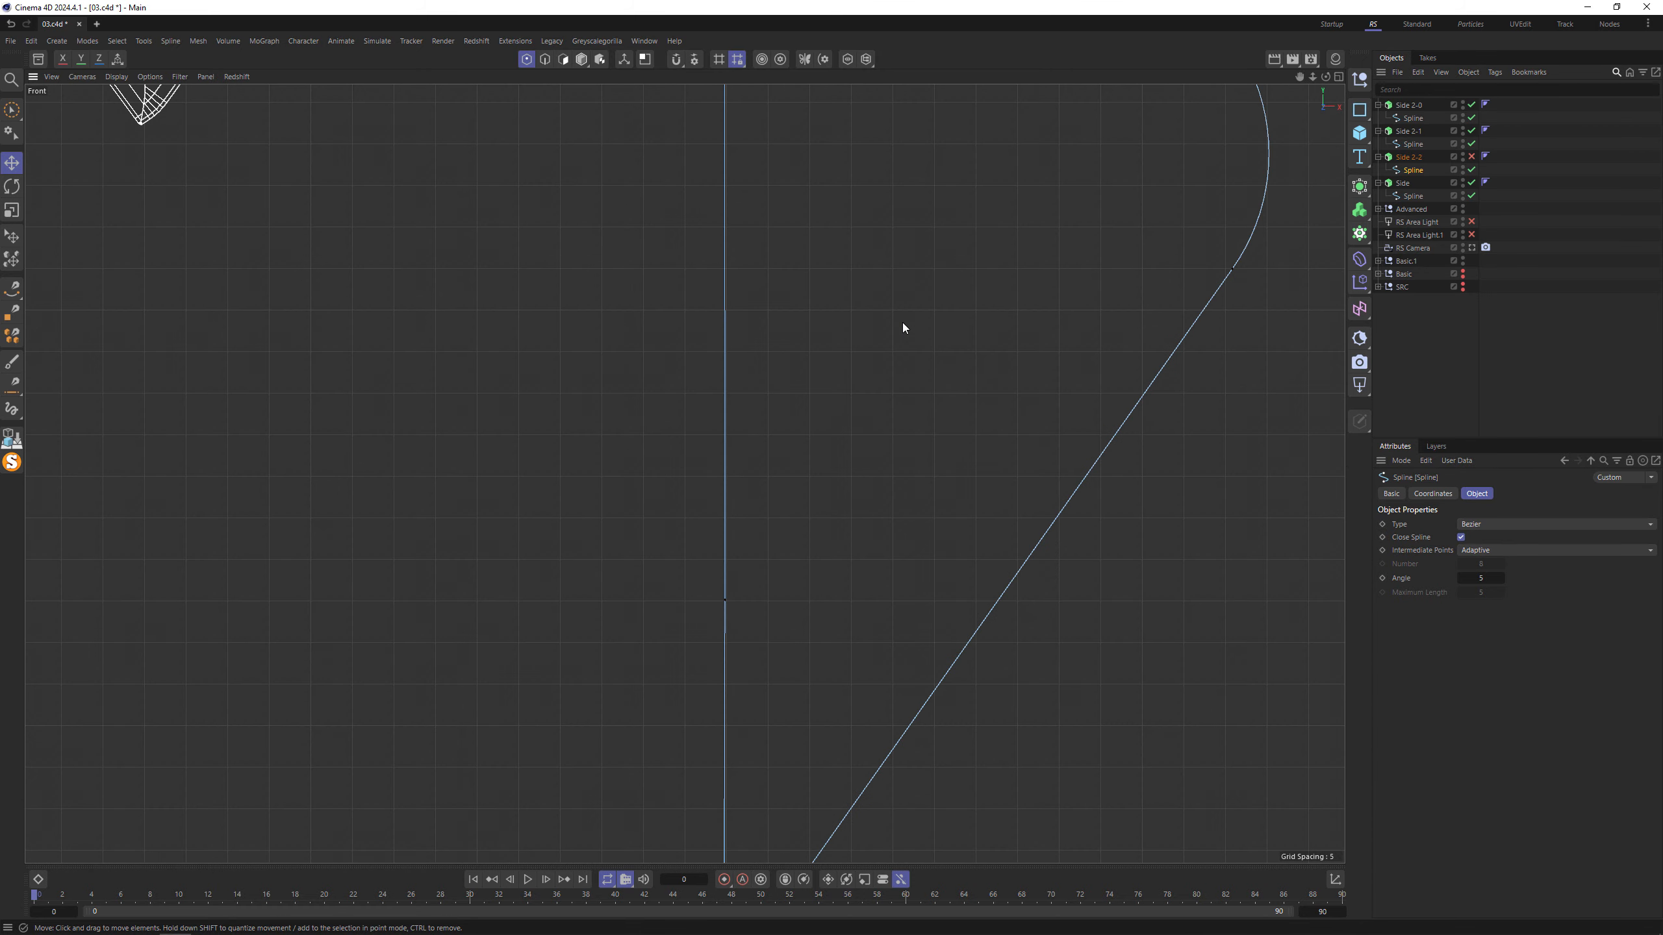
scroll(885, 260, down, 1)
alt+middle_drag(886, 259, 813, 705)
alt+middle_drag(839, 410, 787, 788)
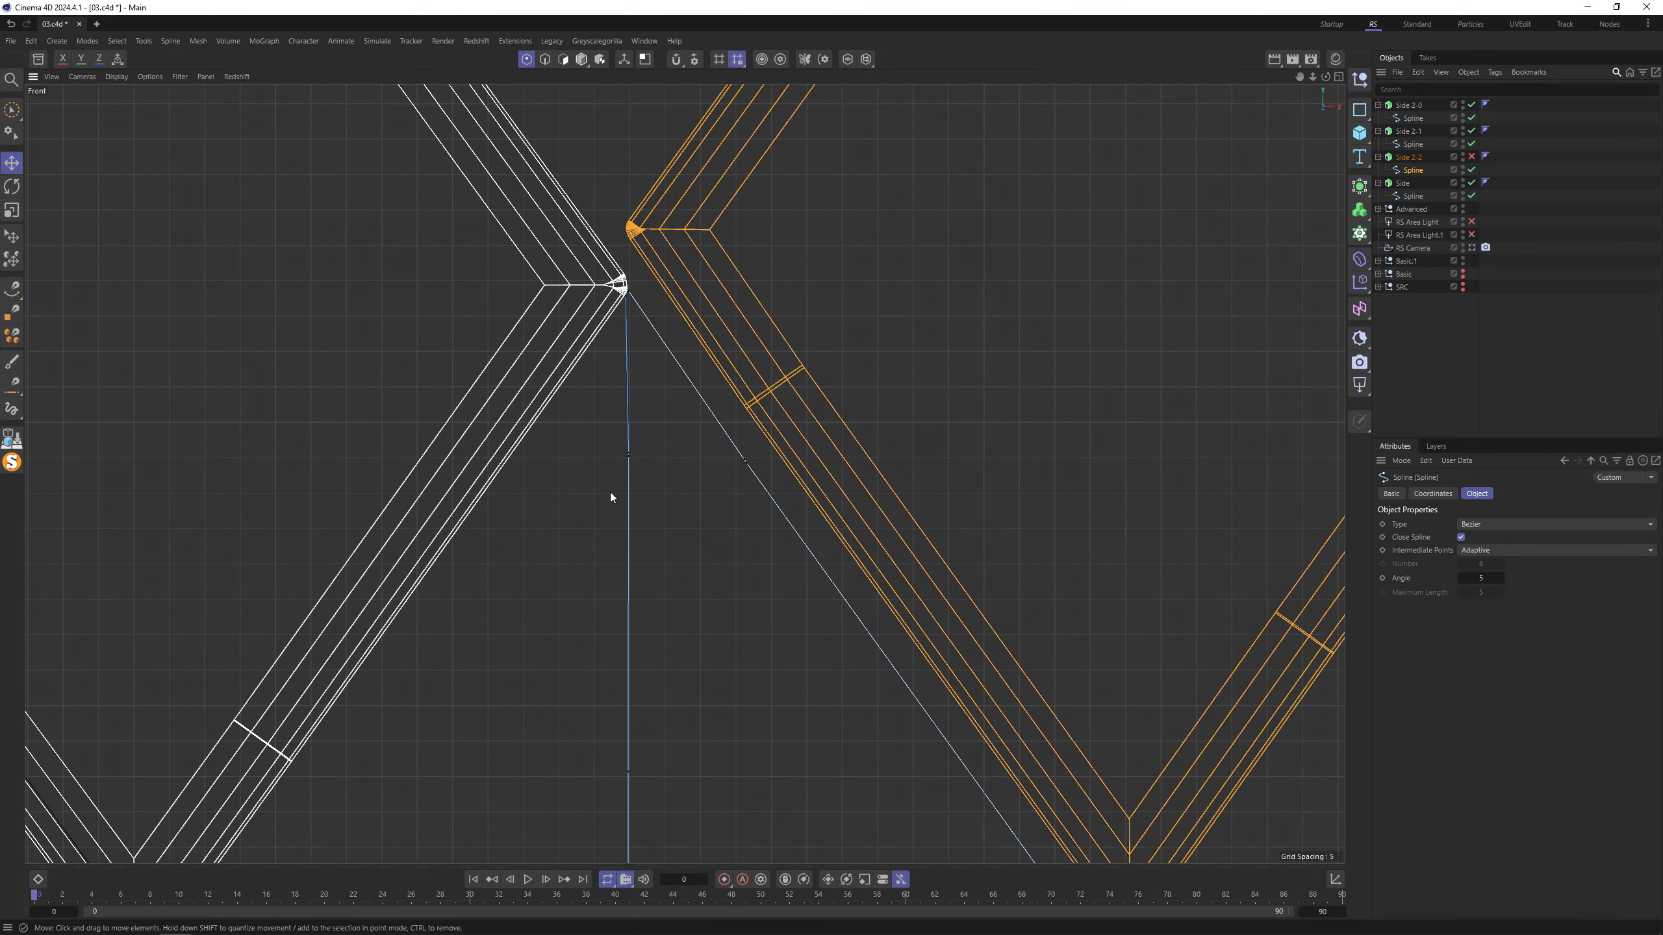
scroll(654, 354, up, 4)
scroll(597, 293, up, 2)
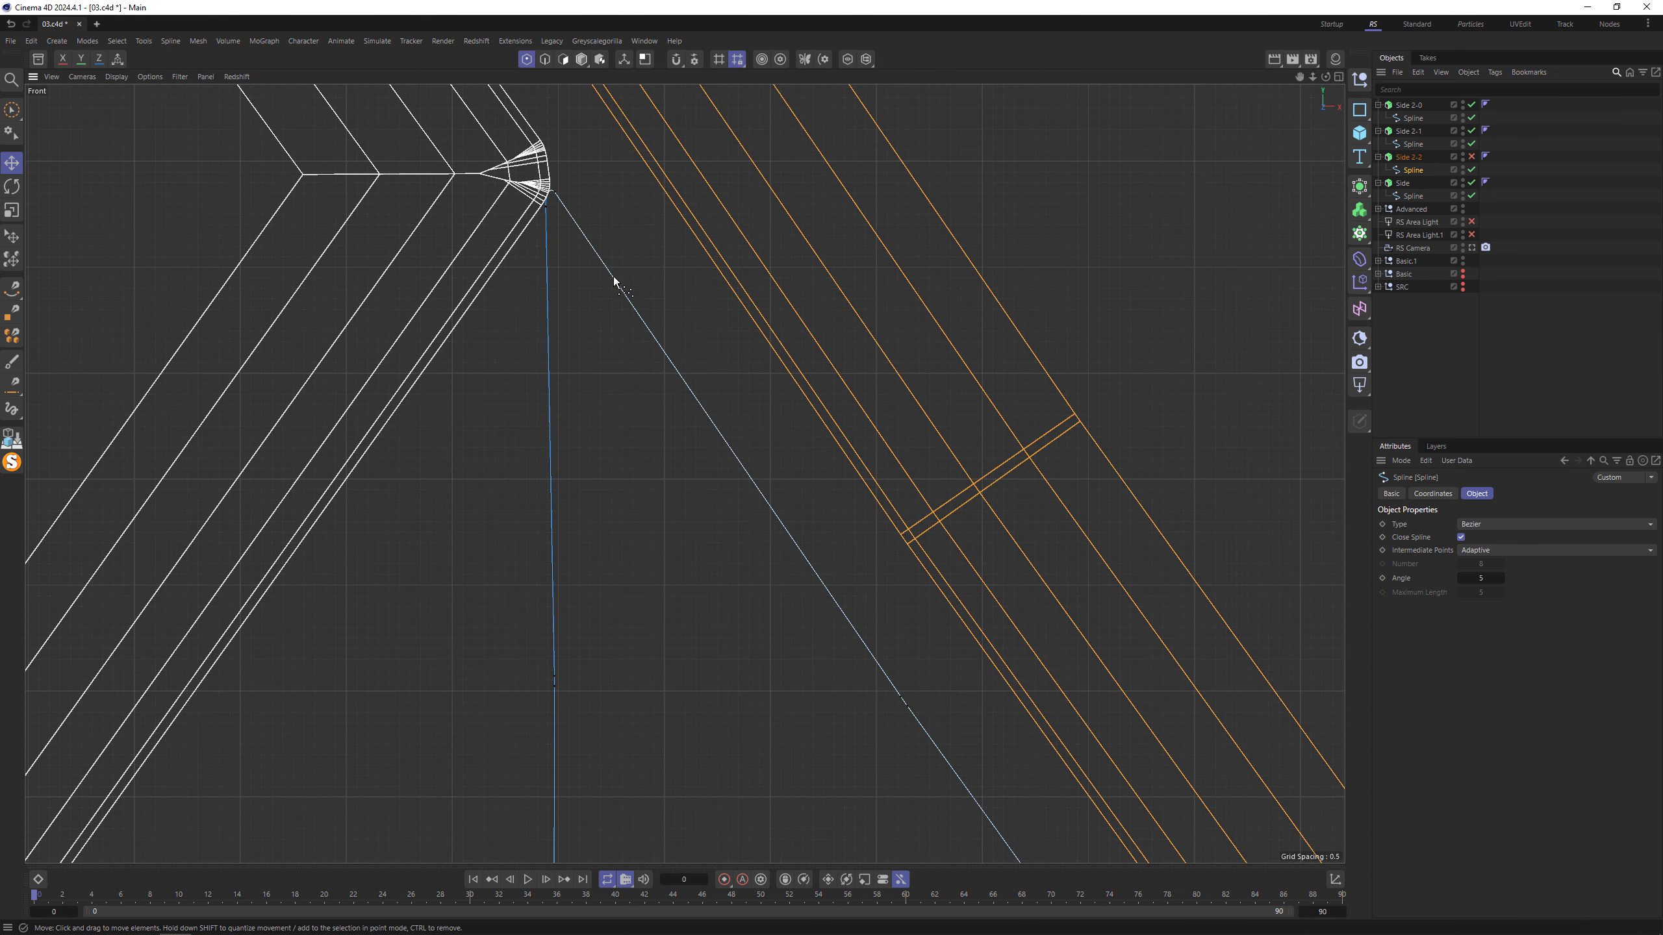
click(654, 335)
click(549, 372)
Round the upper and lower tip points of the Side 2-2 spline with Chamfer at a radius of about 2.77.
click(554, 190)
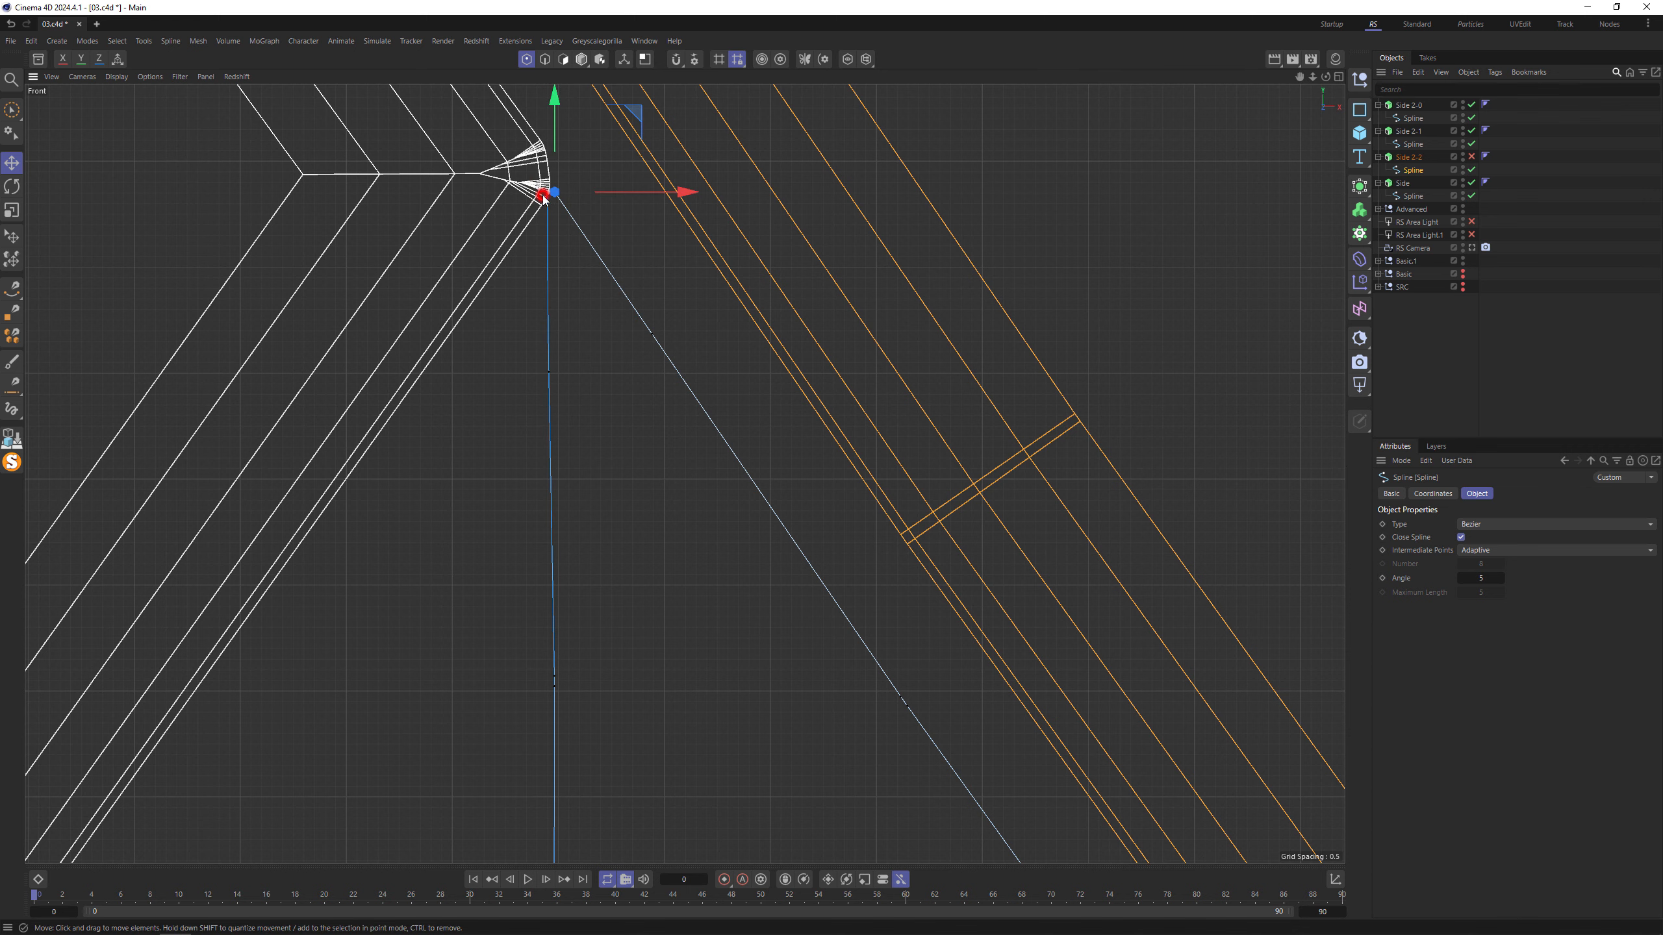
click(554, 188)
scroll(673, 606, down, 5)
scroll(672, 606, down, 1)
alt+middle_drag(672, 606, 841, 7)
click(690, 827)
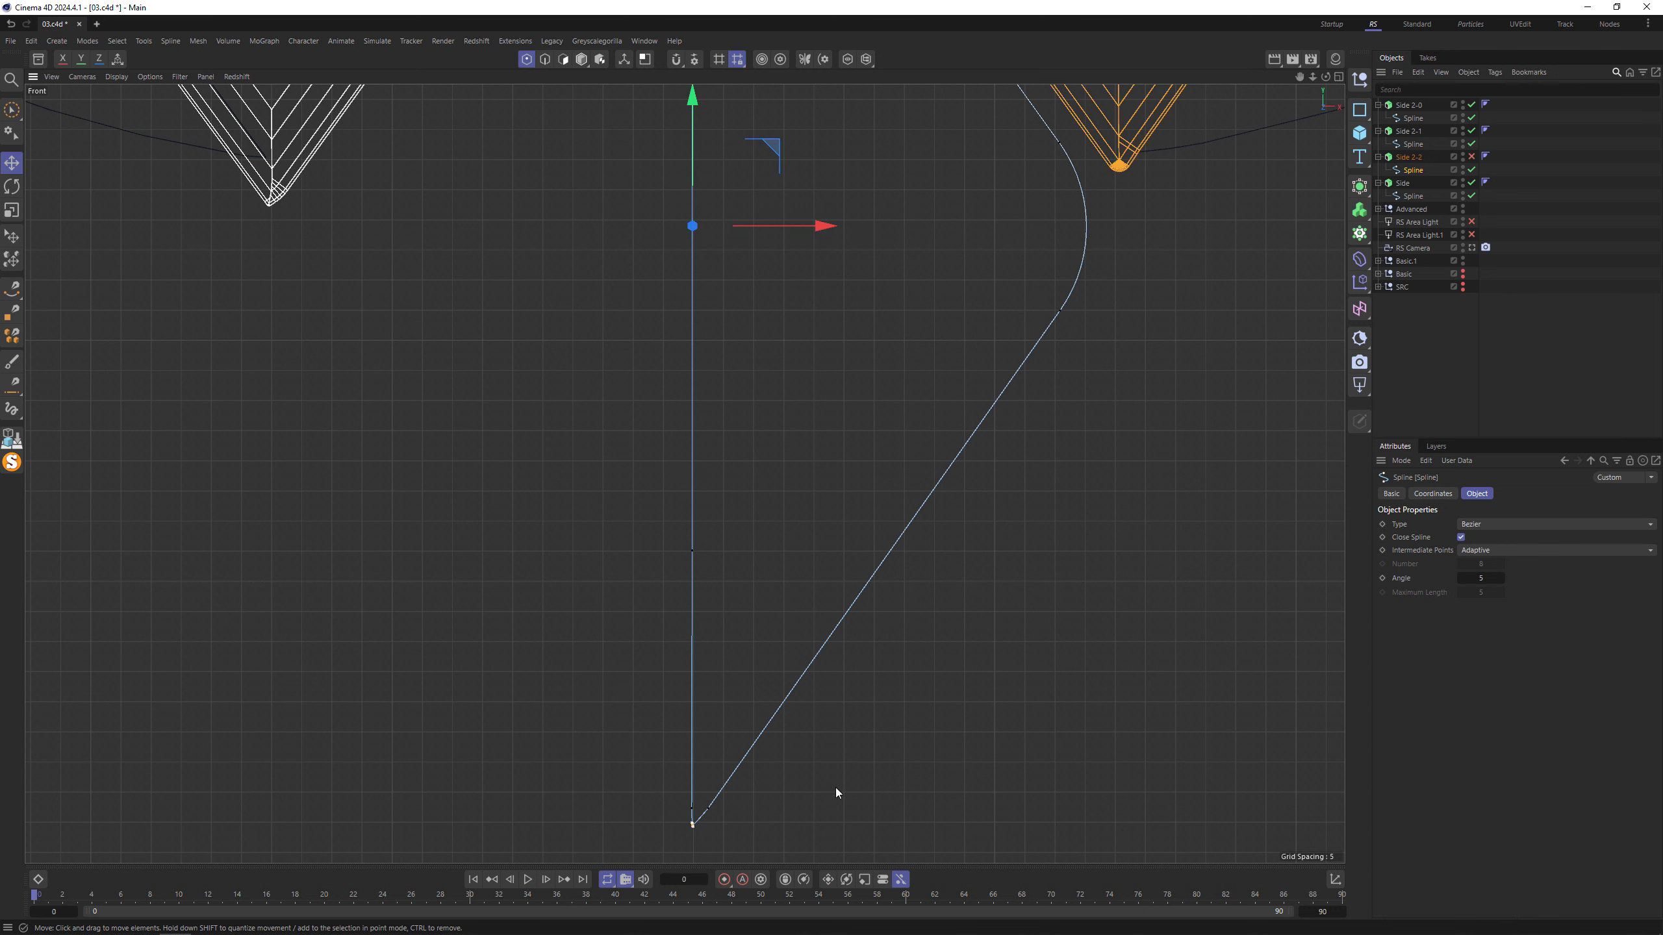
right_click(835, 788)
click(917, 432)
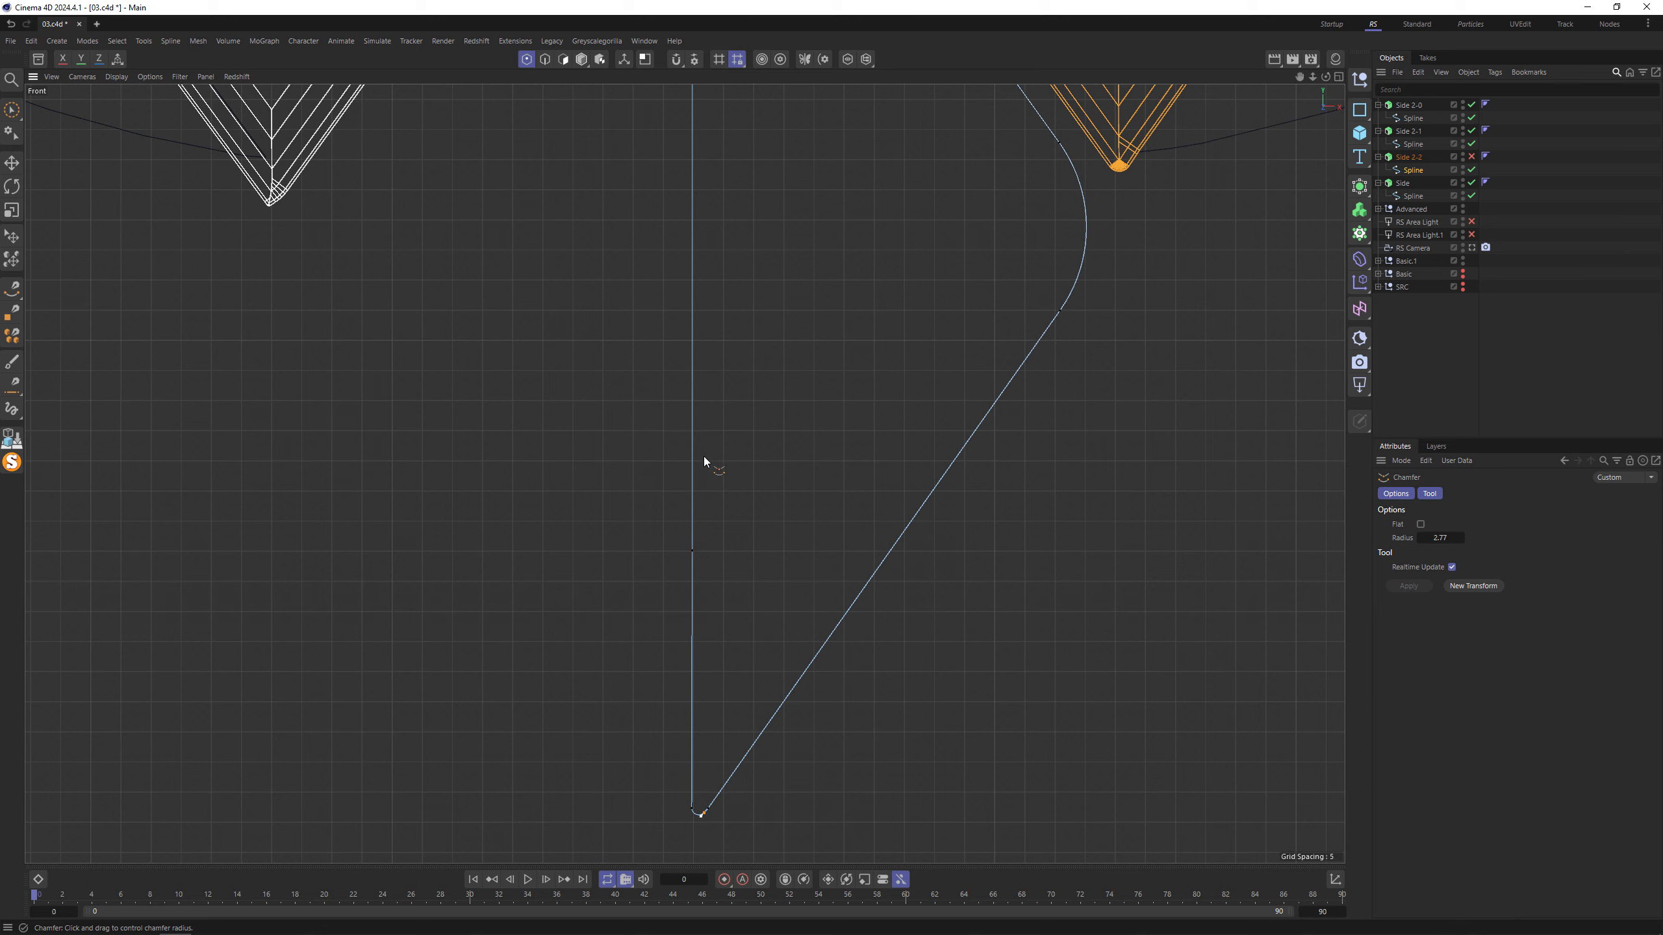
mouse_move(818, 426)
alt+middle_down()
mouse_move(854, 846)
mouse_move(817, 772)
alt+middle_up()
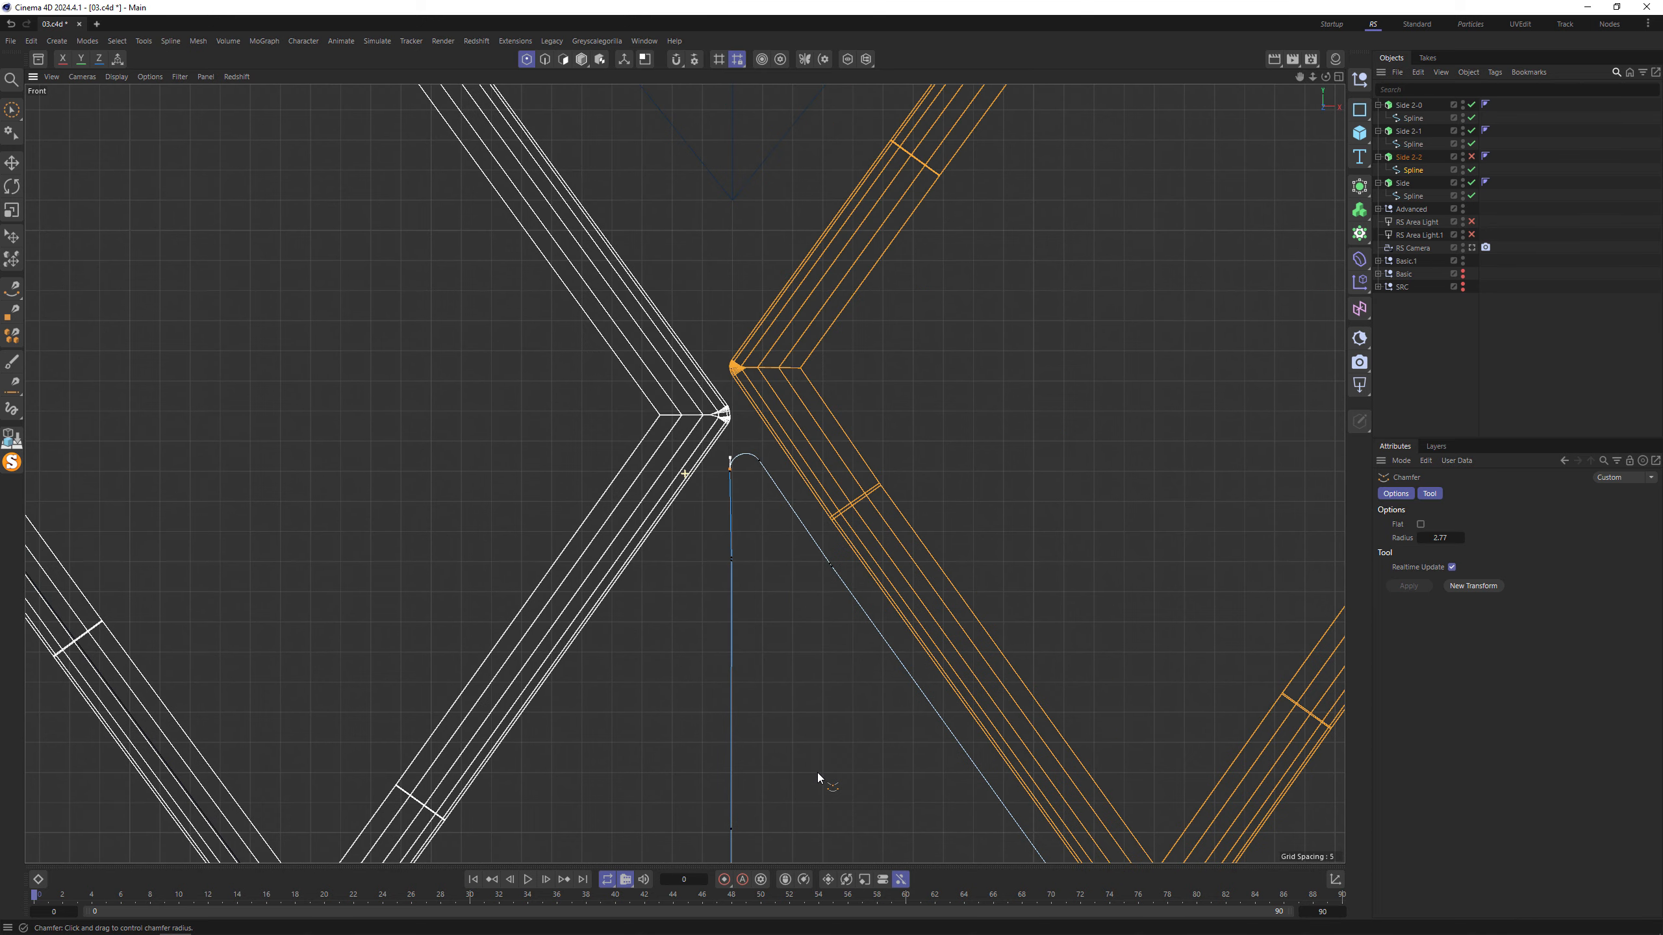
Switch back to model mode in the four-view layout, collapse the Side 2 hierarchies and re-enable the Side 2-2 extrude.
middle_click(711, 495)
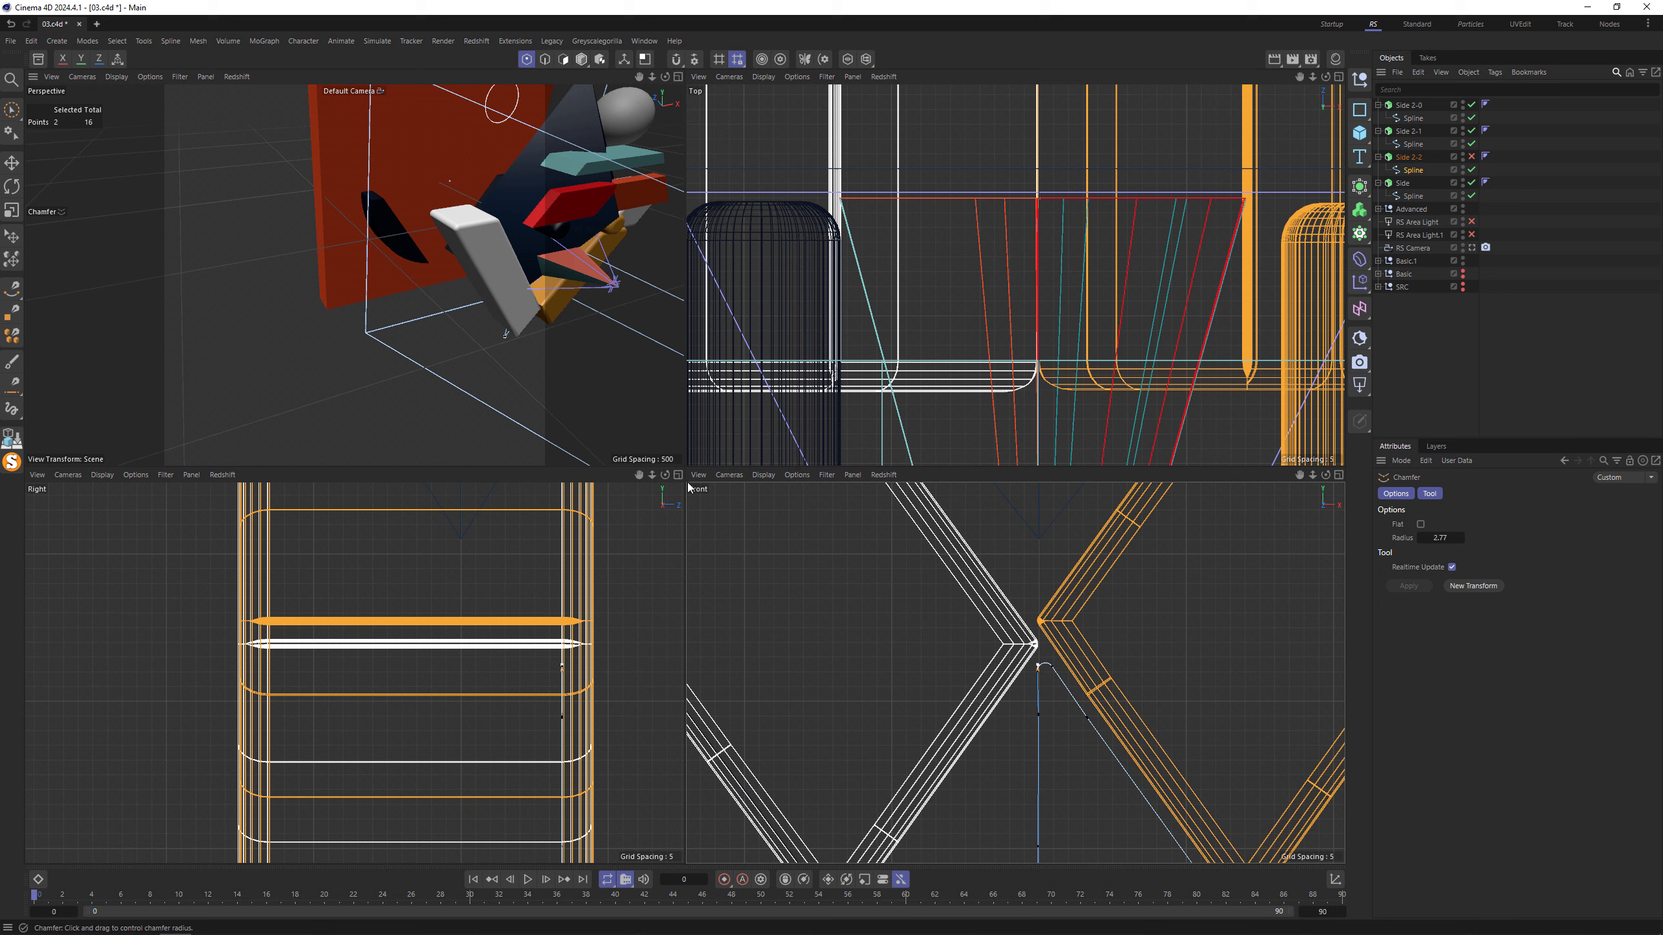
click(579, 63)
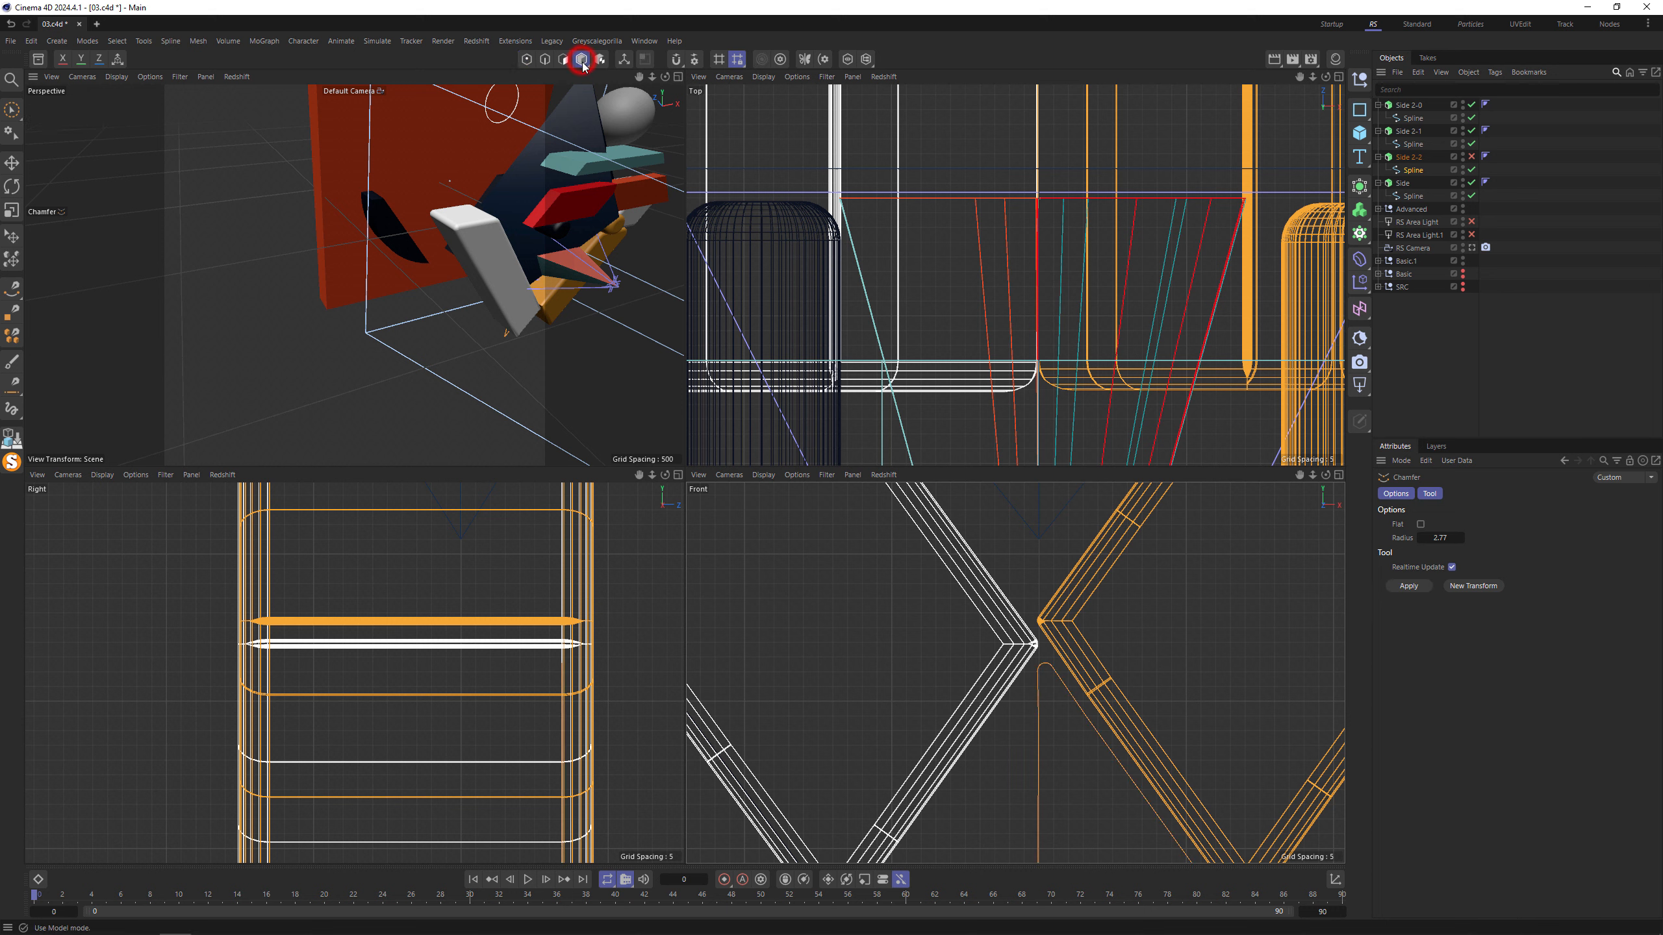
click(1378, 104)
click(1378, 119)
click(1378, 131)
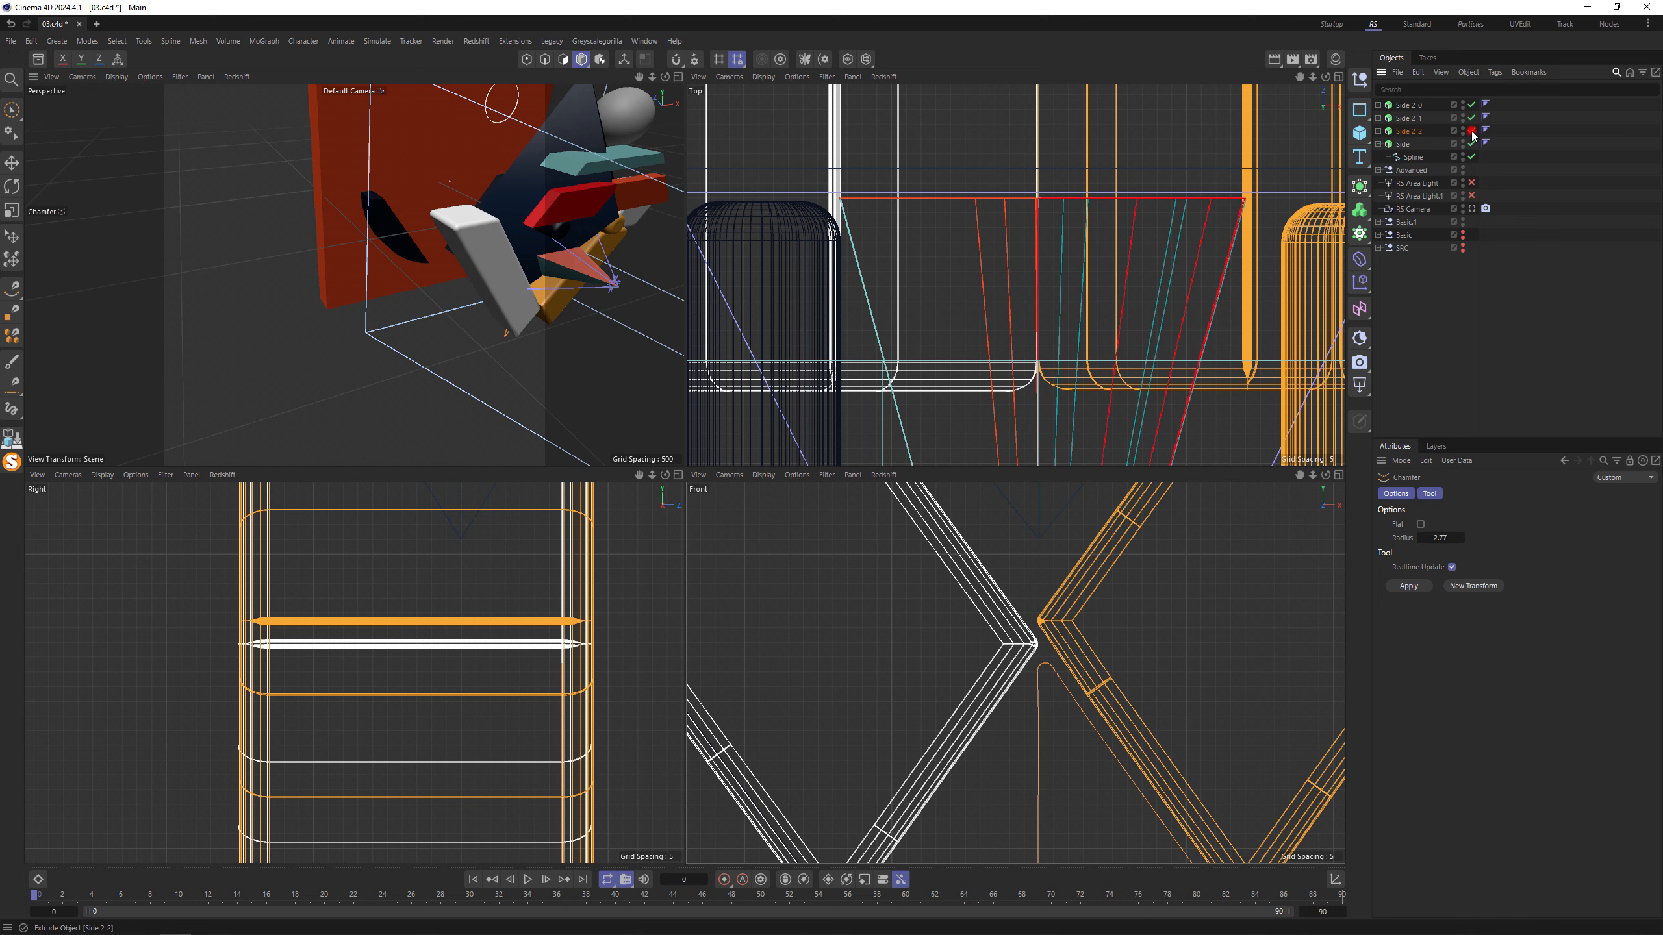
click(1471, 131)
Set the extrusion offset of Side 2-0, Side 2-1, Side 2-2 and Side to 50.
click(1412, 108)
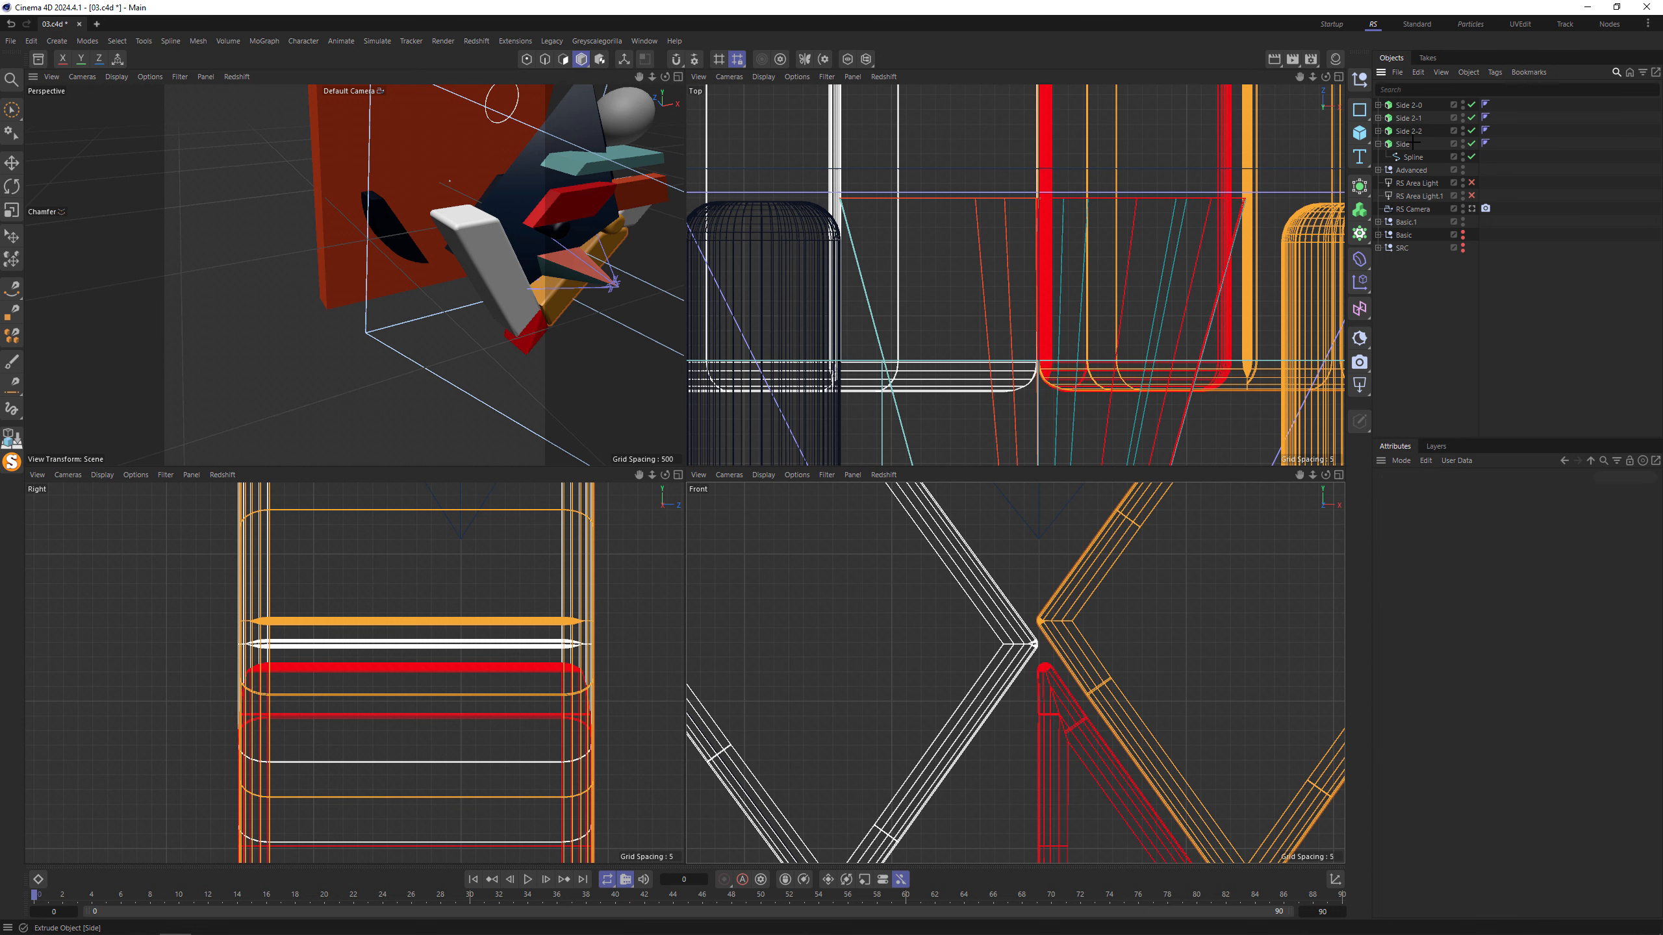
shift+click(1403, 144)
click(1476, 493)
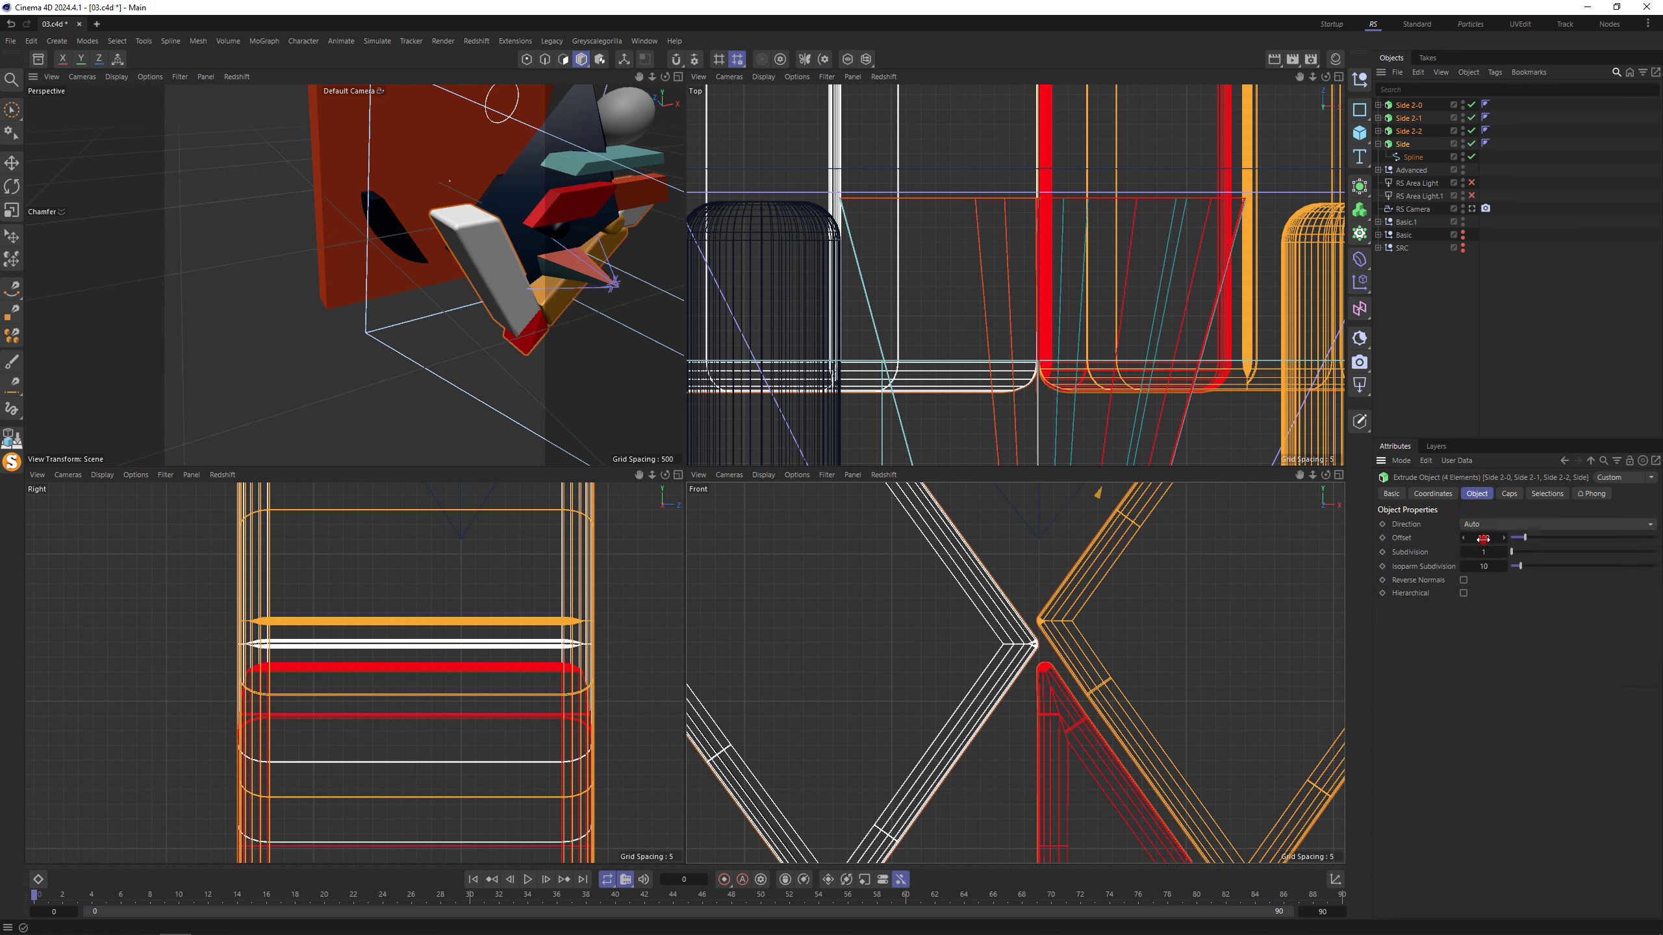
double_click(1483, 539)
text(50)
key(Return)
Try cap bevel sizes of 30 and 20 on the four extrudes and return the size to 10.
click(1510, 496)
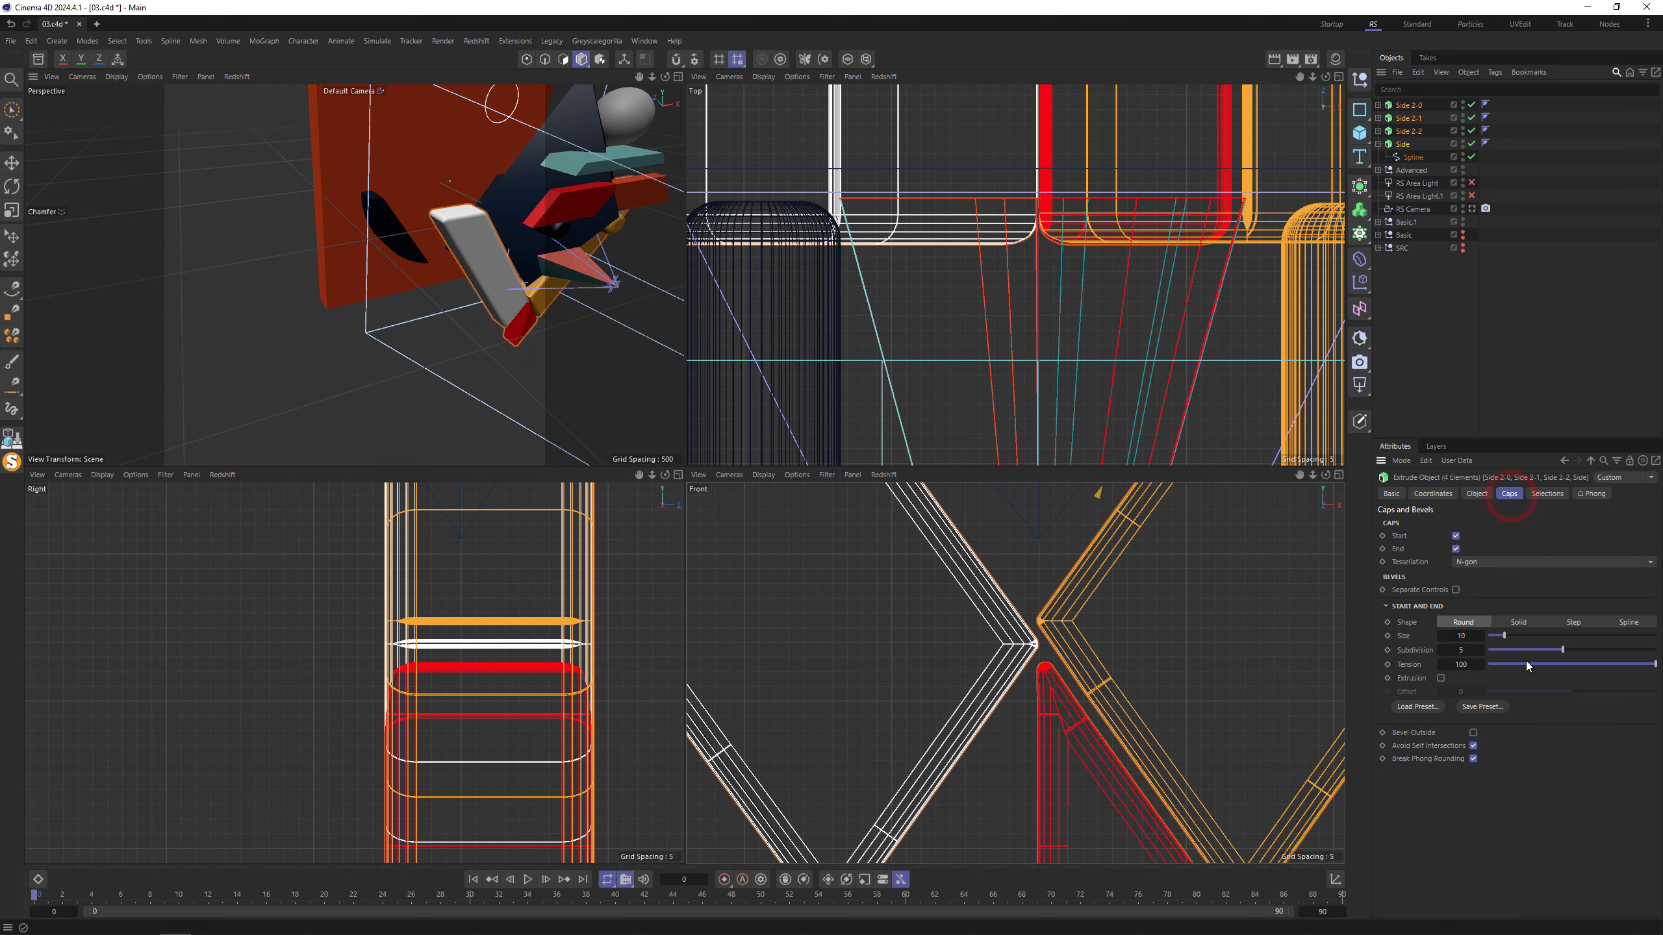
double_click(1468, 637)
text(30)
key(Return)
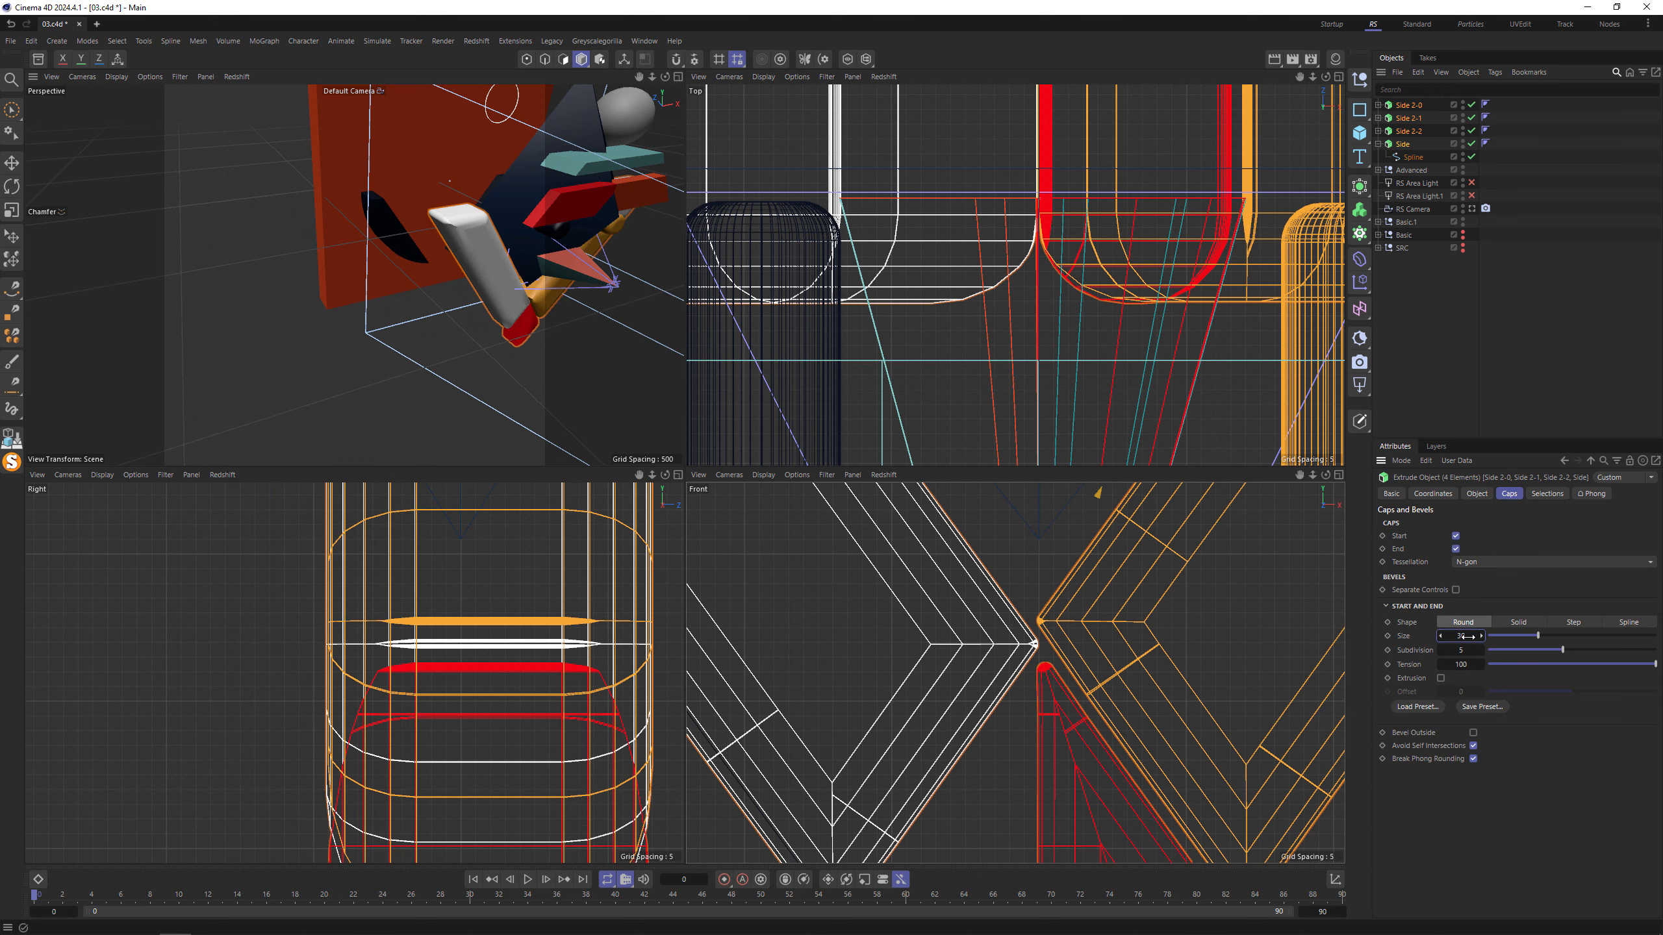
drag(1466, 637, 1450, 636)
scroll(419, 262, up, 5)
middle_click(419, 261)
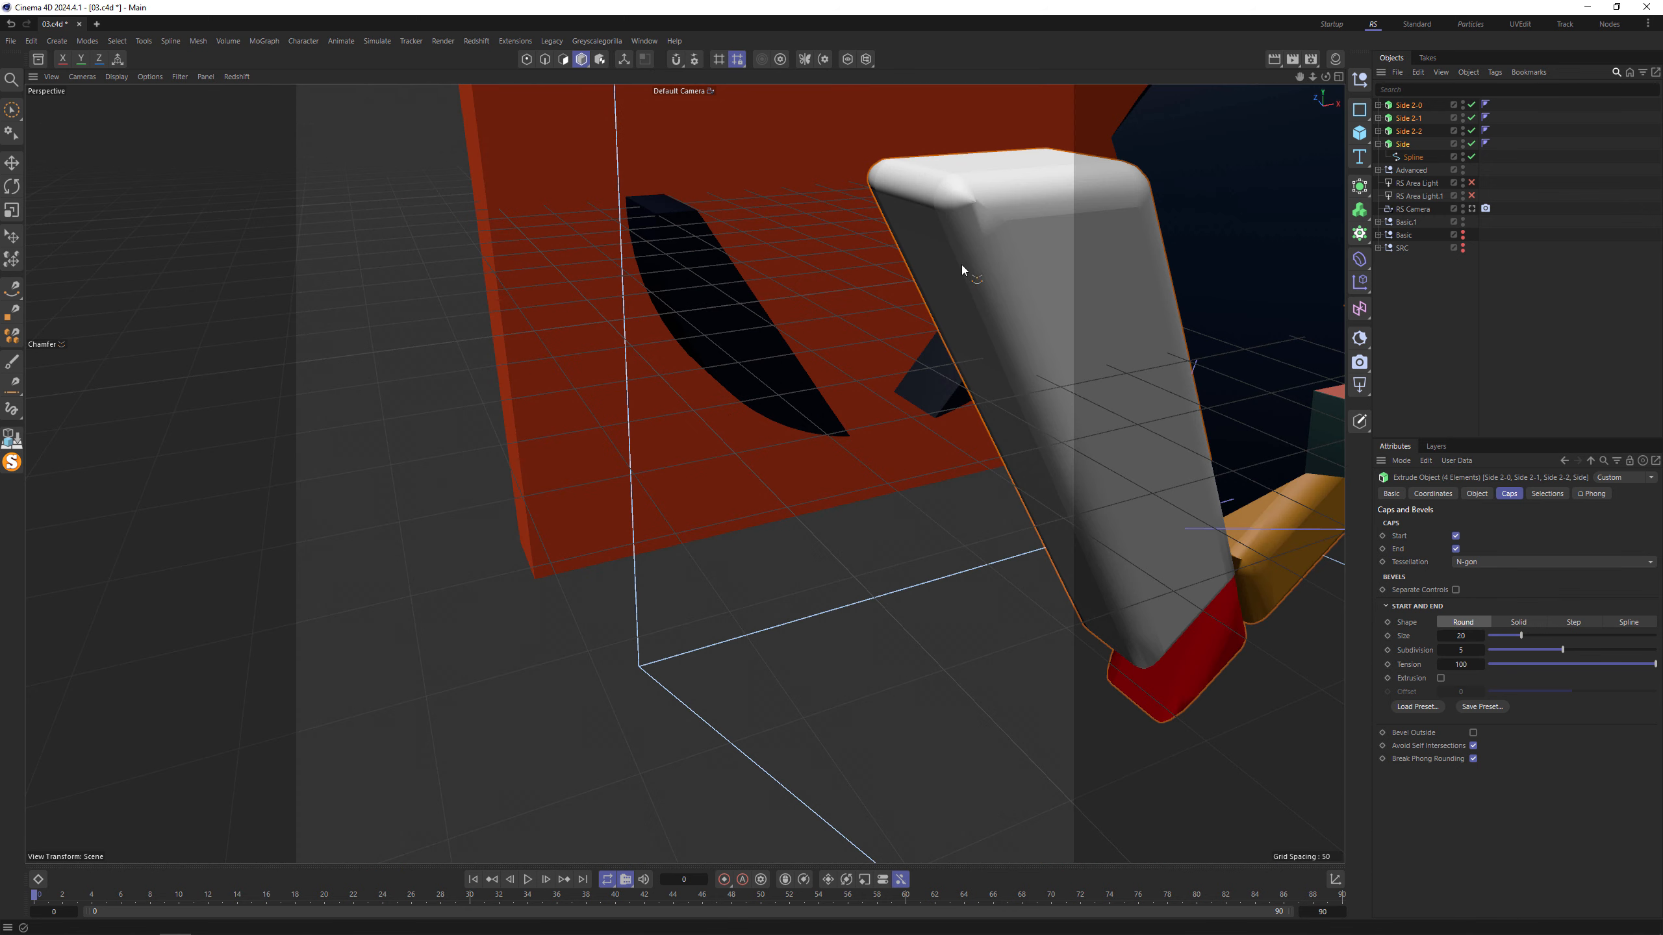
mouse_move(961, 269)
alt+mouse_down()
mouse_move(862, 342)
mouse_move(647, 347)
mouse_move(759, 297)
mouse_move(757, 315)
alt+mouse_up()
click(1466, 635)
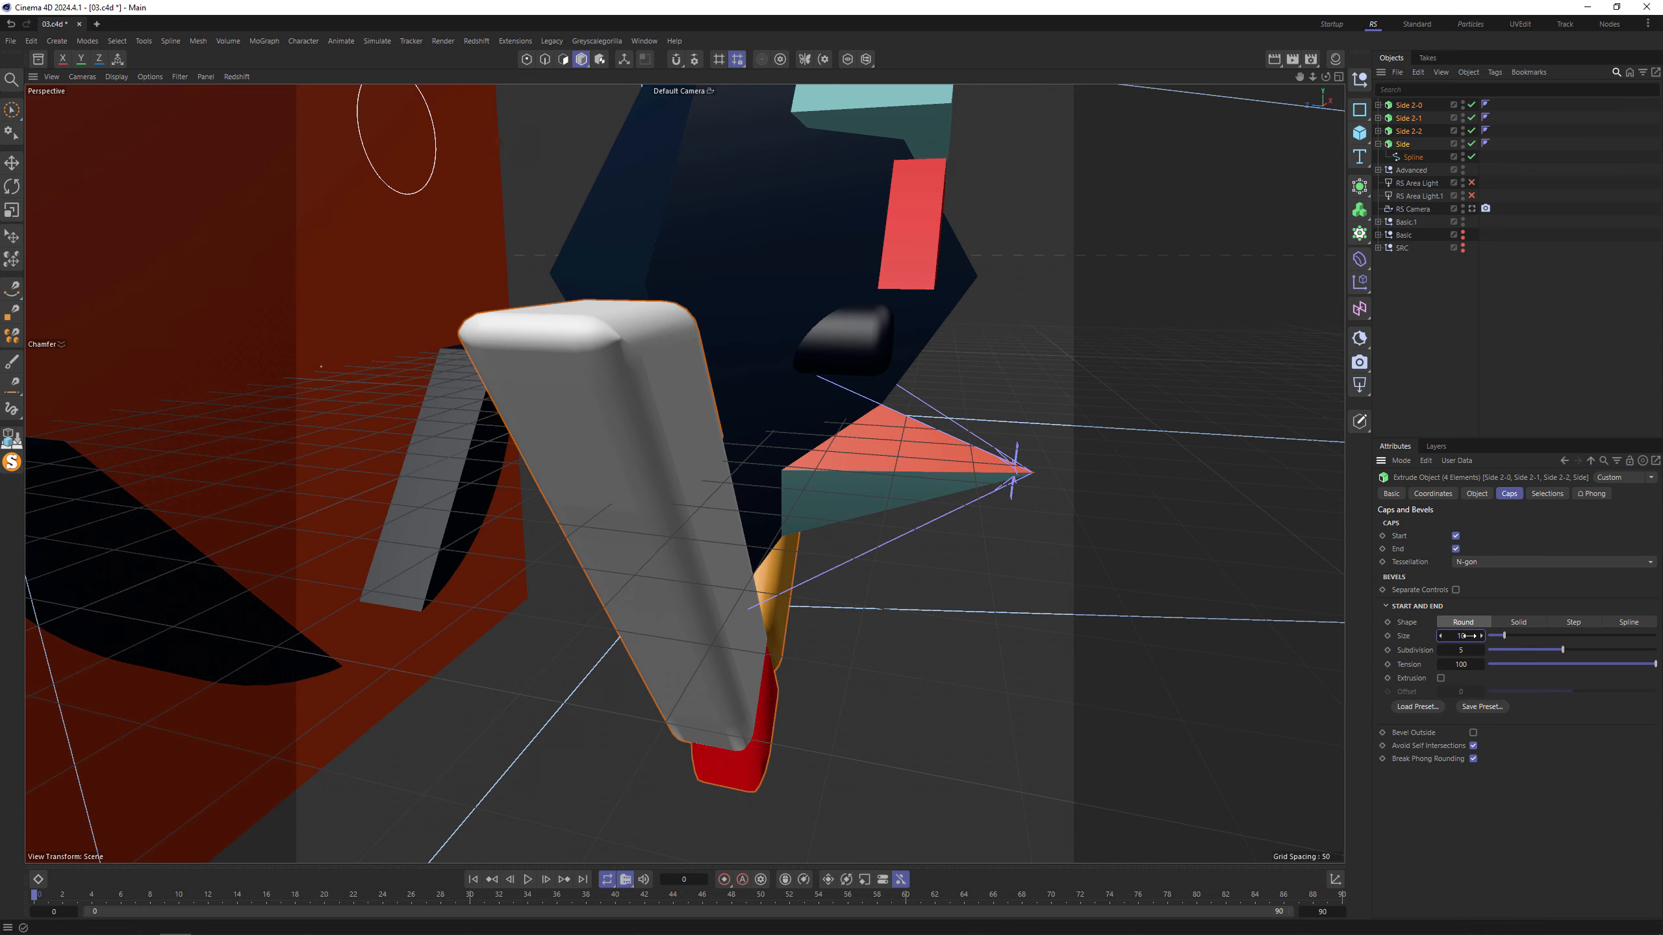
Save the scene and show the whole illustration in the maximized front view.
alt+drag(644, 512, 650, 476)
key(ctrl+s)
middle_click(650, 475)
middle_click(891, 665)
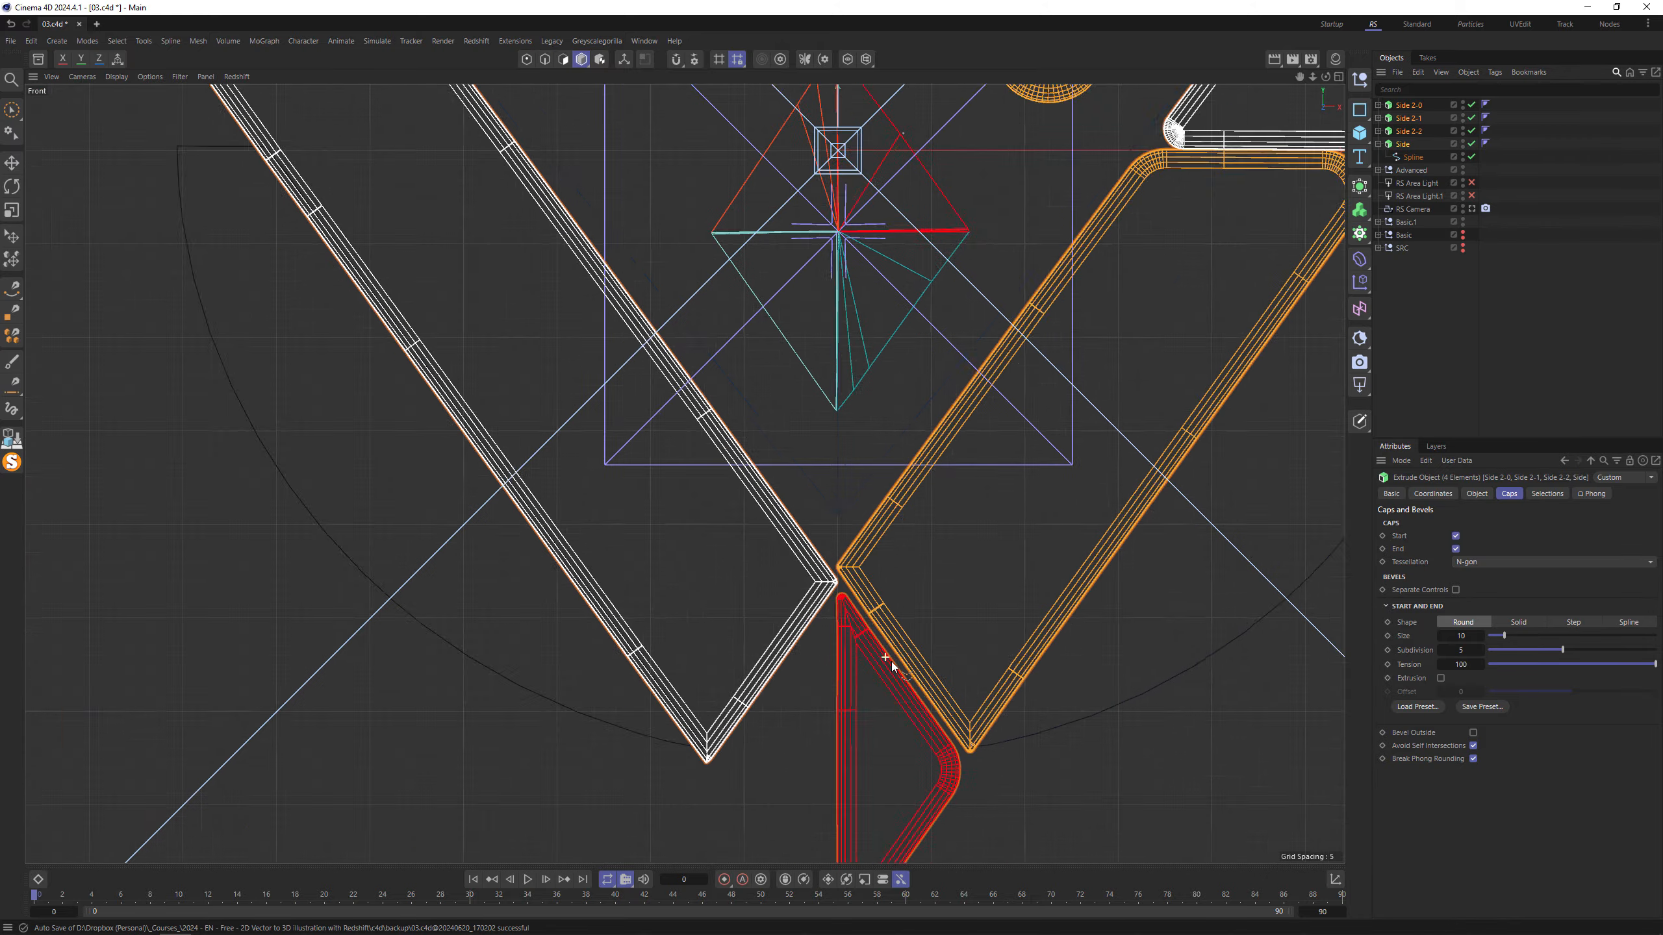
scroll(958, 716, down, 6)
alt+middle_drag(958, 716, 873, 649)
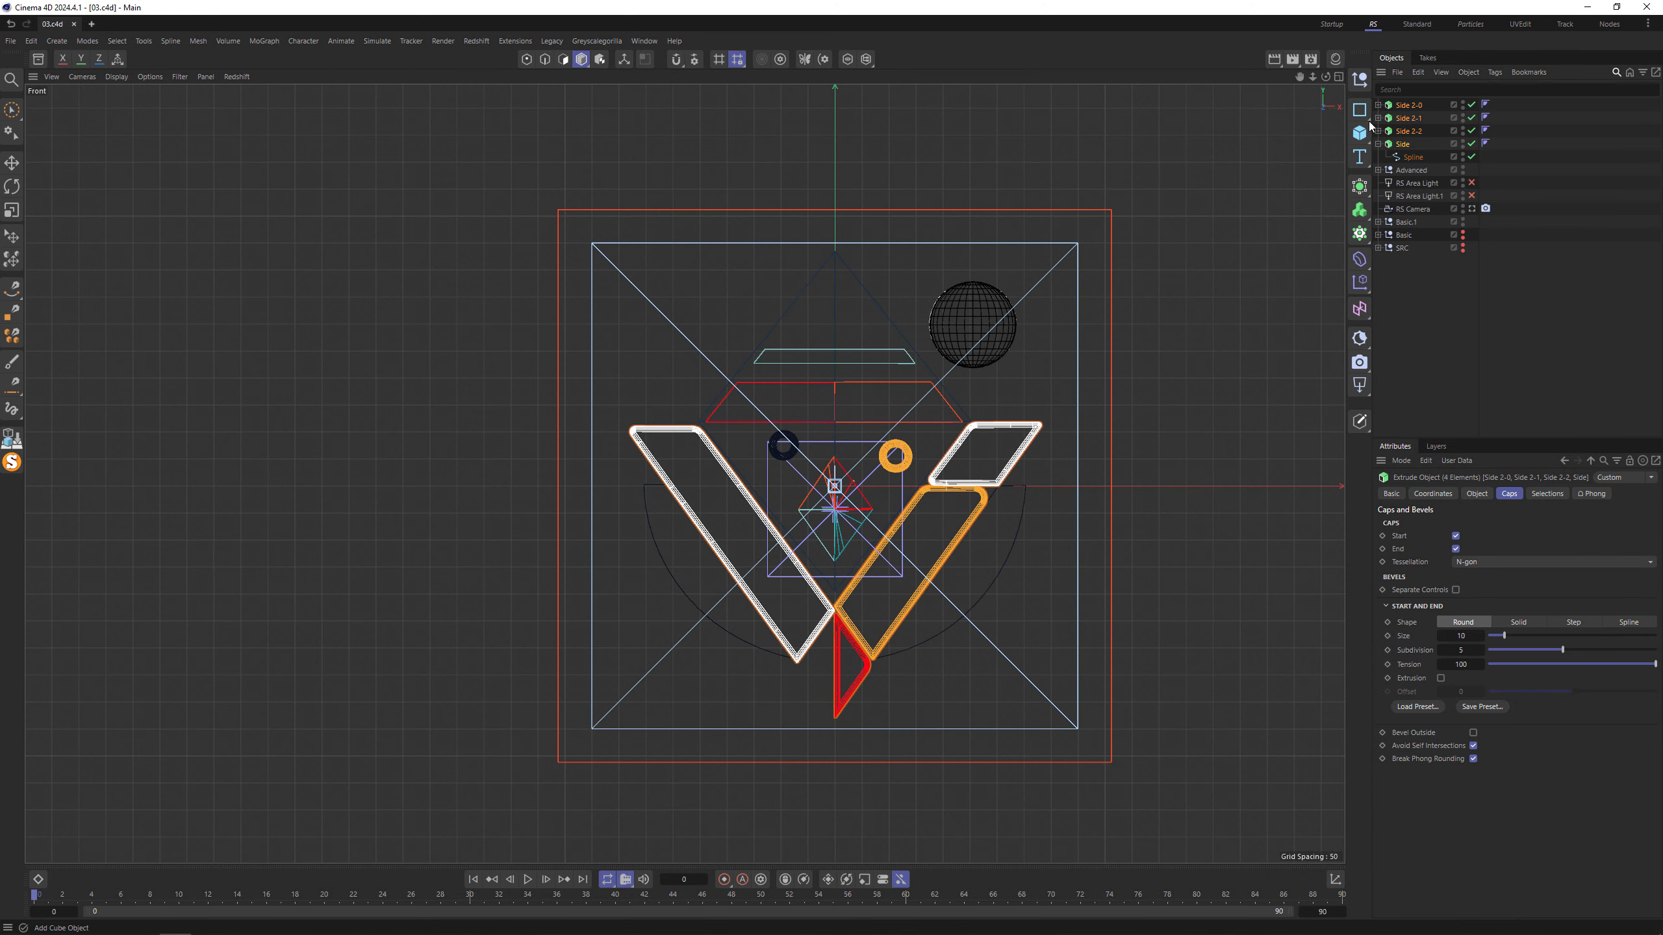
Add a Tube primitive and delete the stray Arc object, leaving the tube selected.
drag(1367, 118, 1491, 293)
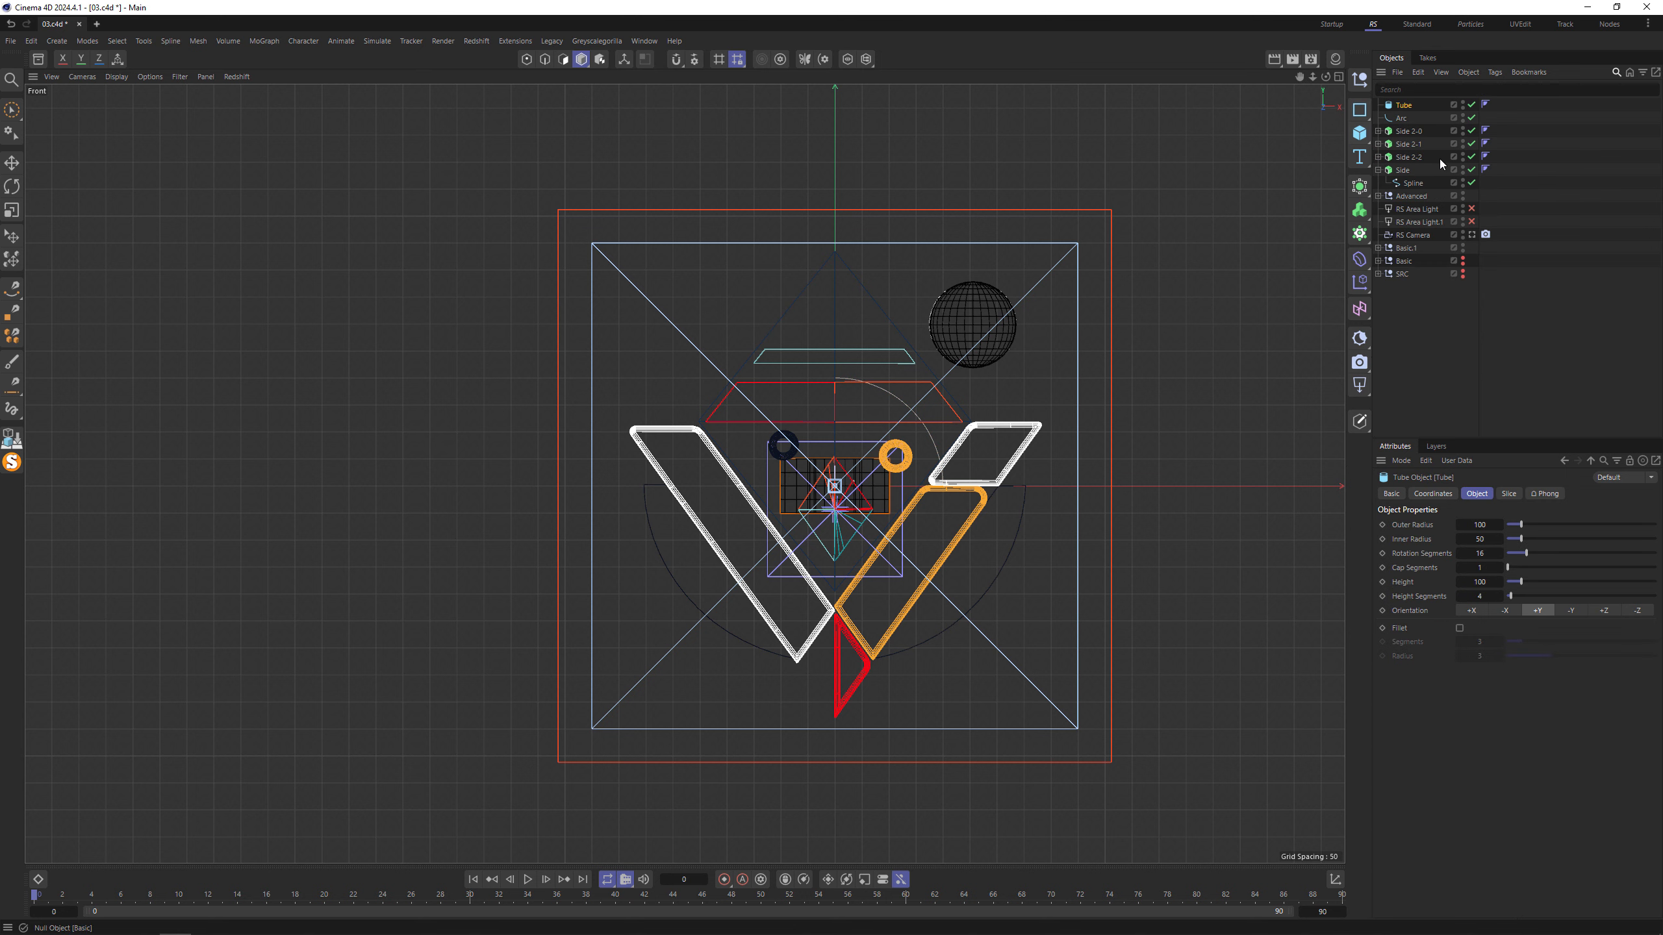
click(1401, 119)
key(Delete)
click(1400, 108)
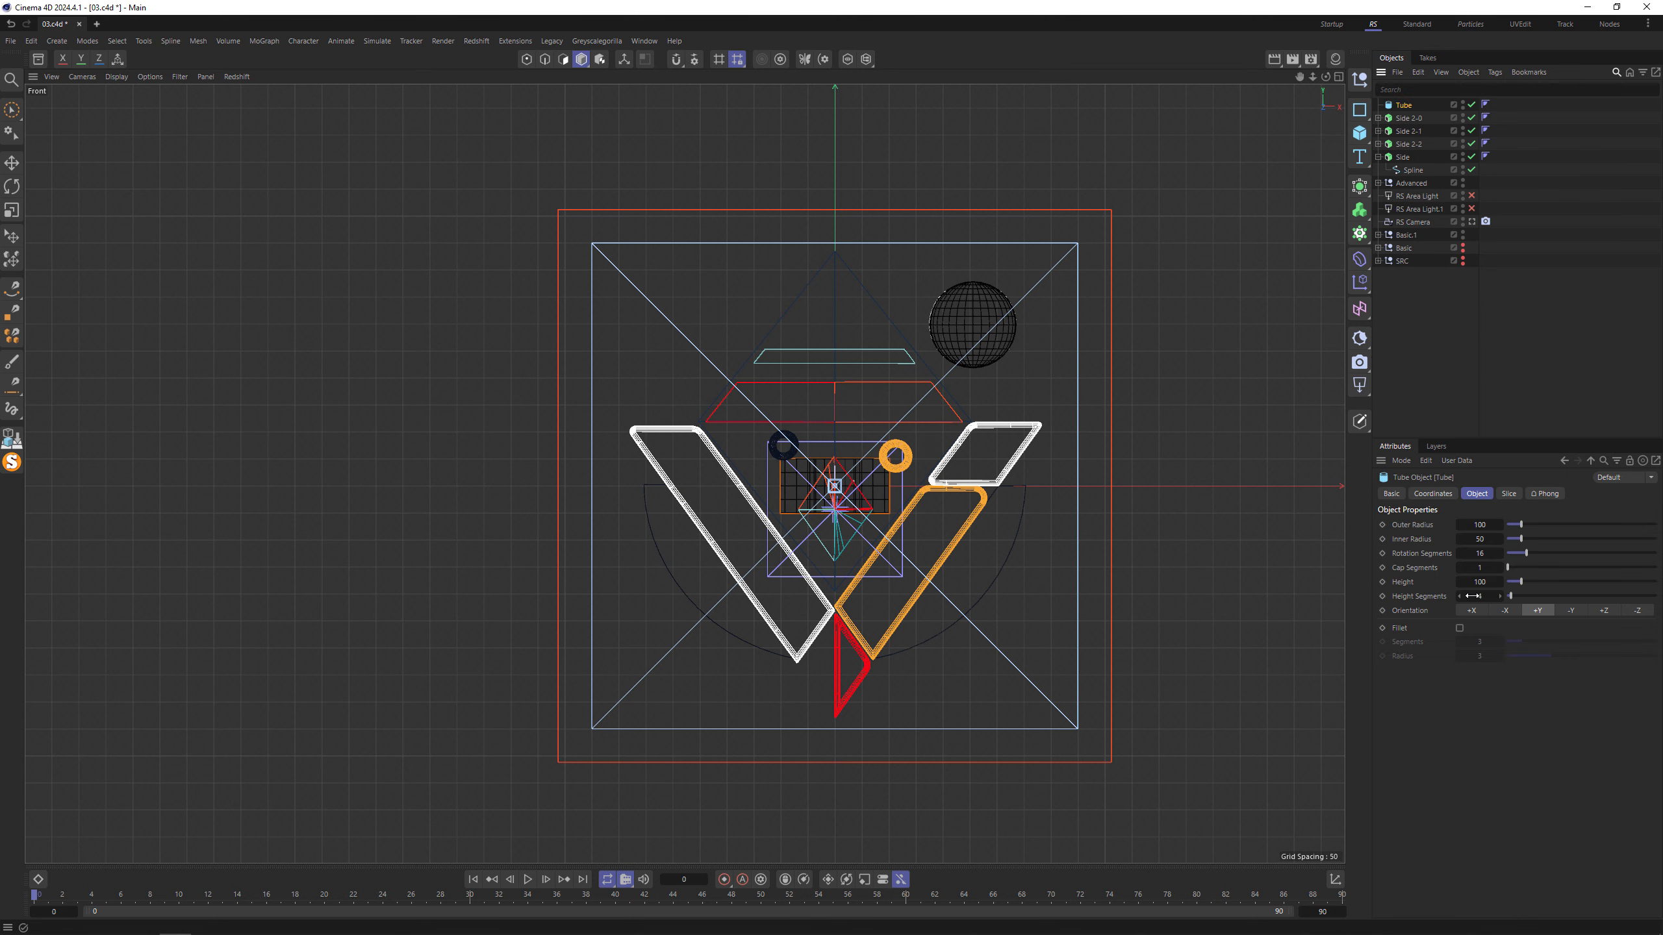
Orient the tube along -Z and scale it up to an outer radius of about 335.
click(1635, 610)
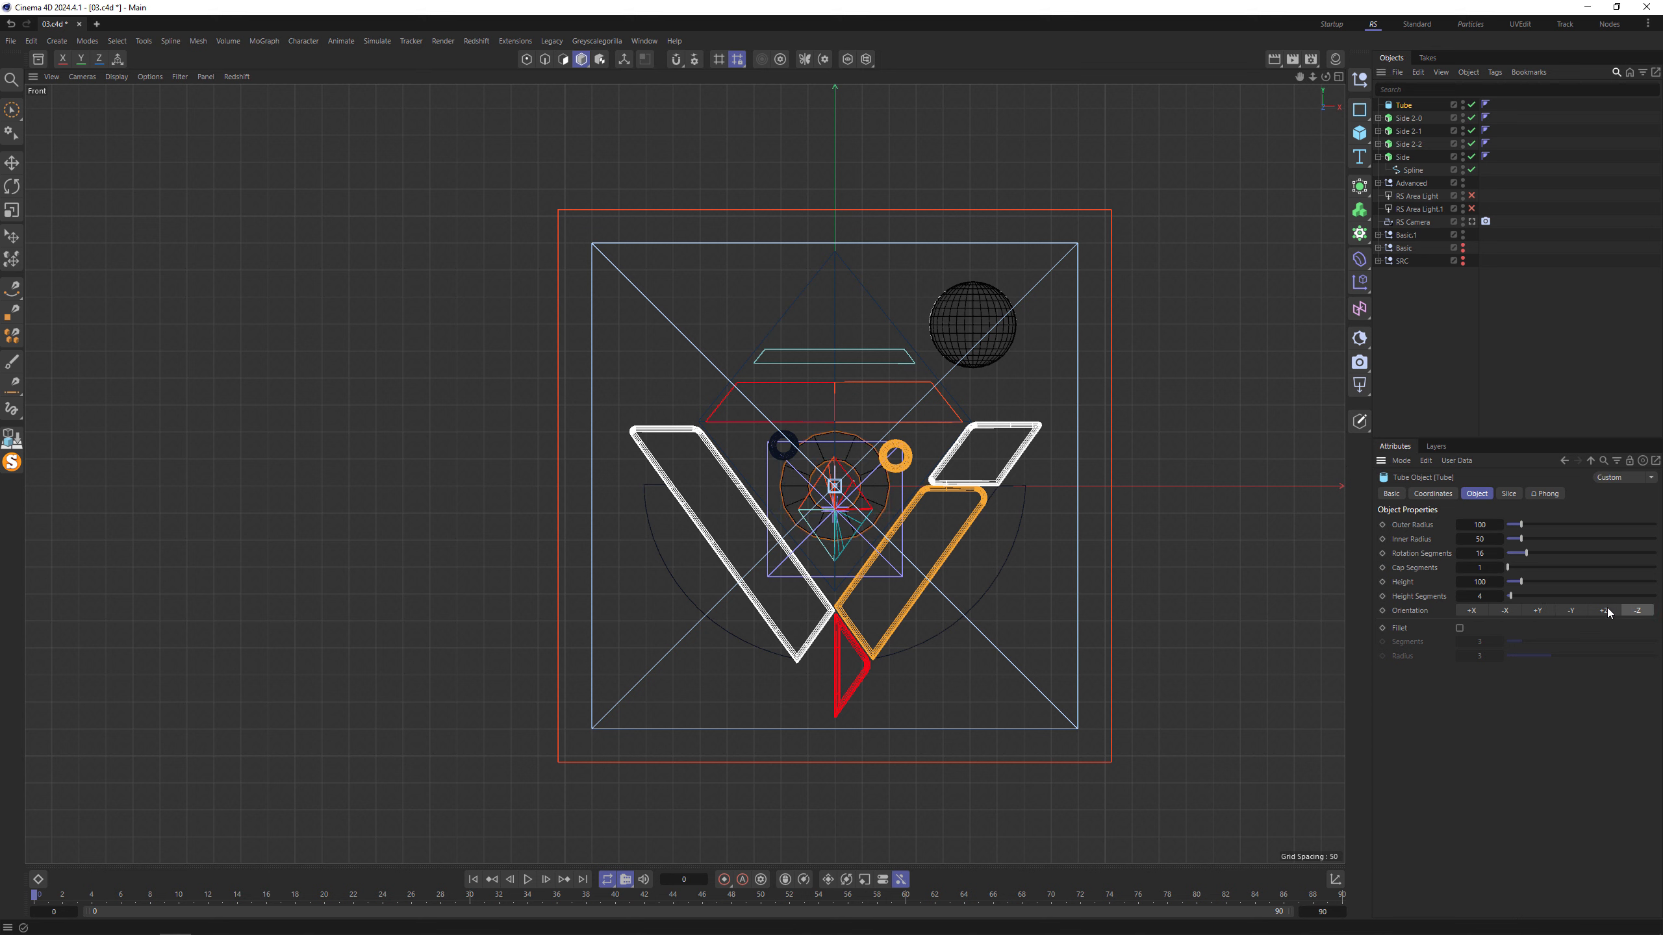
key(t)
drag(728, 645, 1656, 603)
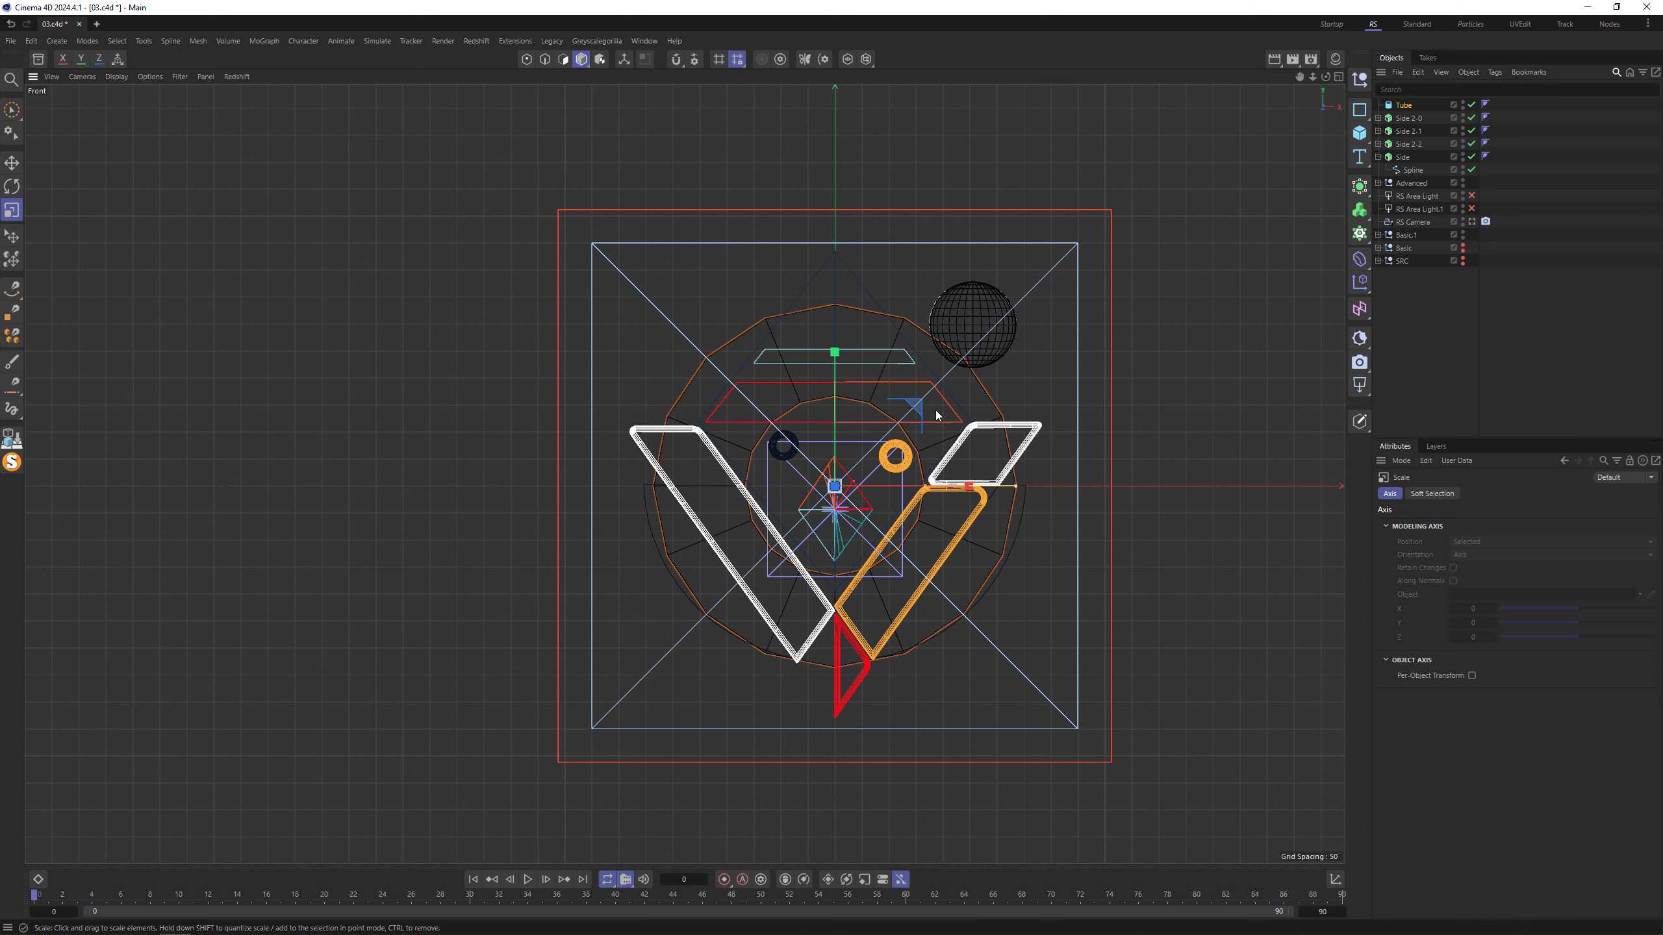
click(1402, 104)
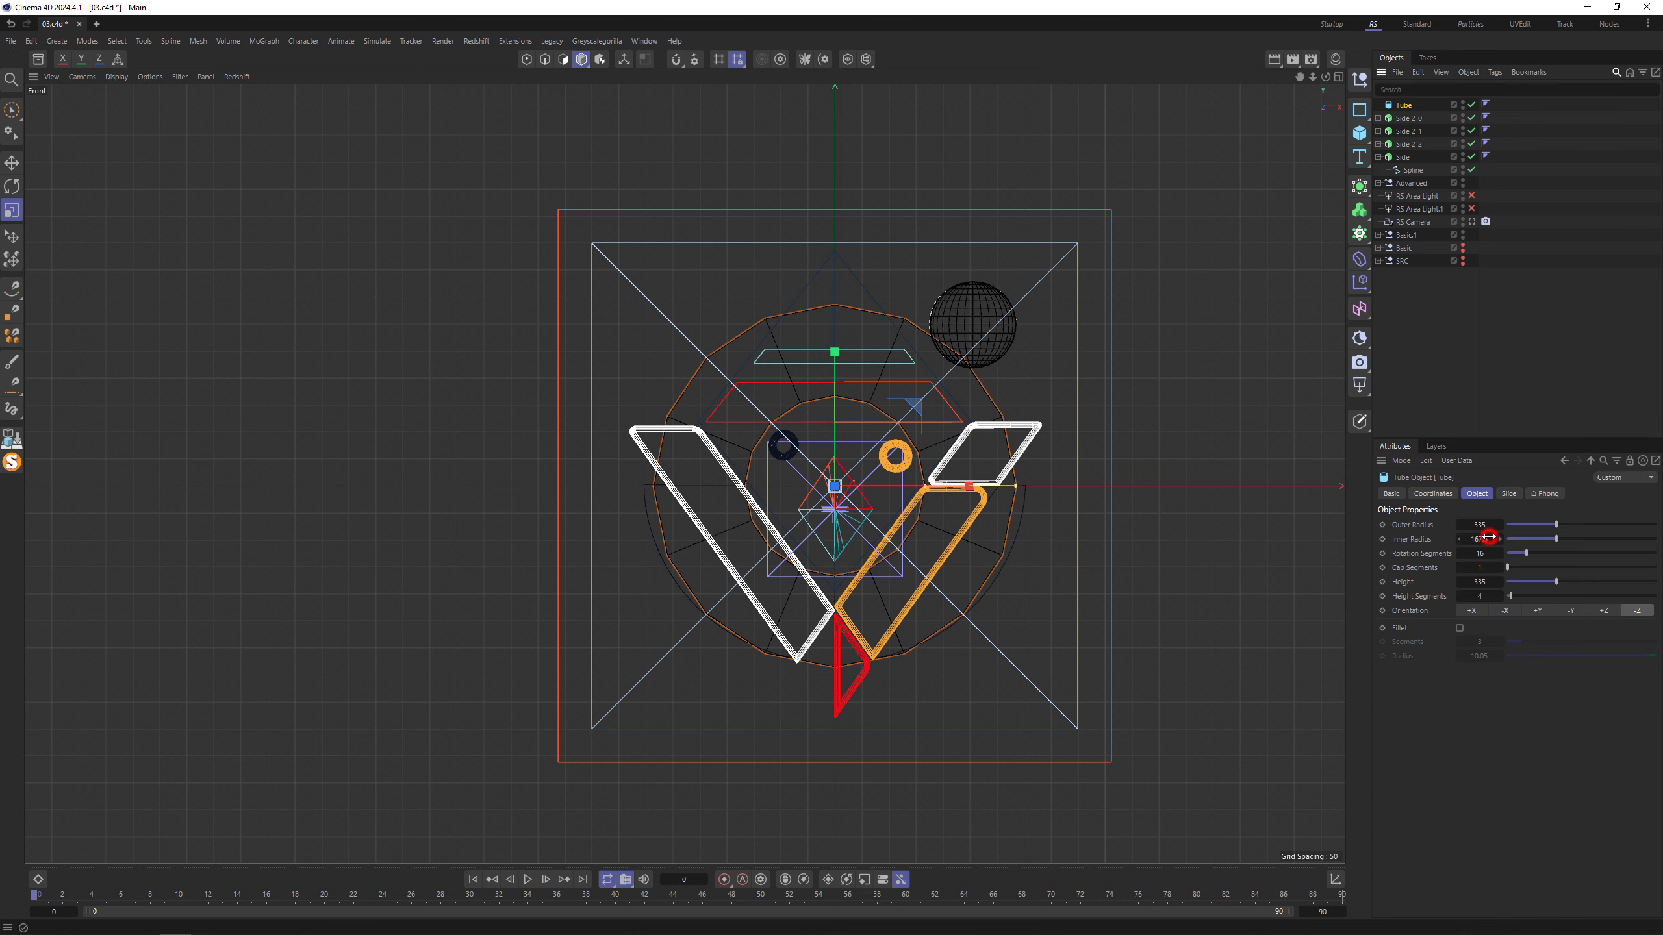
Set the tube's inner radius to 250, rotation segments to 64 and outer radius to 350.
click(1488, 539)
drag(1556, 538, 1485, 553)
click(1485, 554)
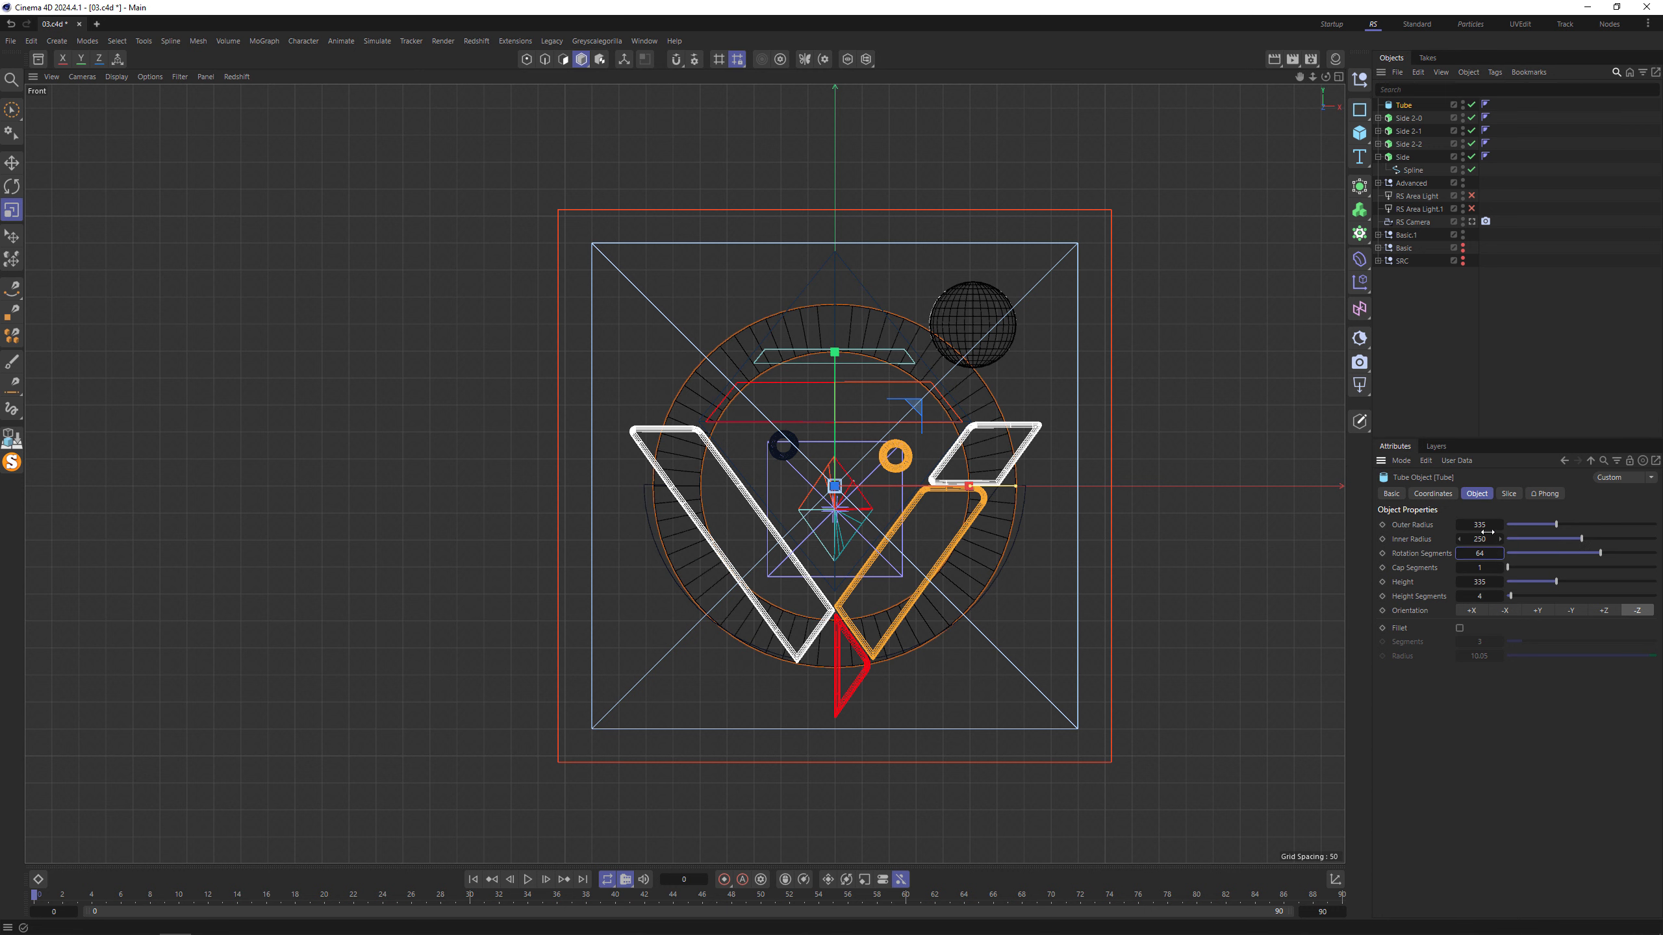
click(1484, 525)
key(Return)
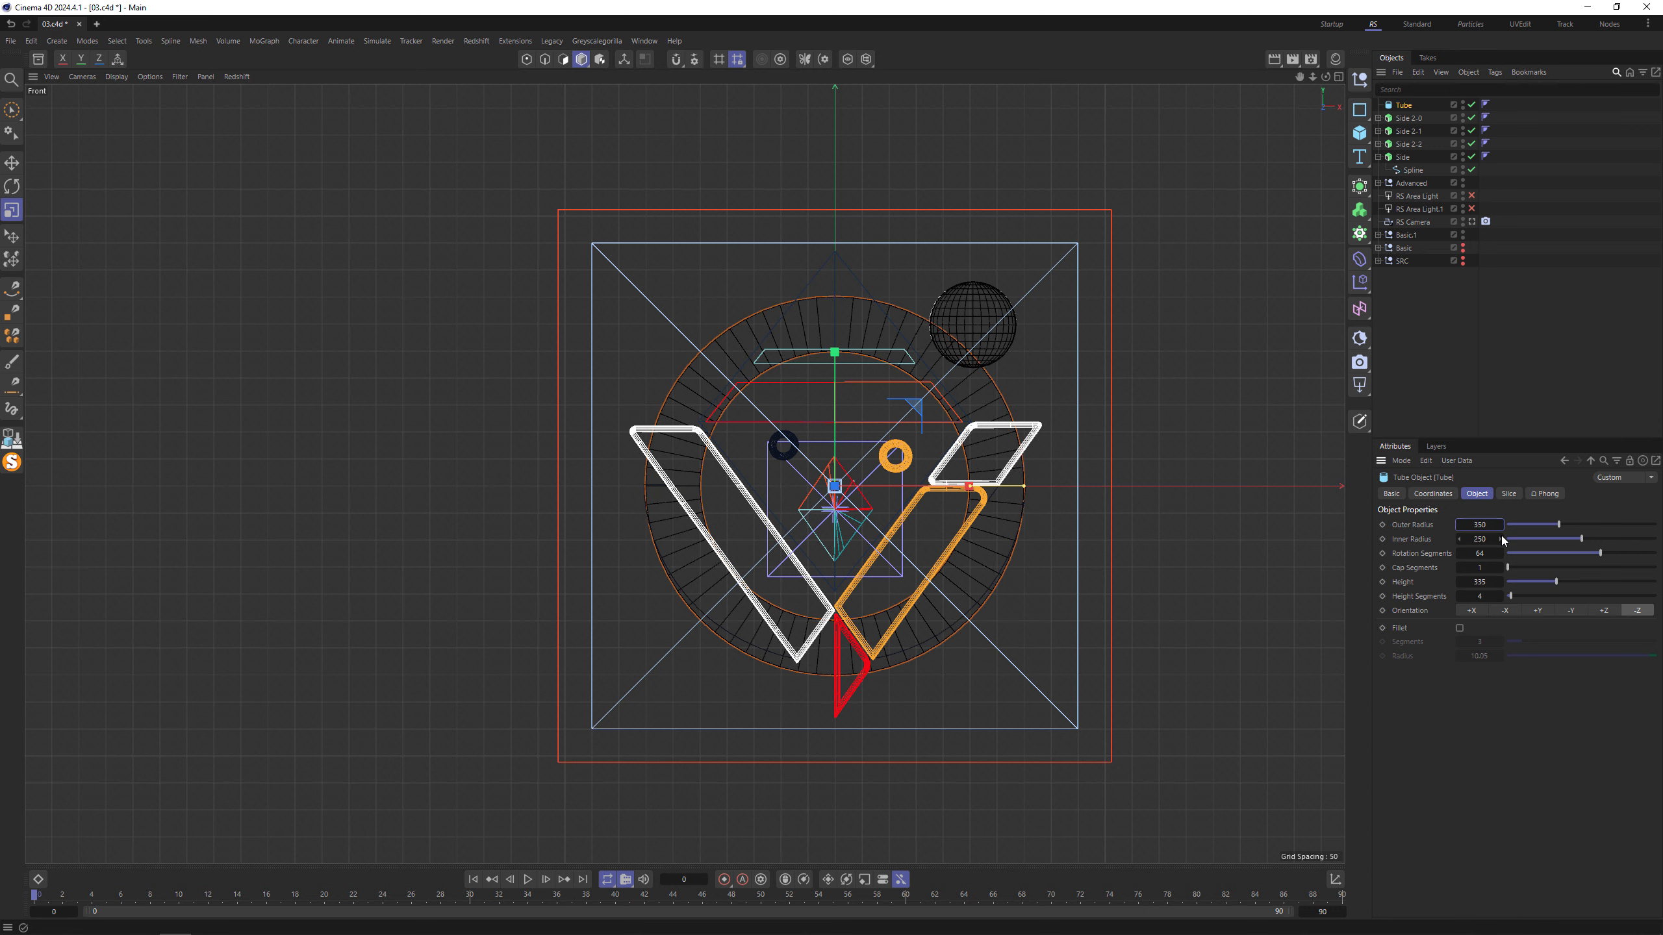
Enable slicing on the tube and rotate it in the front view so the half ring opens upward.
click(1507, 494)
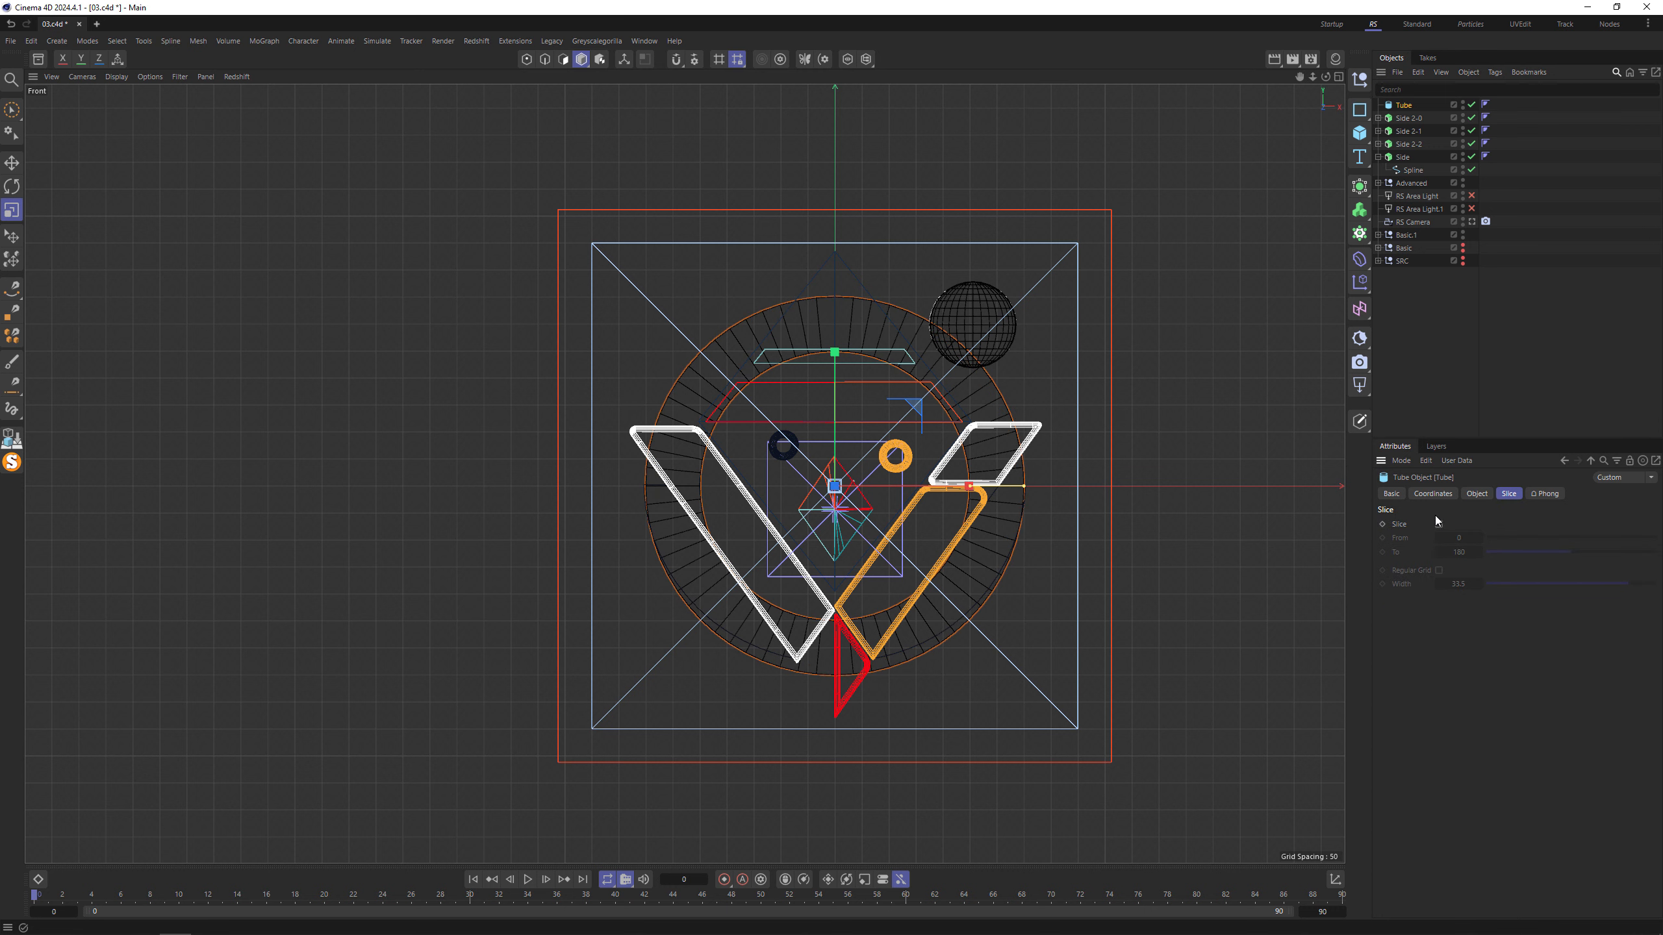
click(1438, 524)
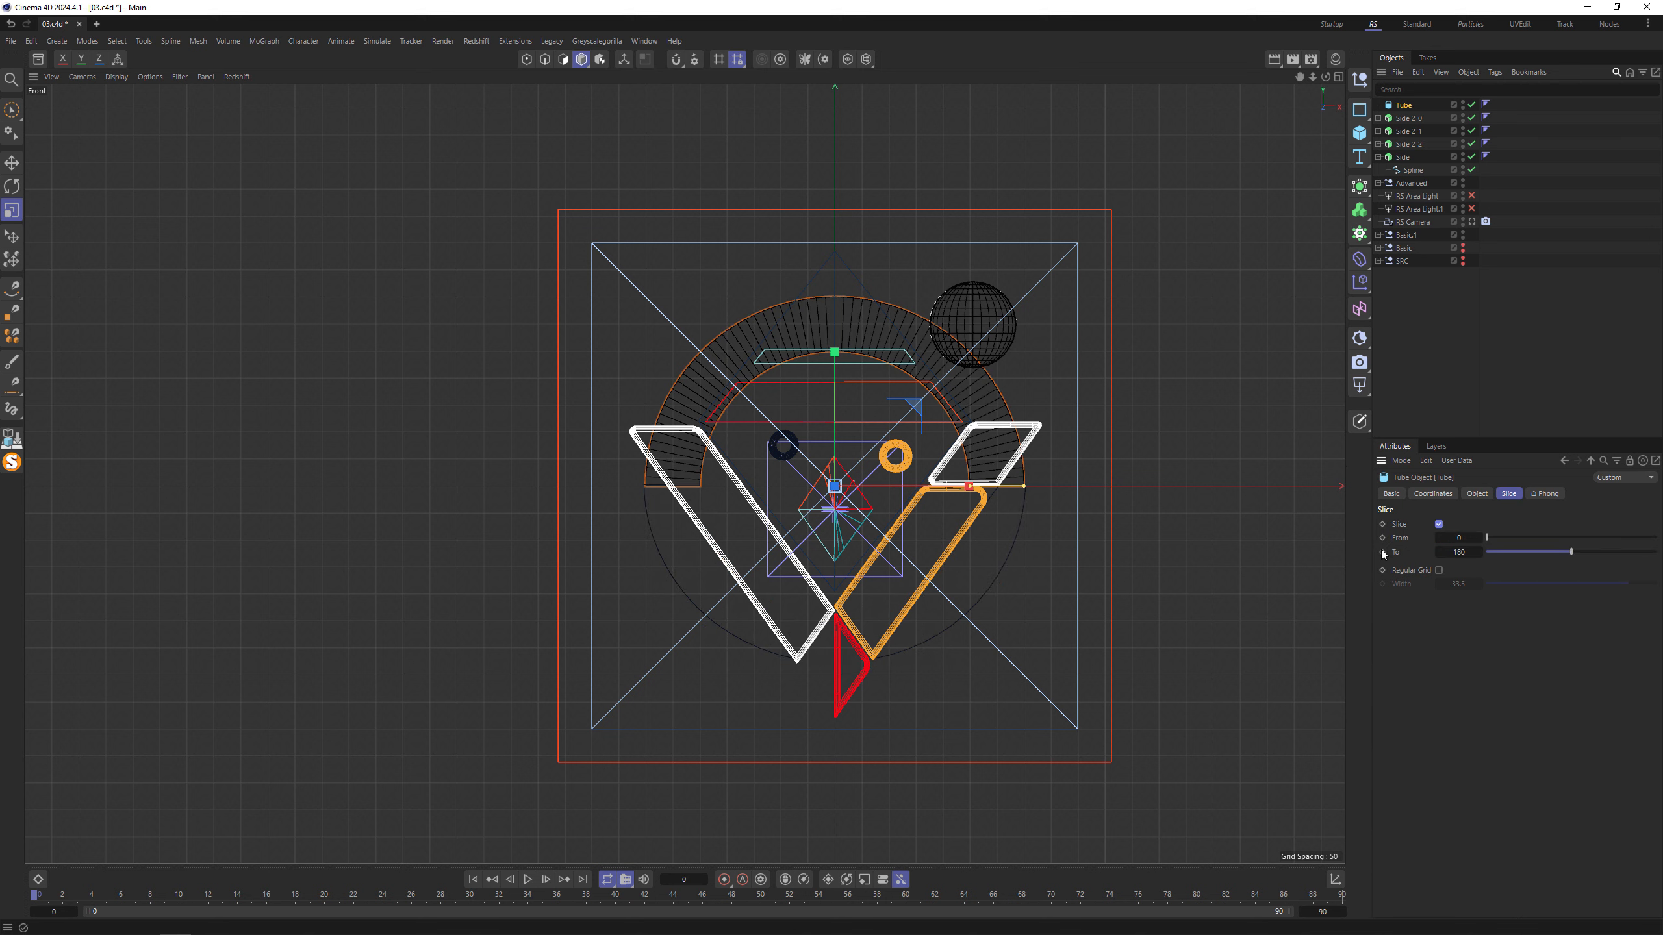
key(r)
drag(969, 525, 788, 627)
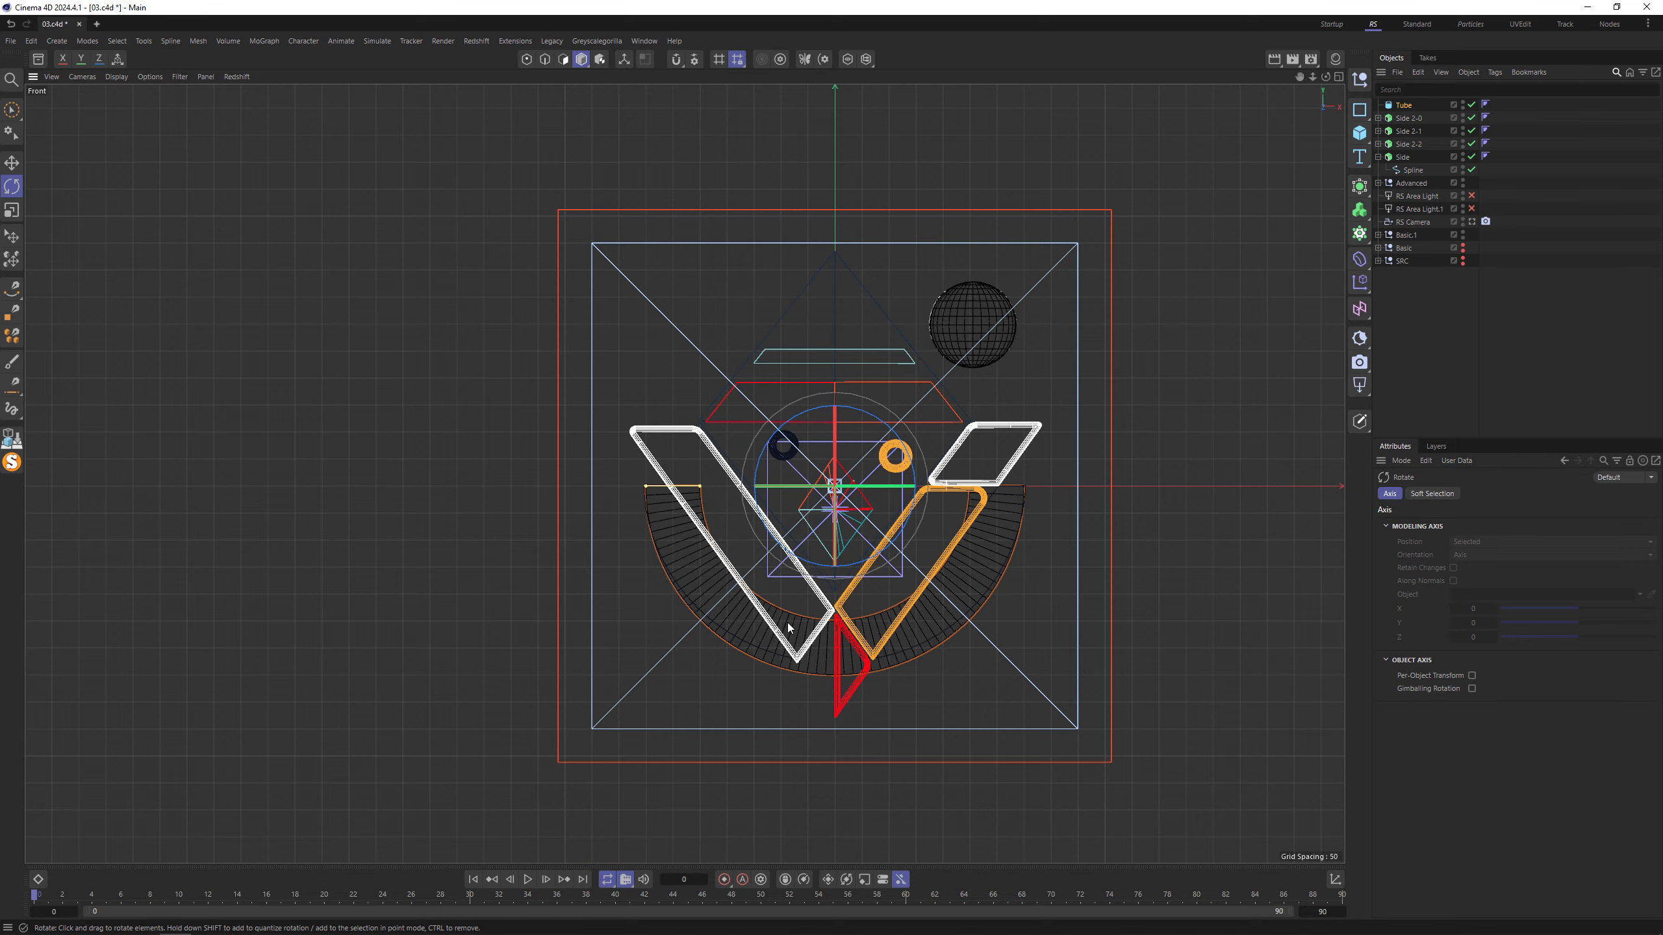
Move the half ring forward along its depth axis in the perspective view, away from the orange background panel.
middle_click(787, 627)
middle_click(390, 396)
key(e)
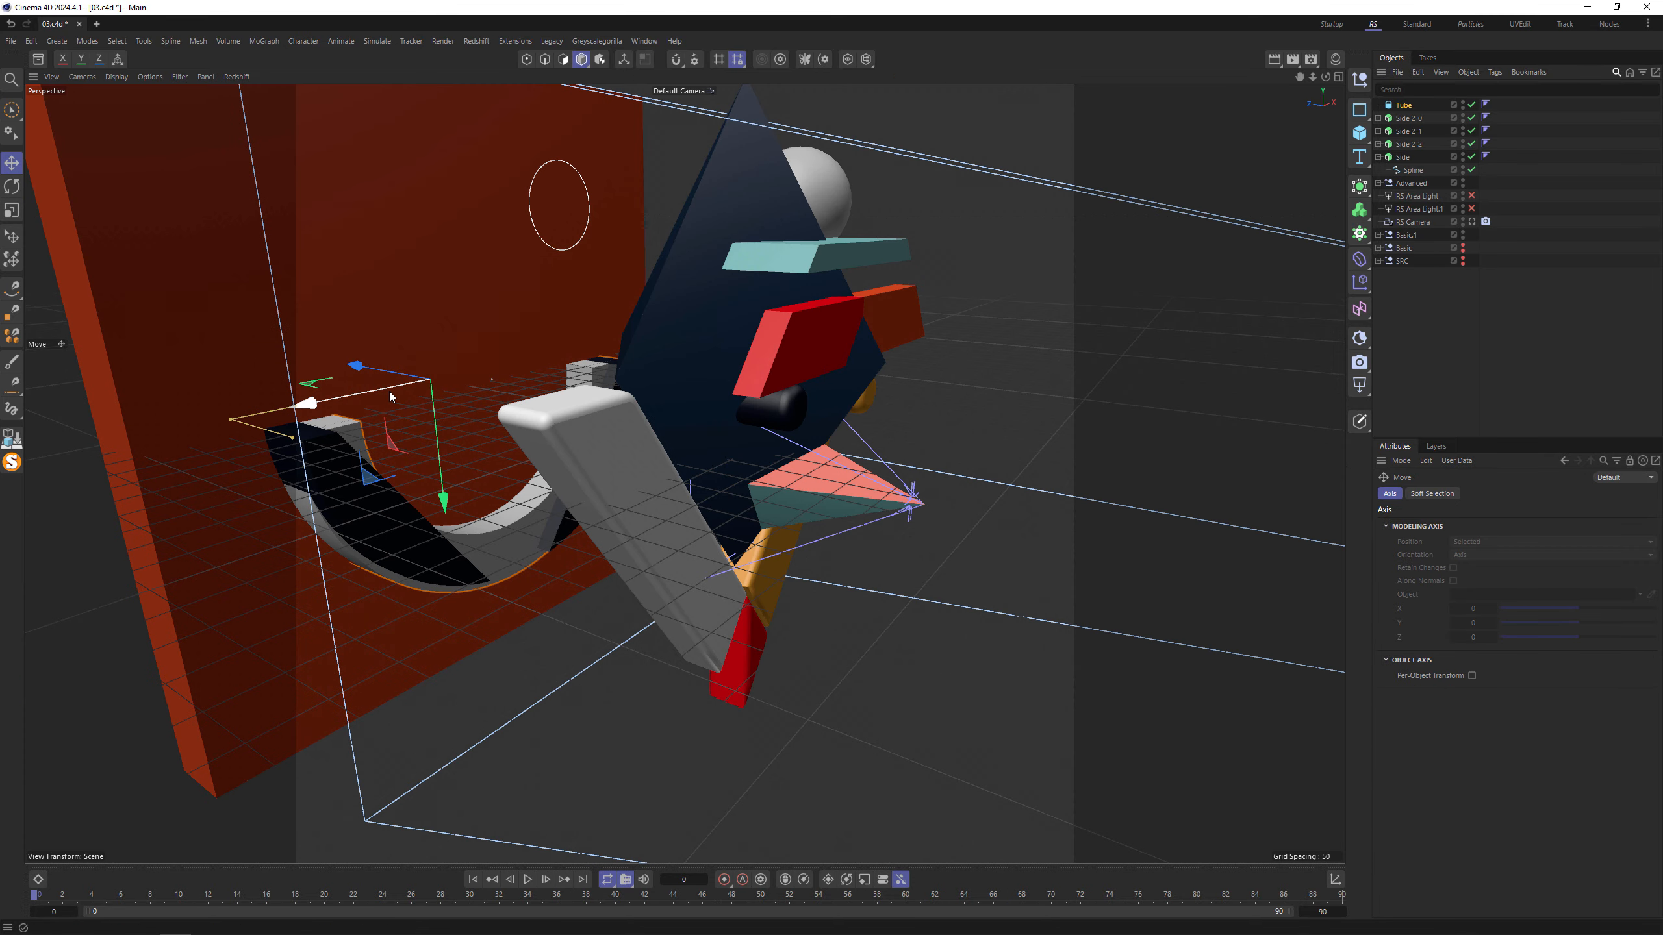
drag(389, 396, 544, 424)
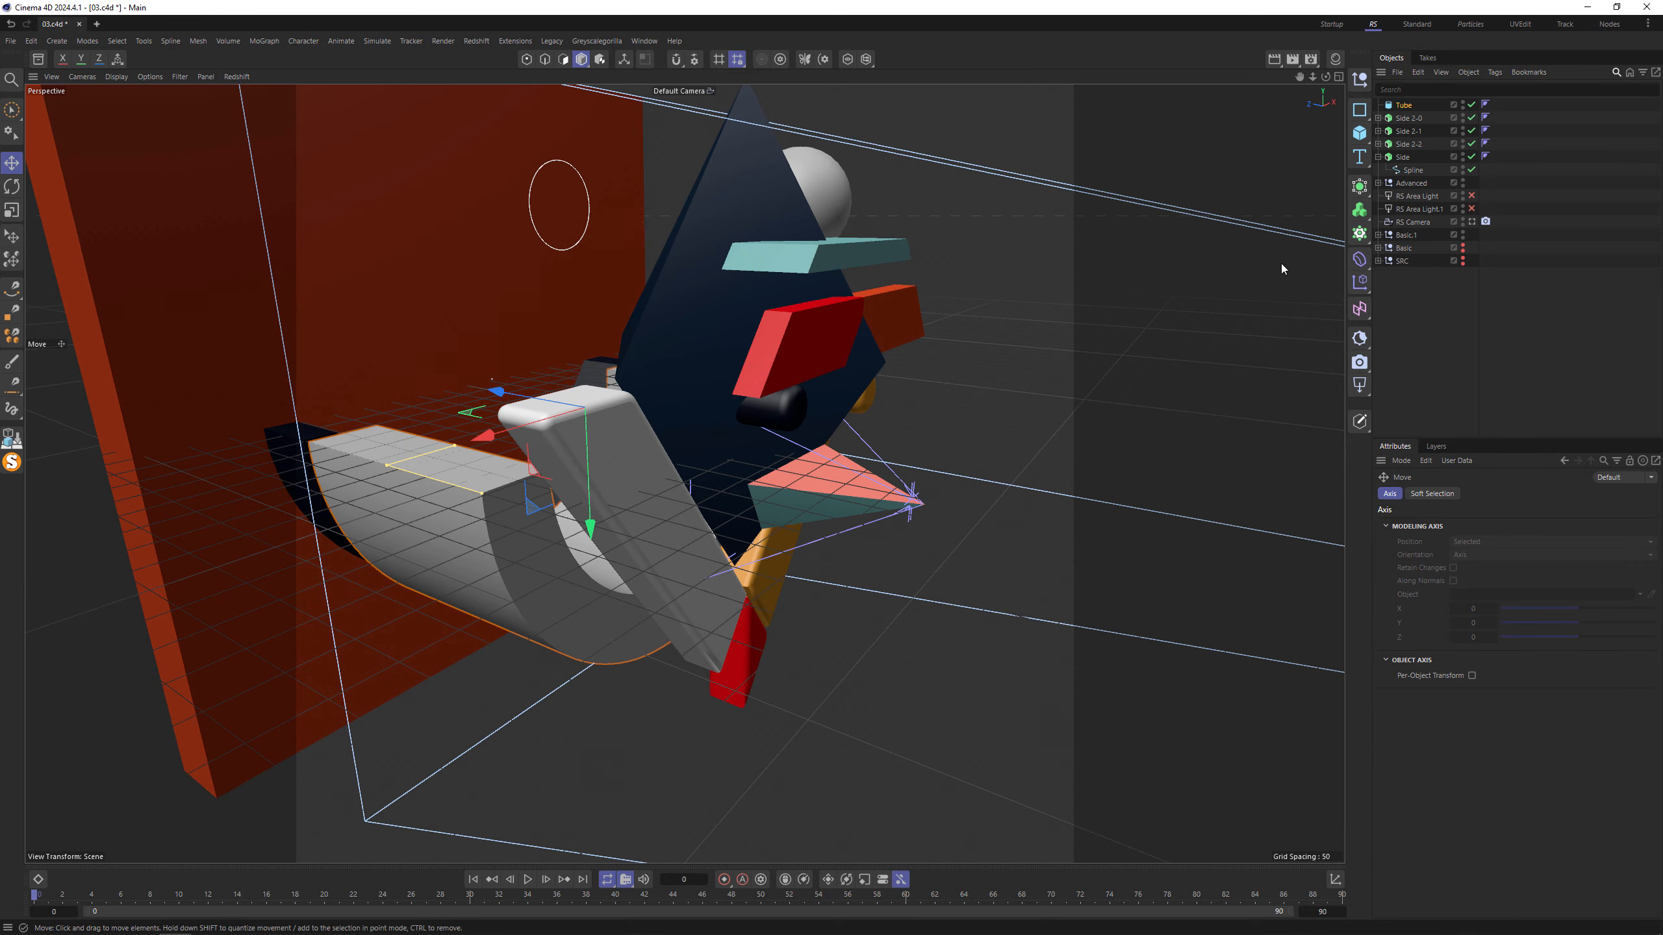
Reduce the tube's height to 130.
click(1403, 104)
click(1476, 492)
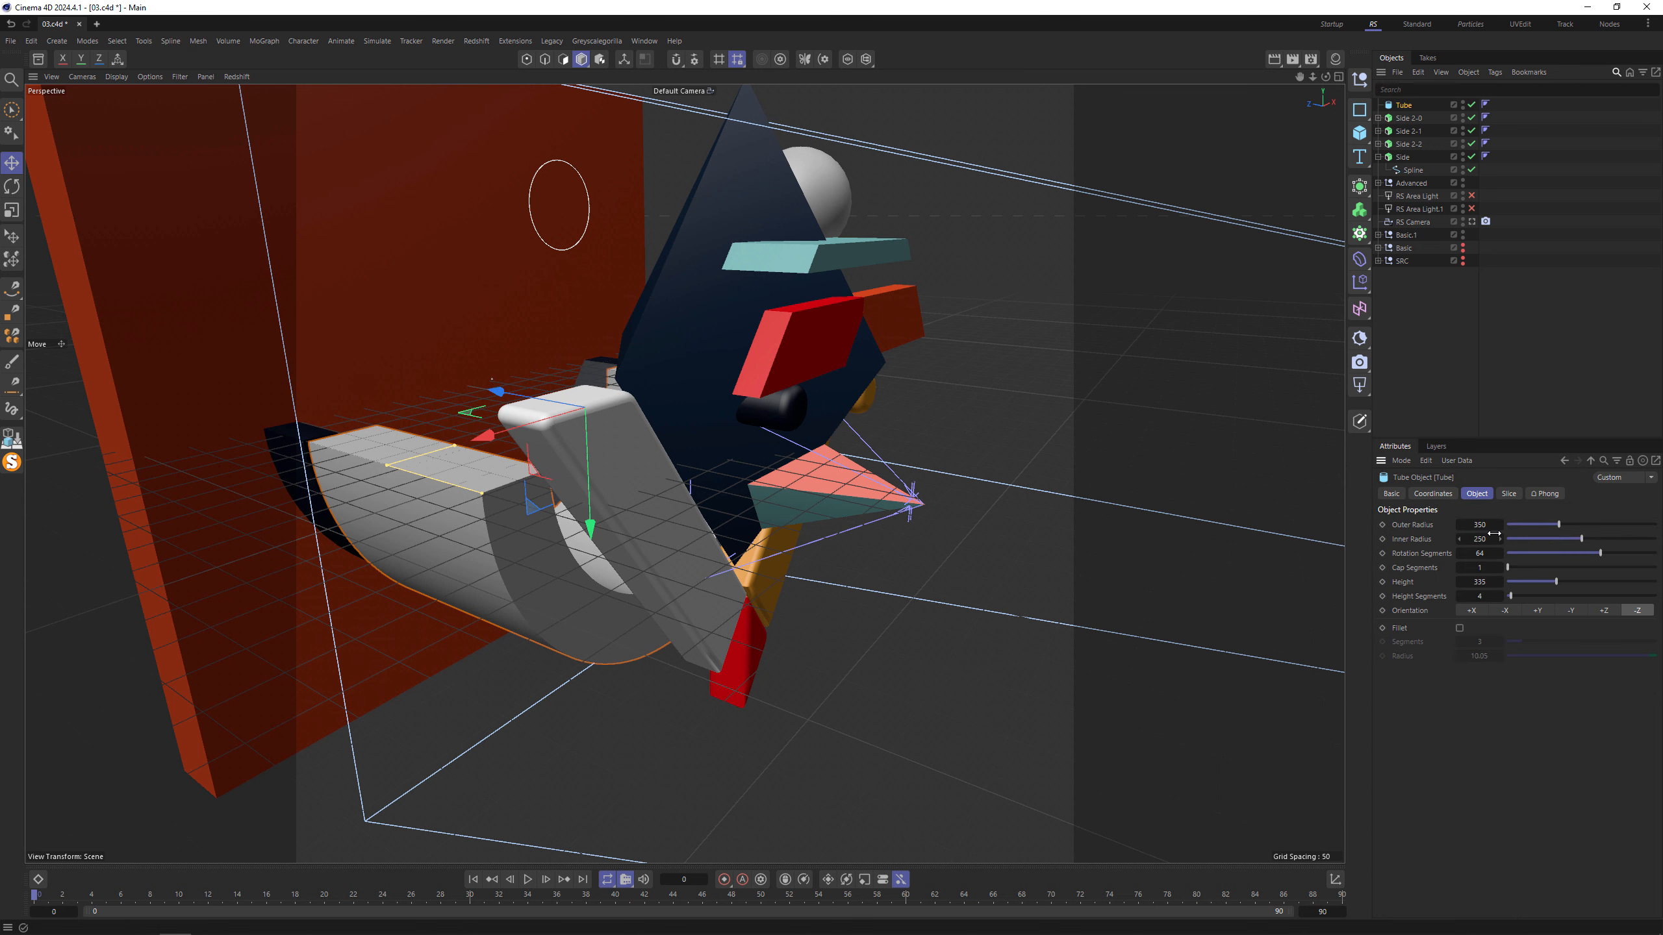
drag(1556, 587, 1526, 585)
double_click(1498, 585)
text(1)
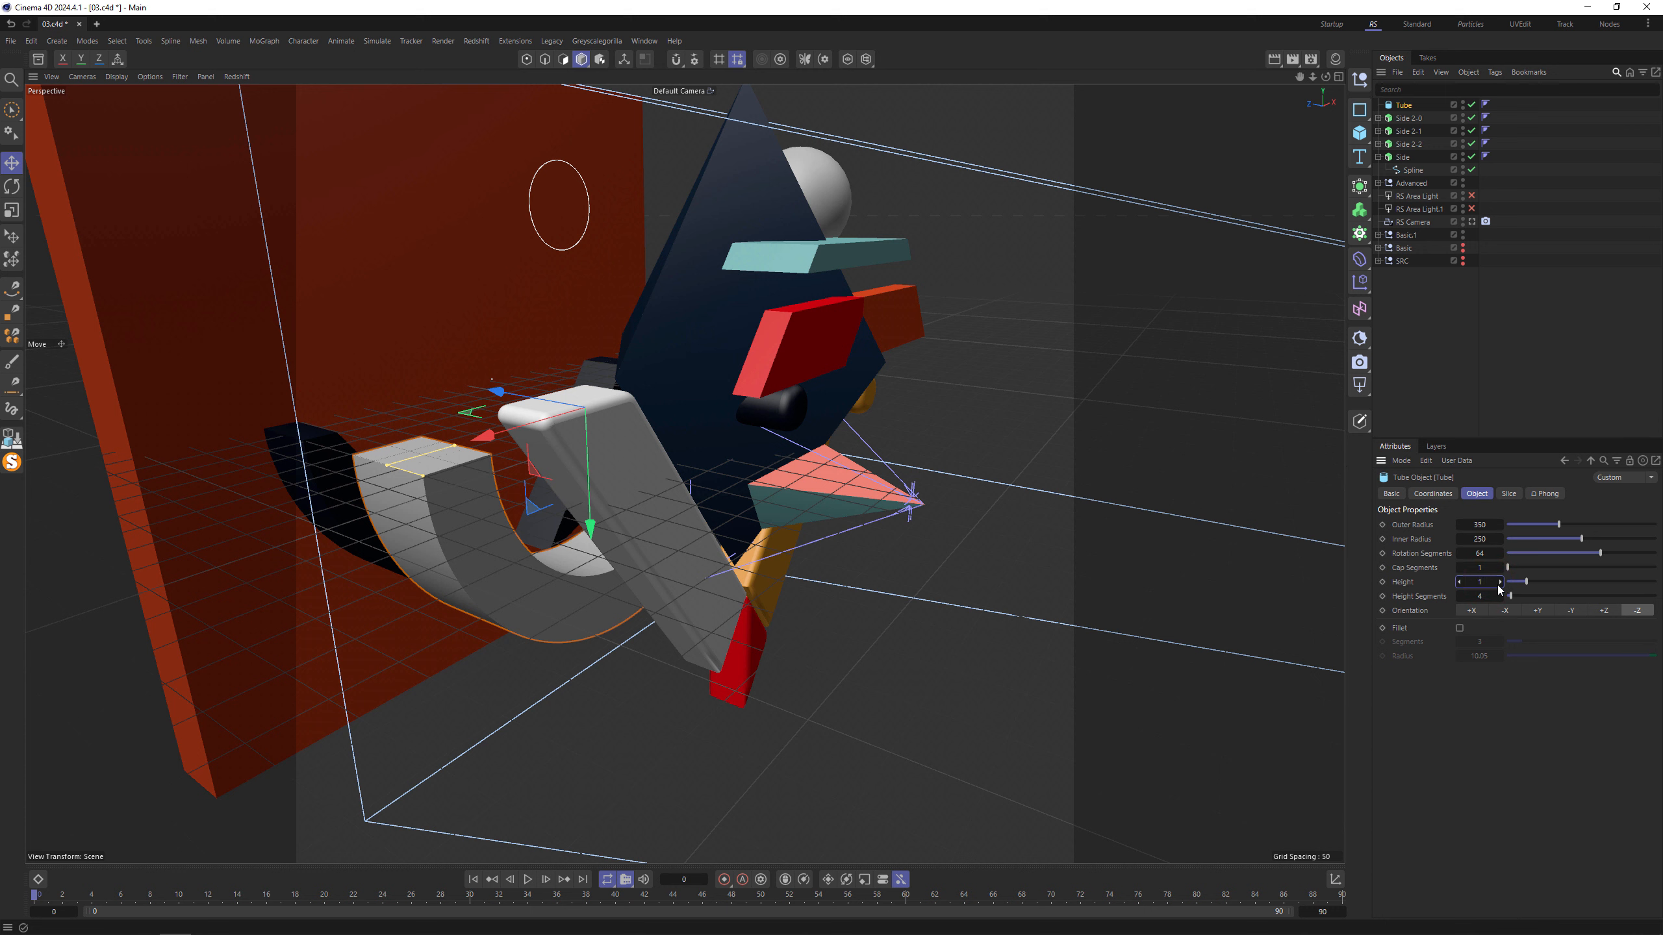
text(30)
Give the Tube a custom display color copied from the dark navy Back Side extrude.
click(1392, 493)
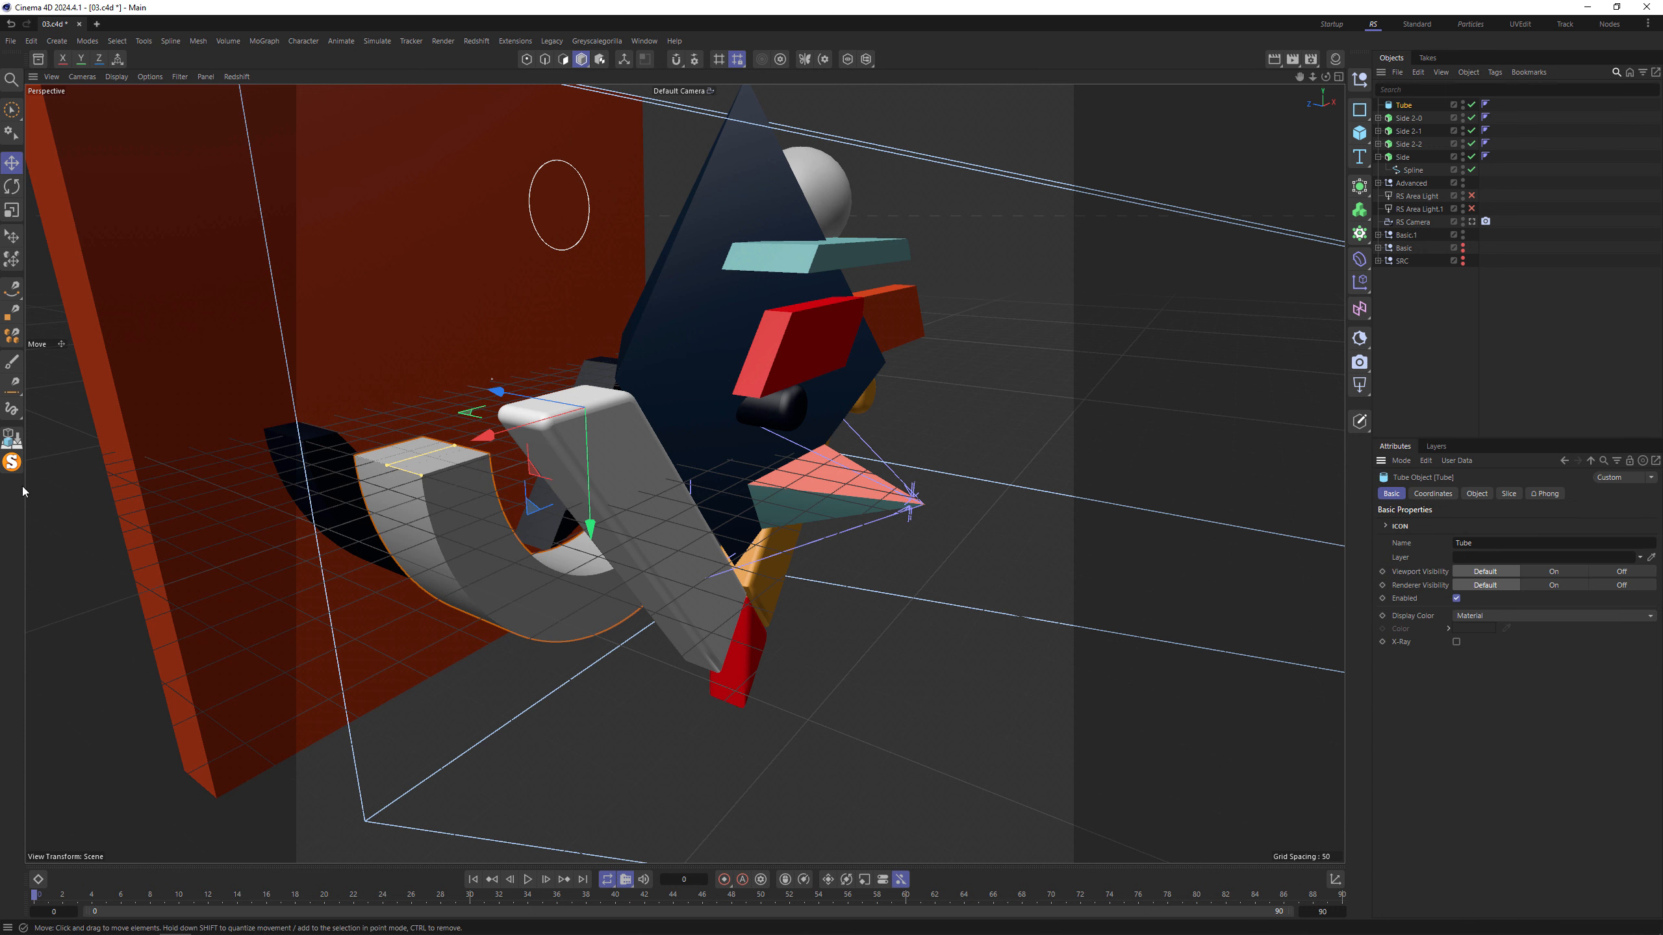
click(316, 463)
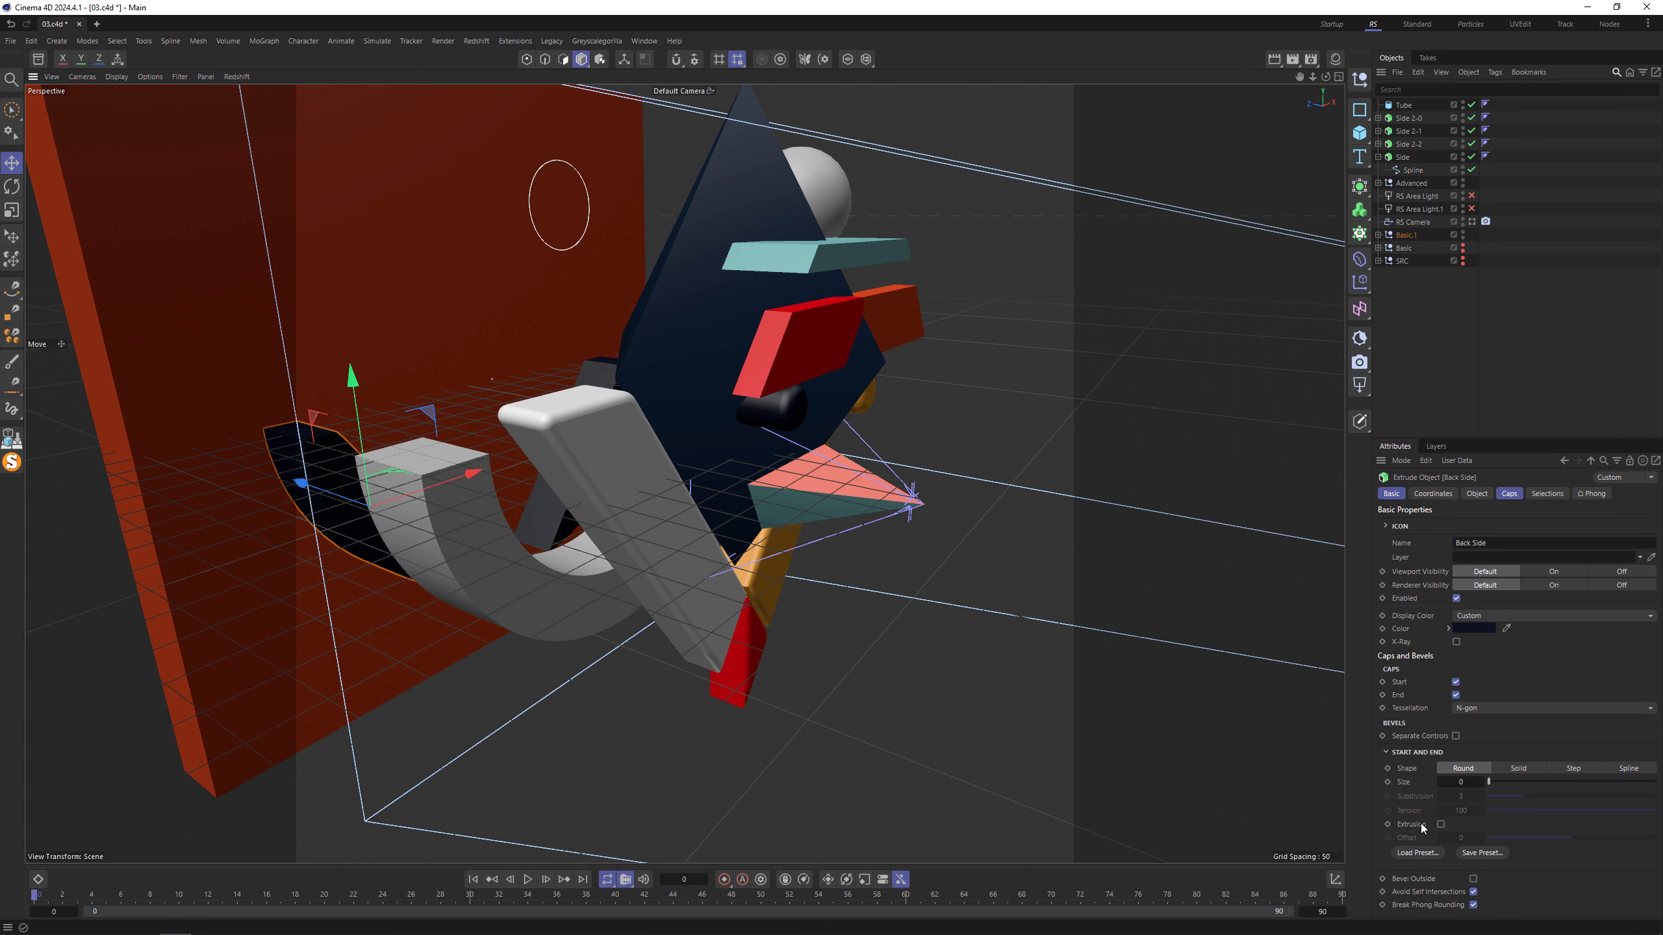
click(1391, 493)
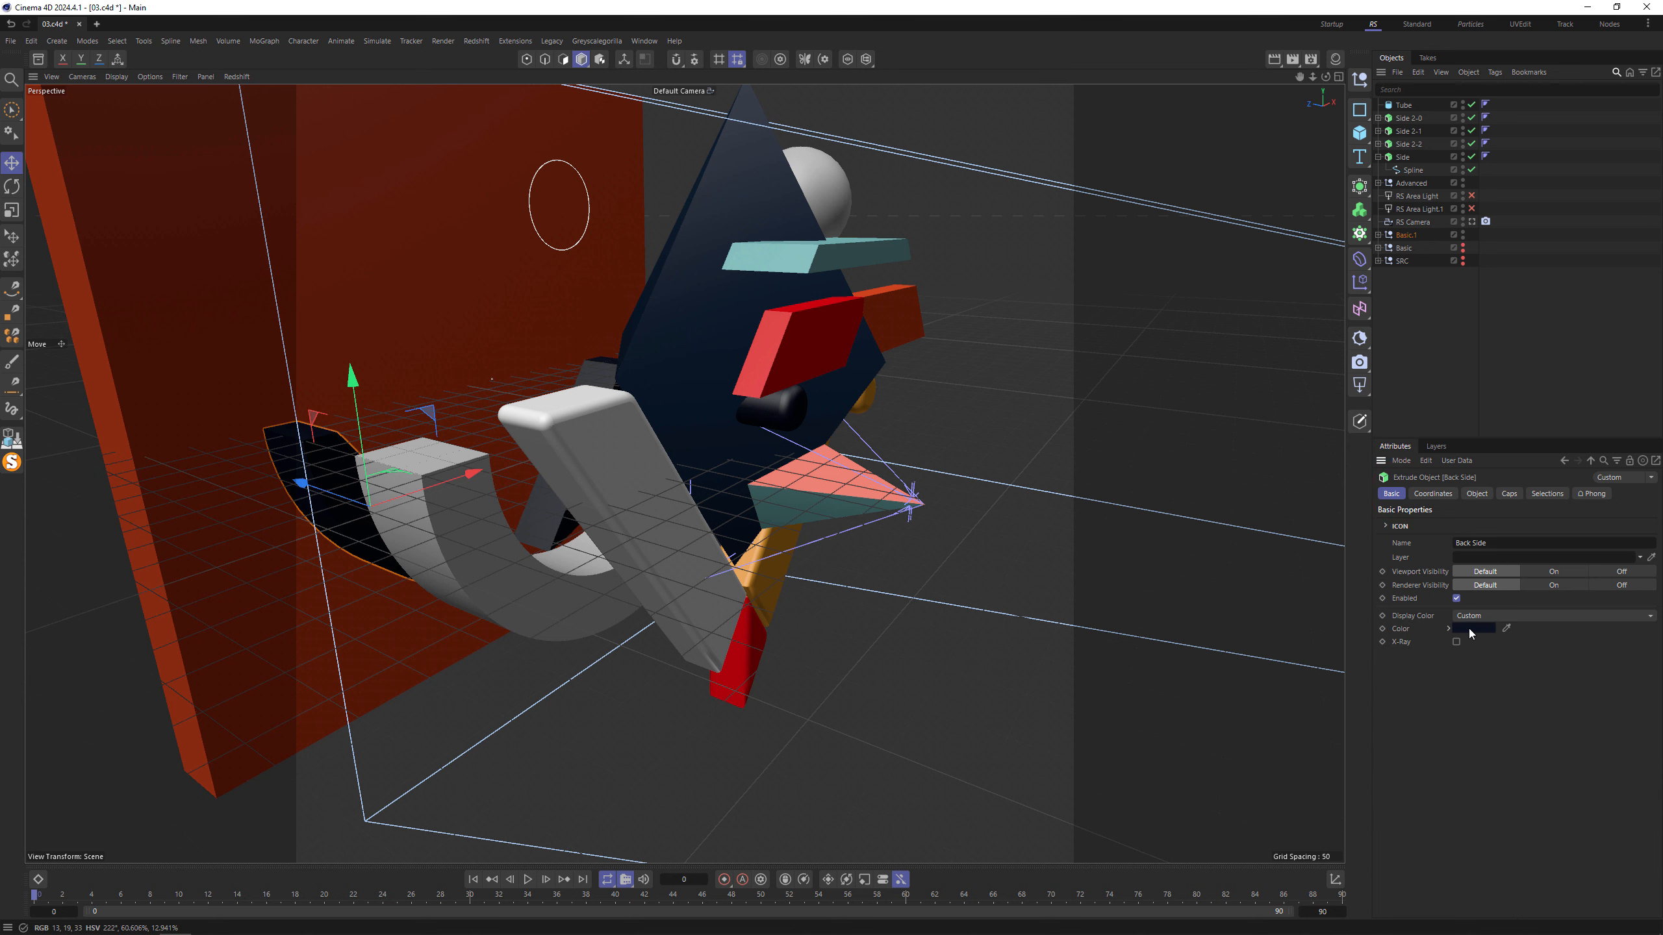
right_click(1473, 629)
click(1497, 658)
click(1403, 105)
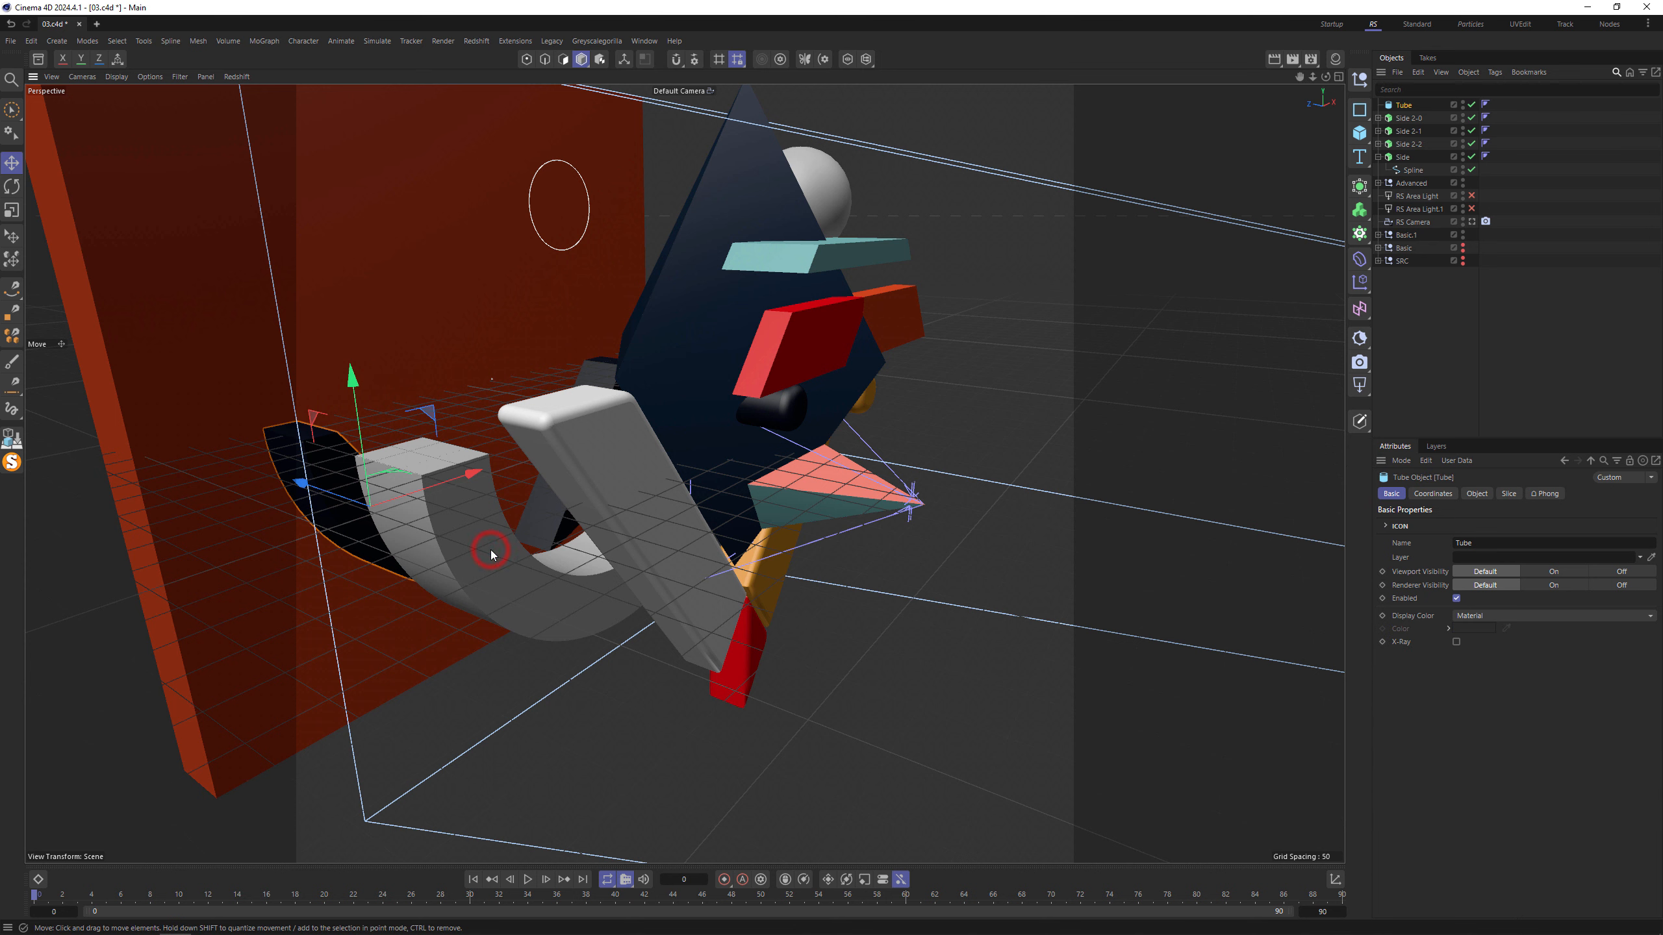
click(1494, 616)
click(1480, 676)
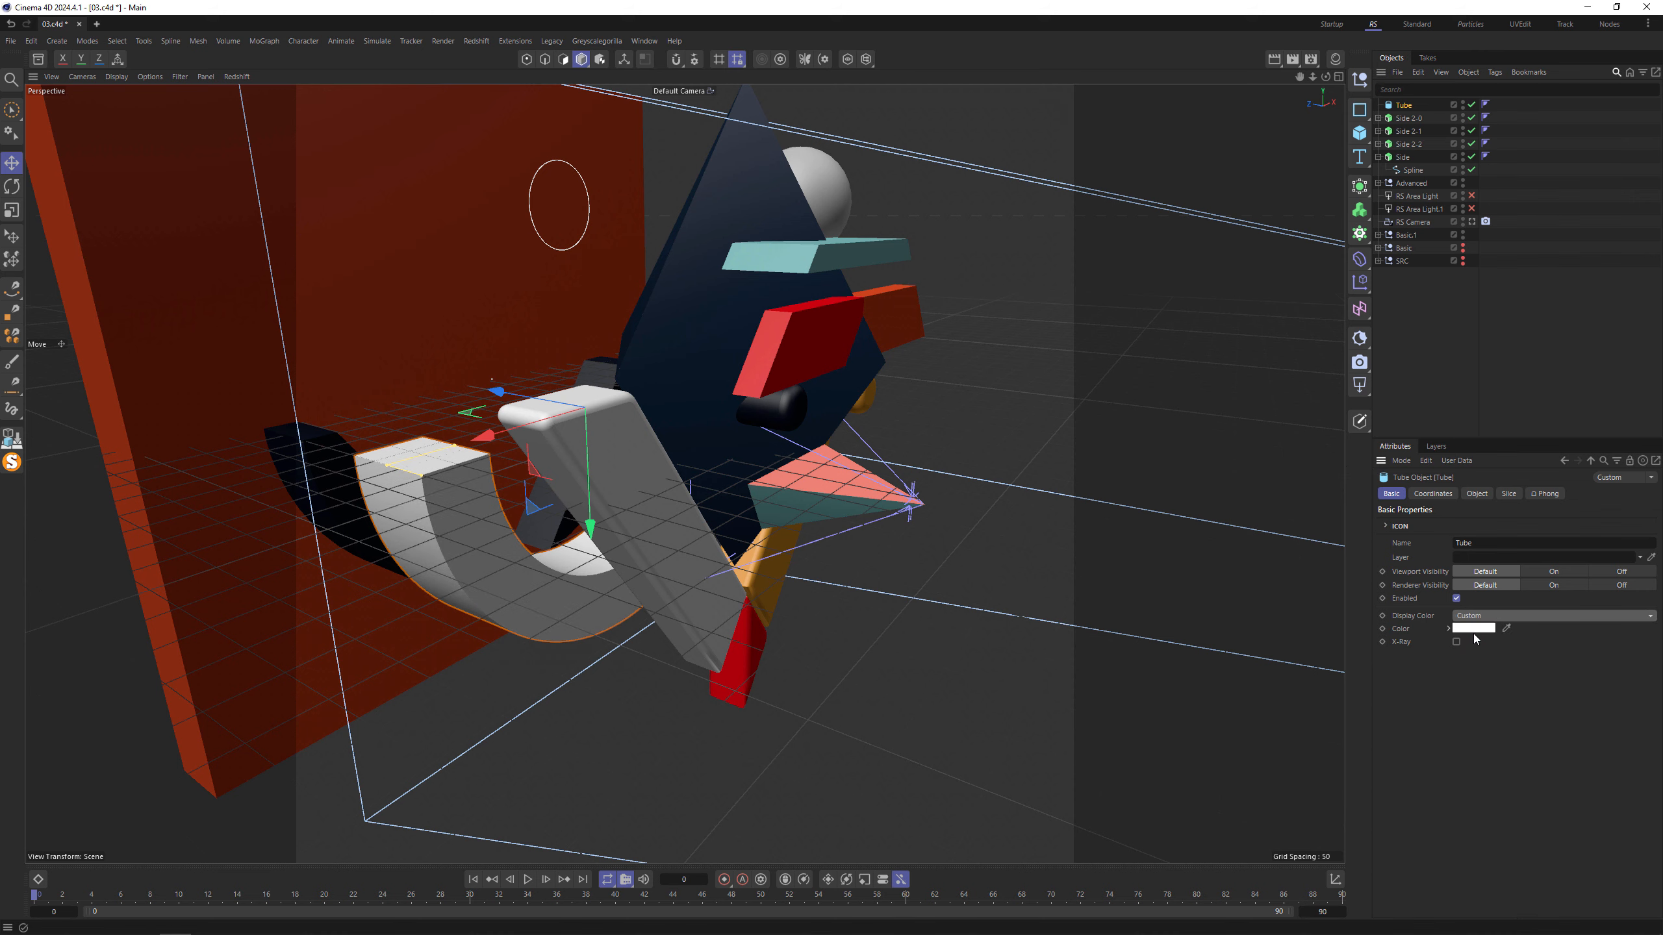
right_click(1472, 628)
click(1497, 675)
Delete the two old back side extrudes behind the tube.
alt+drag(543, 492, 592, 534)
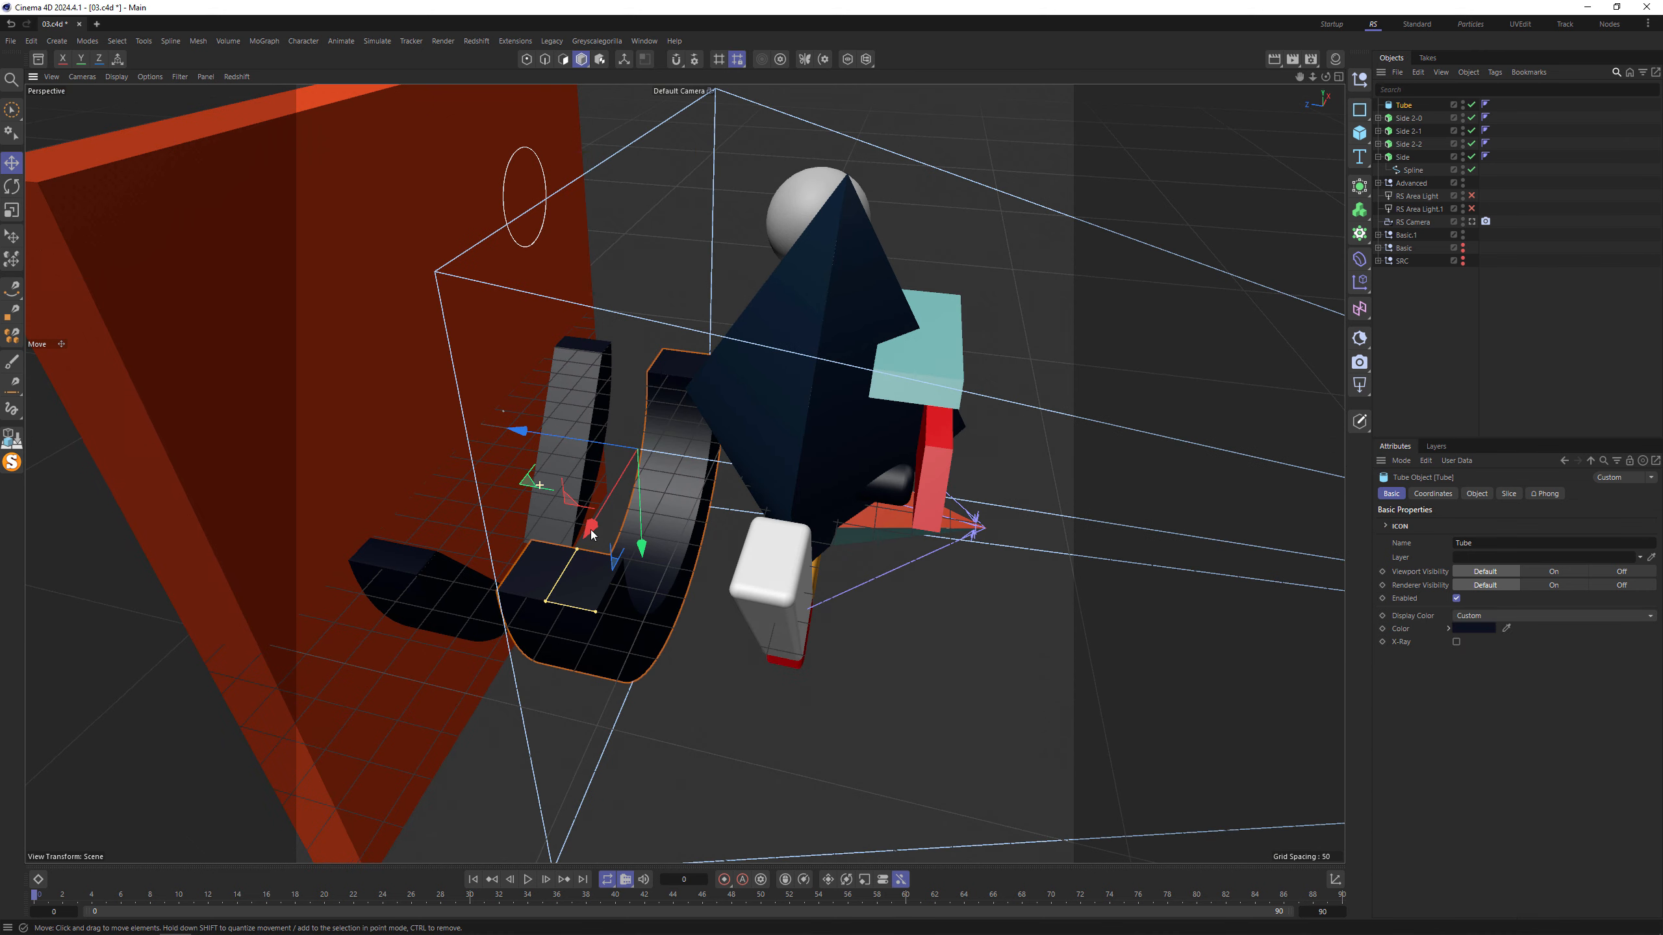
click(573, 399)
key(Delete)
click(452, 558)
key(Delete)
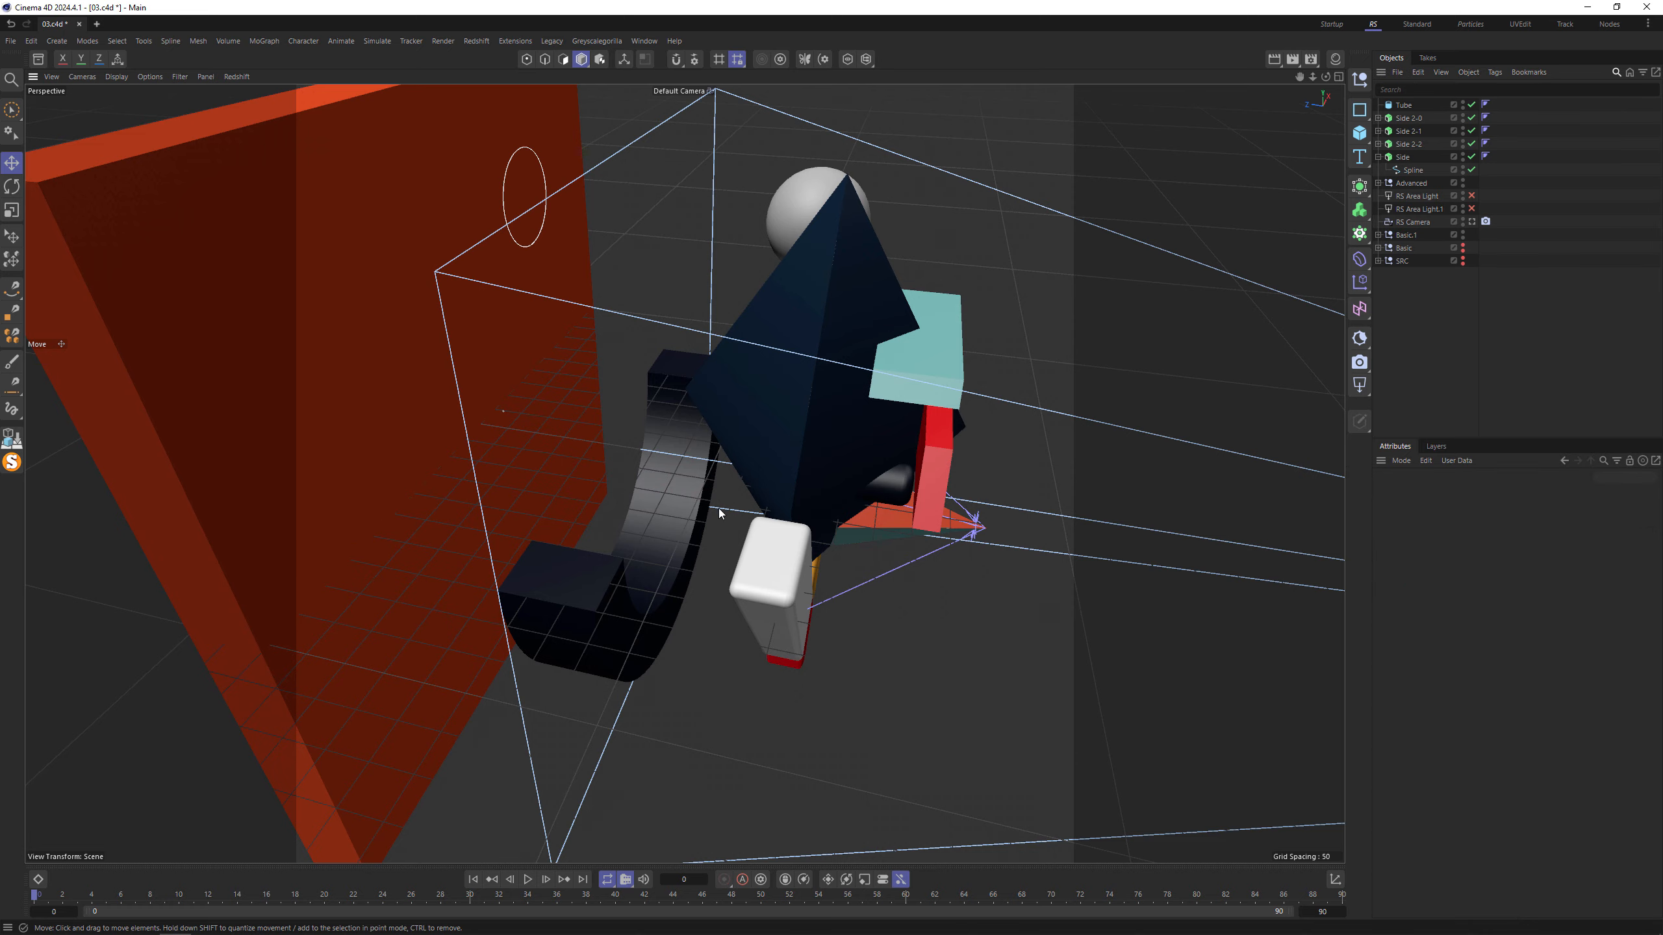
Move the tube further forward along its depth axis toward the dark diamond-shaped body.
alt+drag(683, 497, 687, 452)
click(1403, 104)
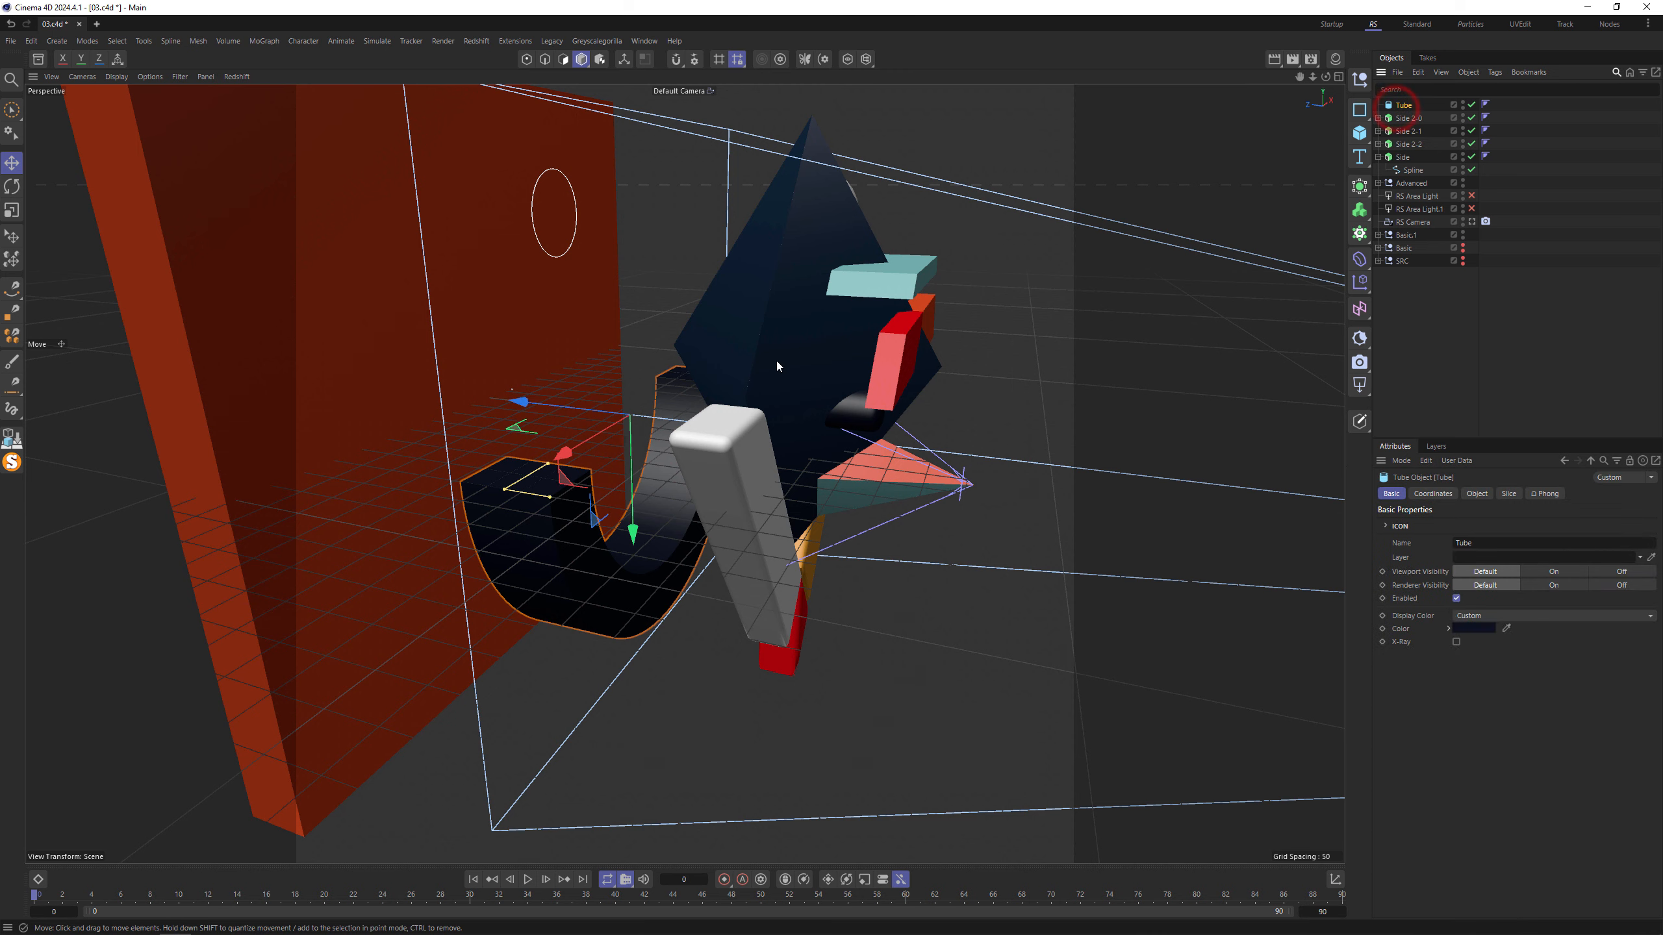
alt+drag(569, 486, 653, 486)
drag(633, 425, 695, 442)
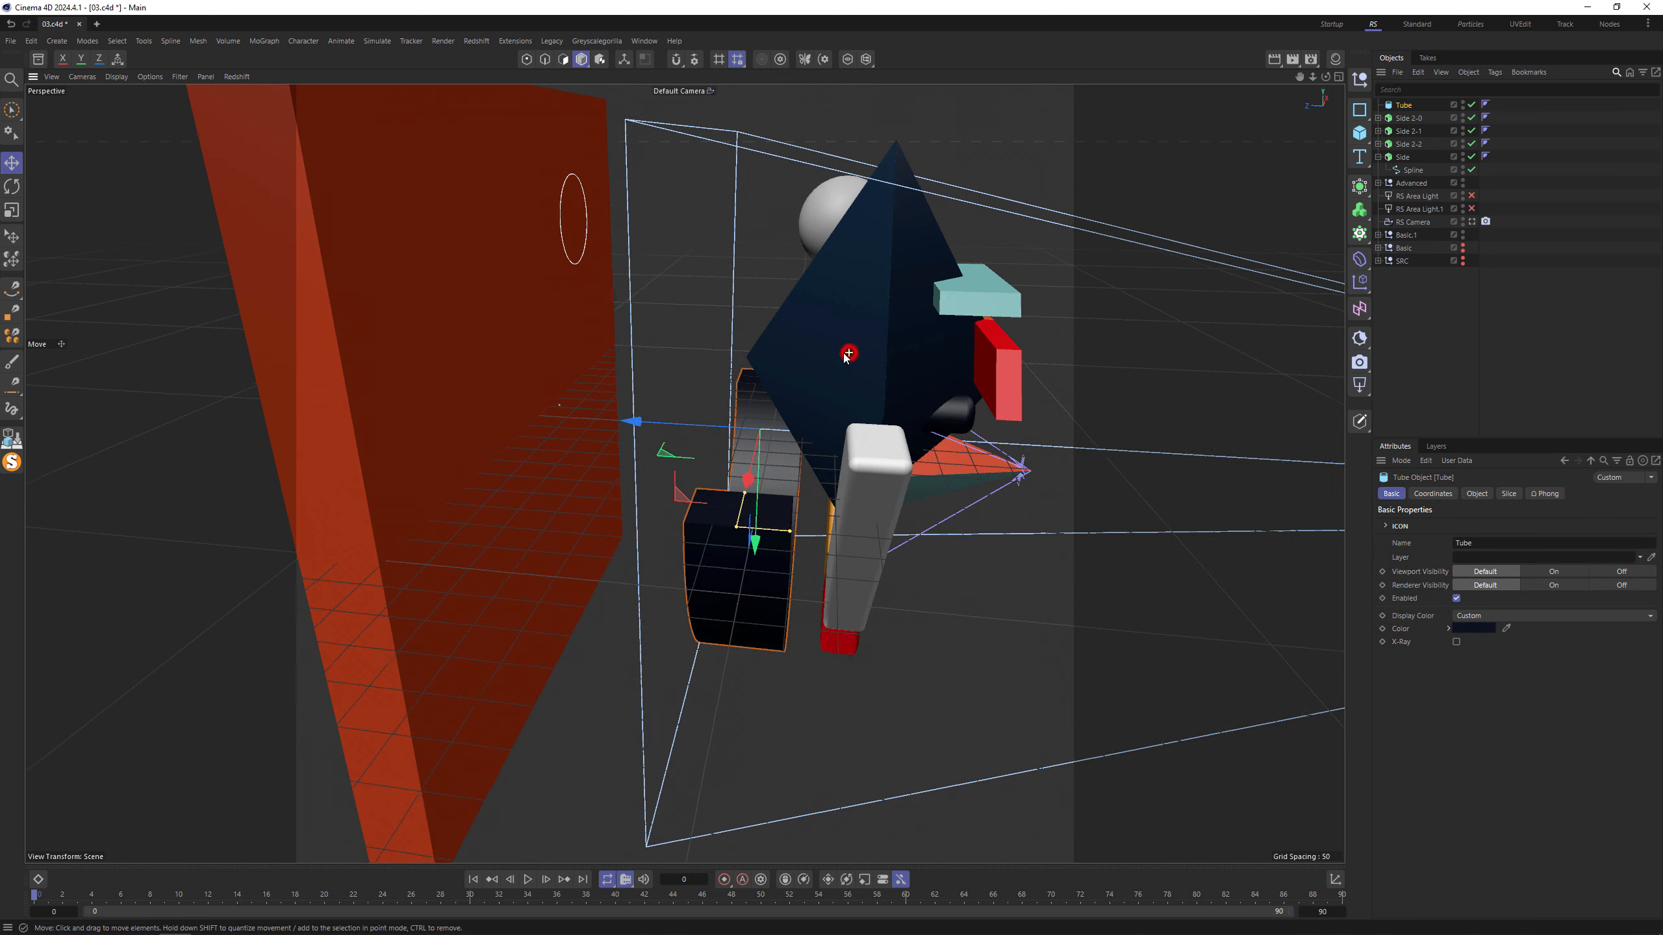
Duplicate the red Side 2-2 extrude at the lower tip of the figure.
alt+drag(848, 353, 627, 306)
alt+middle_drag(1048, 575, 967, 454)
alt+drag(952, 475, 1029, 462)
click(936, 641)
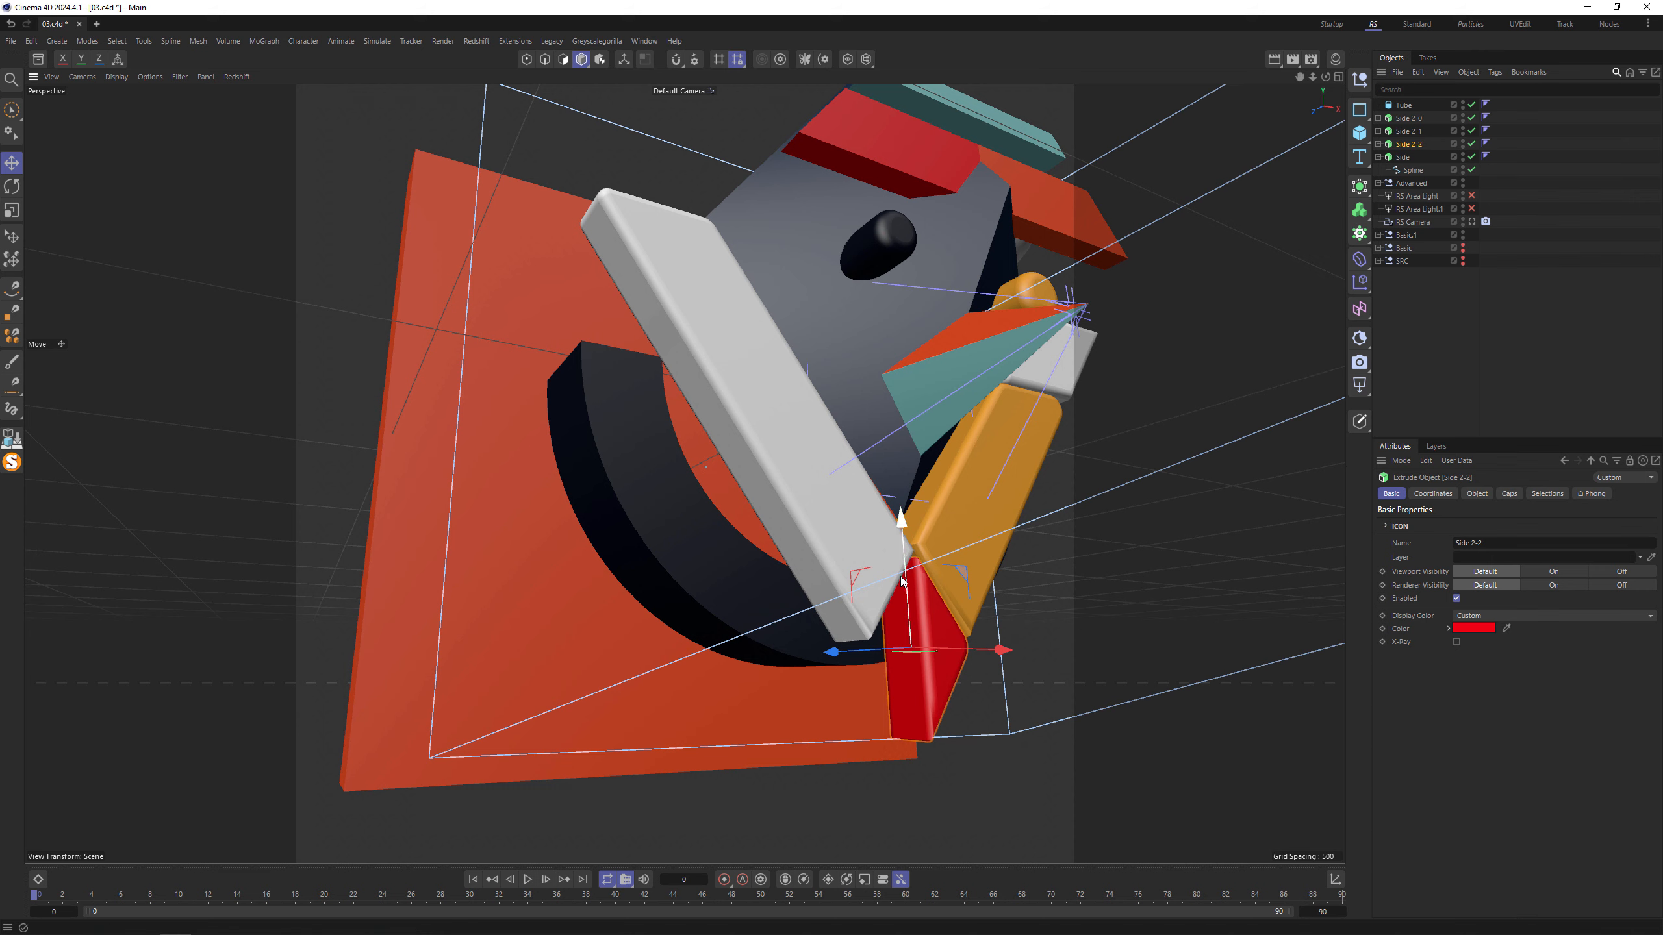
middle_click(502, 616)
scroll(1092, 747, up, 5)
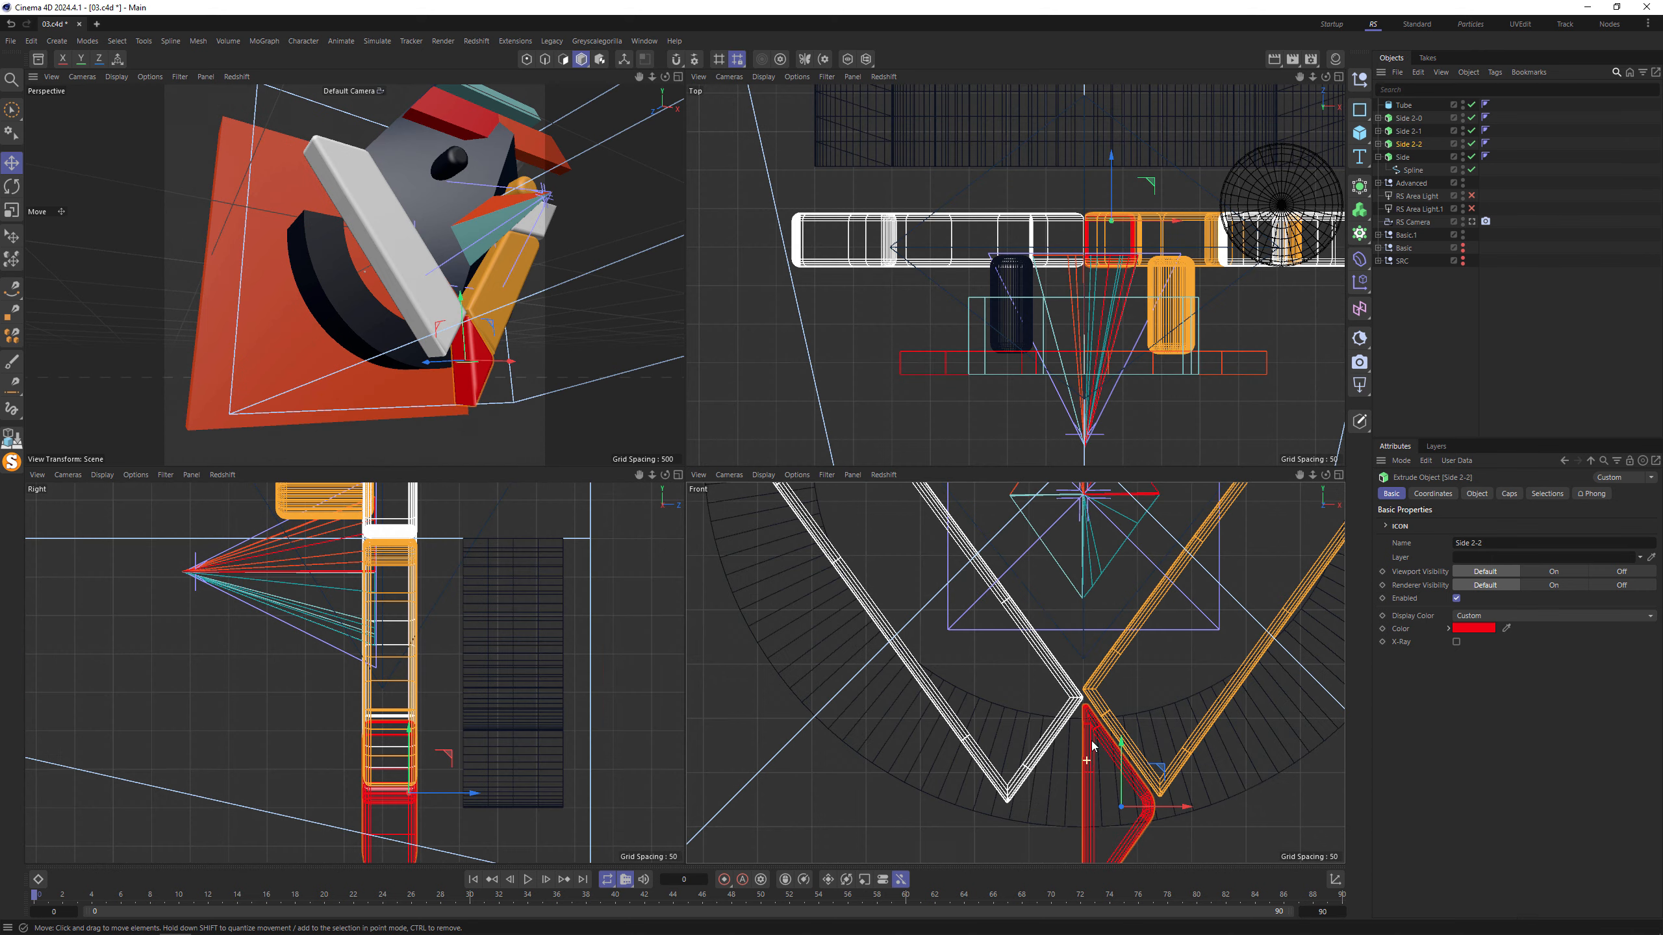
key(o)
key(r)
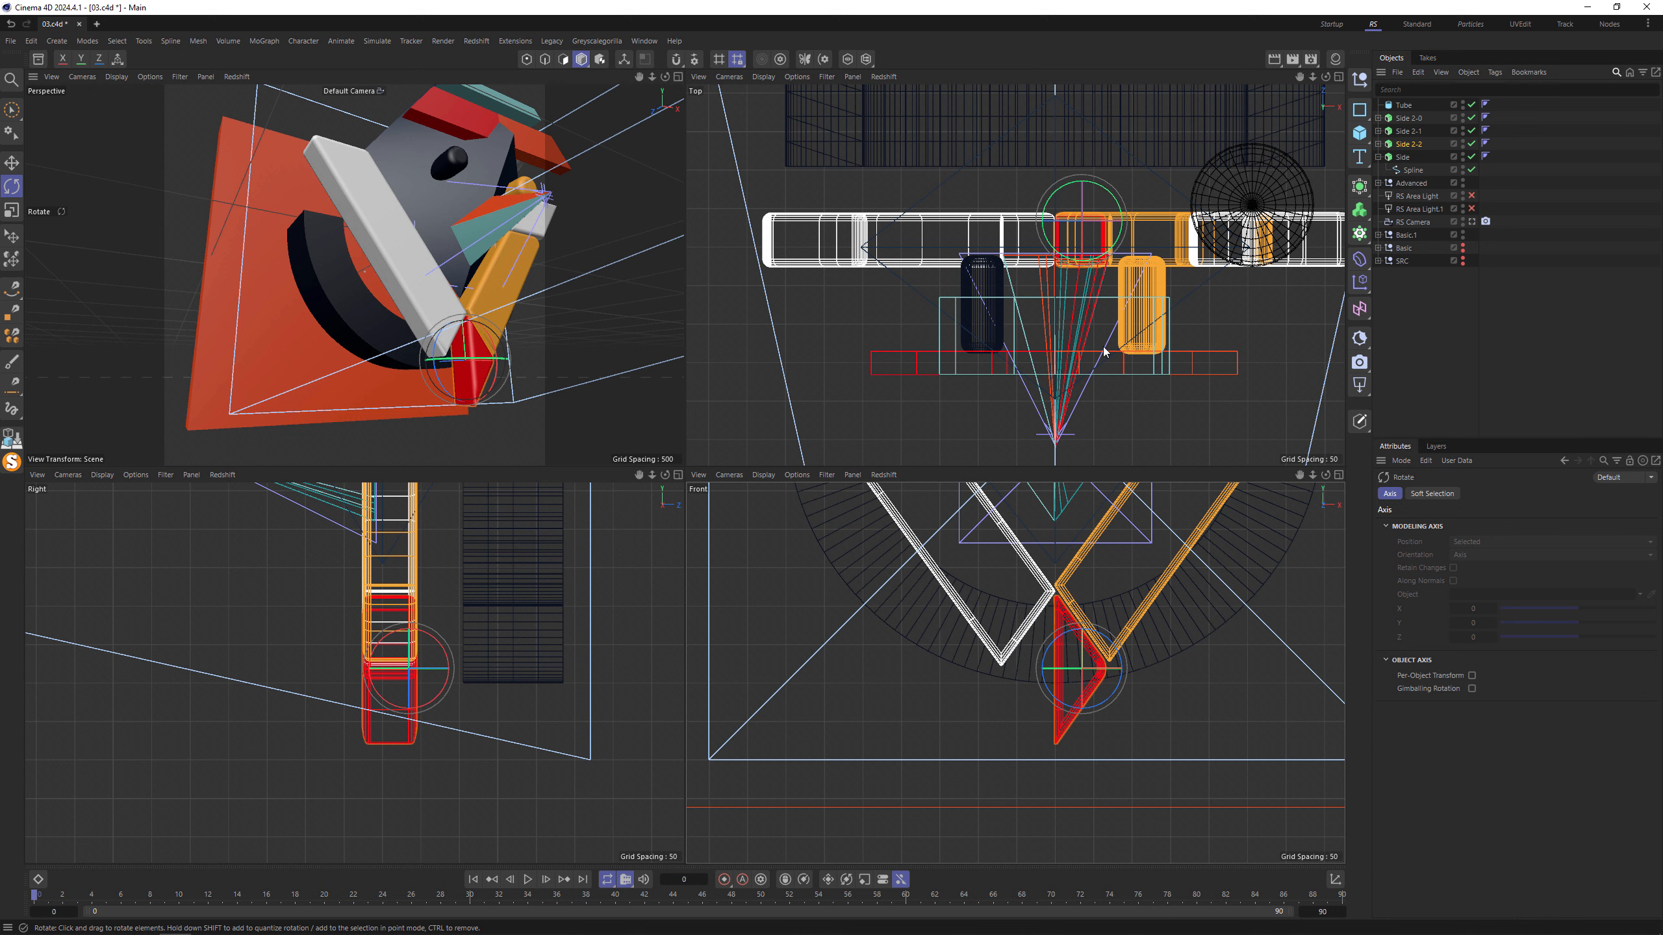
key(ctrl+c)
key(ctrl+v)
Mirror the duplicated red extrude horizontally by setting its X scale to -1.
click(1442, 505)
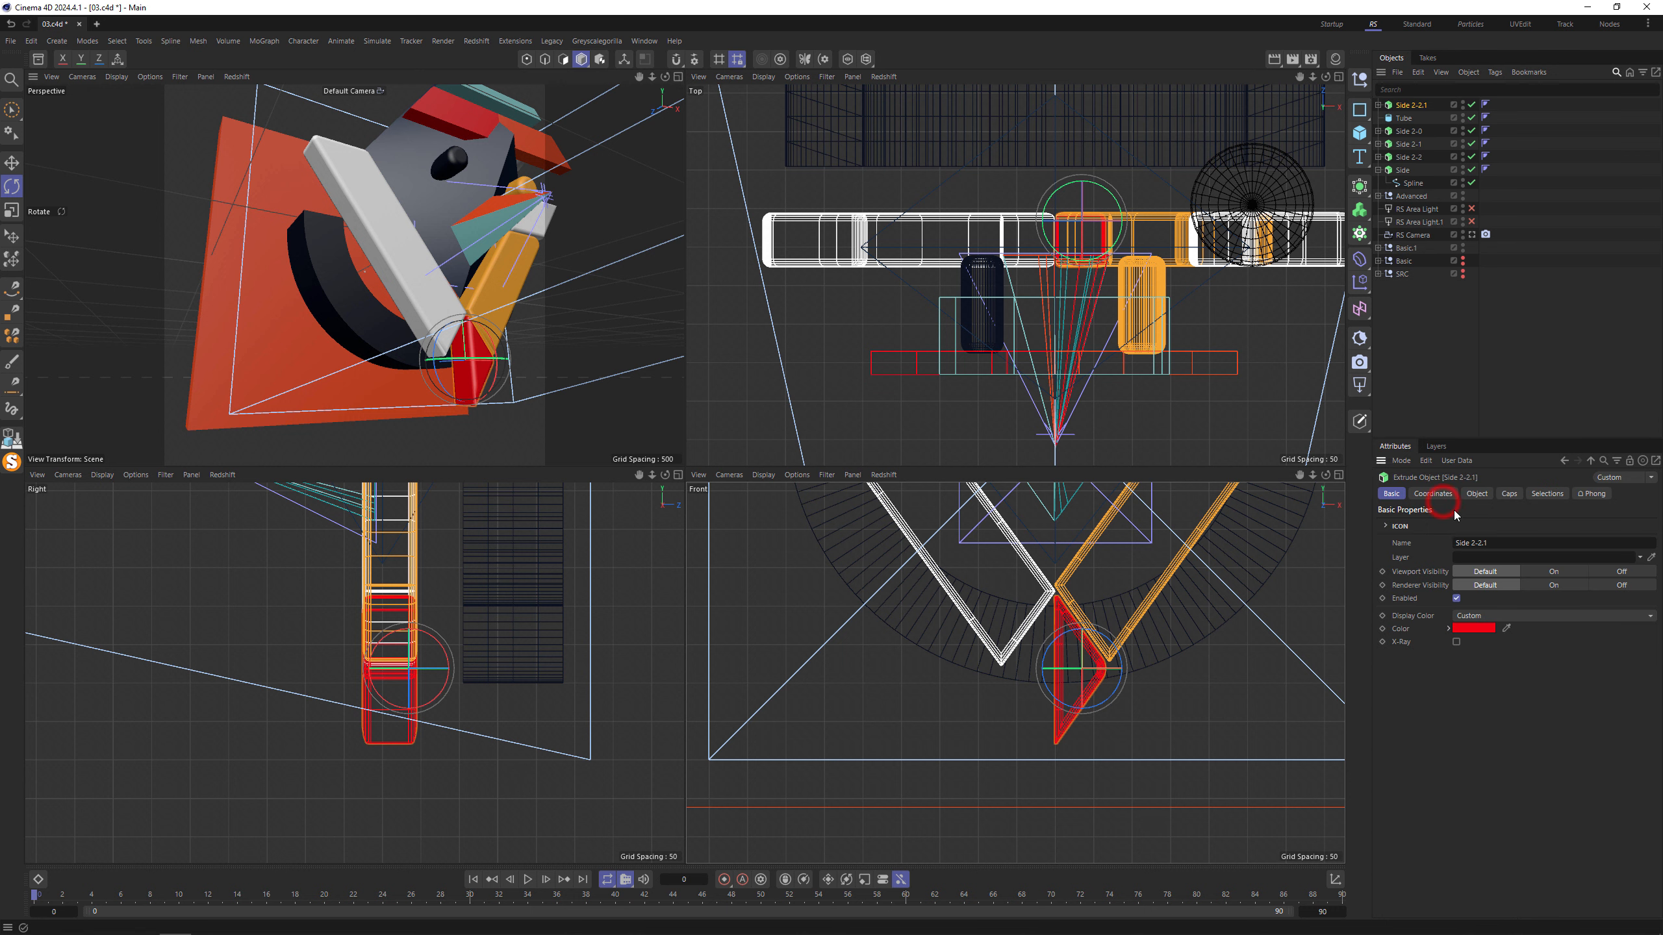
click(1432, 494)
click(1593, 542)
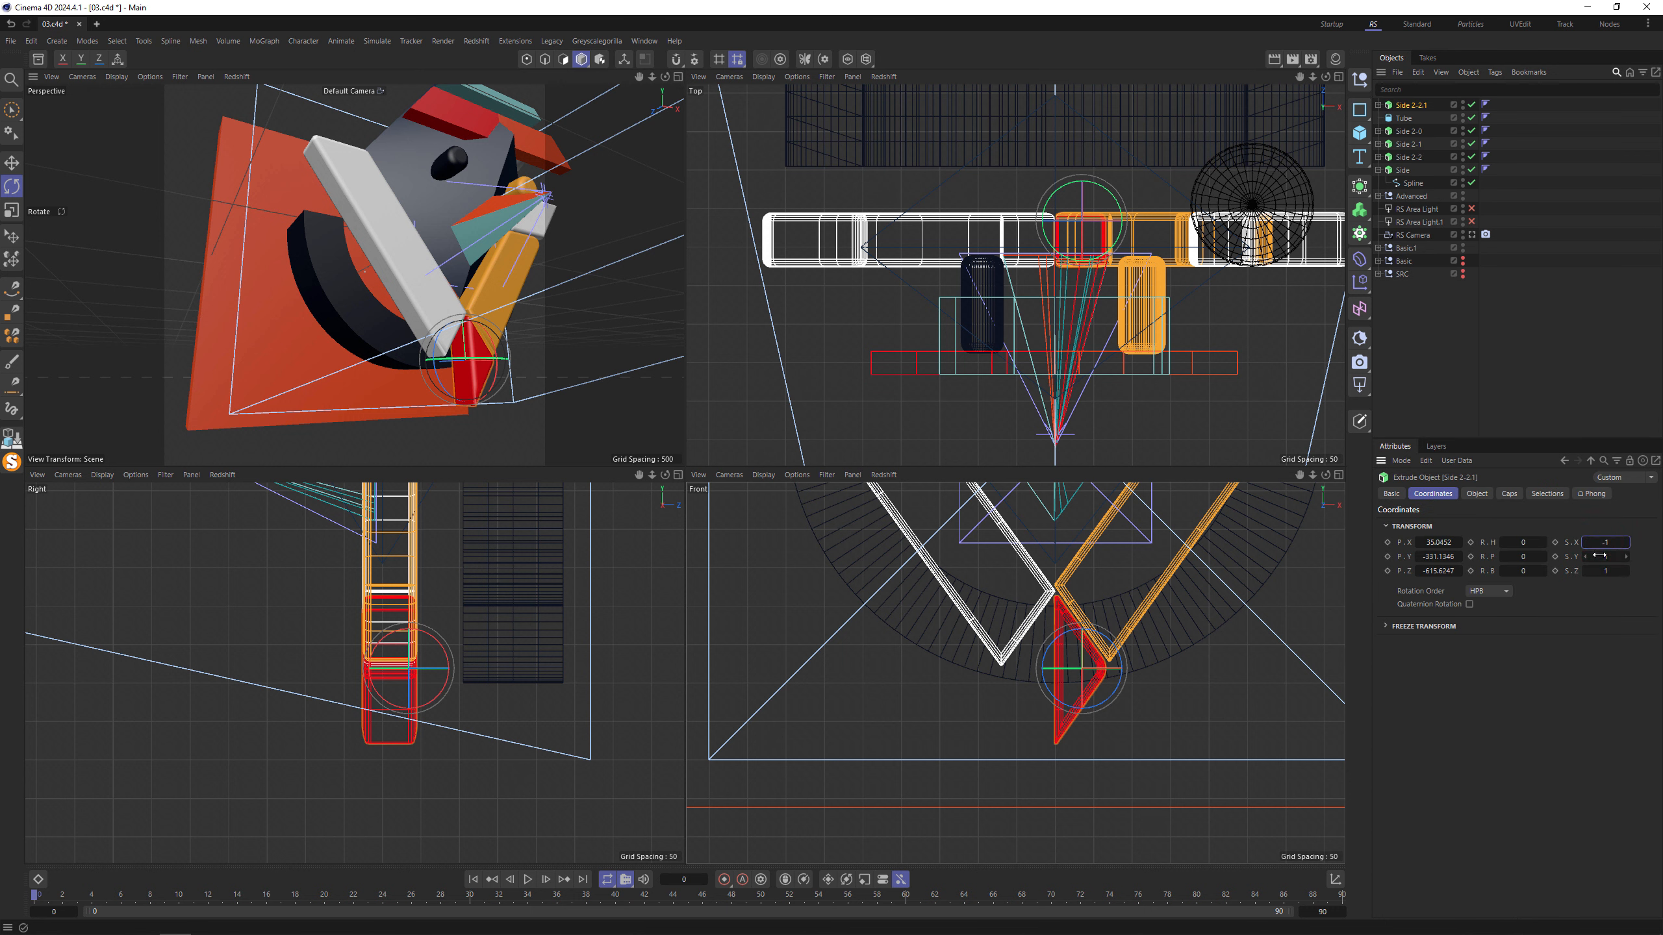
text(-1)
key(Return)
Move the mirrored copy along X in the front view until it meets the original red piece as a symmetric diamond.
key(e)
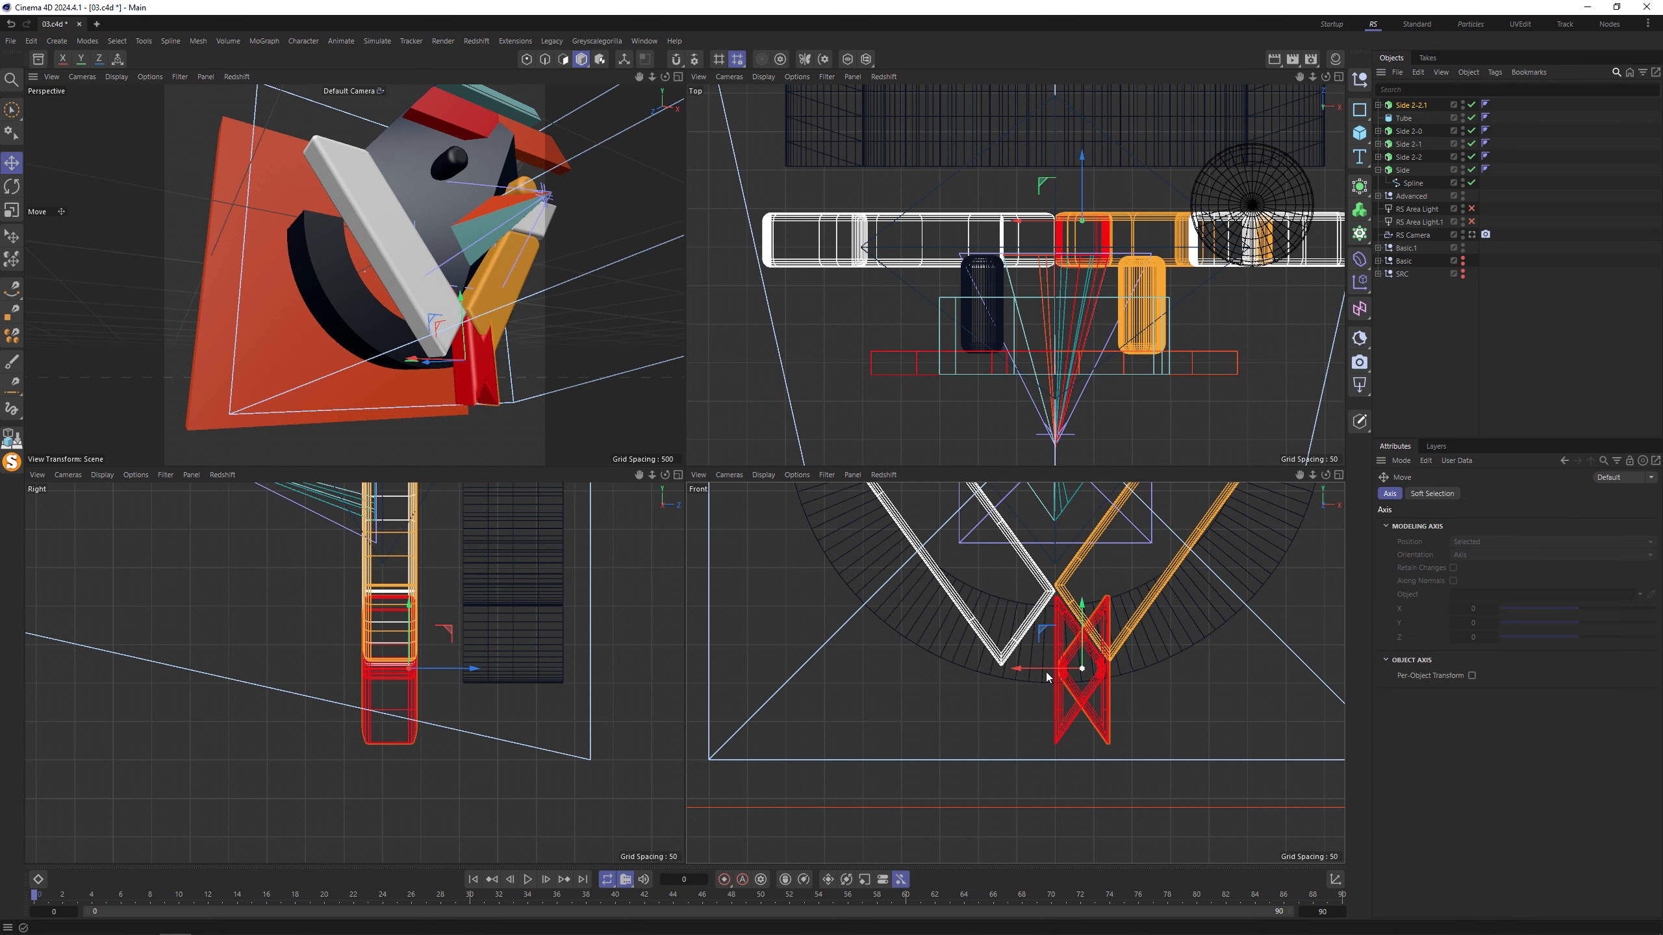
drag(1041, 673, 1008, 672)
scroll(1008, 673, up, 4)
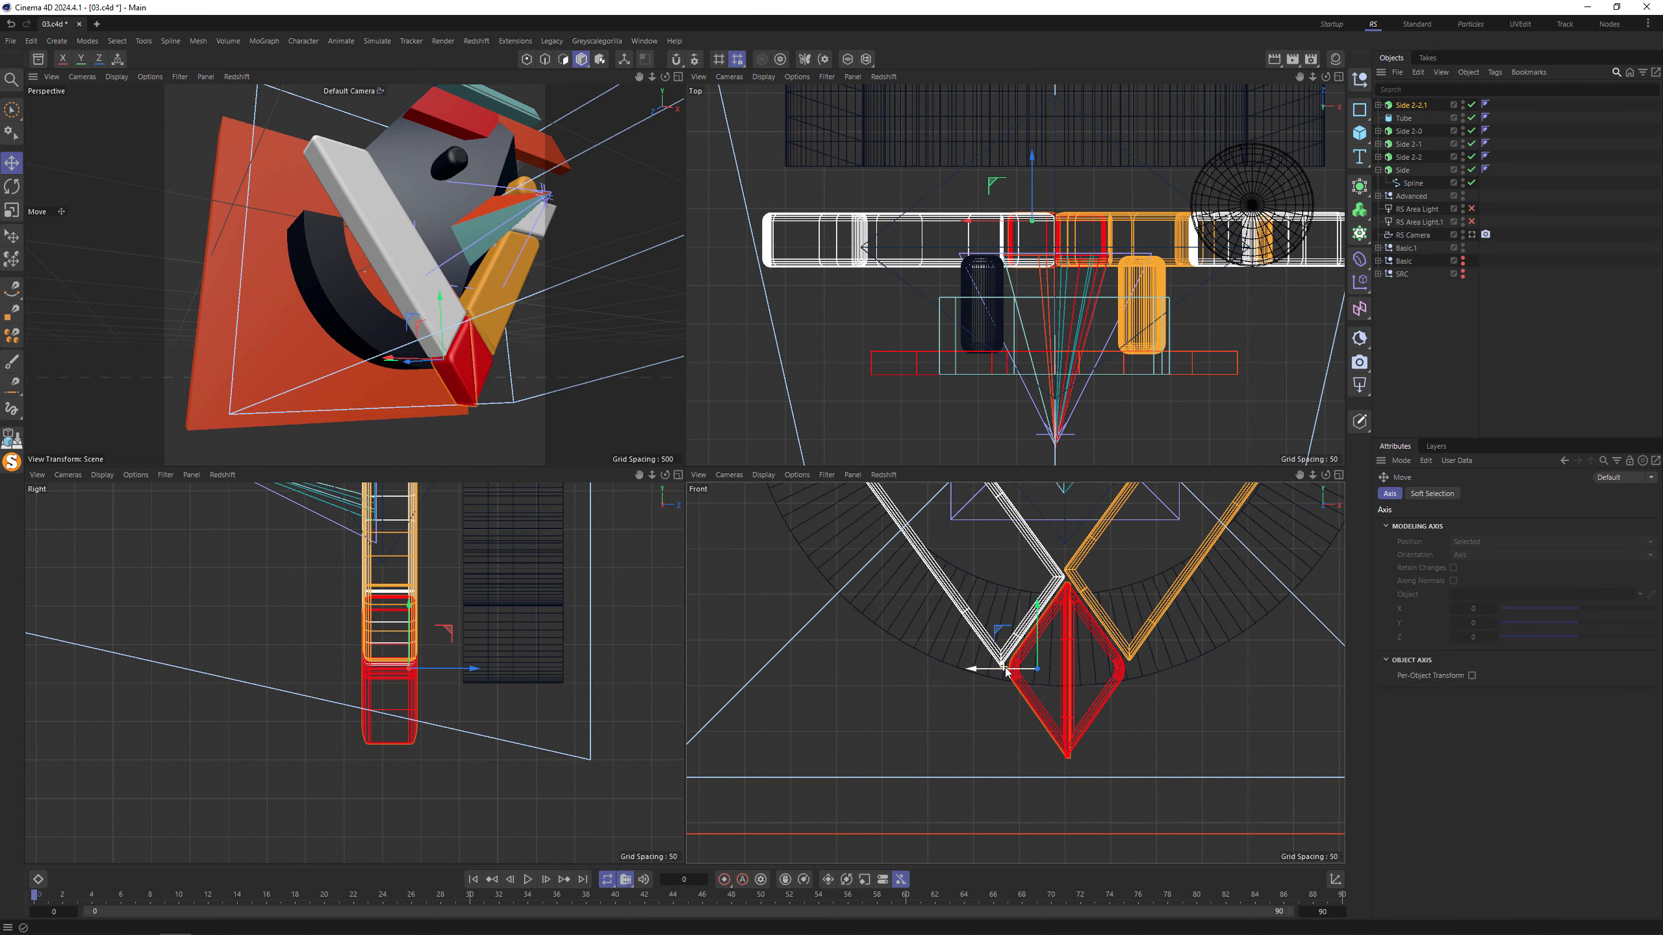
drag(1029, 673, 1023, 670)
middle_click(1047, 642)
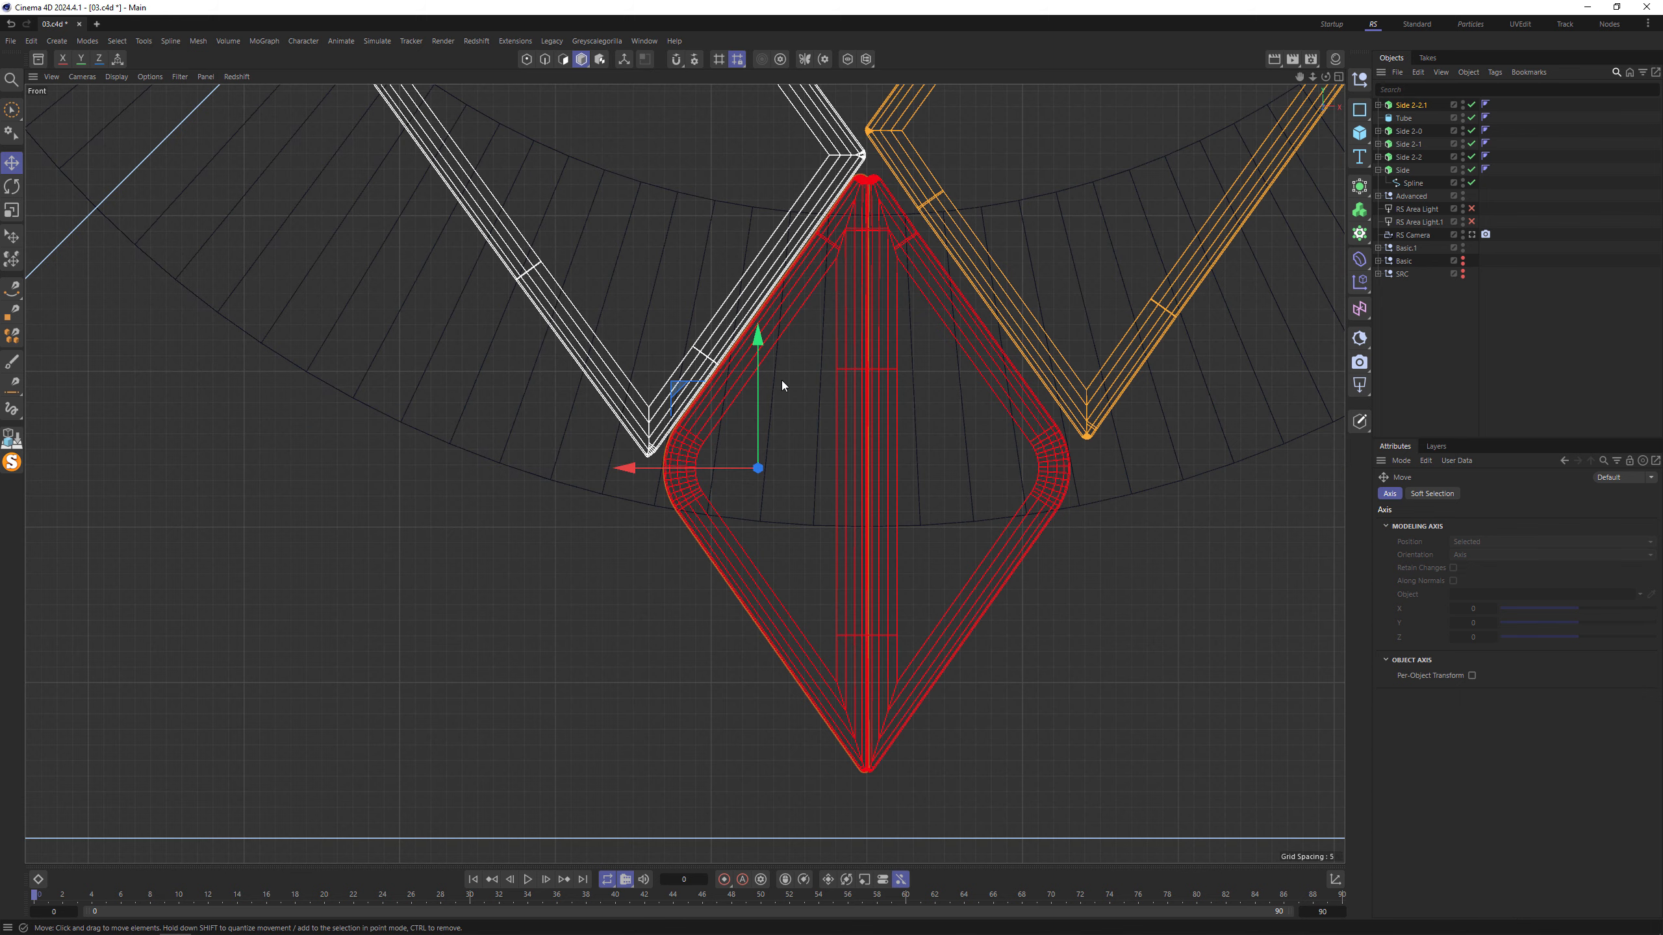
alt+middle_drag(849, 320, 797, 539)
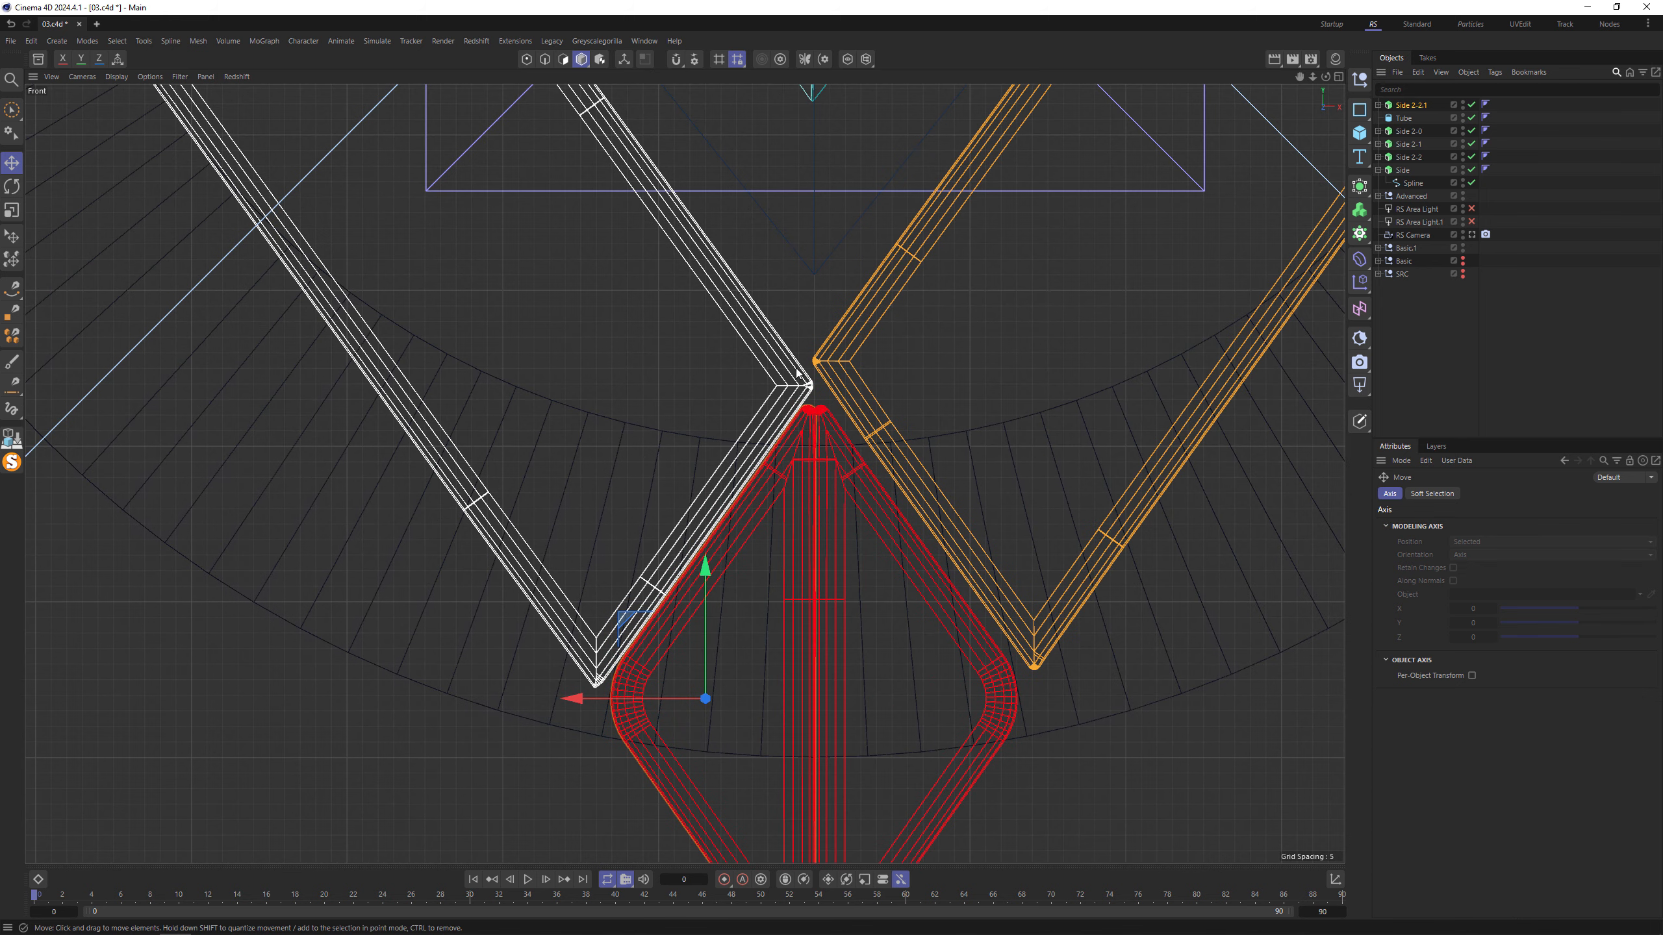
alt+right_drag(809, 384, 1187, 221)
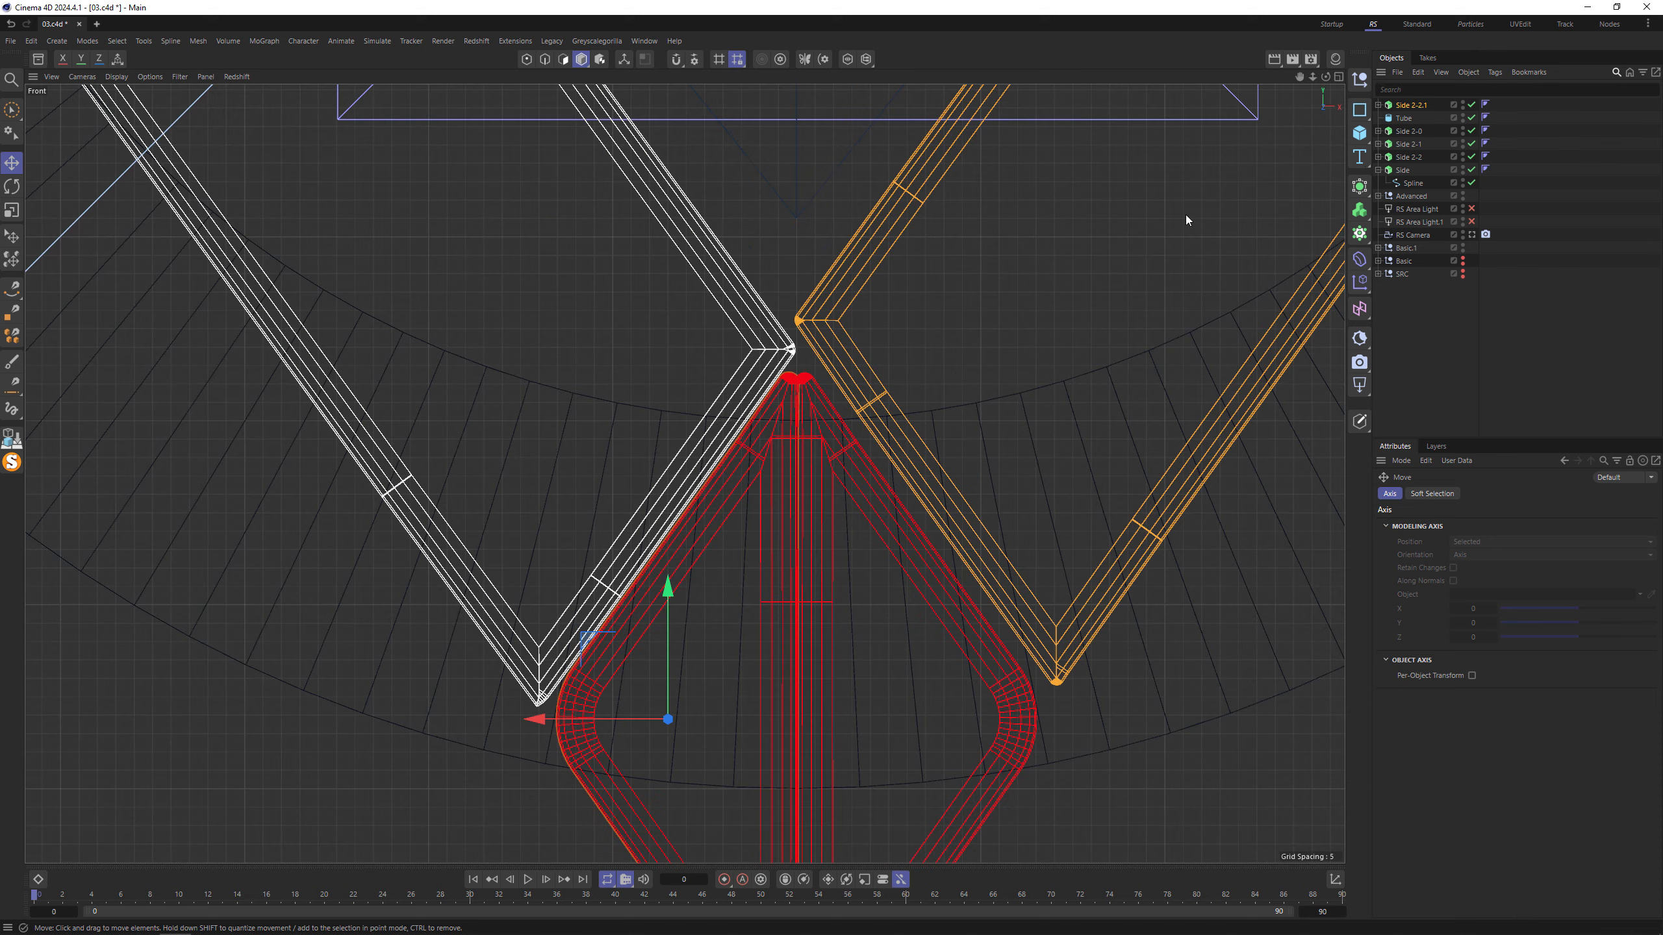
click(1378, 104)
click(1412, 118)
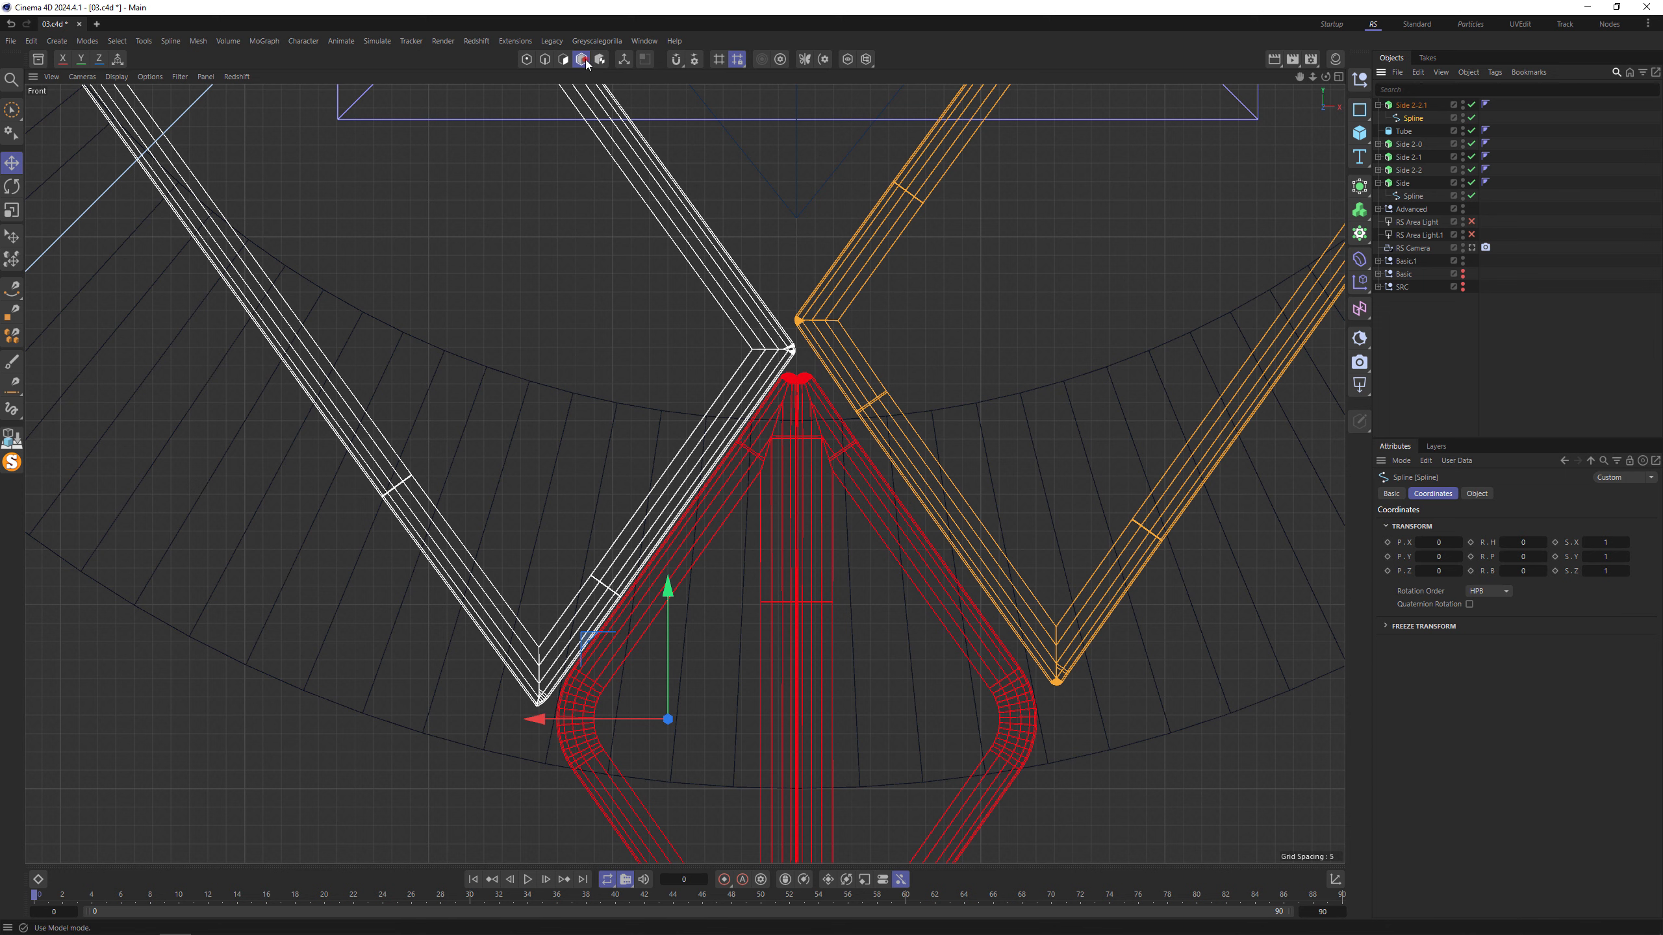
key(t)
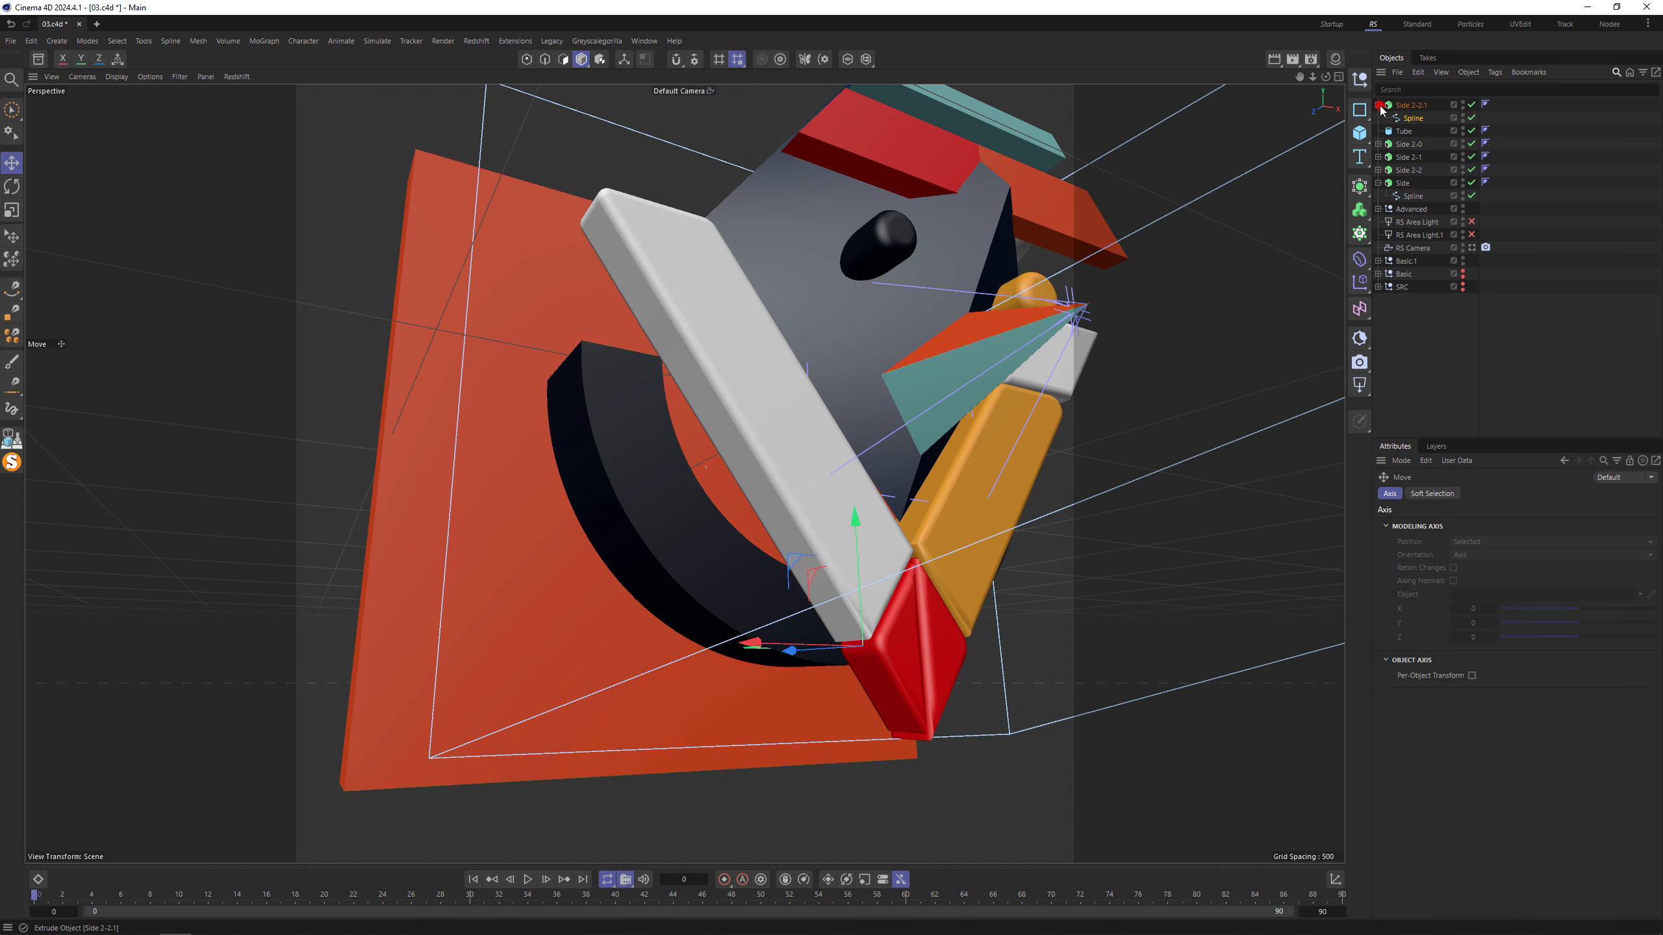
Recolor the mirrored extrude Side 2-2.1 with the orange display color copied from the Background extrude.
click(529, 339)
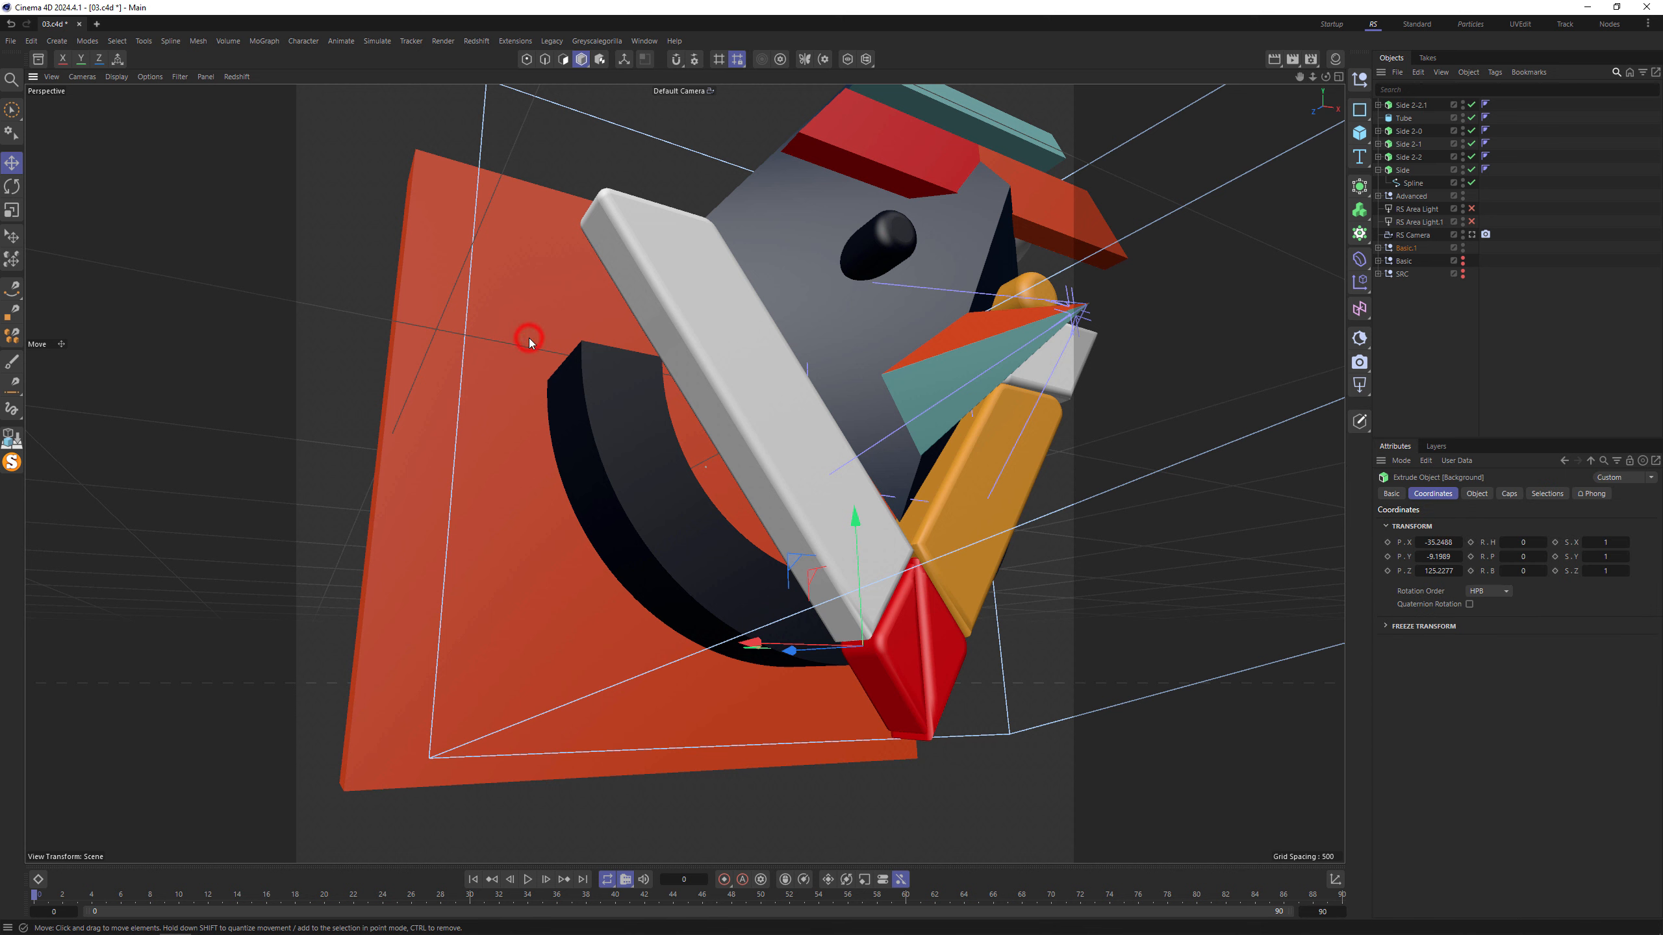
click(1392, 493)
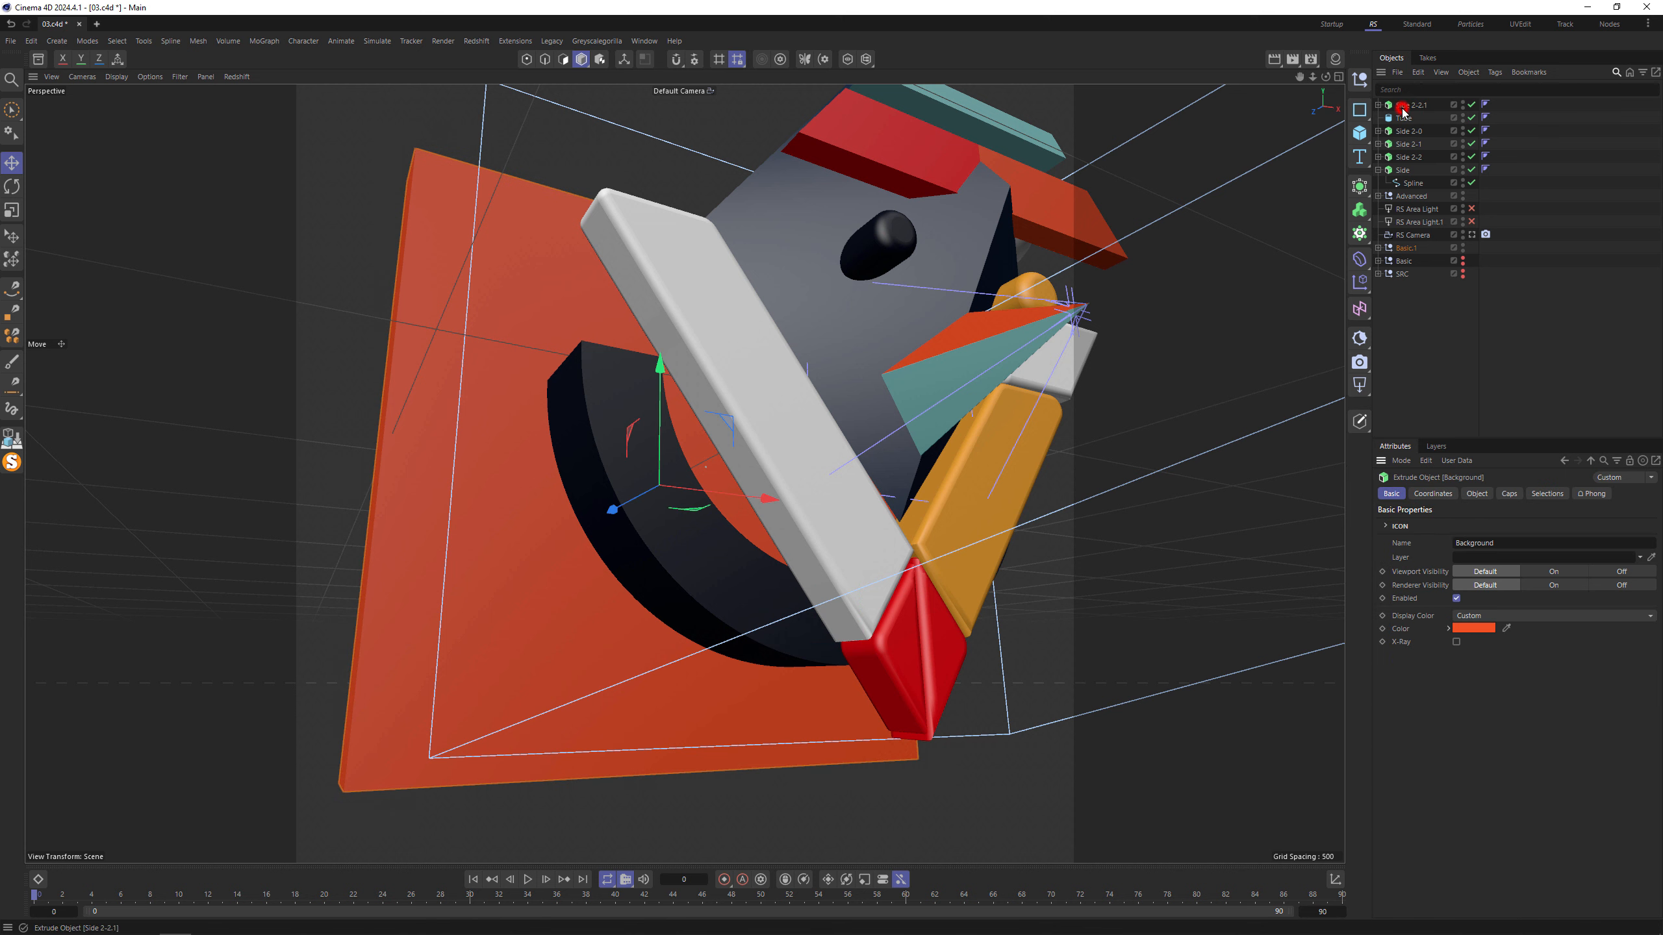
click(1401, 111)
right_click(1487, 624)
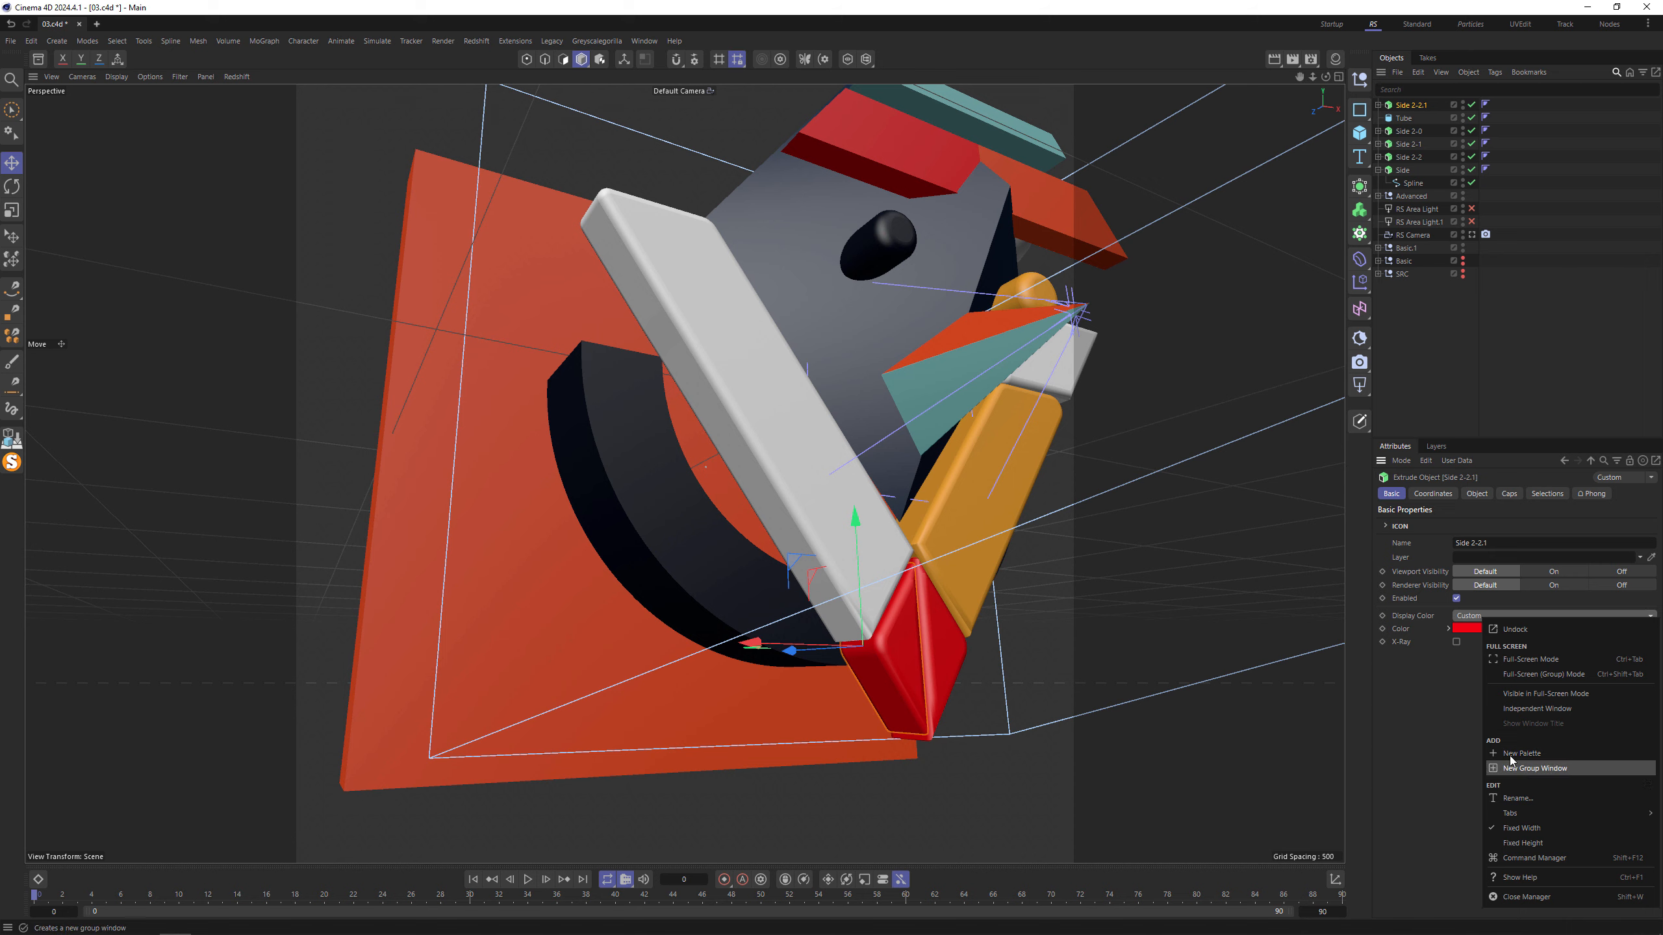
click(1470, 656)
right_click(1481, 630)
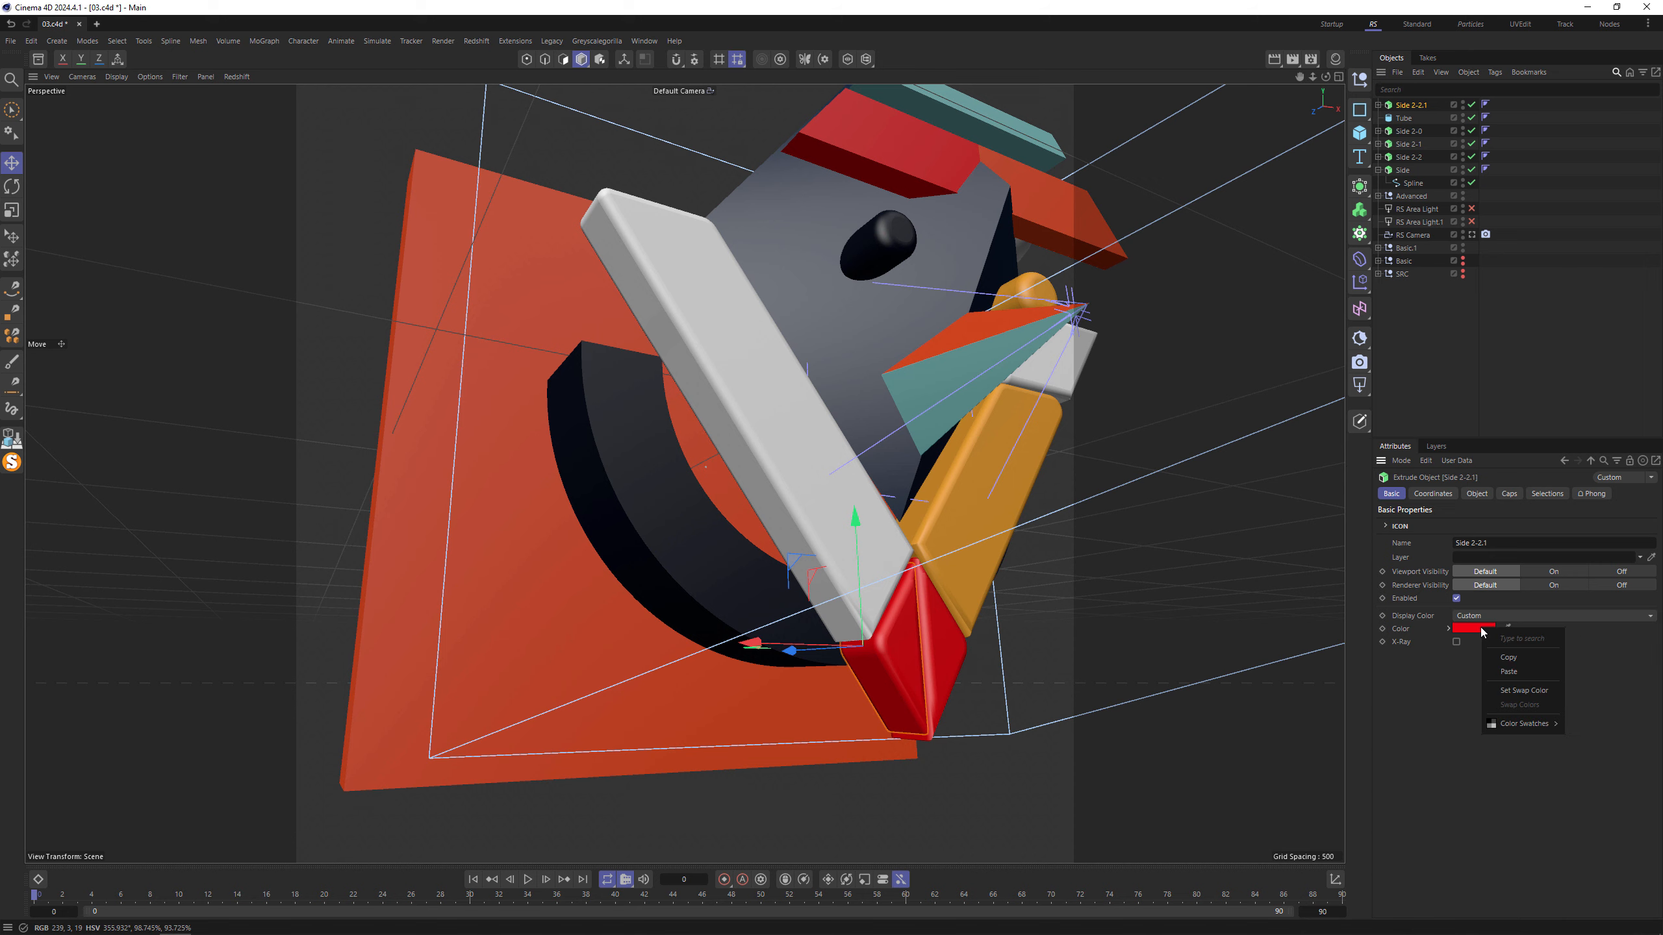
click(1535, 676)
alt+drag(914, 569, 955, 603)
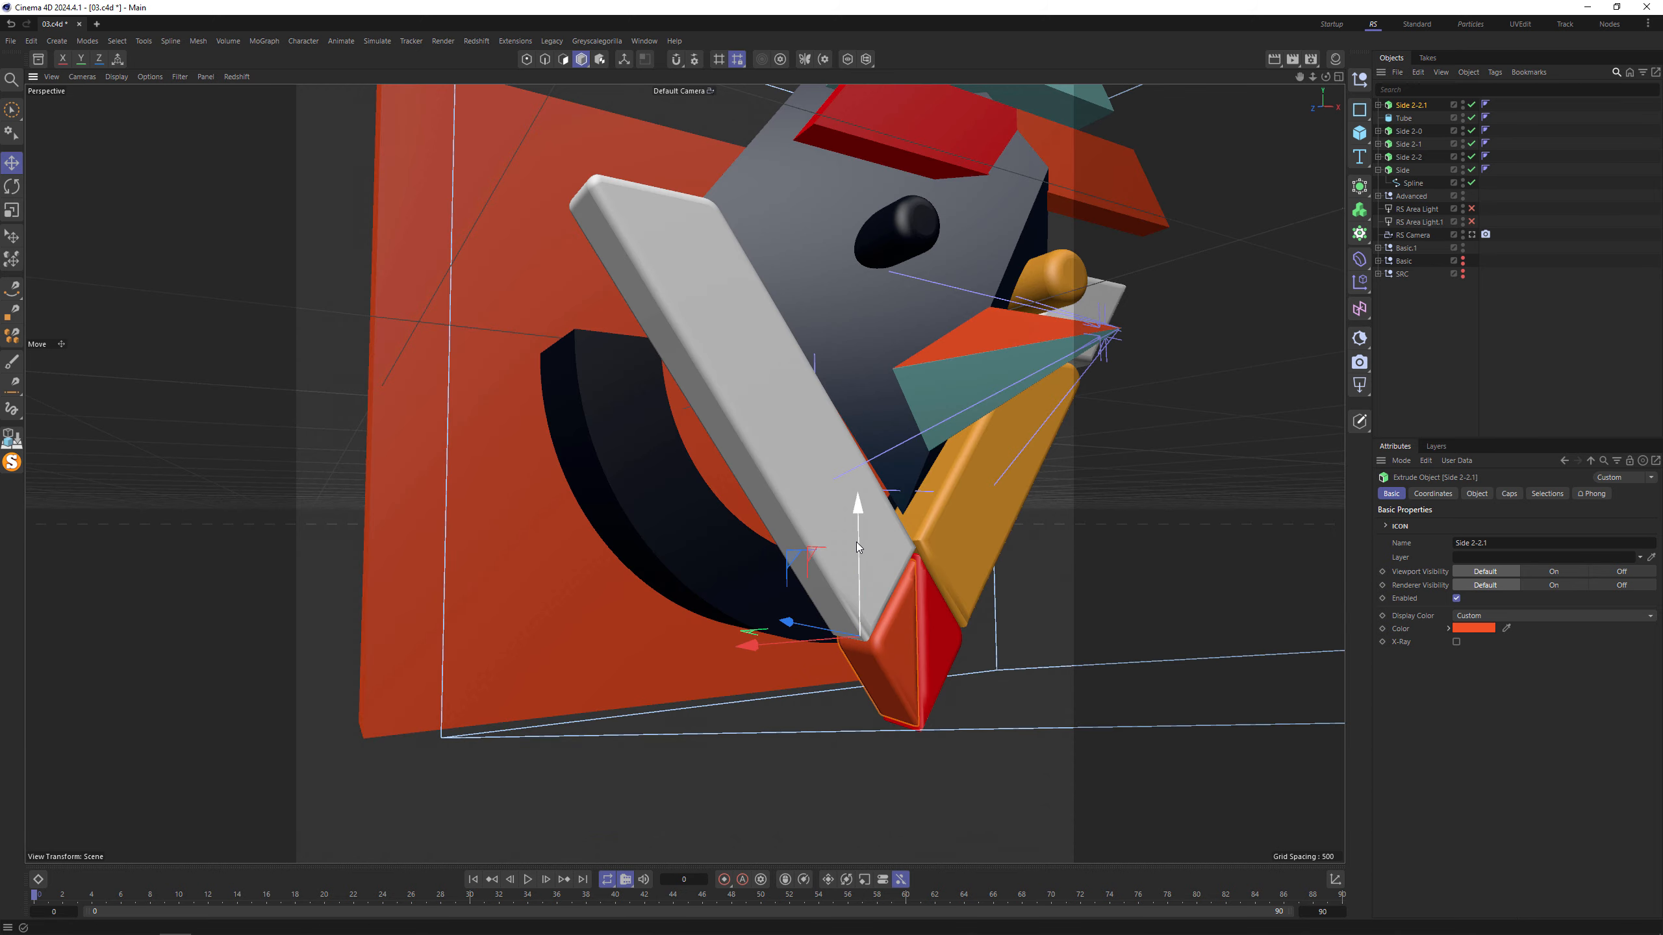
Set the extrusion offset of both long side pieces, the white one and the yellow-orange one, to 60.
click(824, 434)
shift+click(1003, 464)
alt+drag(1002, 465, 908, 467)
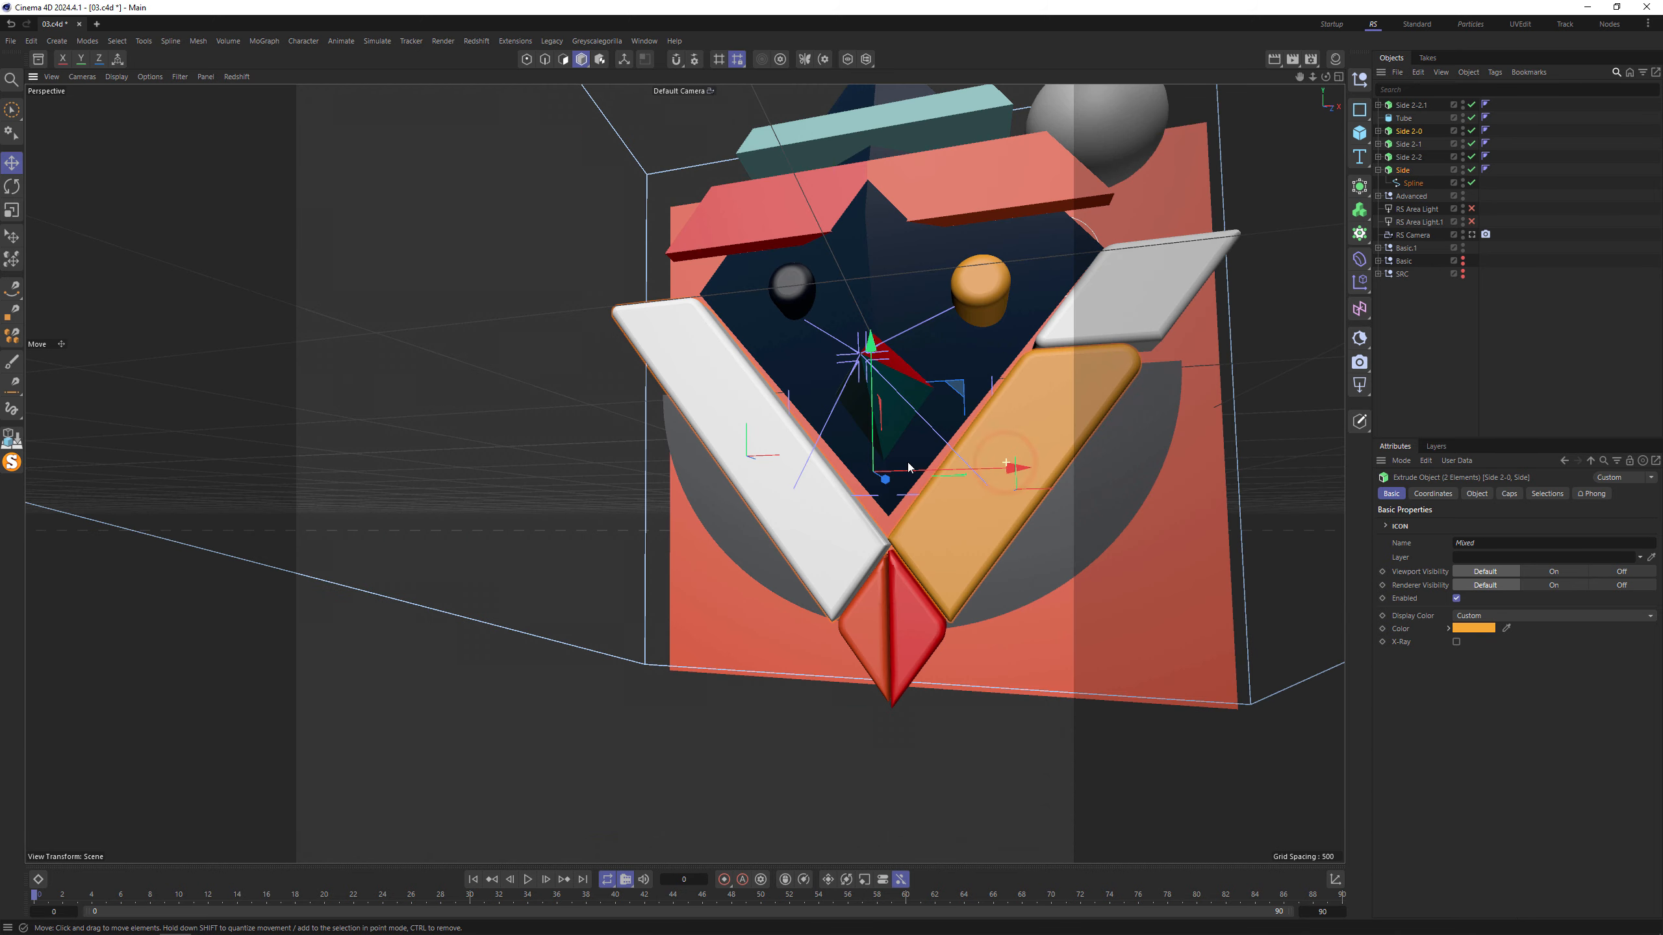
click(1476, 493)
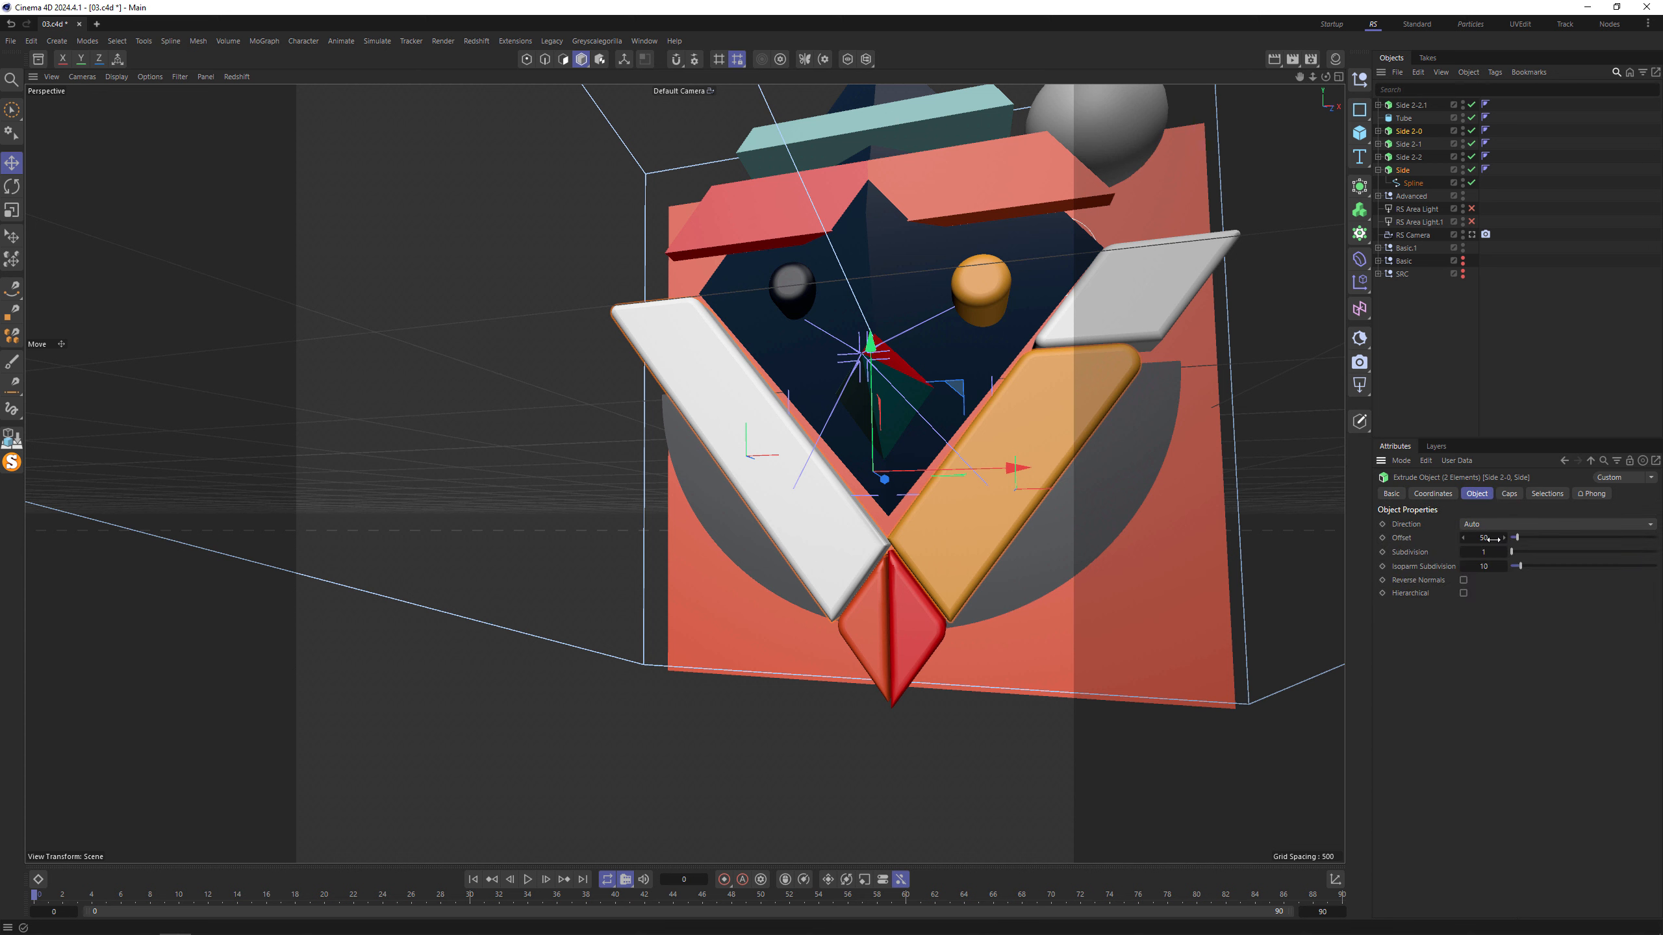
click(1492, 539)
text(55)
key(Return)
click(1491, 537)
text(60)
key(Return)
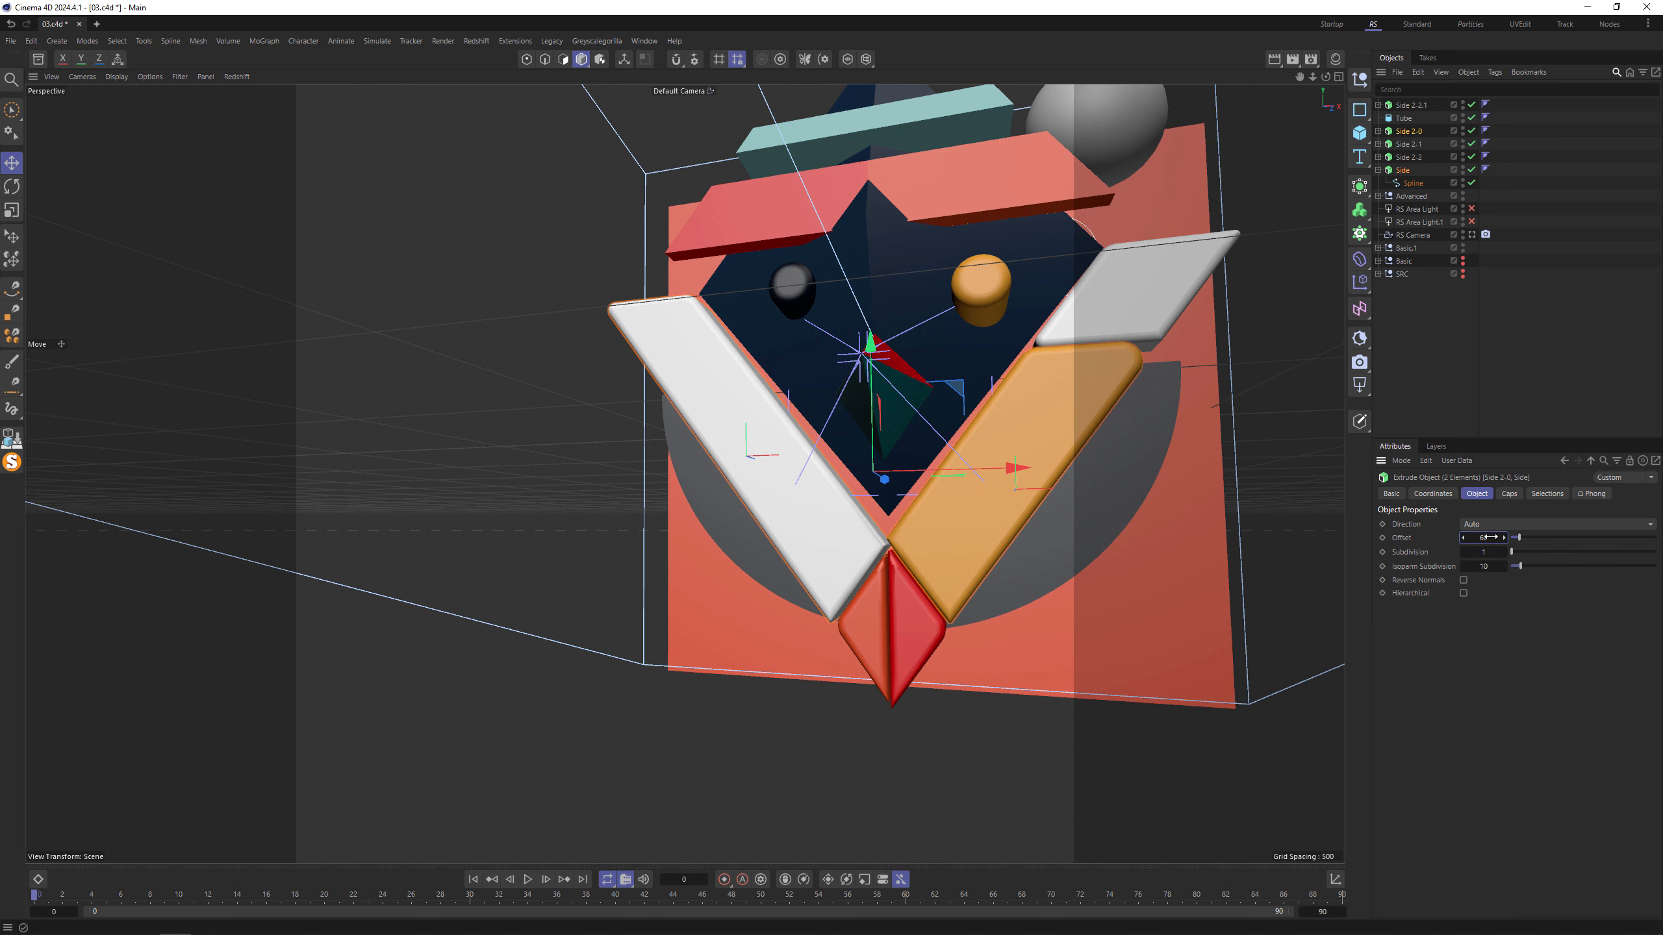
Select the light grey upper side piece Side 2-1 and isolate it in the front view.
alt+drag(1112, 341, 969, 341)
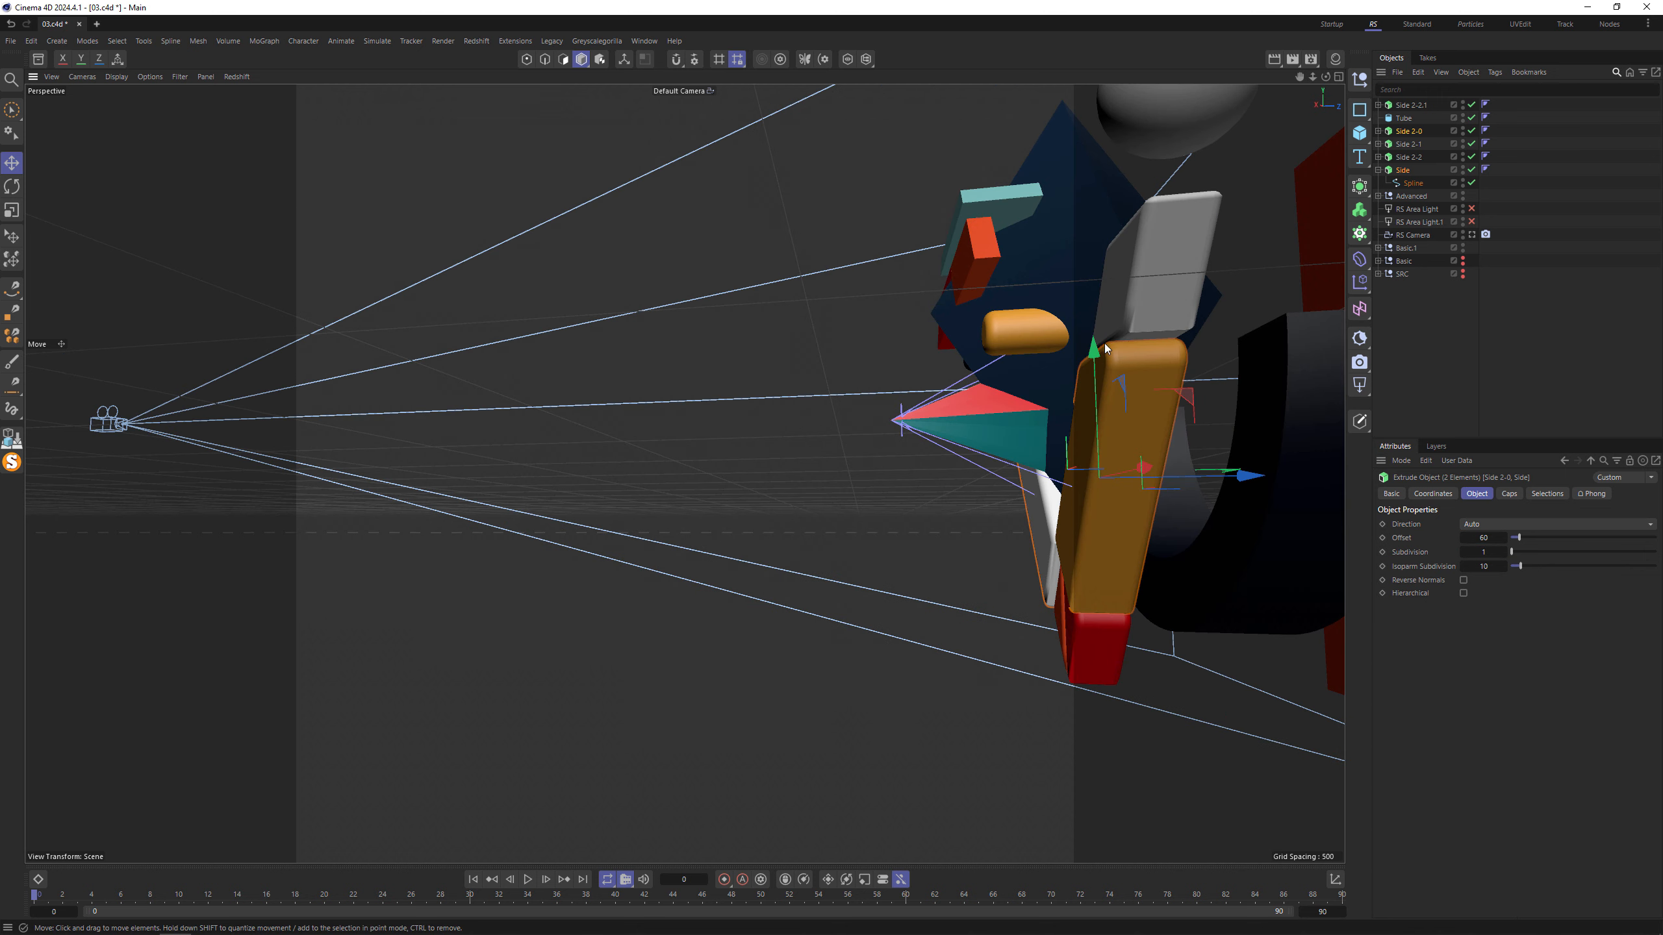
scroll(1146, 327, up, 15)
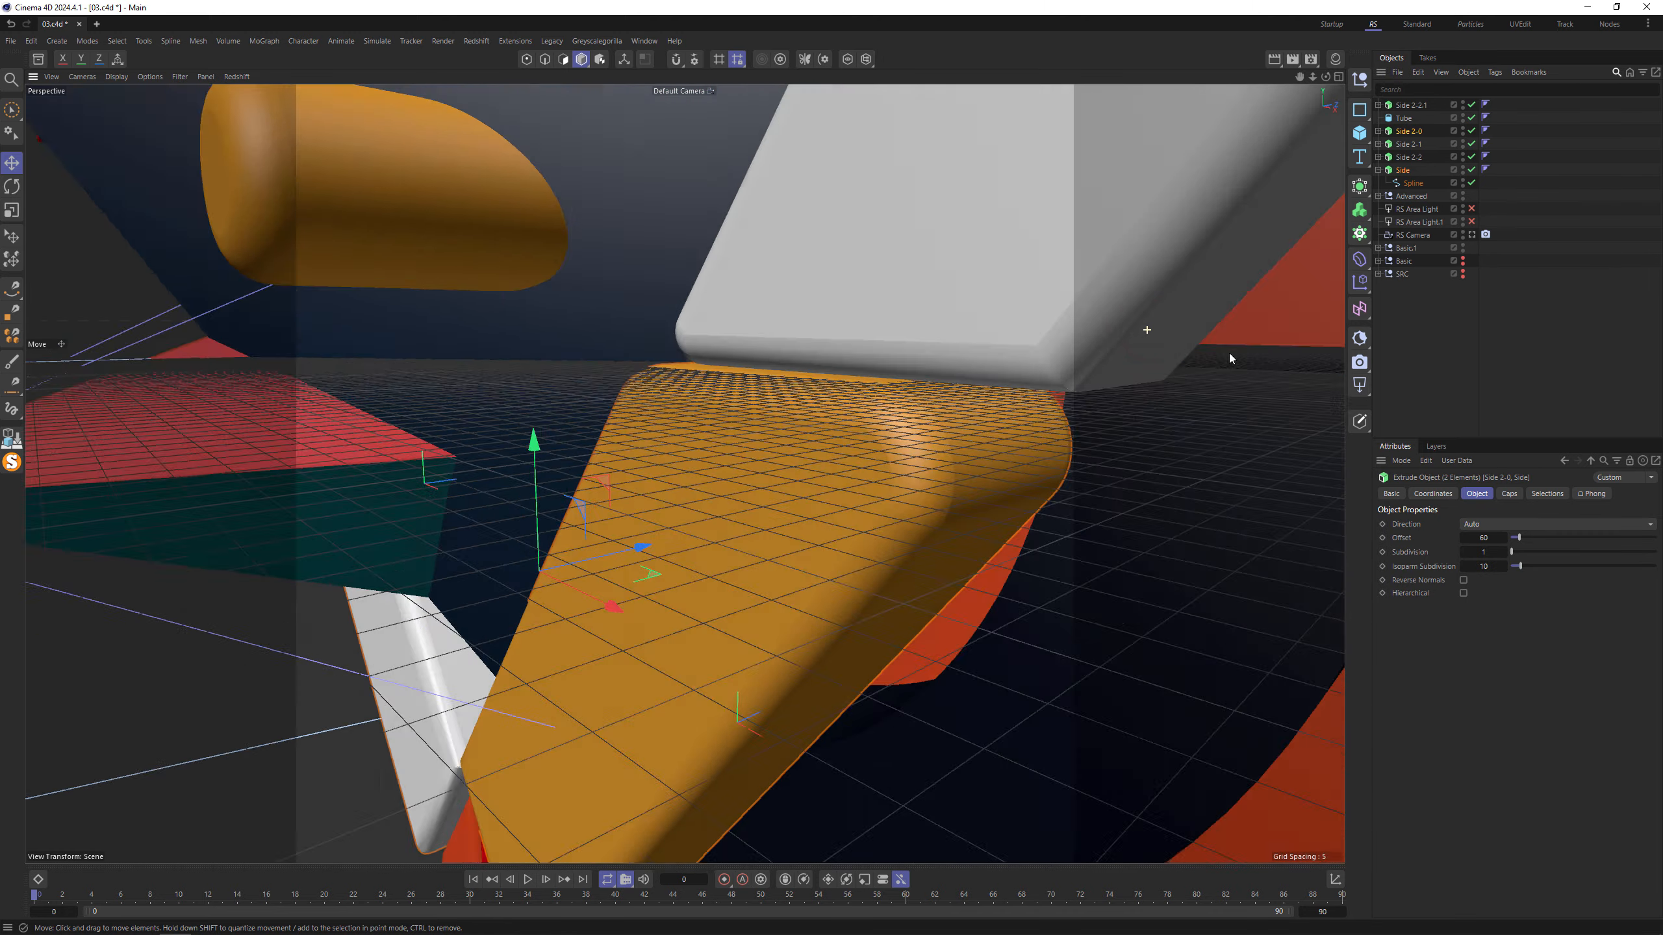
scroll(1231, 353, up, 5)
click(1074, 330)
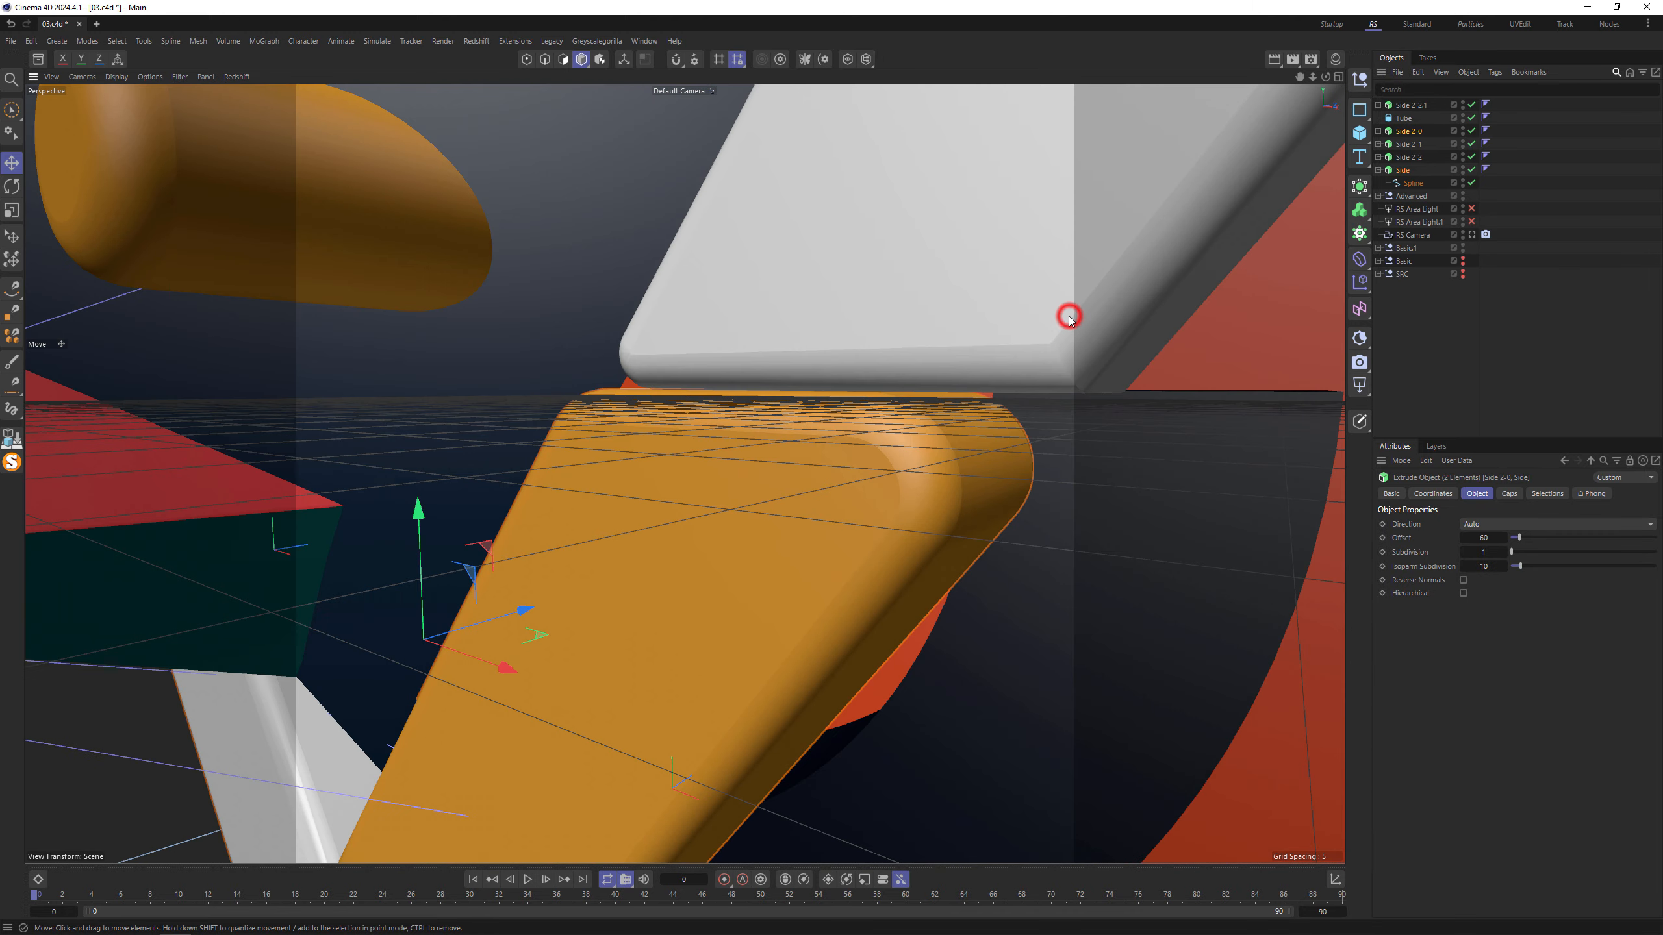
alt+drag(1087, 368, 1117, 371)
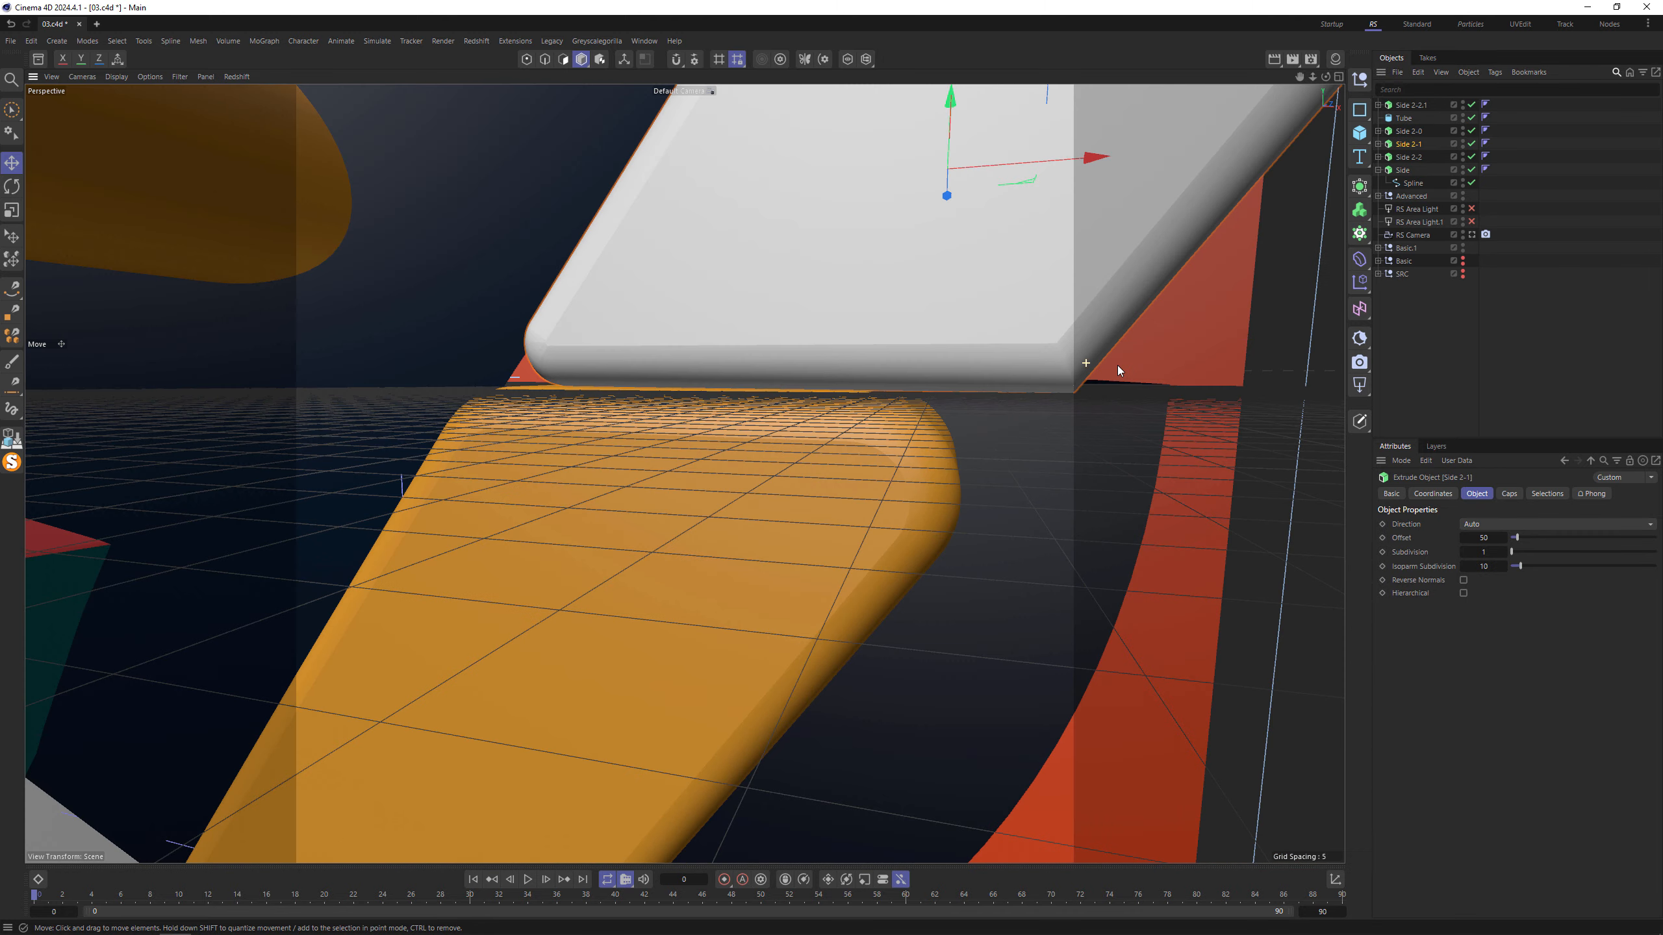
middle_click(1120, 558)
middle_click(1118, 559)
scroll(1083, 566, down, 3)
click(13, 462)
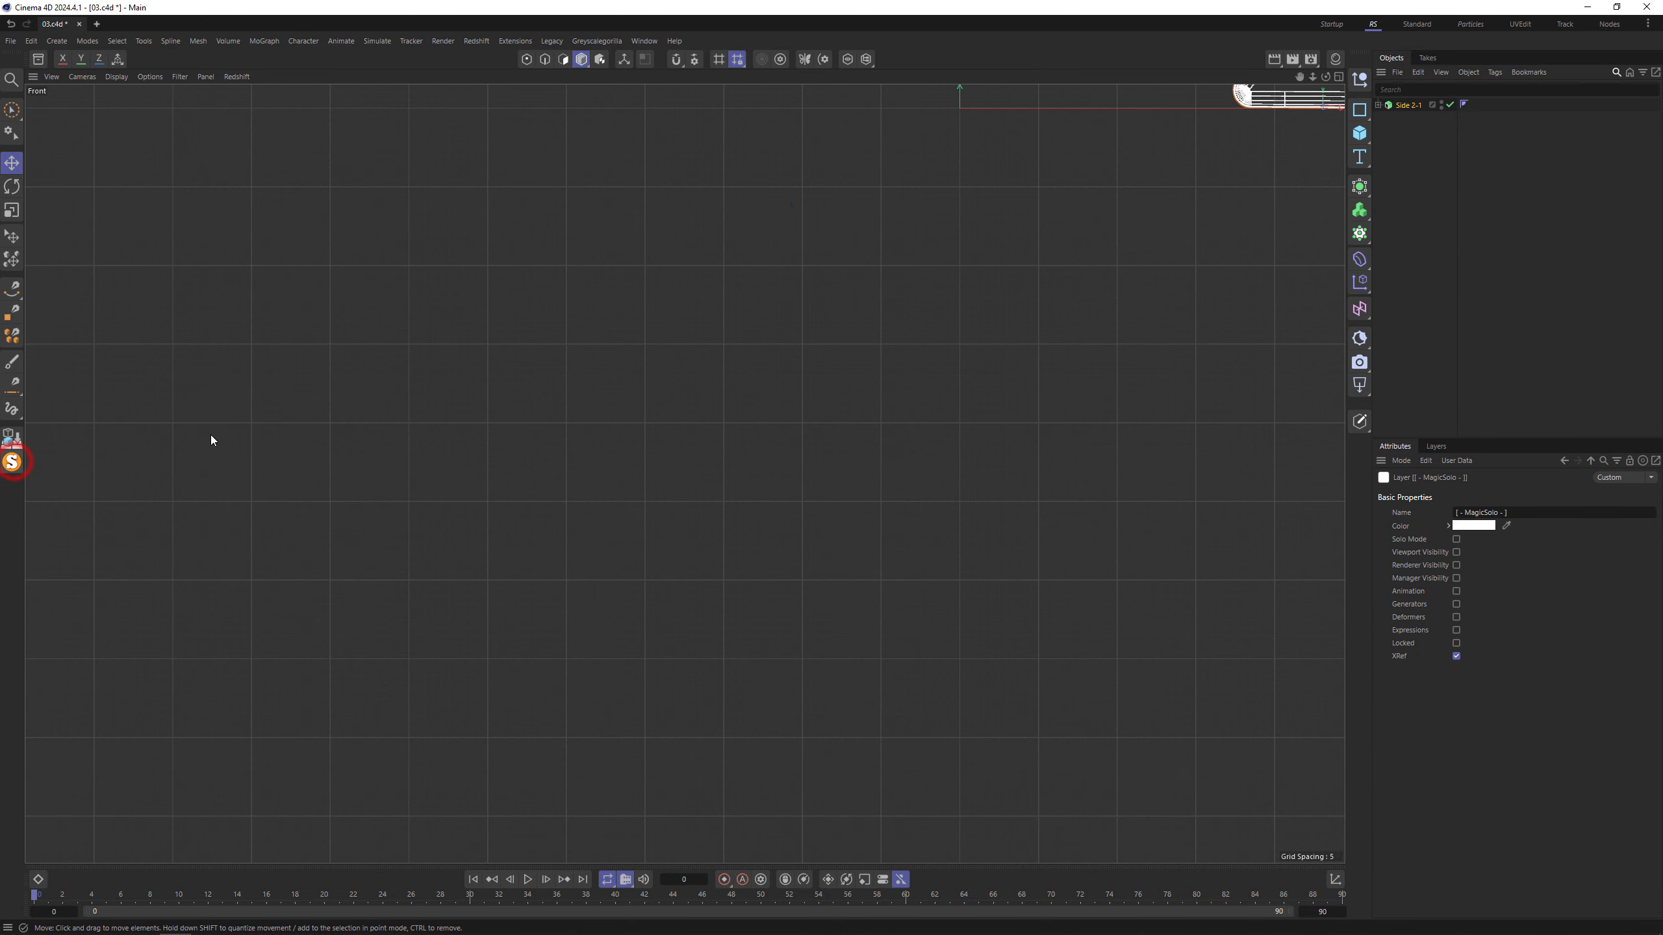
key(h)
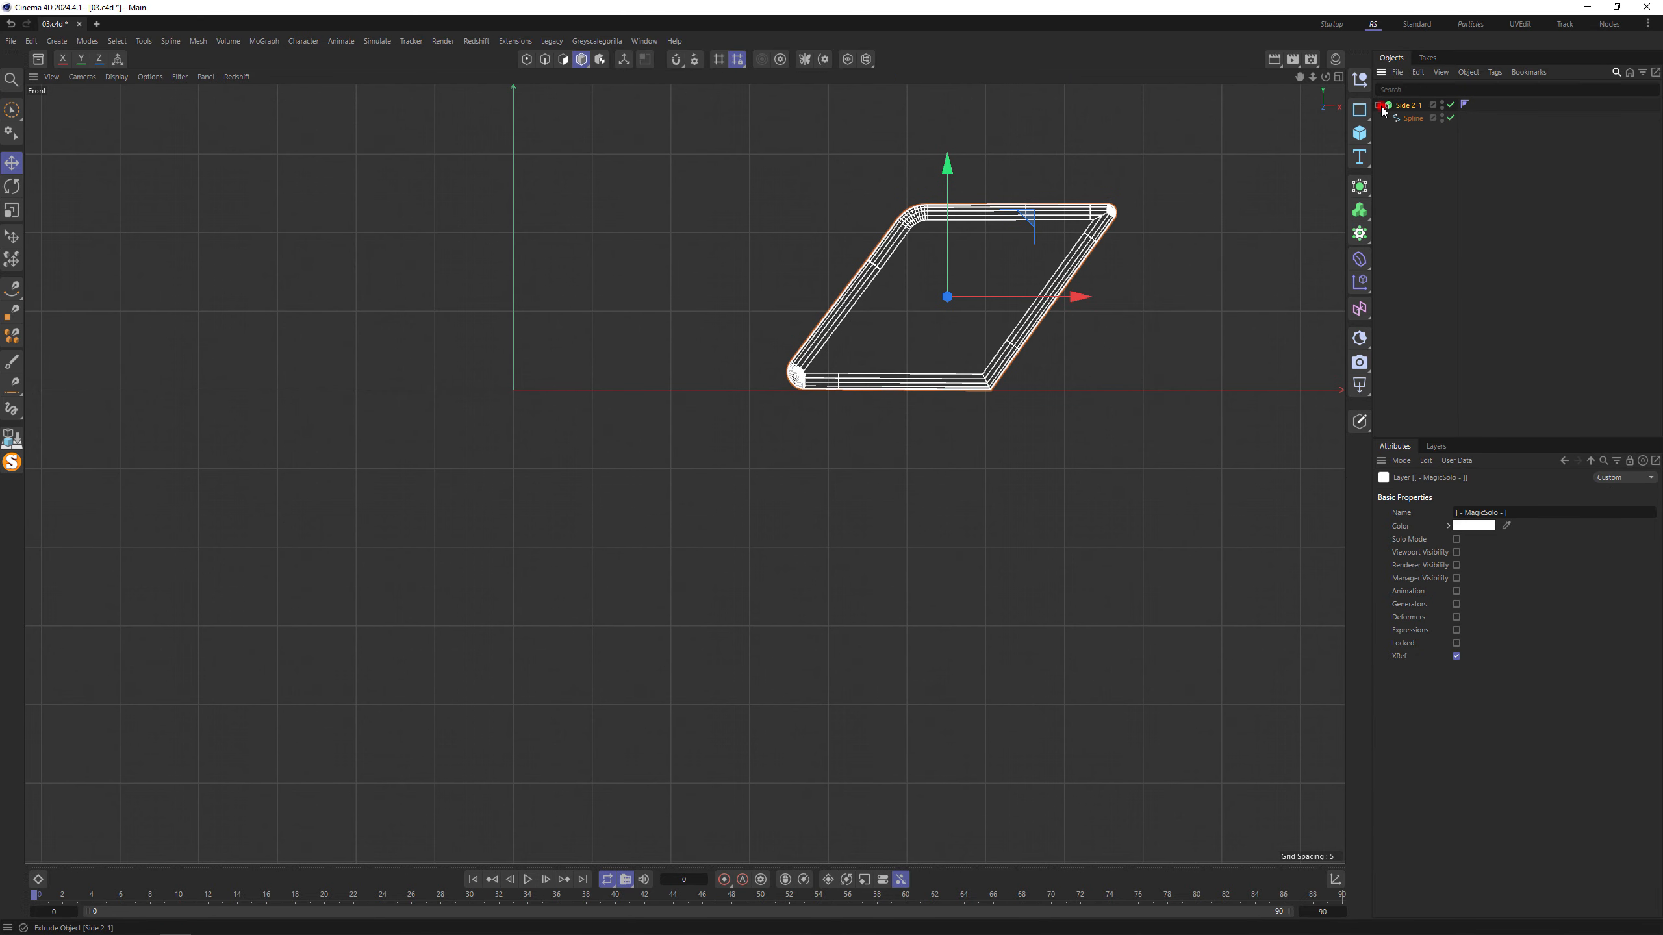
Disable the Side 2-1 extrude and put its child spline into point editing.
click(1378, 105)
click(1412, 118)
click(1450, 105)
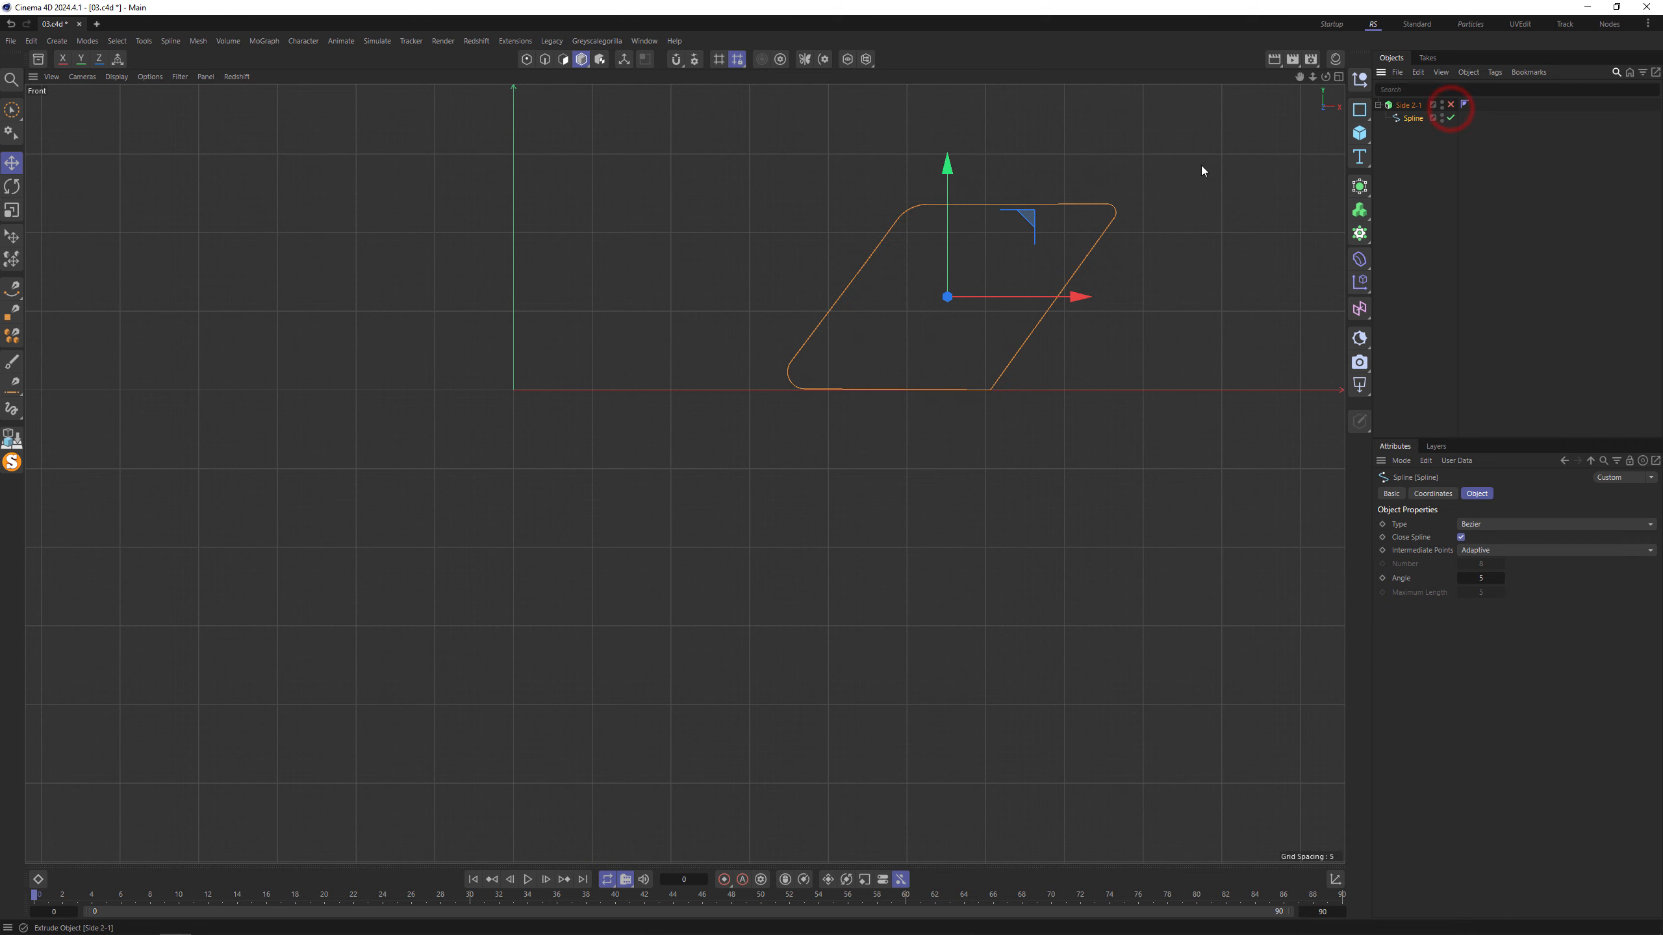
key(h)
click(527, 61)
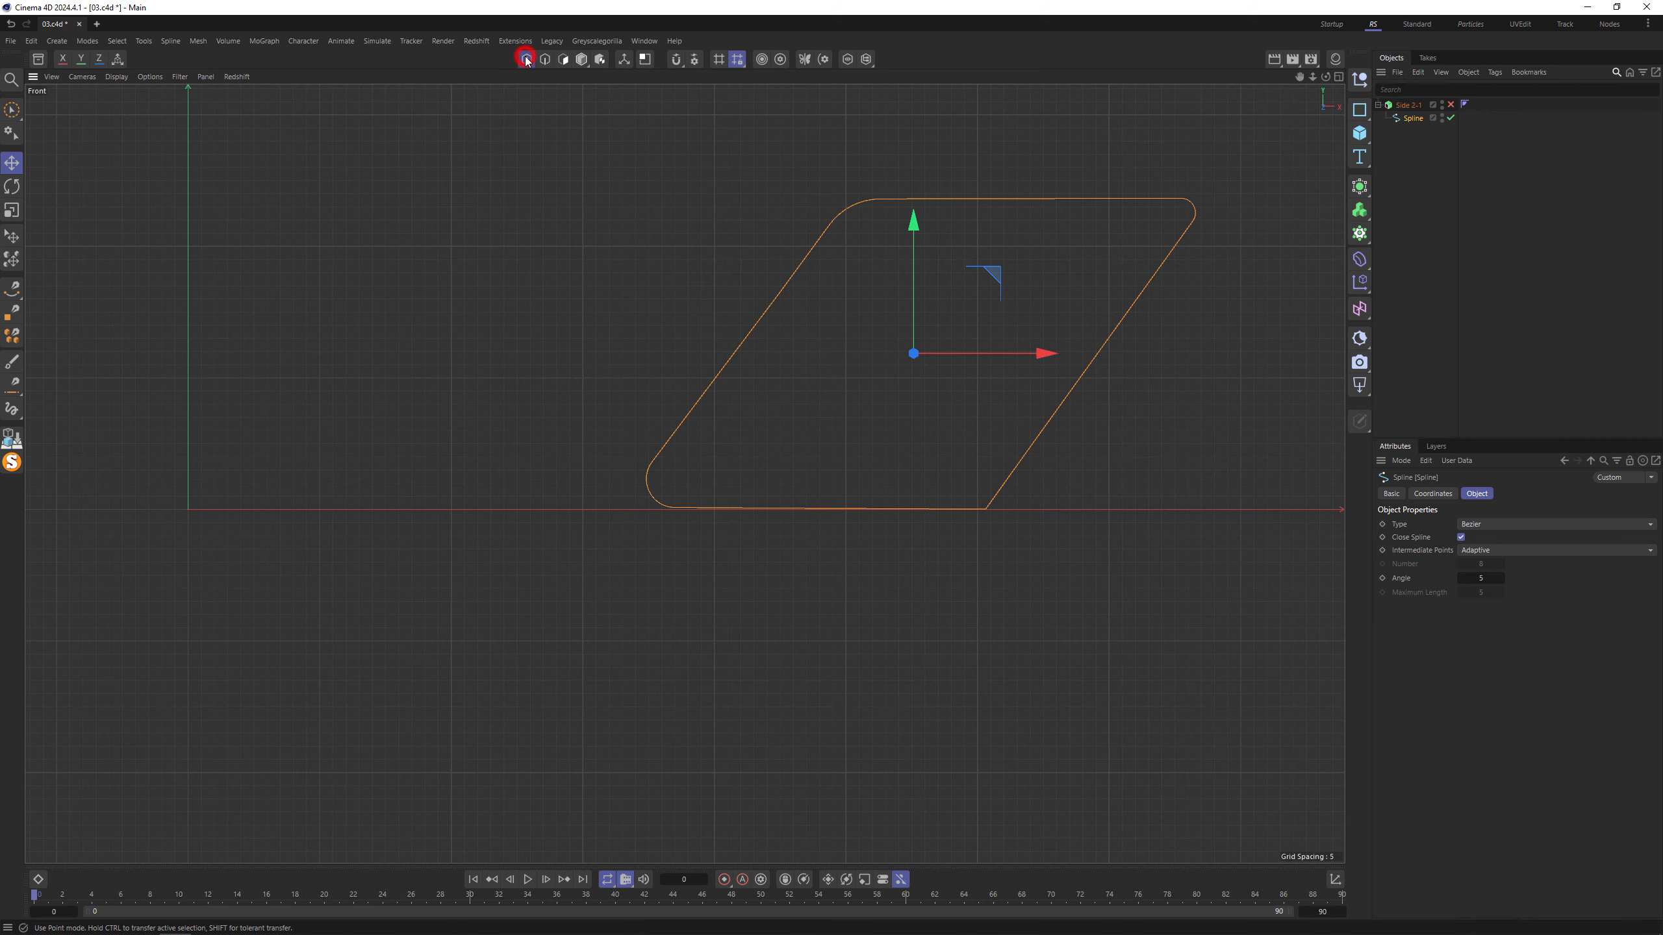
Add a spline point on each edge beside the lower-right corner and try to chamfer that corner.
scroll(1073, 526, up, 5)
scroll(884, 493, up, 3)
alt+middle_drag(801, 469, 758, 462)
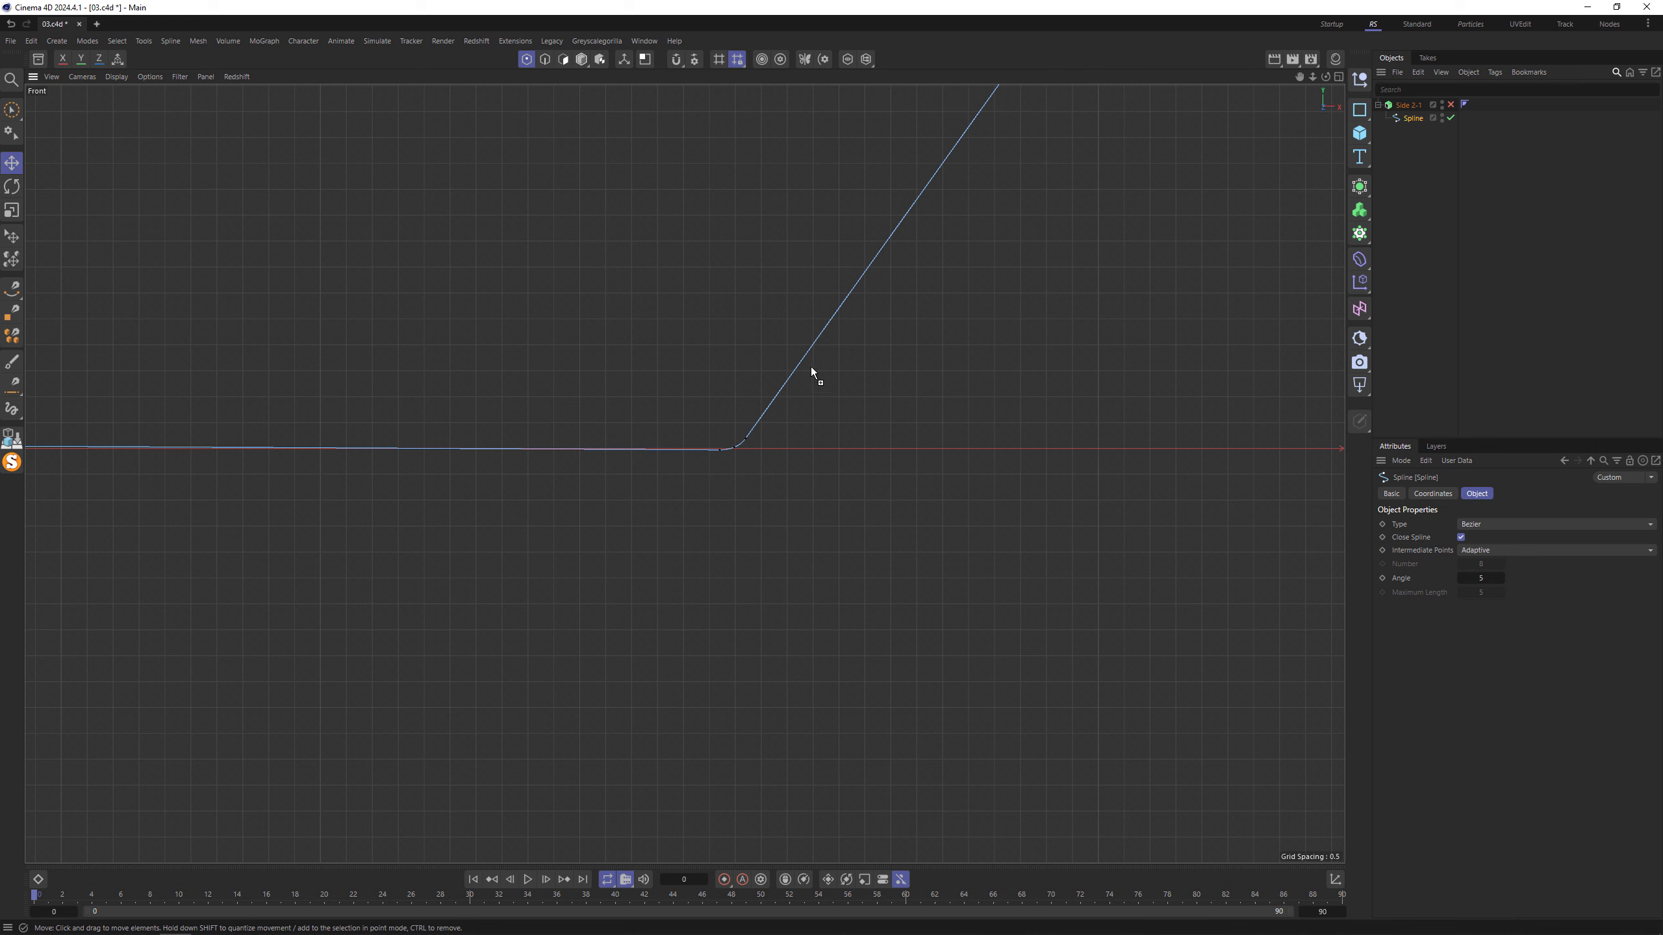
ctrl+click(810, 349)
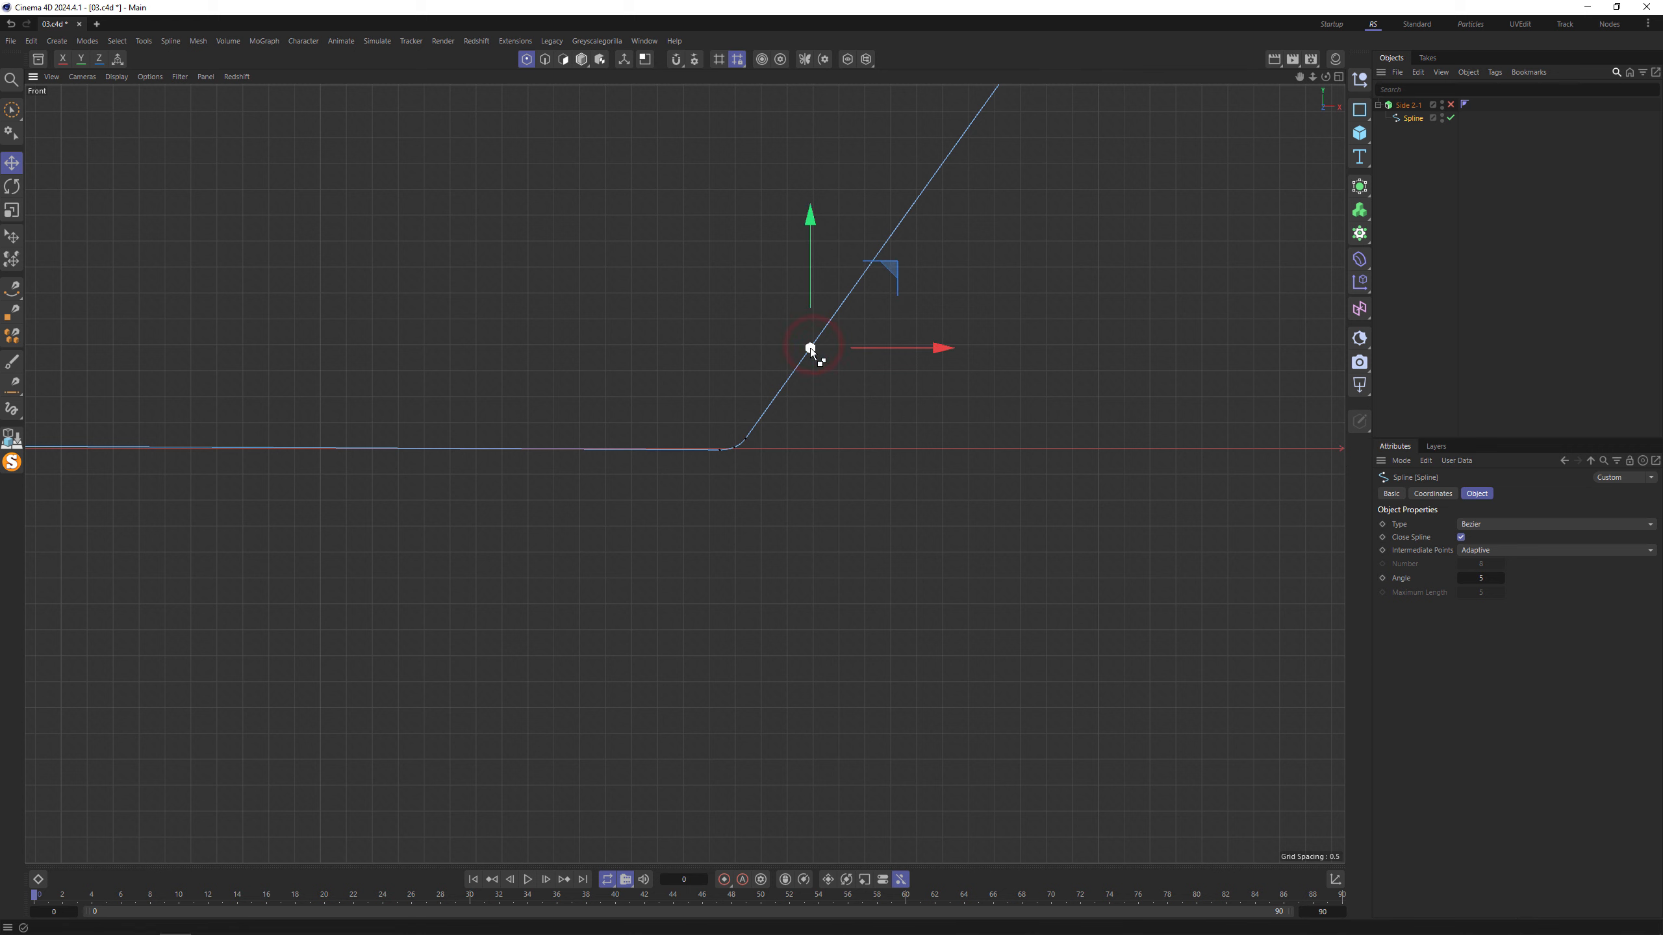
ctrl+click(581, 449)
drag(731, 450, 844, 435)
right_click(756, 499)
click(809, 430)
scroll(744, 466, down, 10)
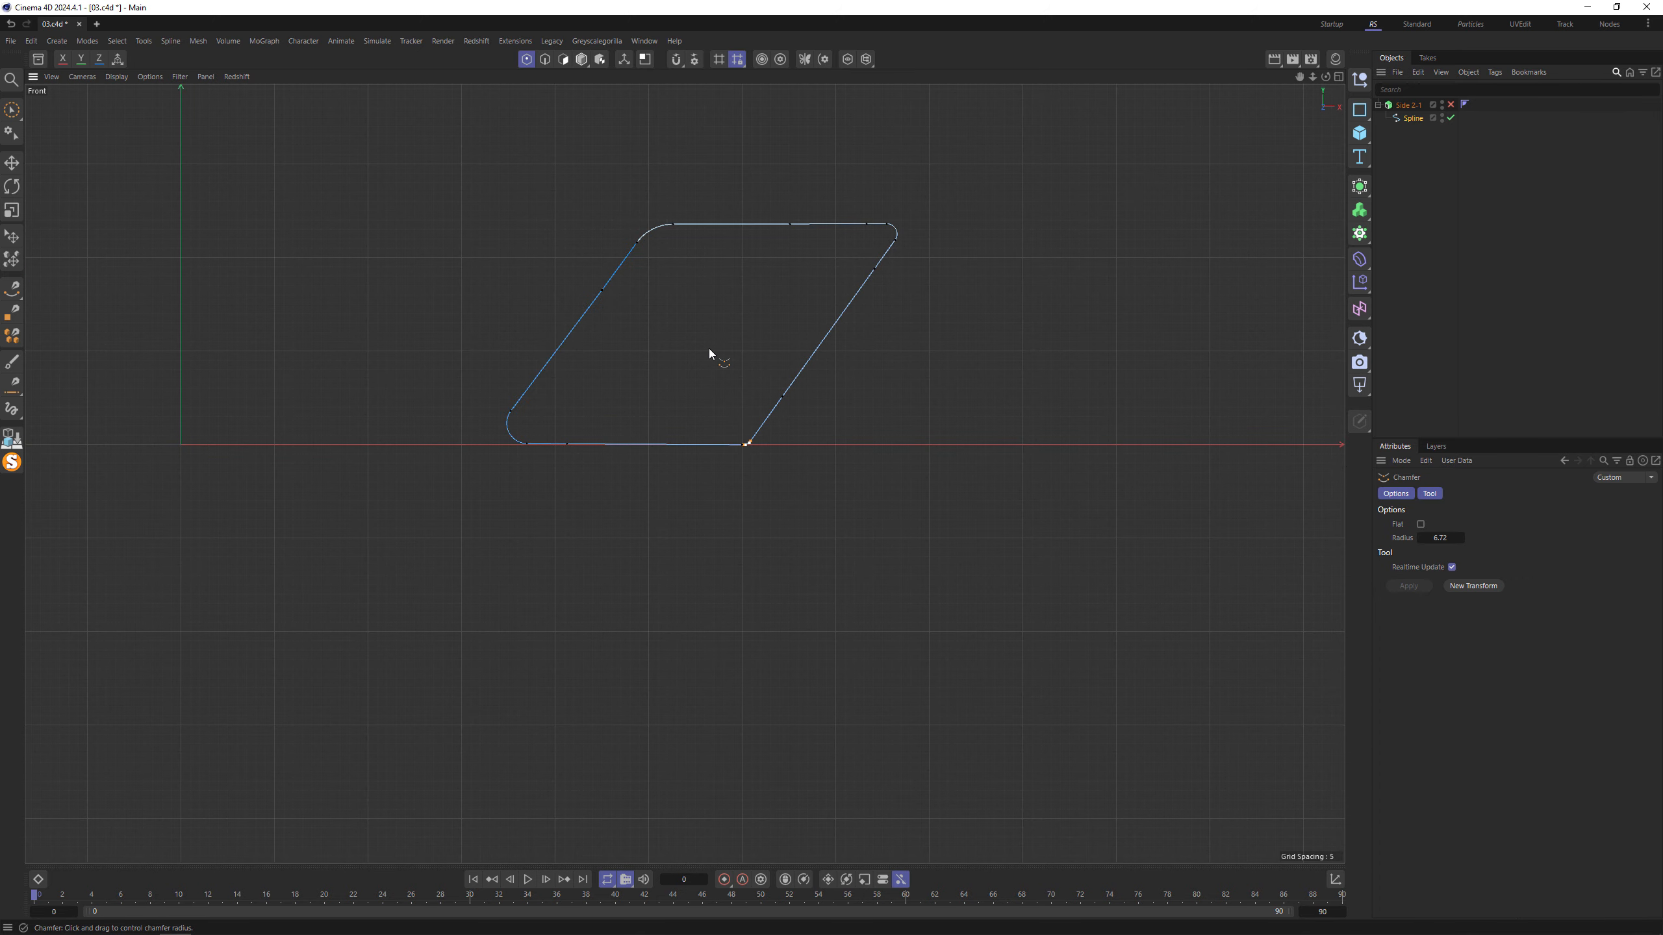
scroll(744, 447, up, 3)
scroll(958, 298, down, 5)
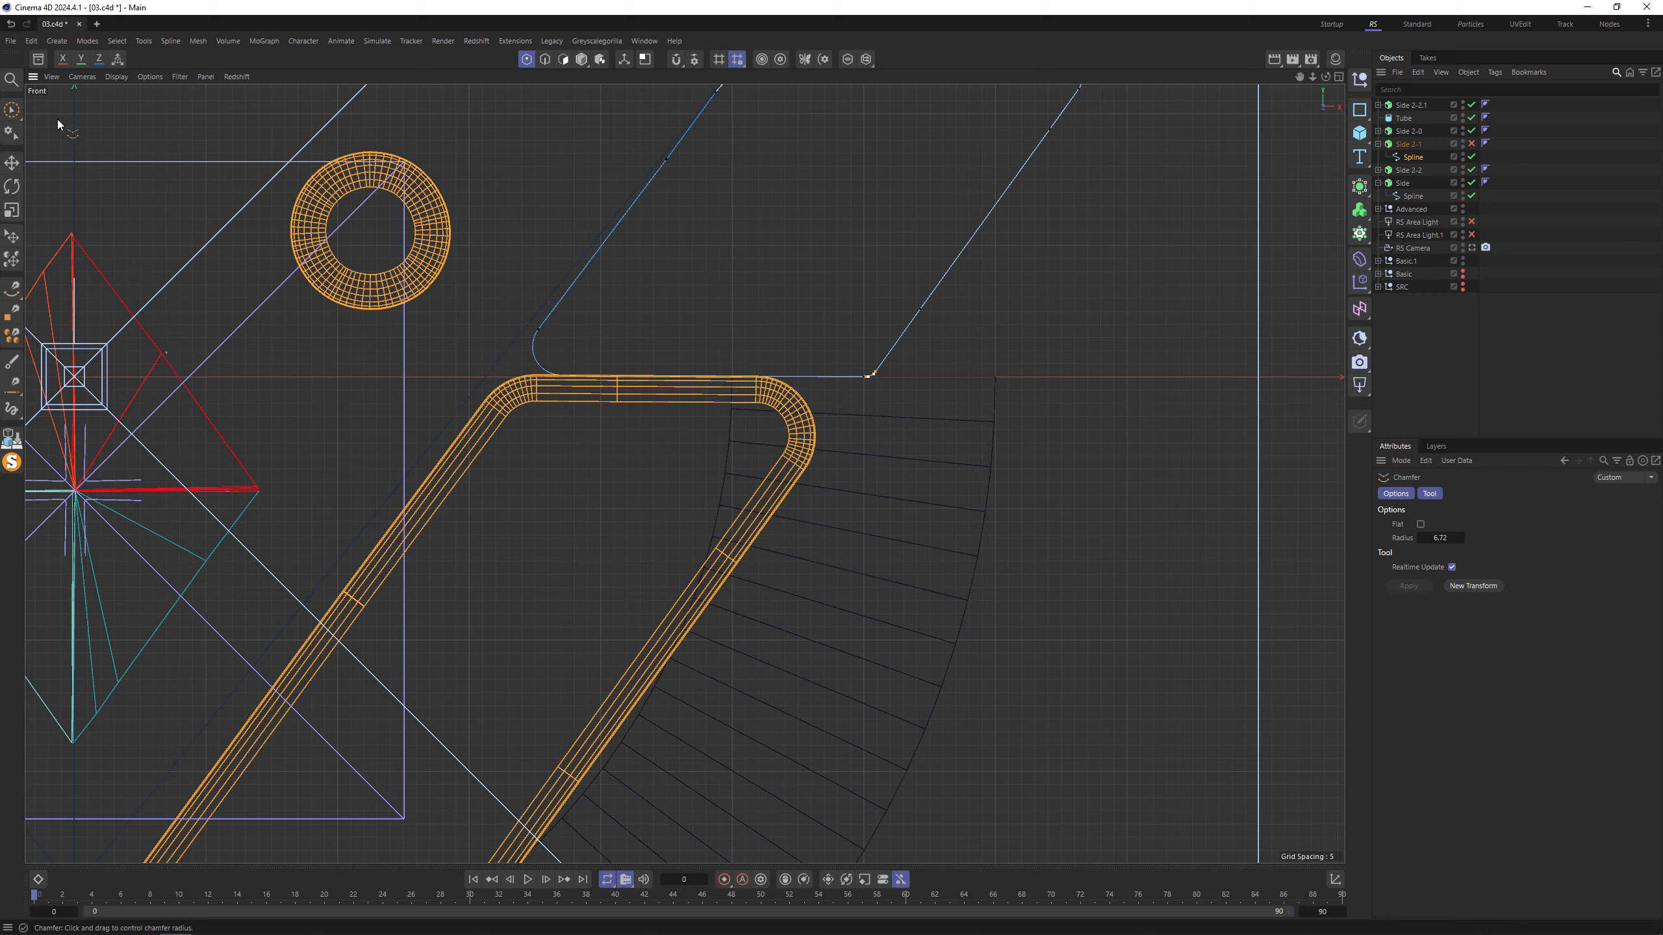
scroll(654, 407, down, 4)
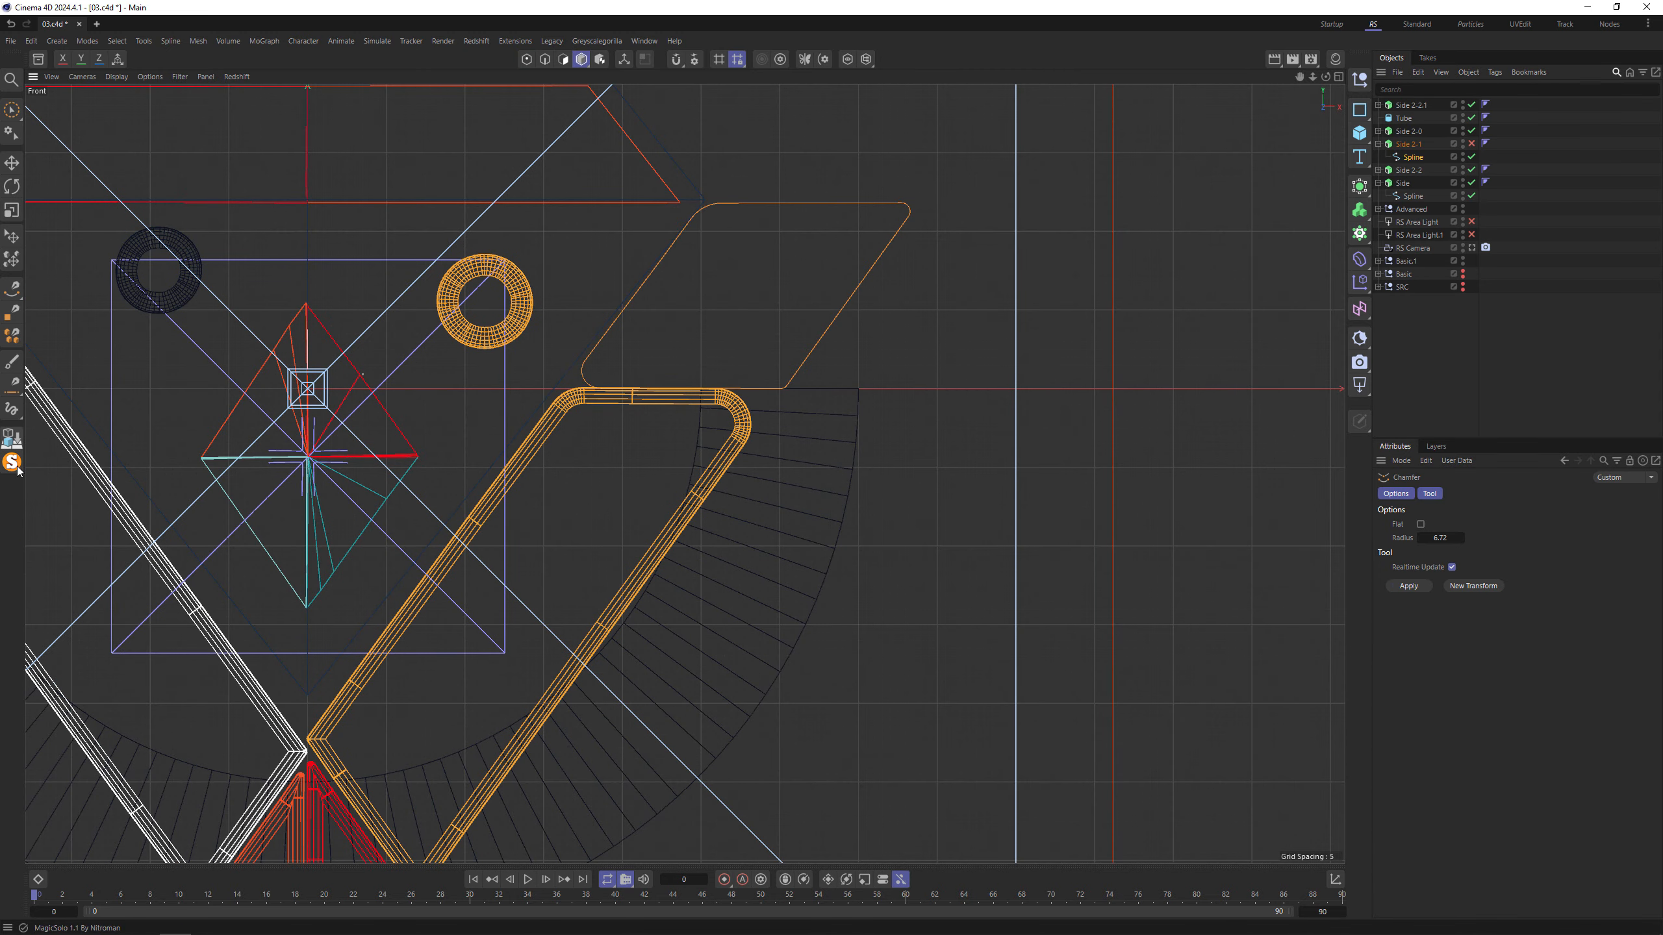
click(1412, 158)
click(11, 462)
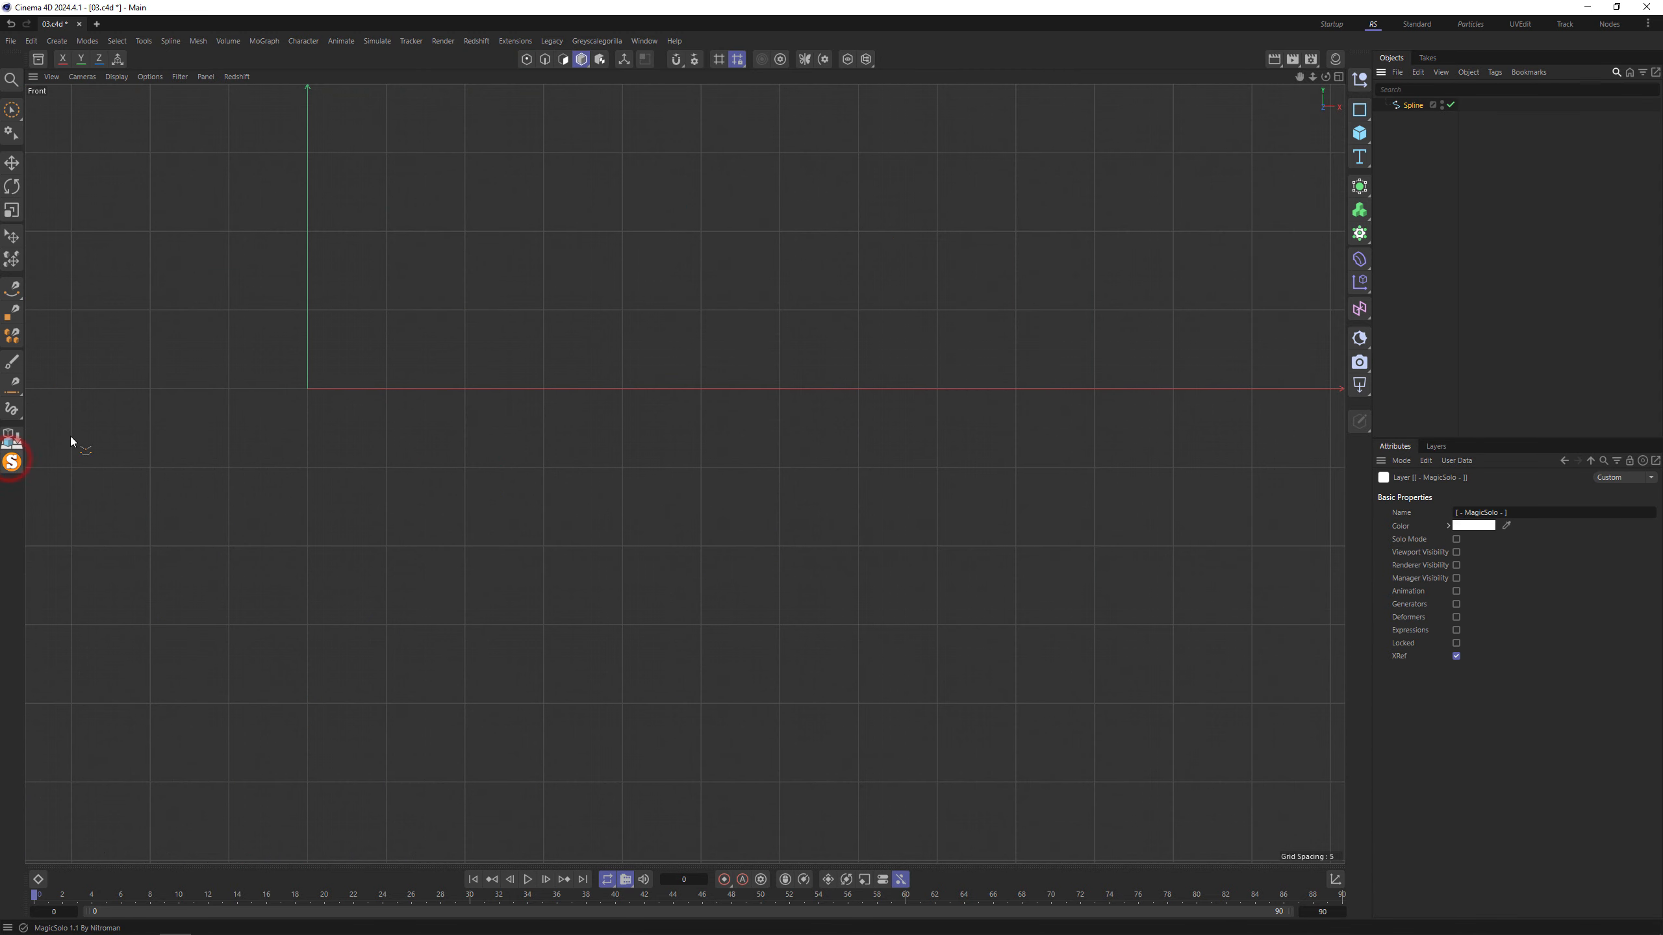
click(11, 462)
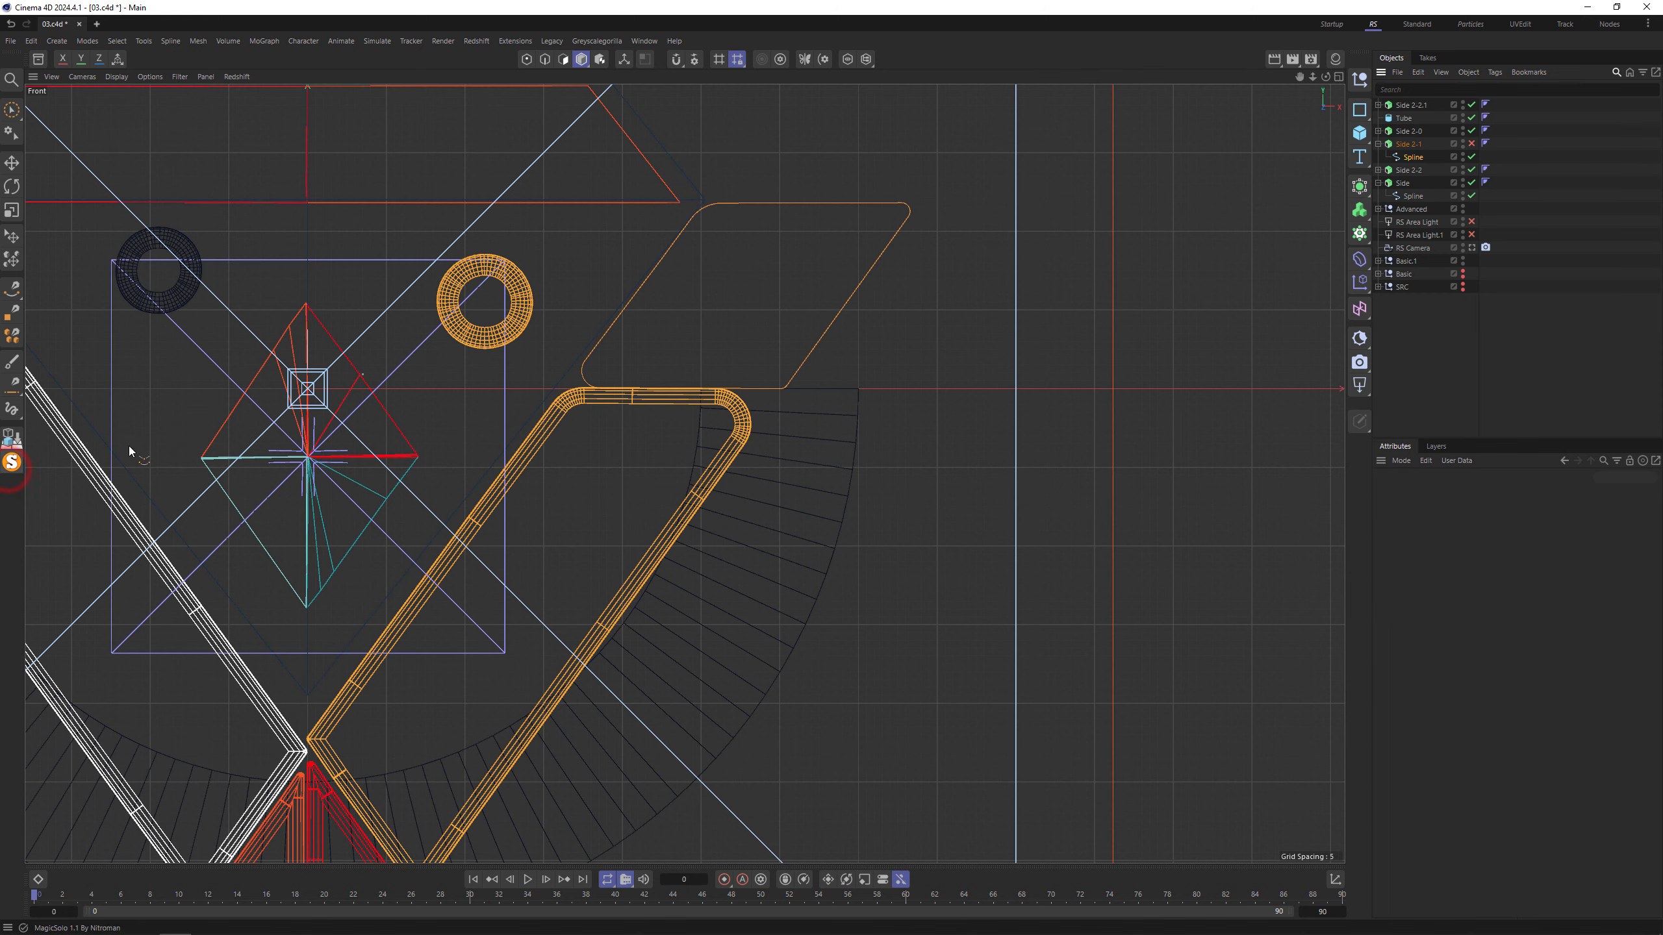
Isolate the Side 2-1 extrude with its child and reopen the spline for point editing at the lower-right corner.
click(1411, 145)
click(11, 462)
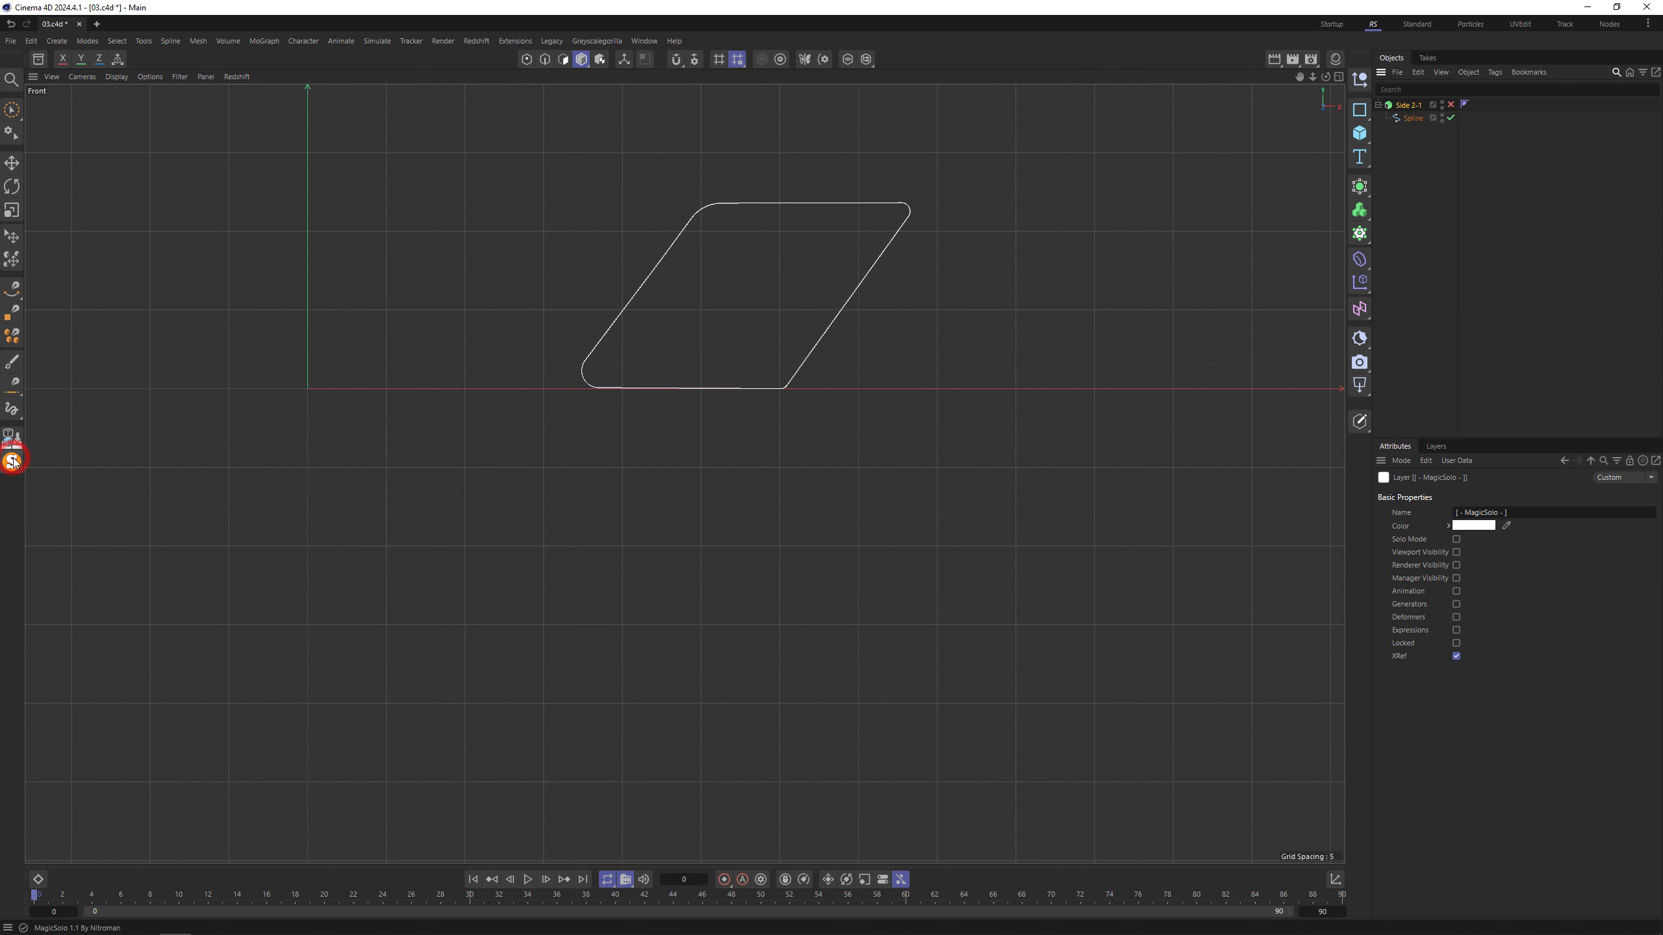
click(1412, 119)
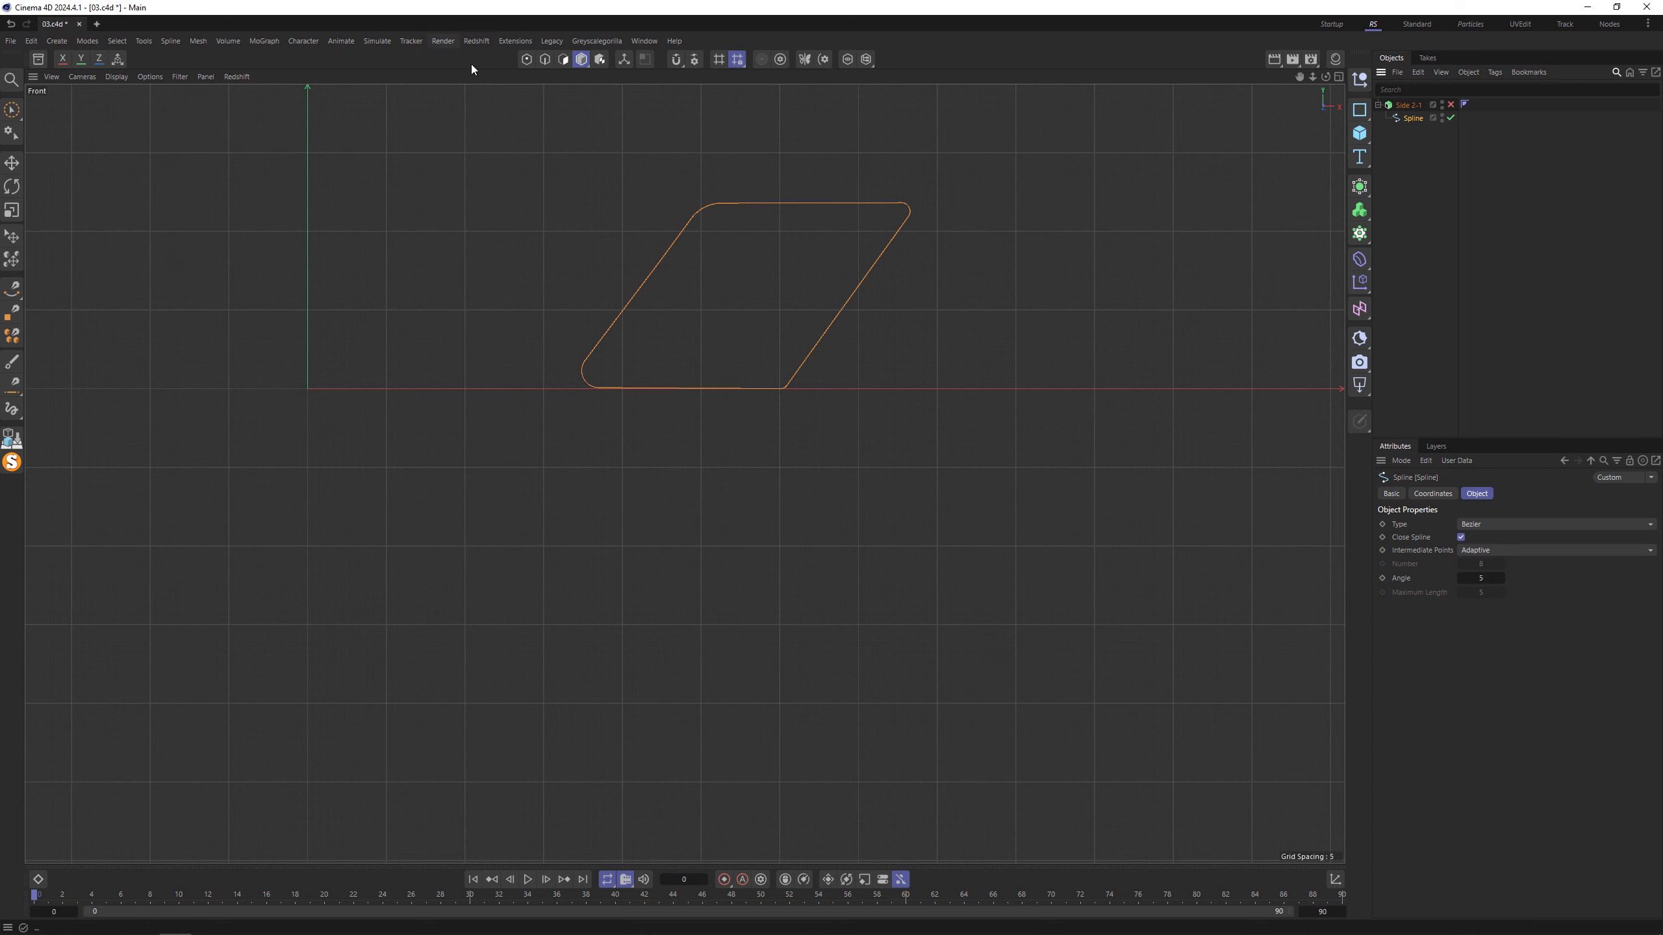
click(524, 59)
scroll(813, 398, up, 5)
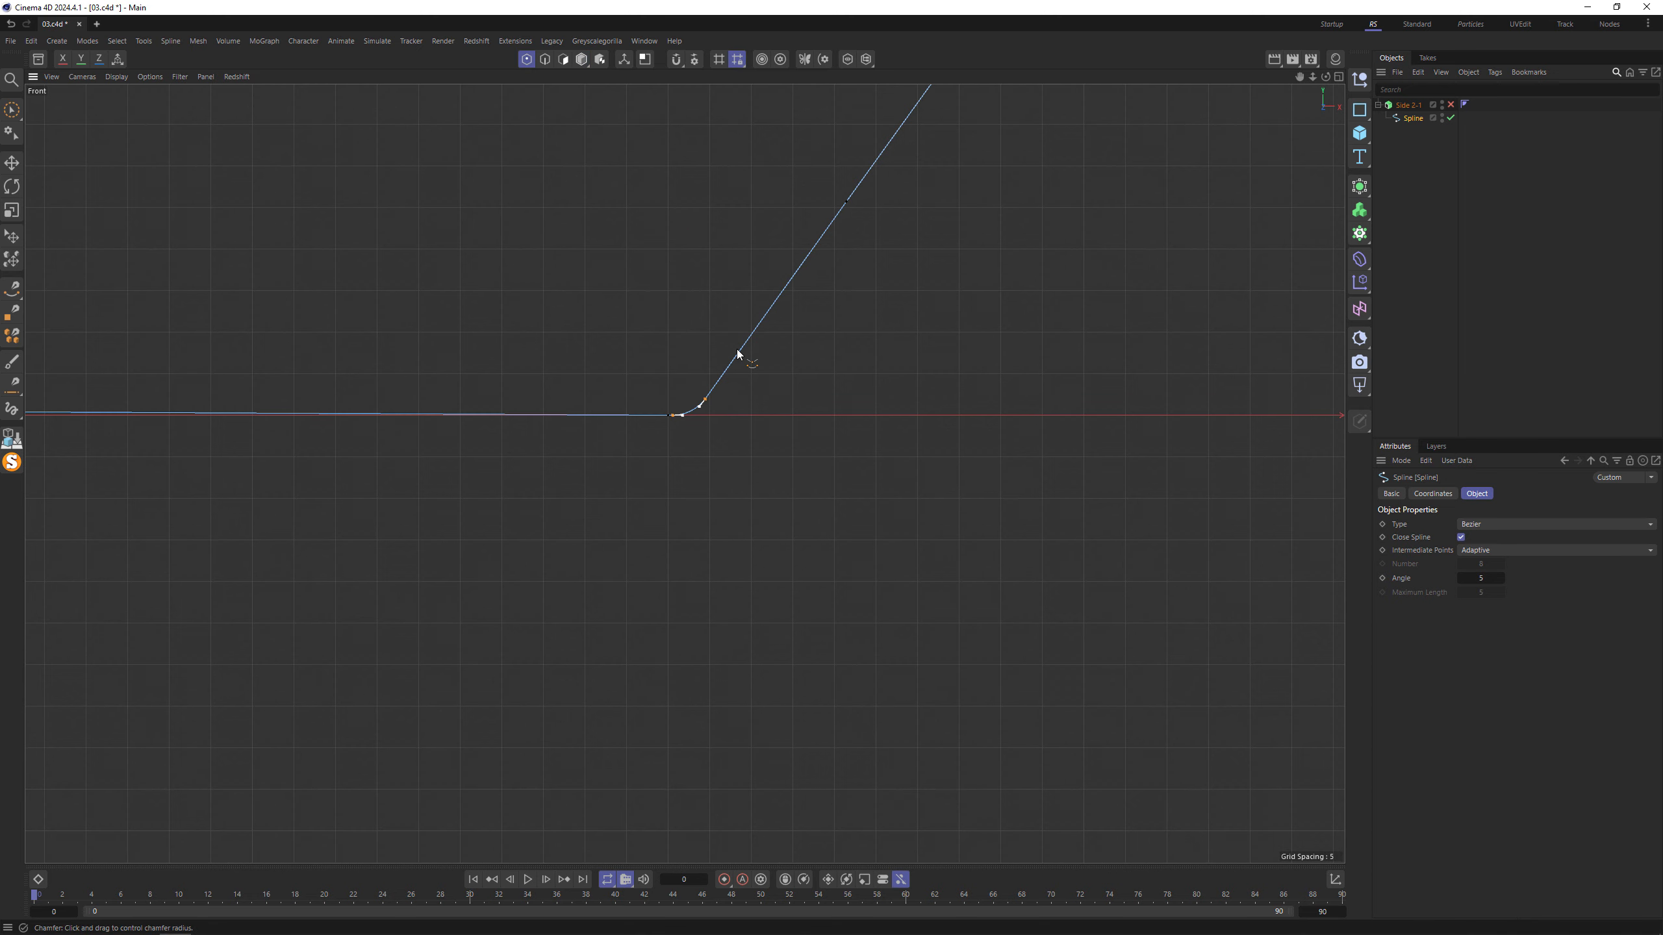
key(e)
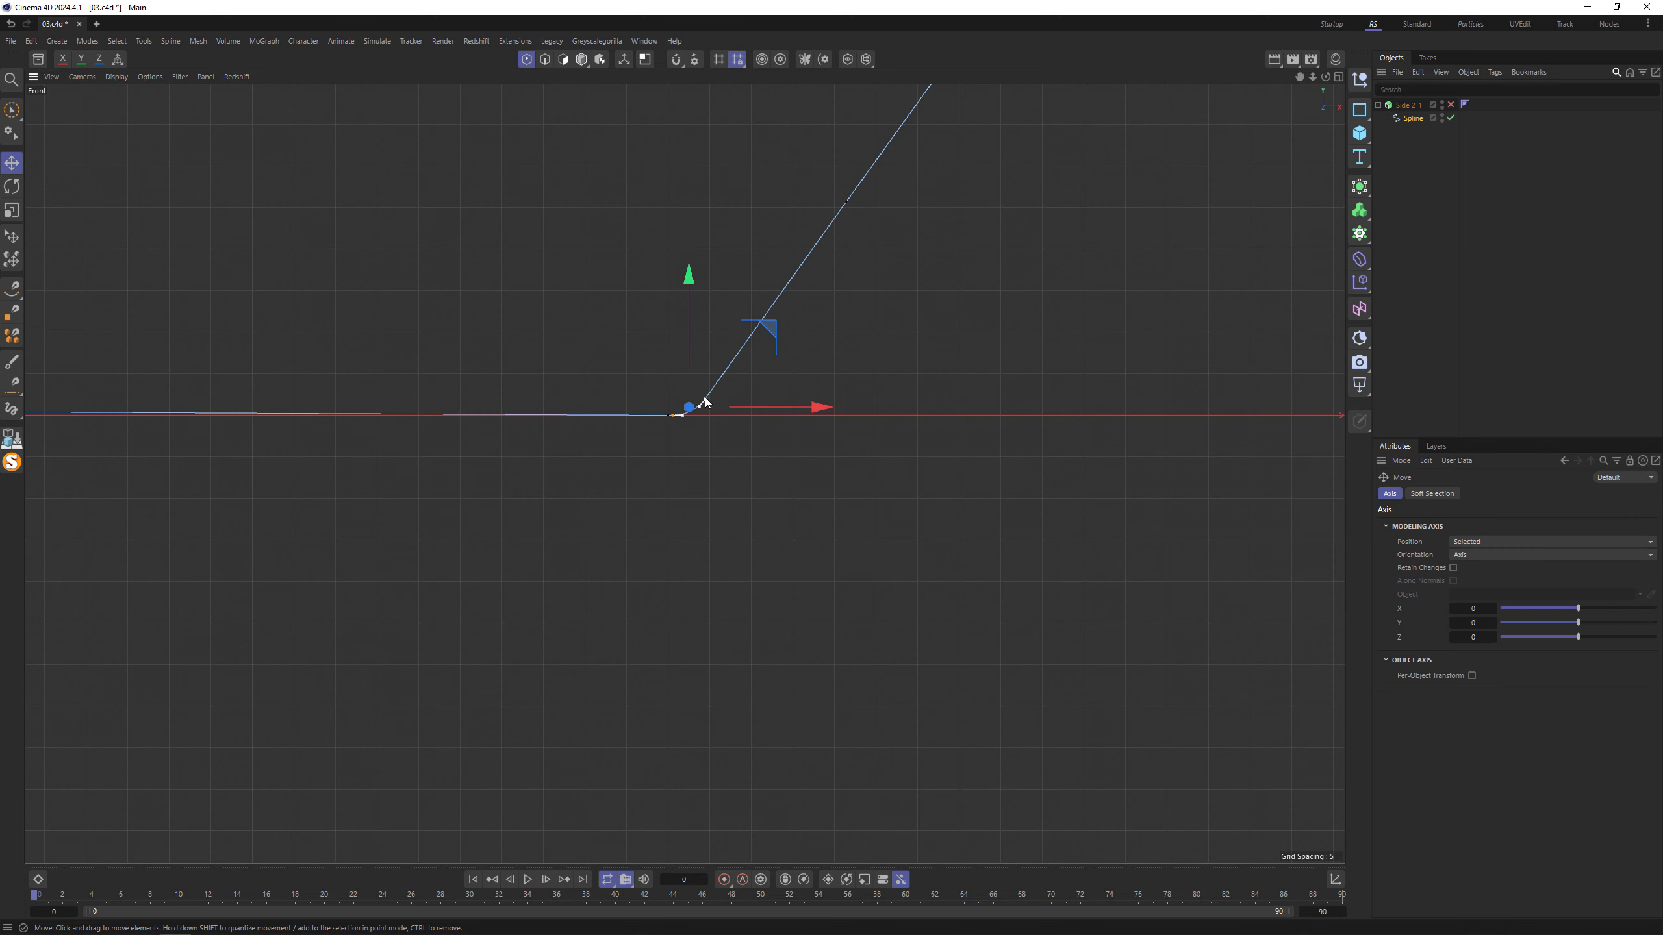
scroll(704, 400, up, 3)
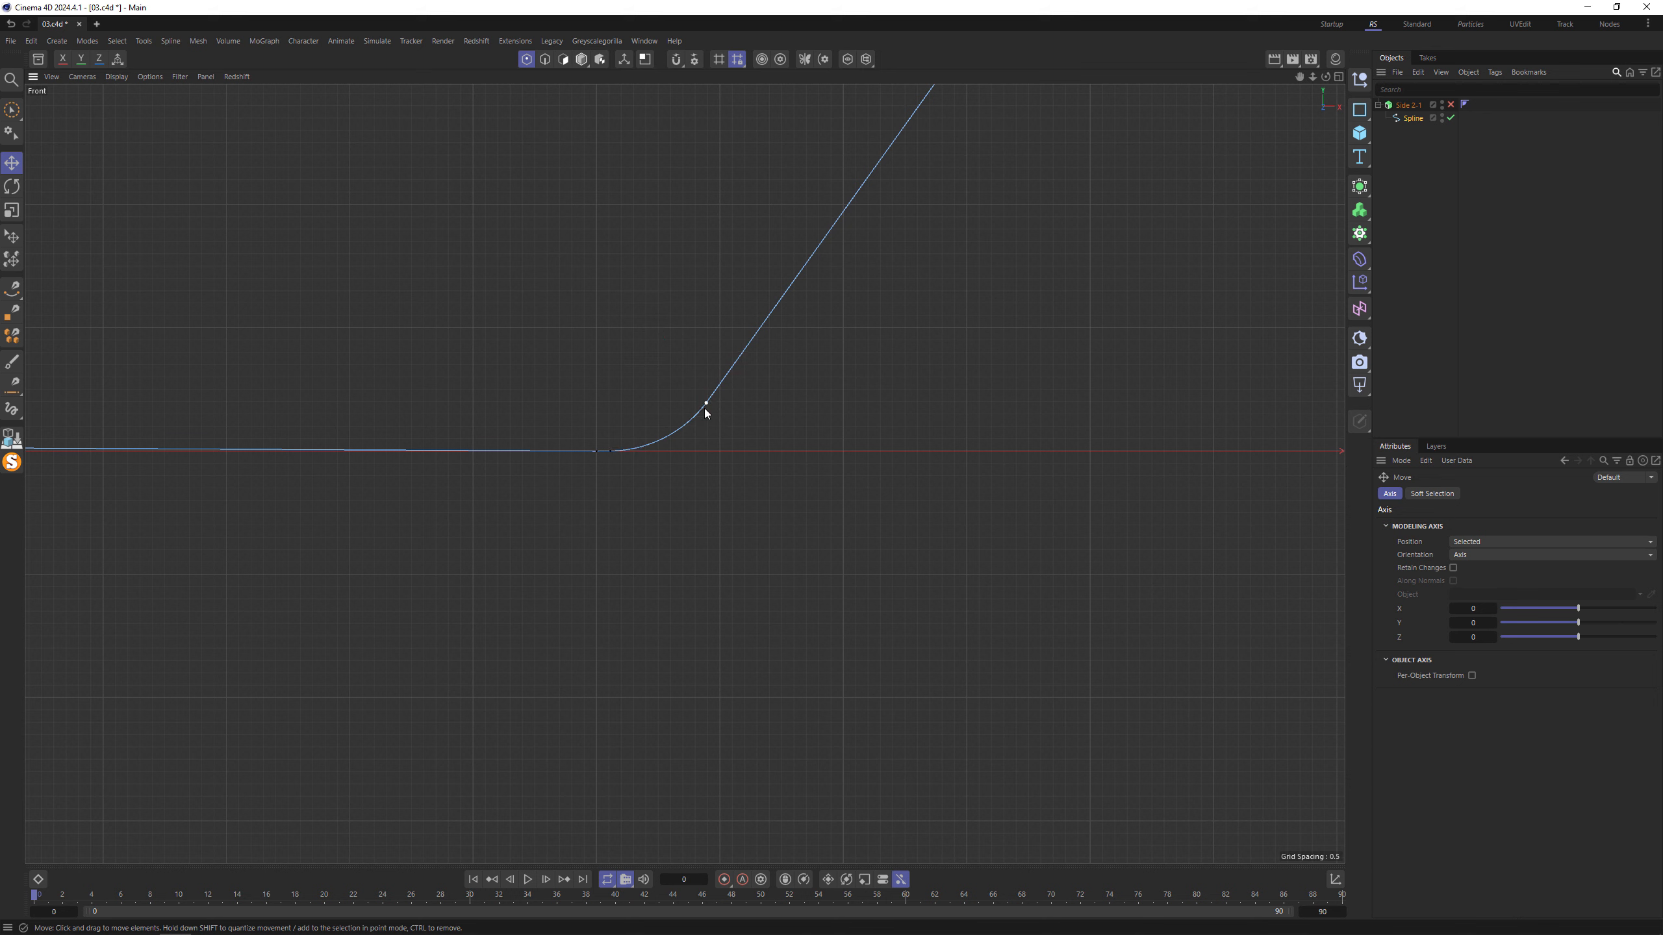
Add supporting points on both edges around the lower-right corner and delete the corner's upper point.
click(766, 317)
click(347, 451)
click(355, 450)
click(807, 260)
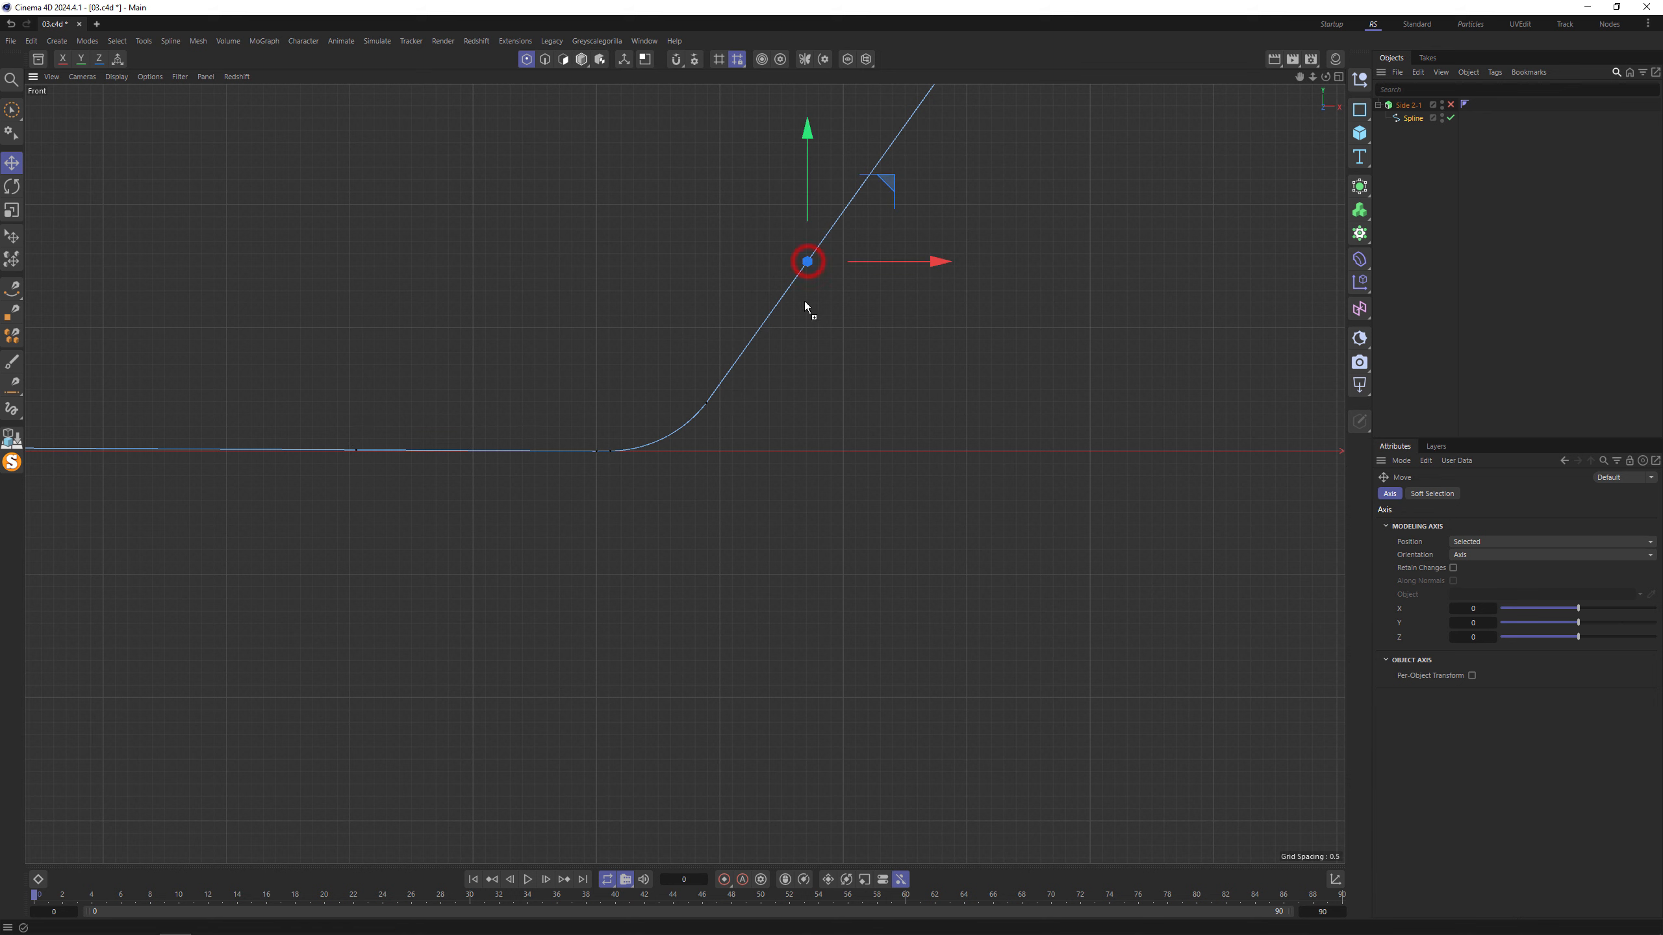
click(595, 450)
click(710, 401)
click(706, 402)
key(Delete)
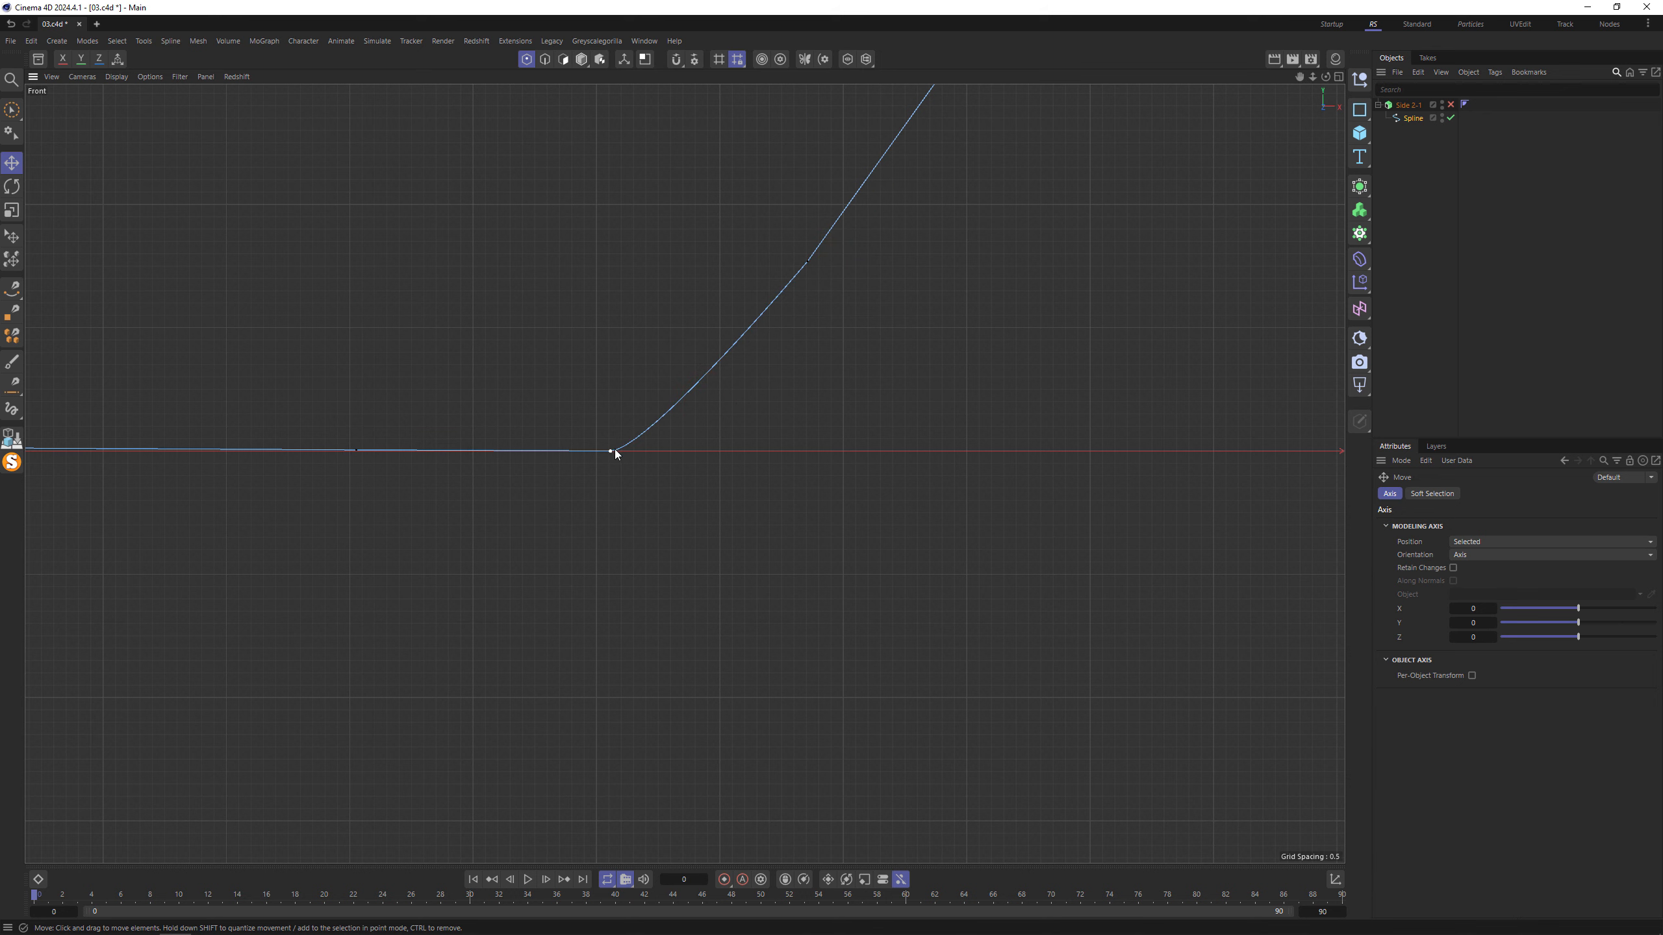
Chamfer the remaining lower-right corner point of the spline with a radius of about 31.69.
click(612, 451)
right_click(655, 473)
click(722, 432)
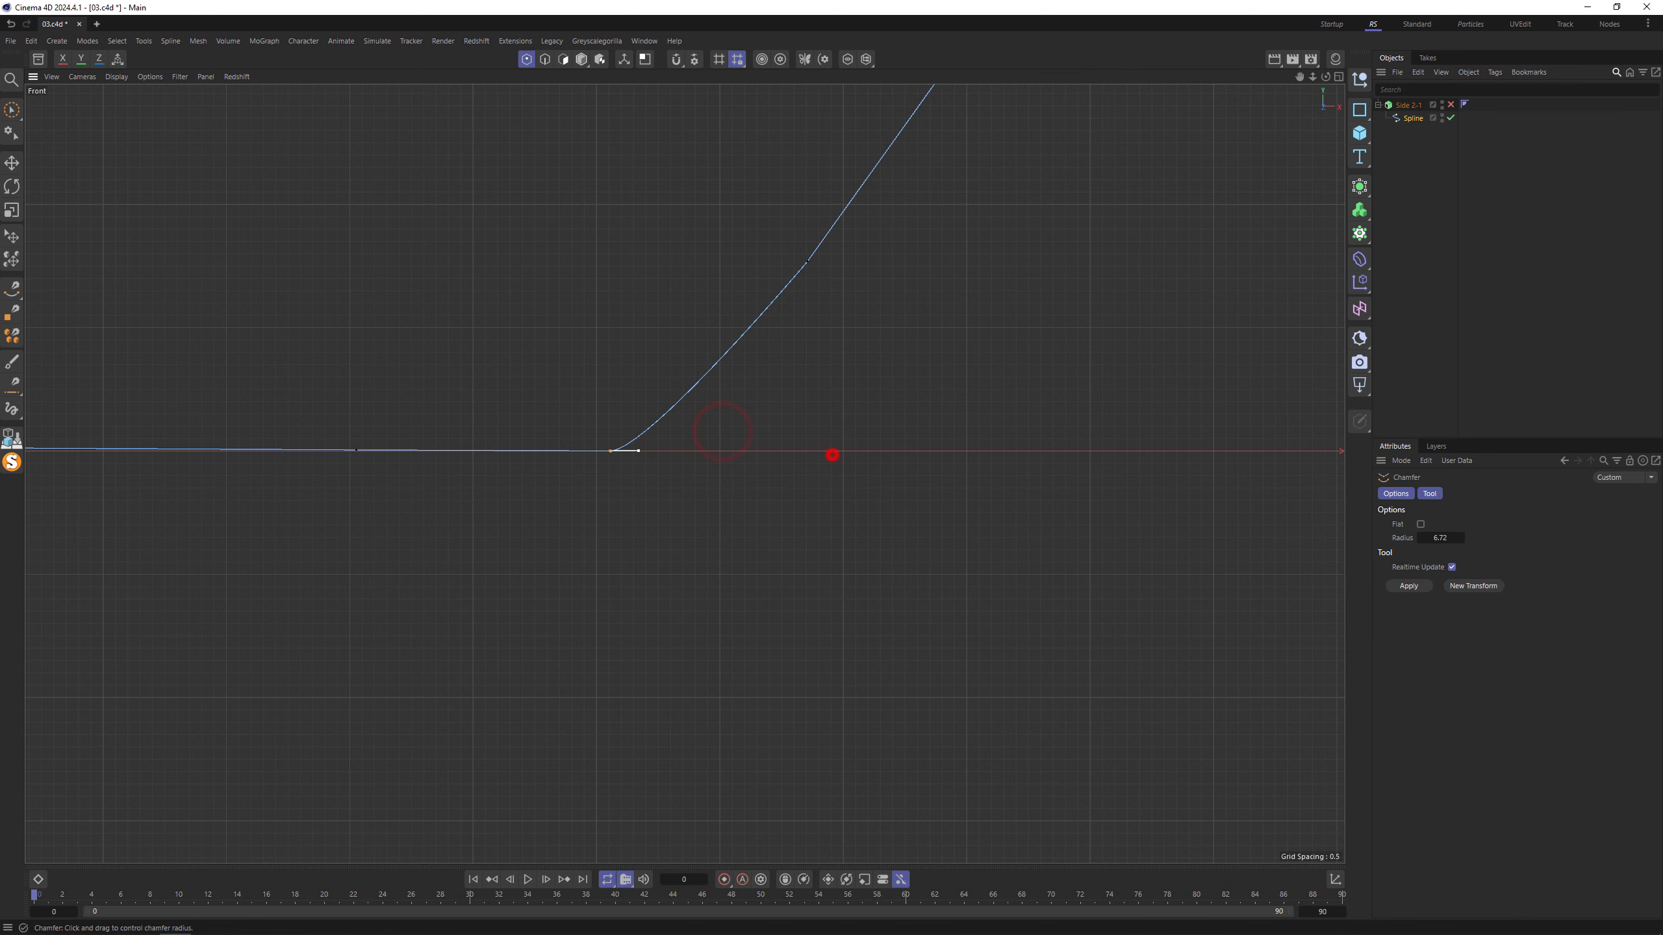
drag(832, 455, 976, 455)
scroll(726, 487, down, 3)
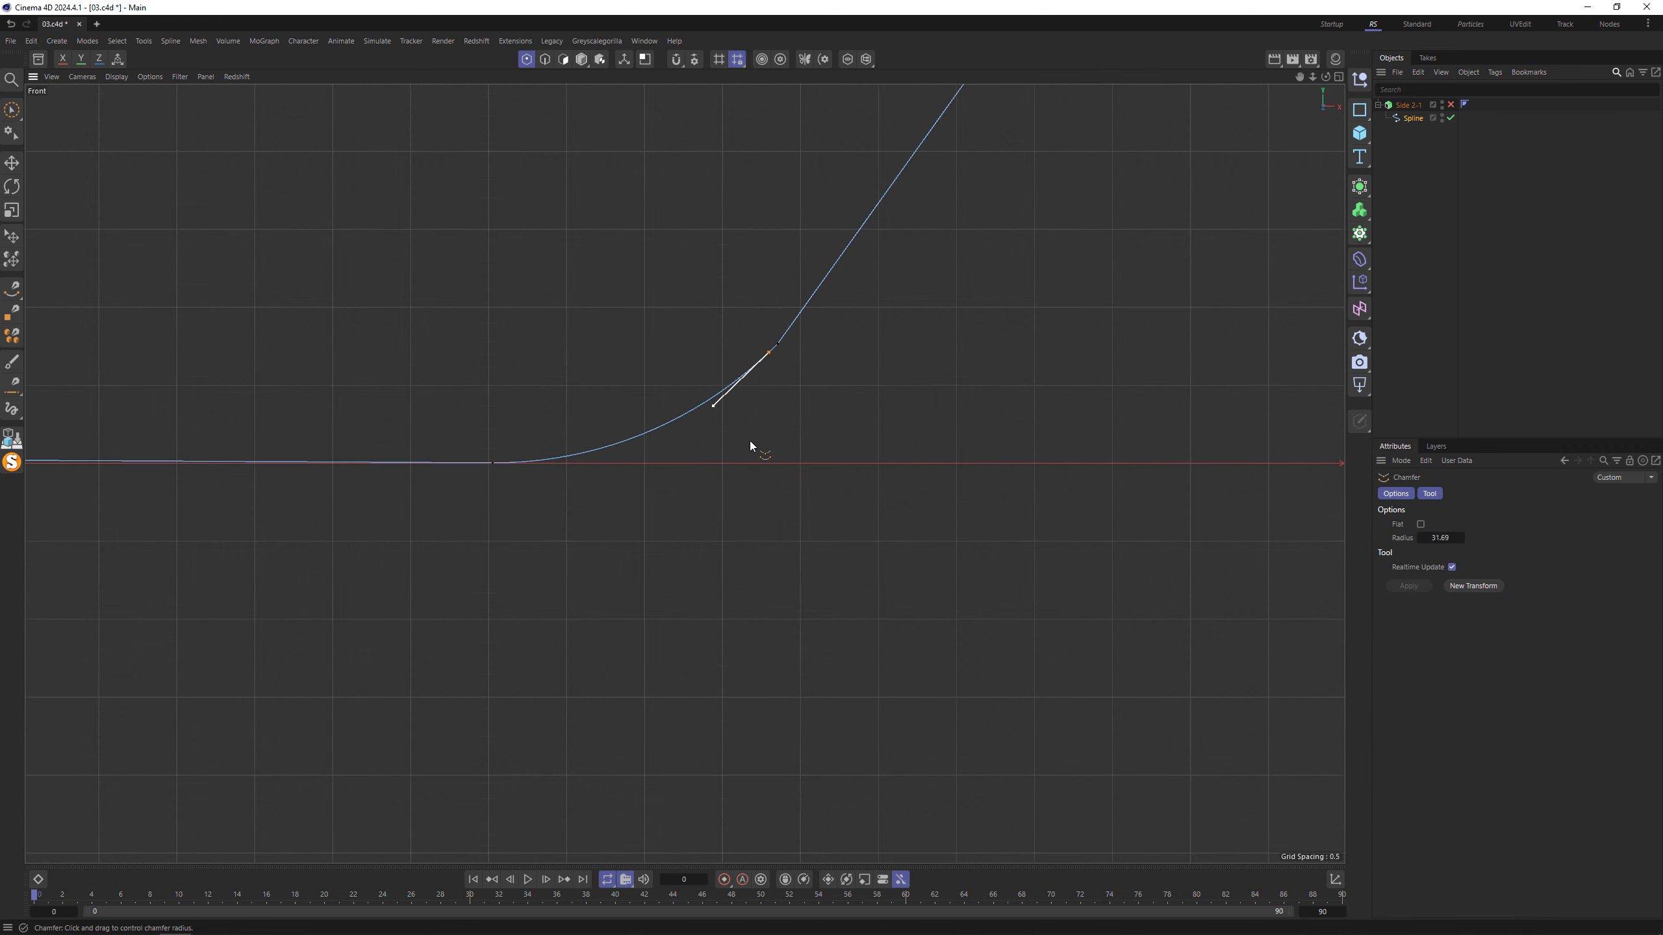
scroll(749, 446, down, 2)
Check the rounded corner's upper point, re-enable the Side 2-1 extrude and show the whole scene again.
key(e)
click(764, 375)
click(819, 404)
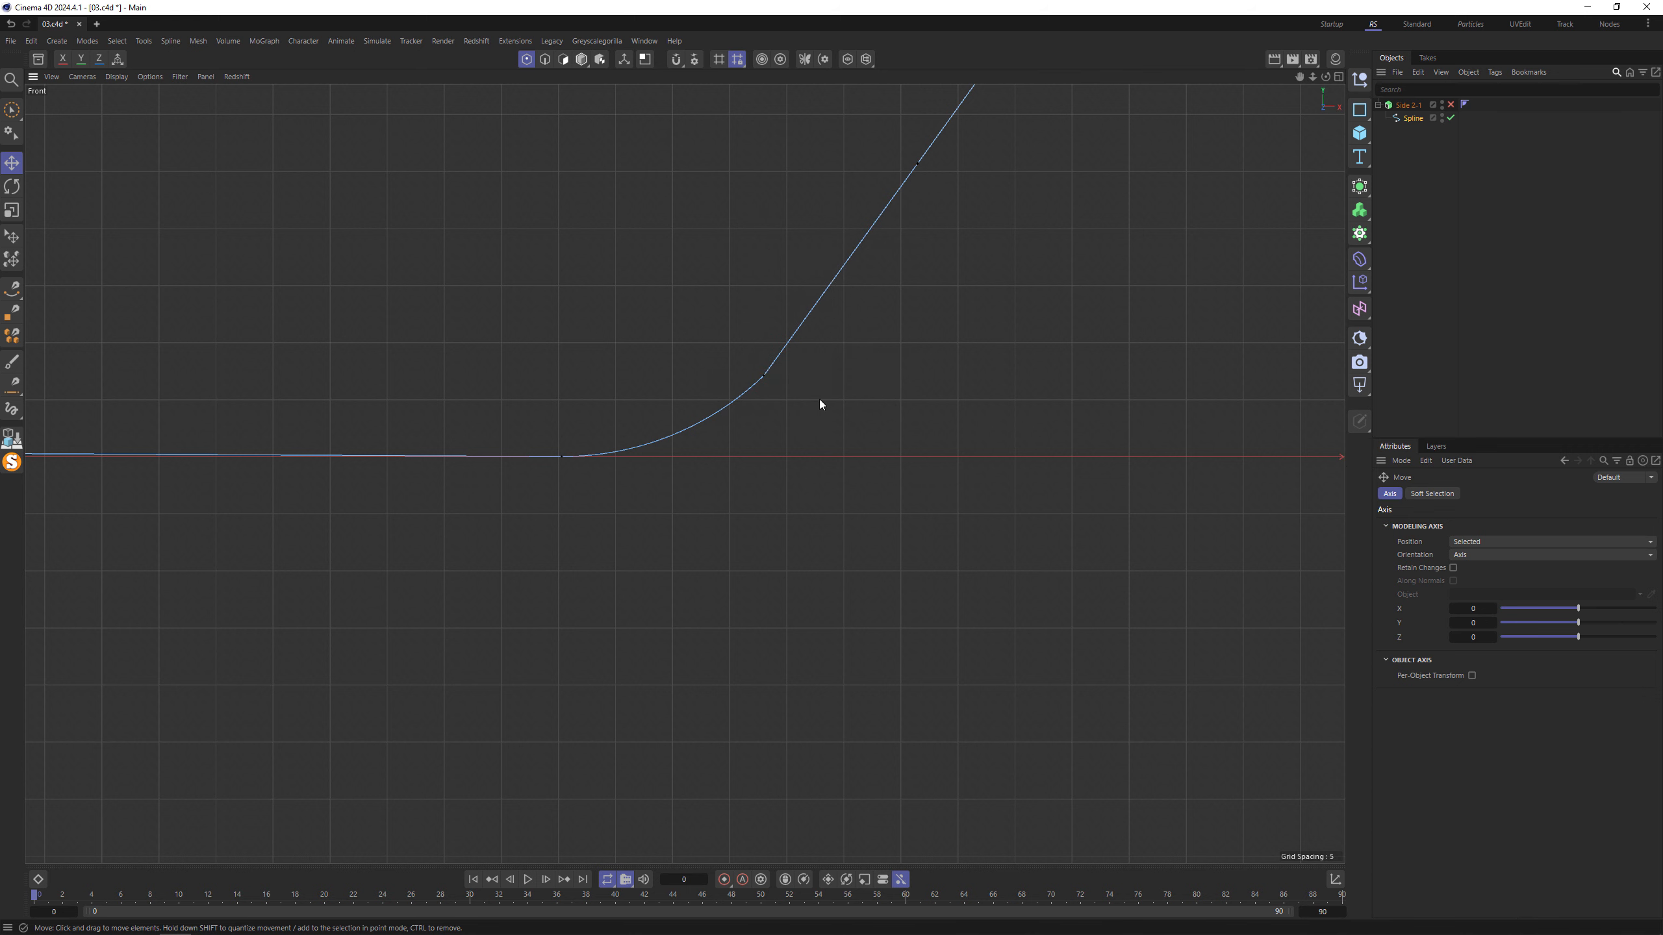
click(767, 376)
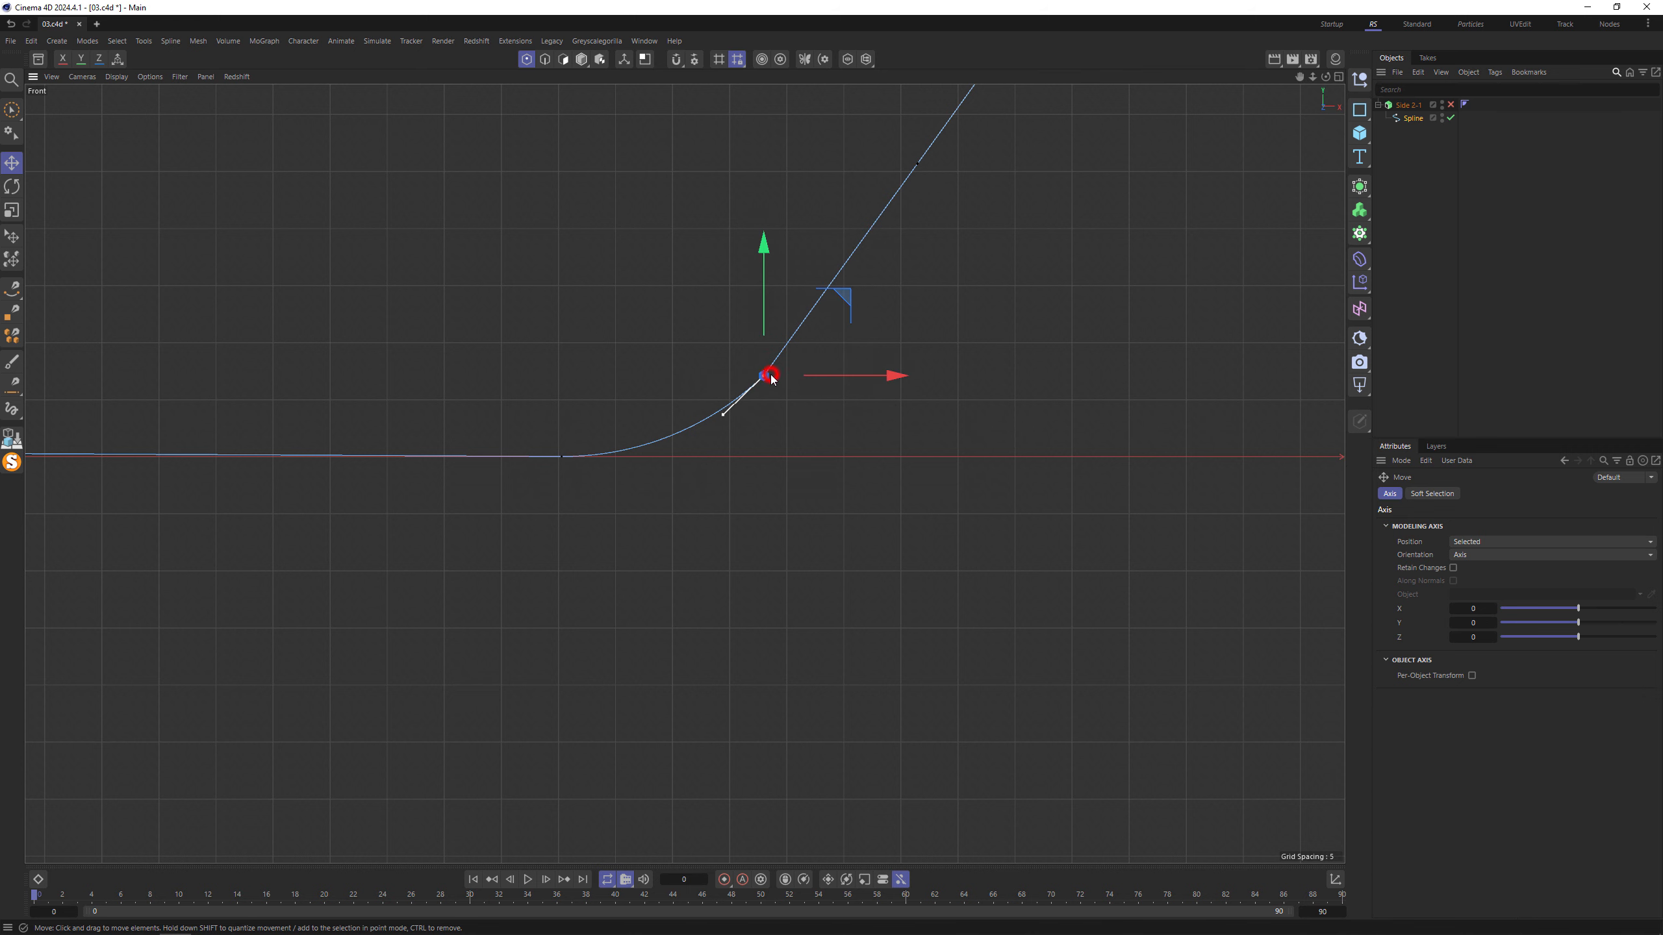
click(779, 424)
scroll(805, 318, down, 5)
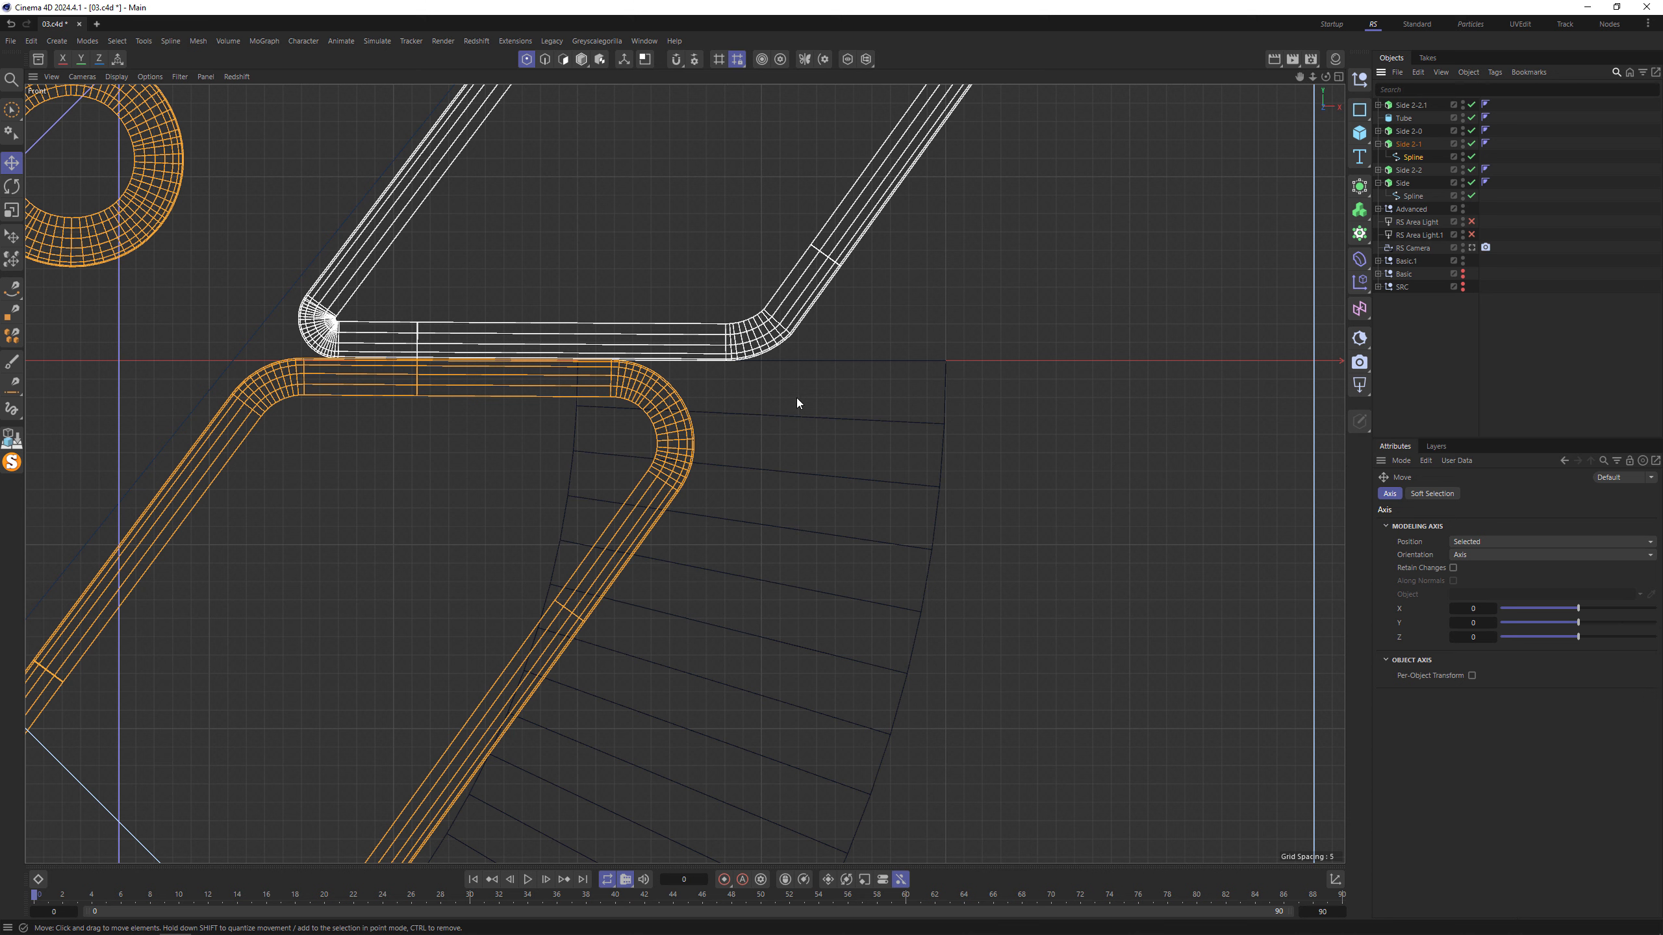
Return to the perspective view and isolate the dark half-ring tube behind the figure.
middle_click(630, 403)
middle_click(387, 364)
mouse_move(822, 468)
alt+mouse_down()
mouse_move(843, 471)
mouse_move(788, 470)
mouse_move(914, 431)
mouse_move(1012, 436)
mouse_move(1061, 393)
alt+mouse_up()
click(853, 472)
key(alt+s)
Group the tube under a null and name it Back Wings.
click(1406, 113)
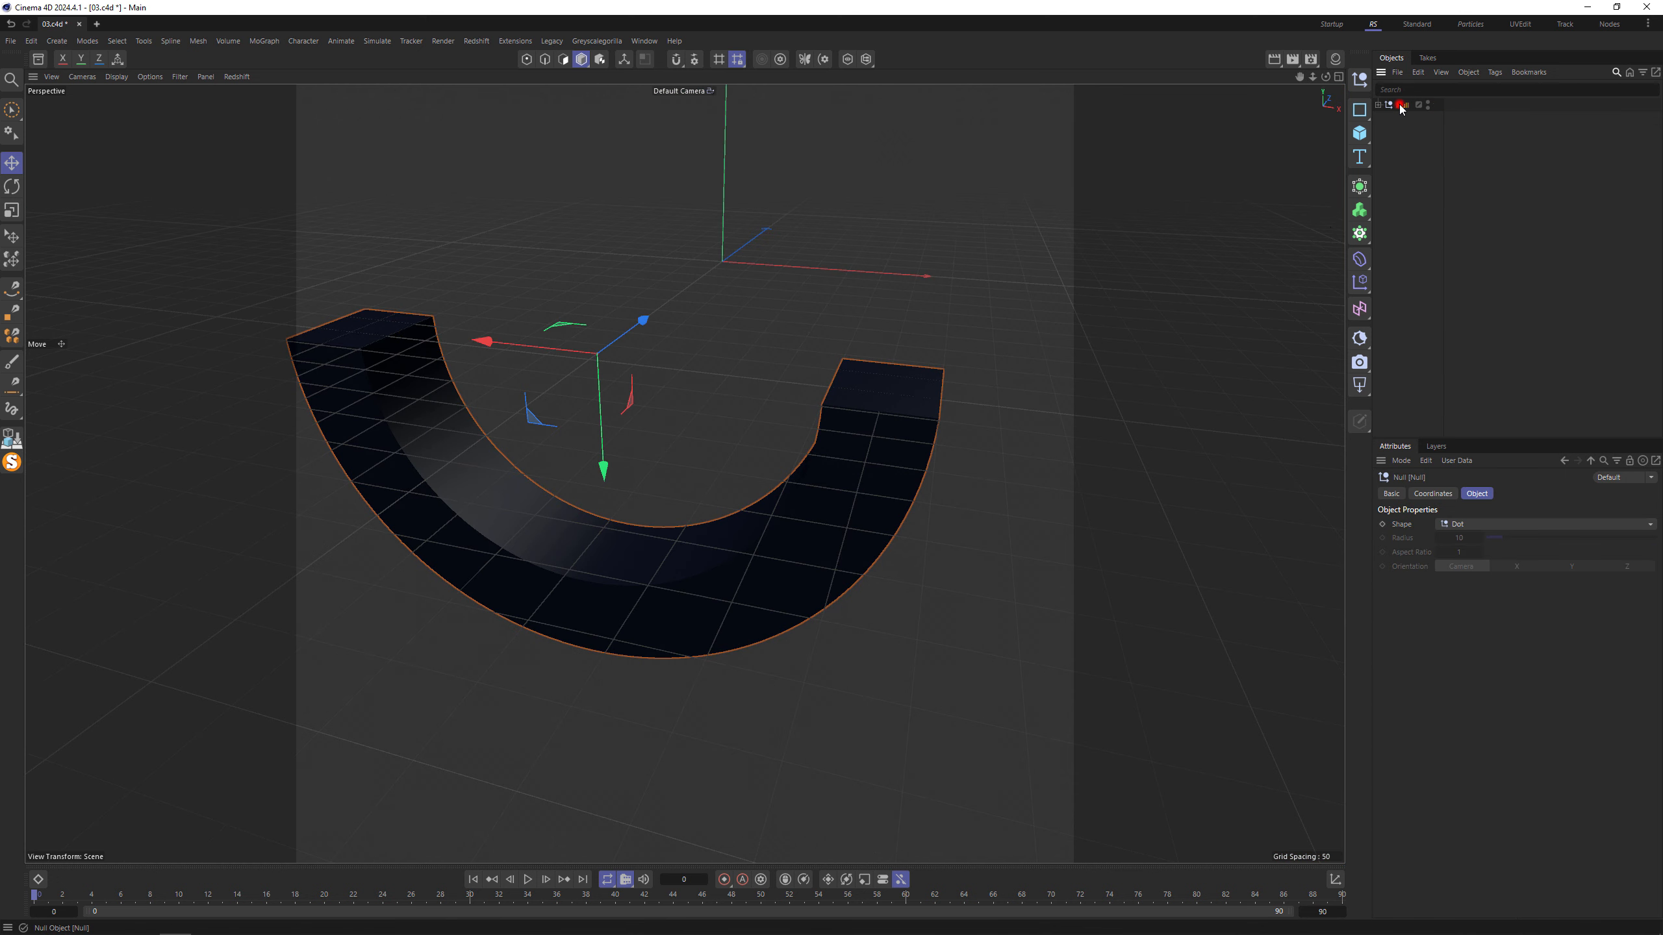
key(alt+g)
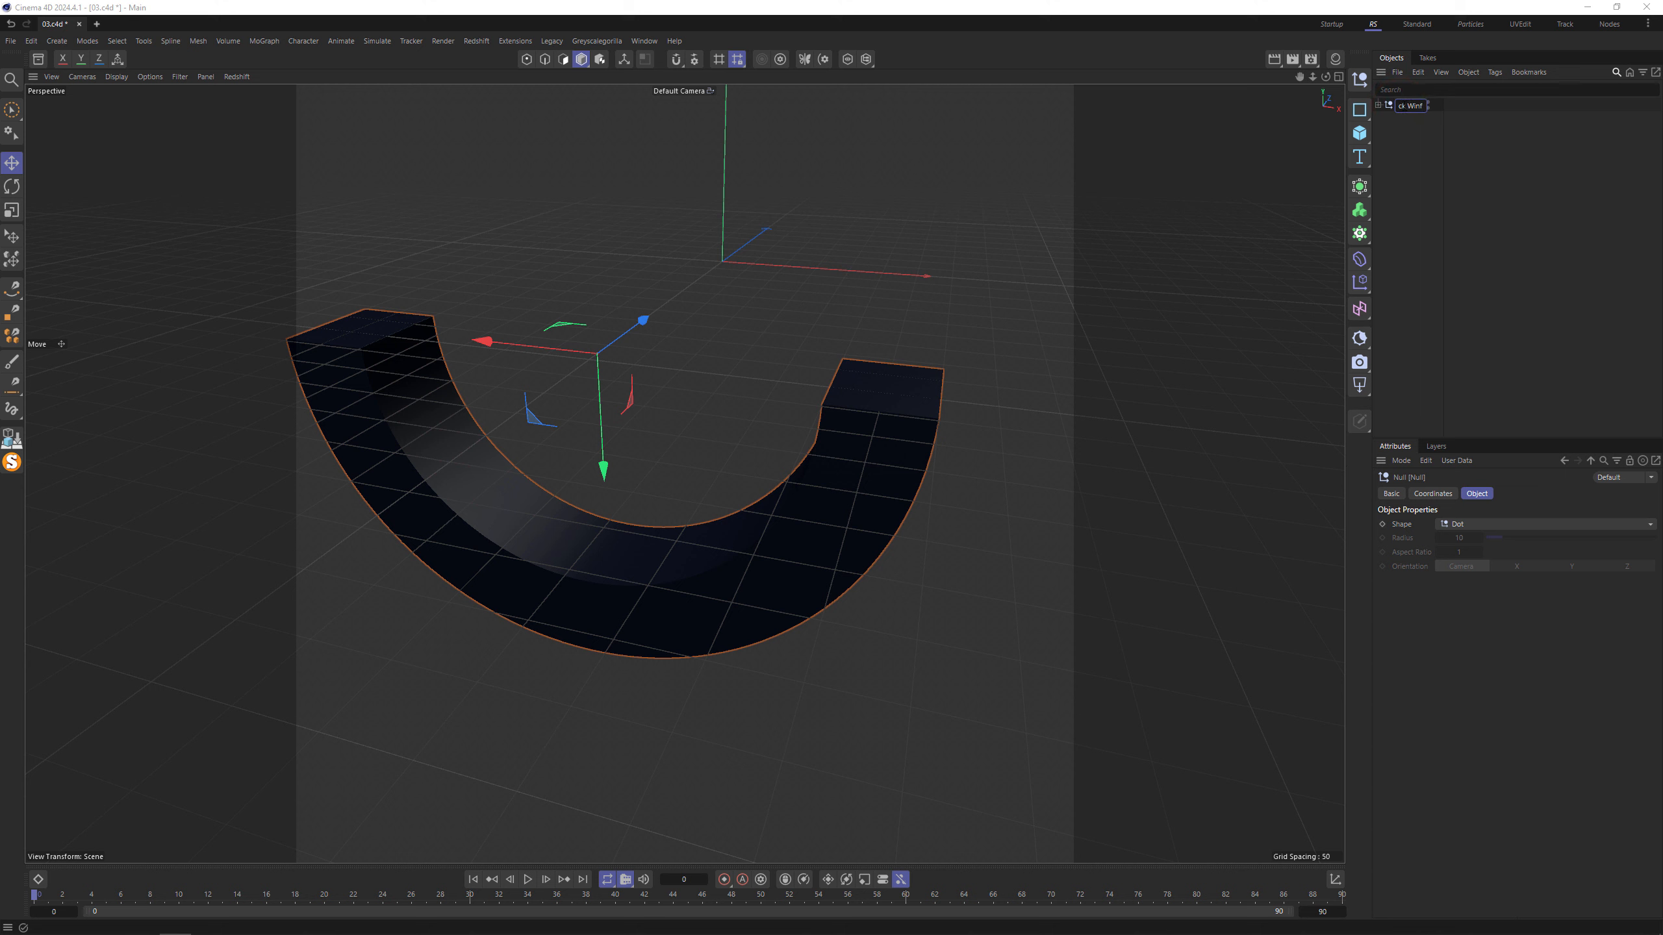
text(Back Wing)
text(s)
key(Return)
Place the tube inside Back Wings under a new Subdivision Surface.
click(1378, 105)
click(1407, 119)
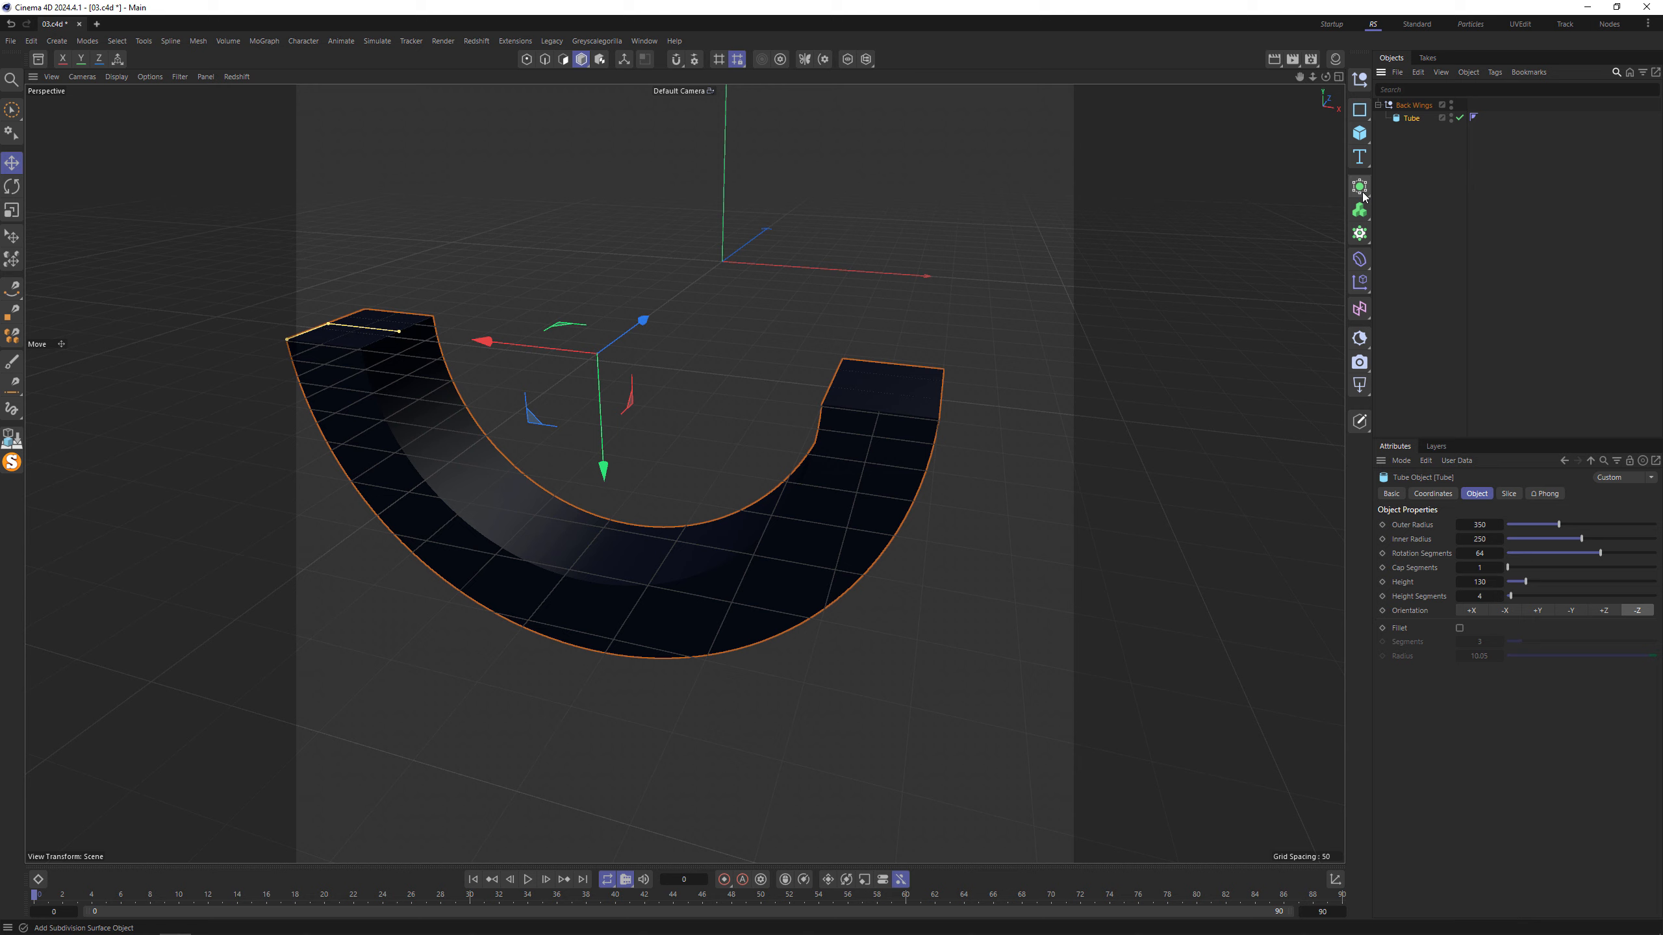
alt+click(1359, 187)
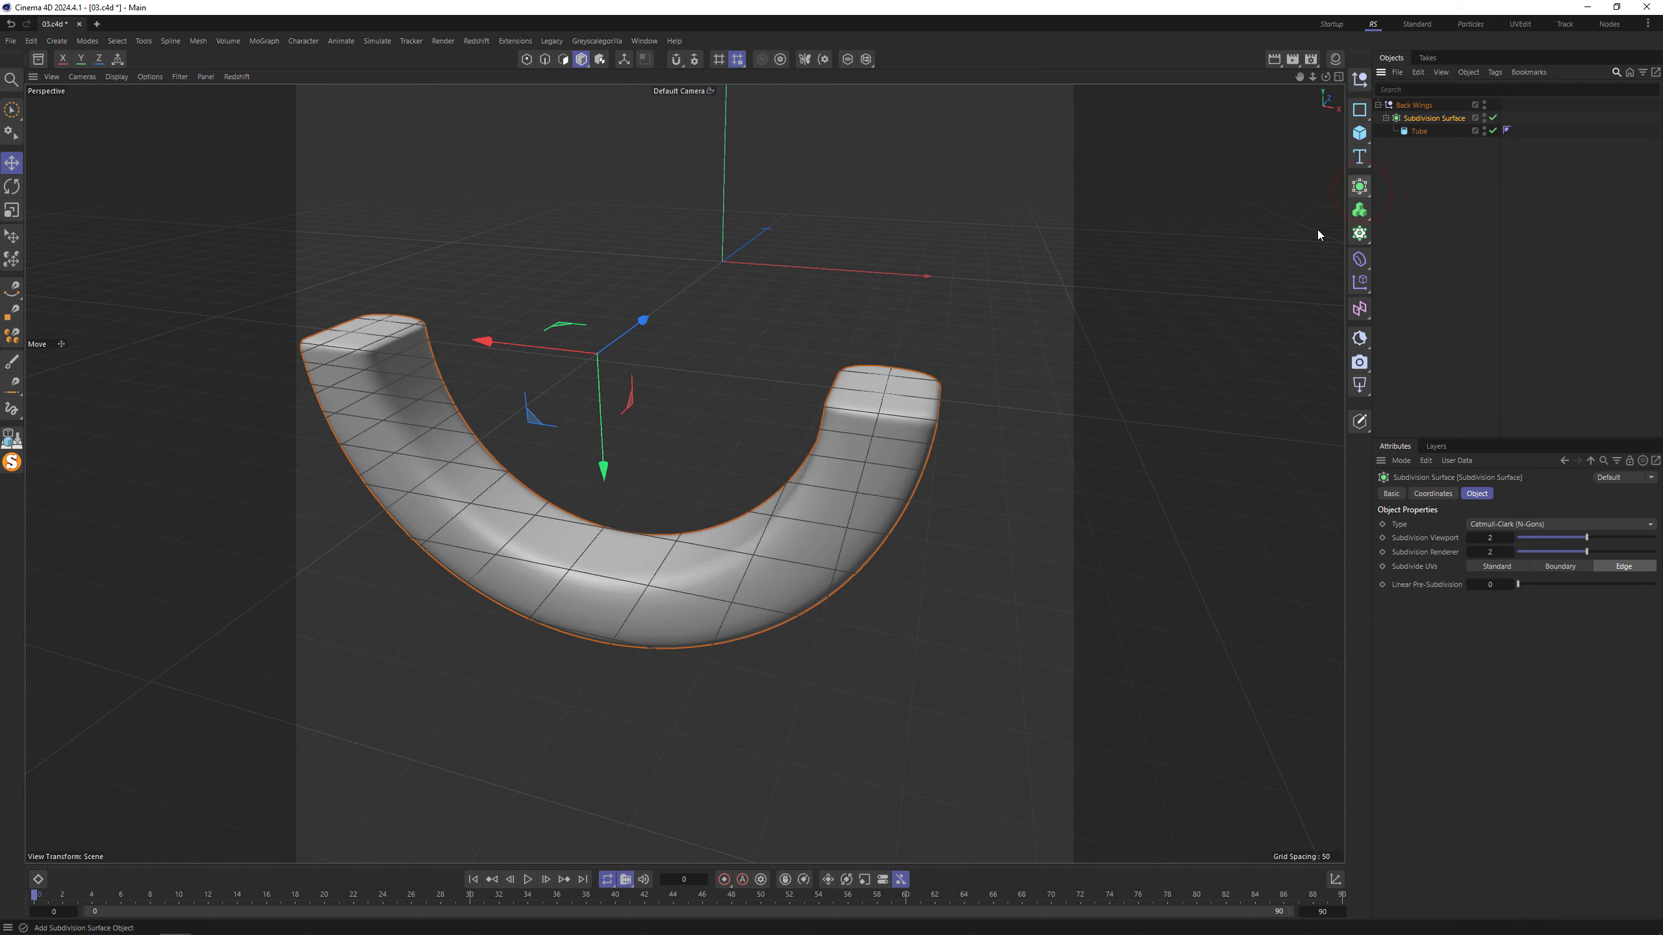
Enable the Tube's fillet and disable the Subdivision Surface to inspect the rounding at the tube's end.
alt+drag(868, 418, 970, 377)
scroll(836, 423, up, 5)
scroll(837, 423, up, 2)
alt+drag(836, 422, 753, 473)
click(1418, 132)
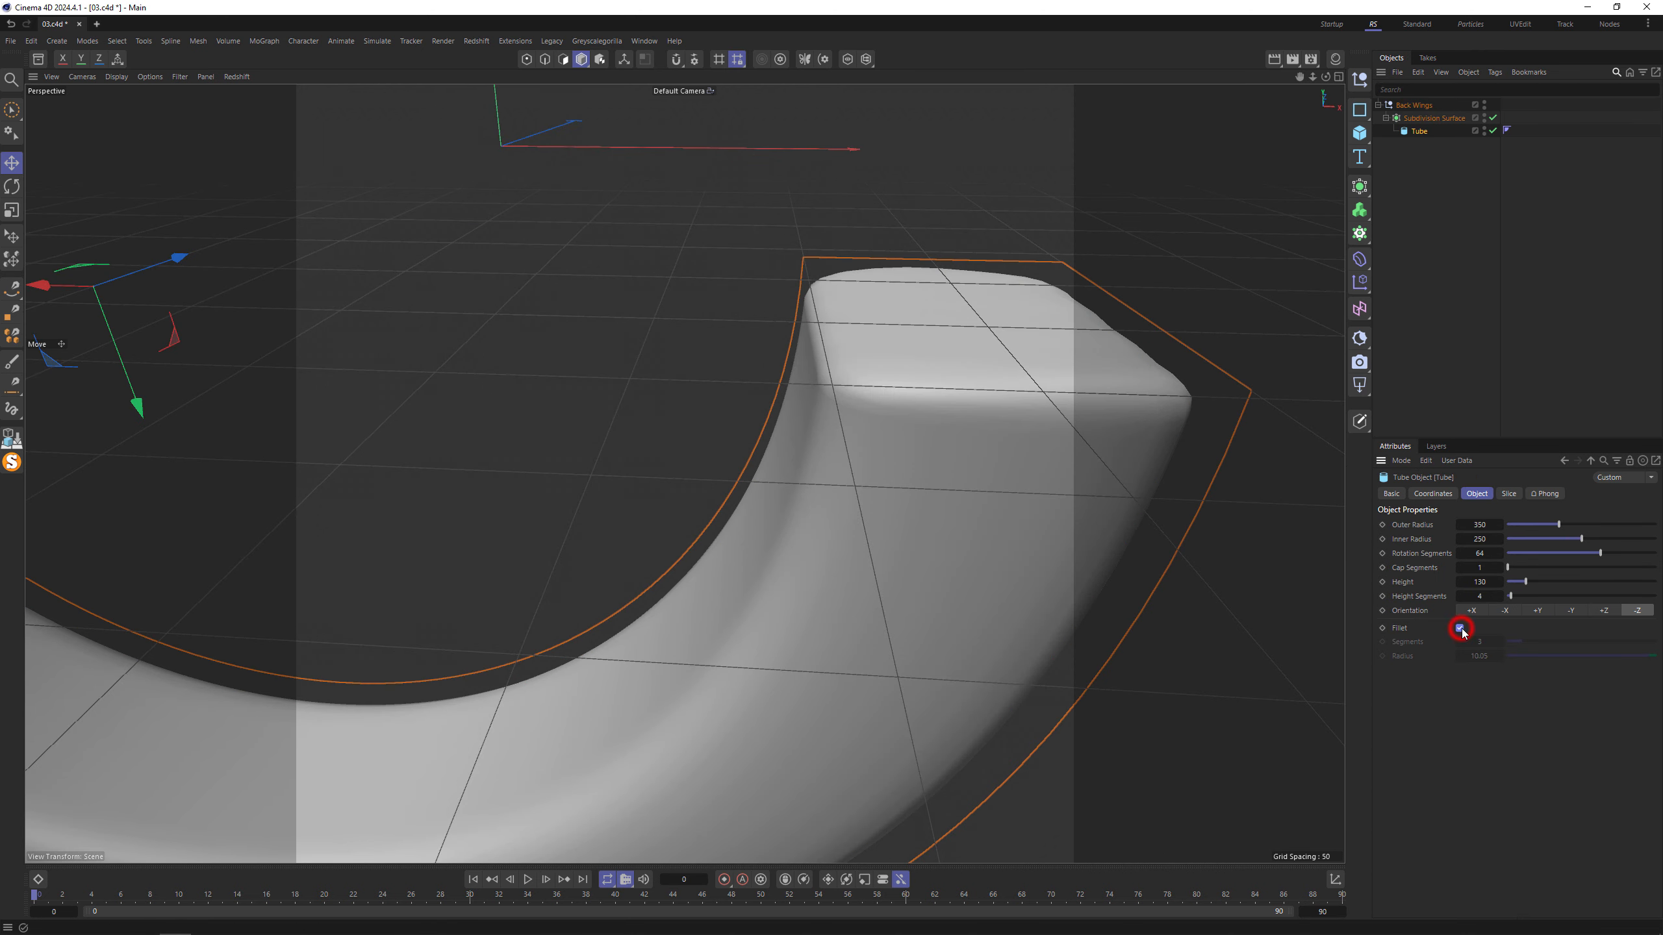
click(1460, 628)
click(1492, 118)
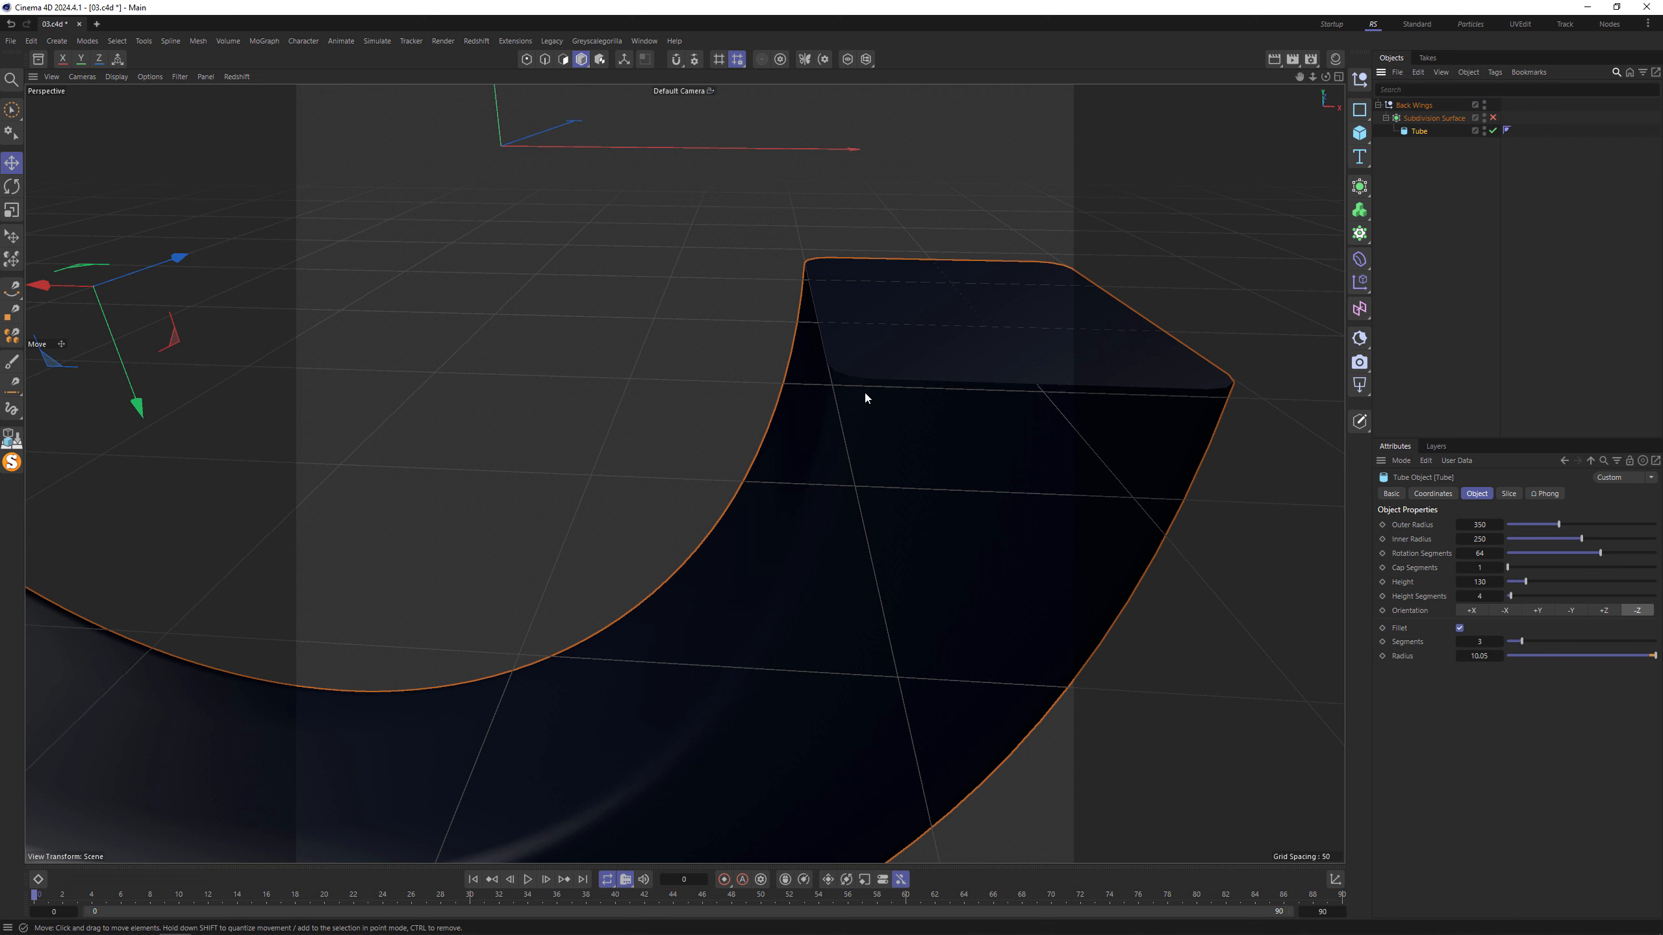
Switch the viewport to wireframe display and view the tube's end cap mesh.
key(n)
key(g)
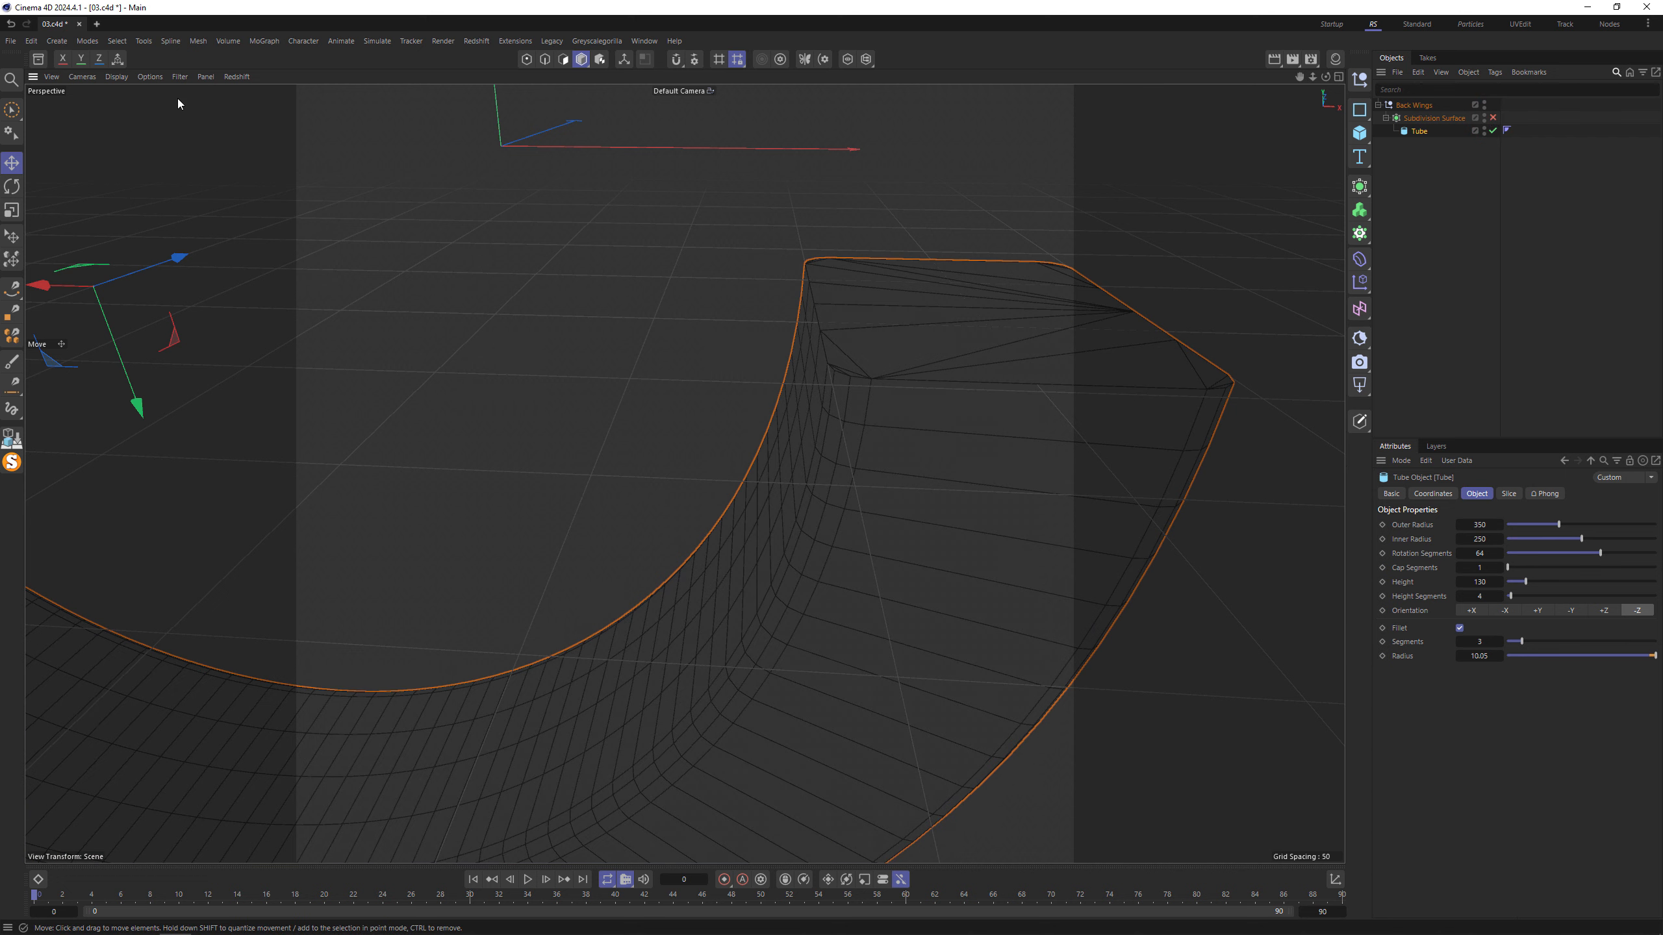
click(179, 76)
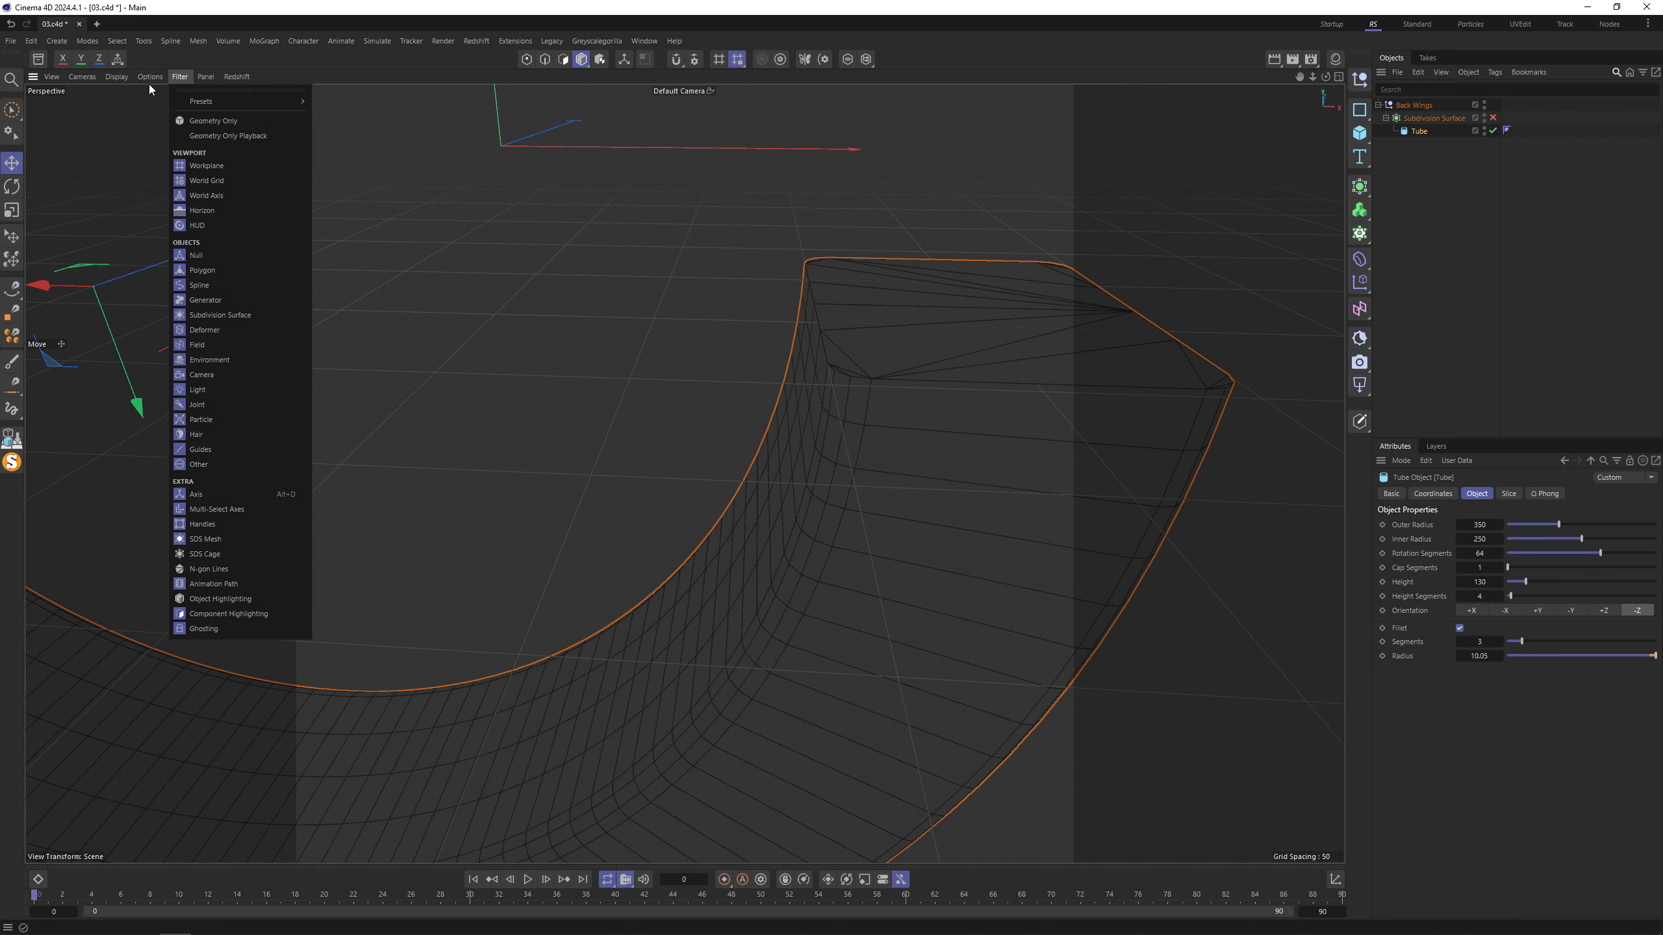
click(549, 3)
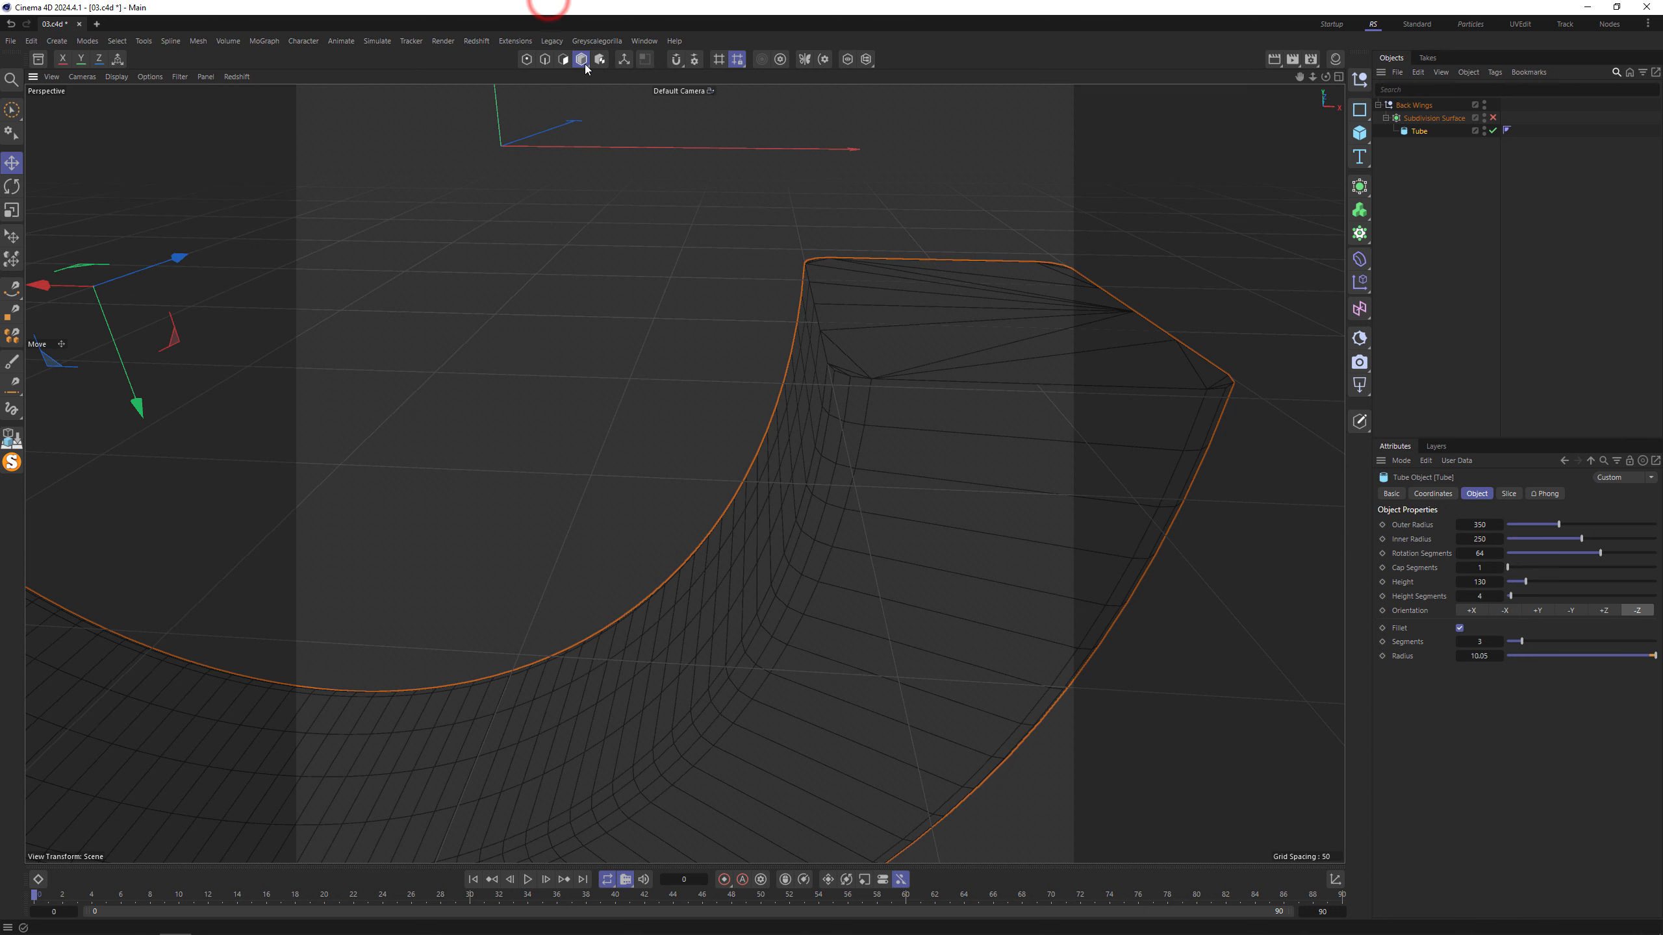
alt+drag(928, 425, 943, 418)
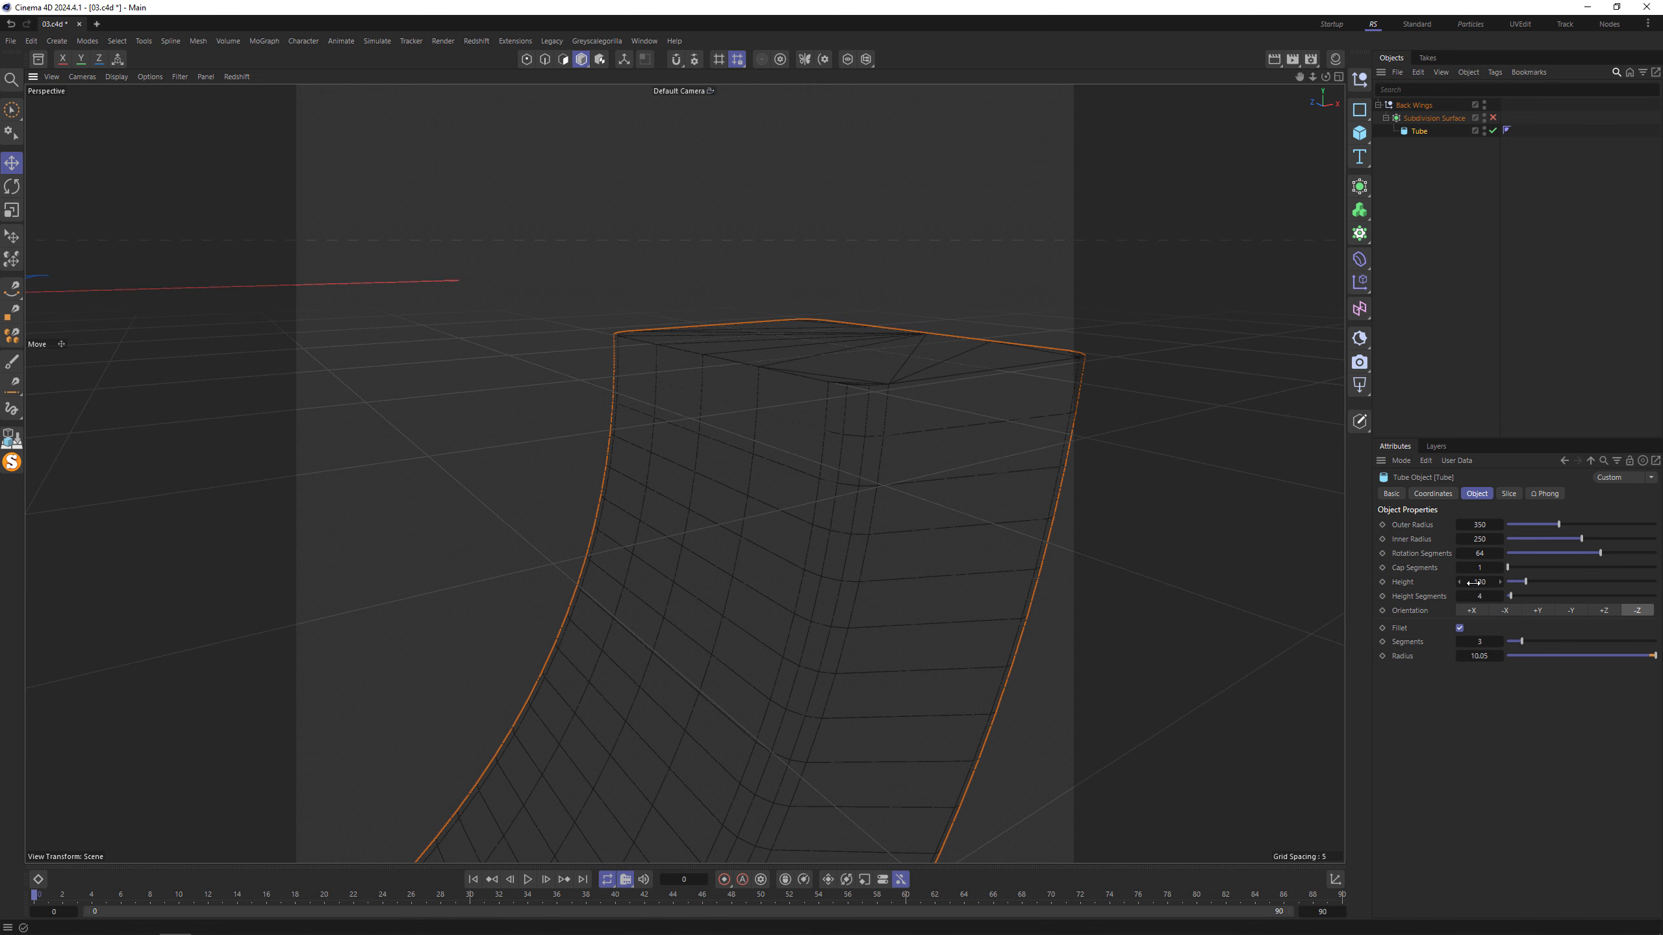
Turn off the Tube's fillet and re-enable the Subdivision Surface to view its wireframe mesh.
click(1460, 628)
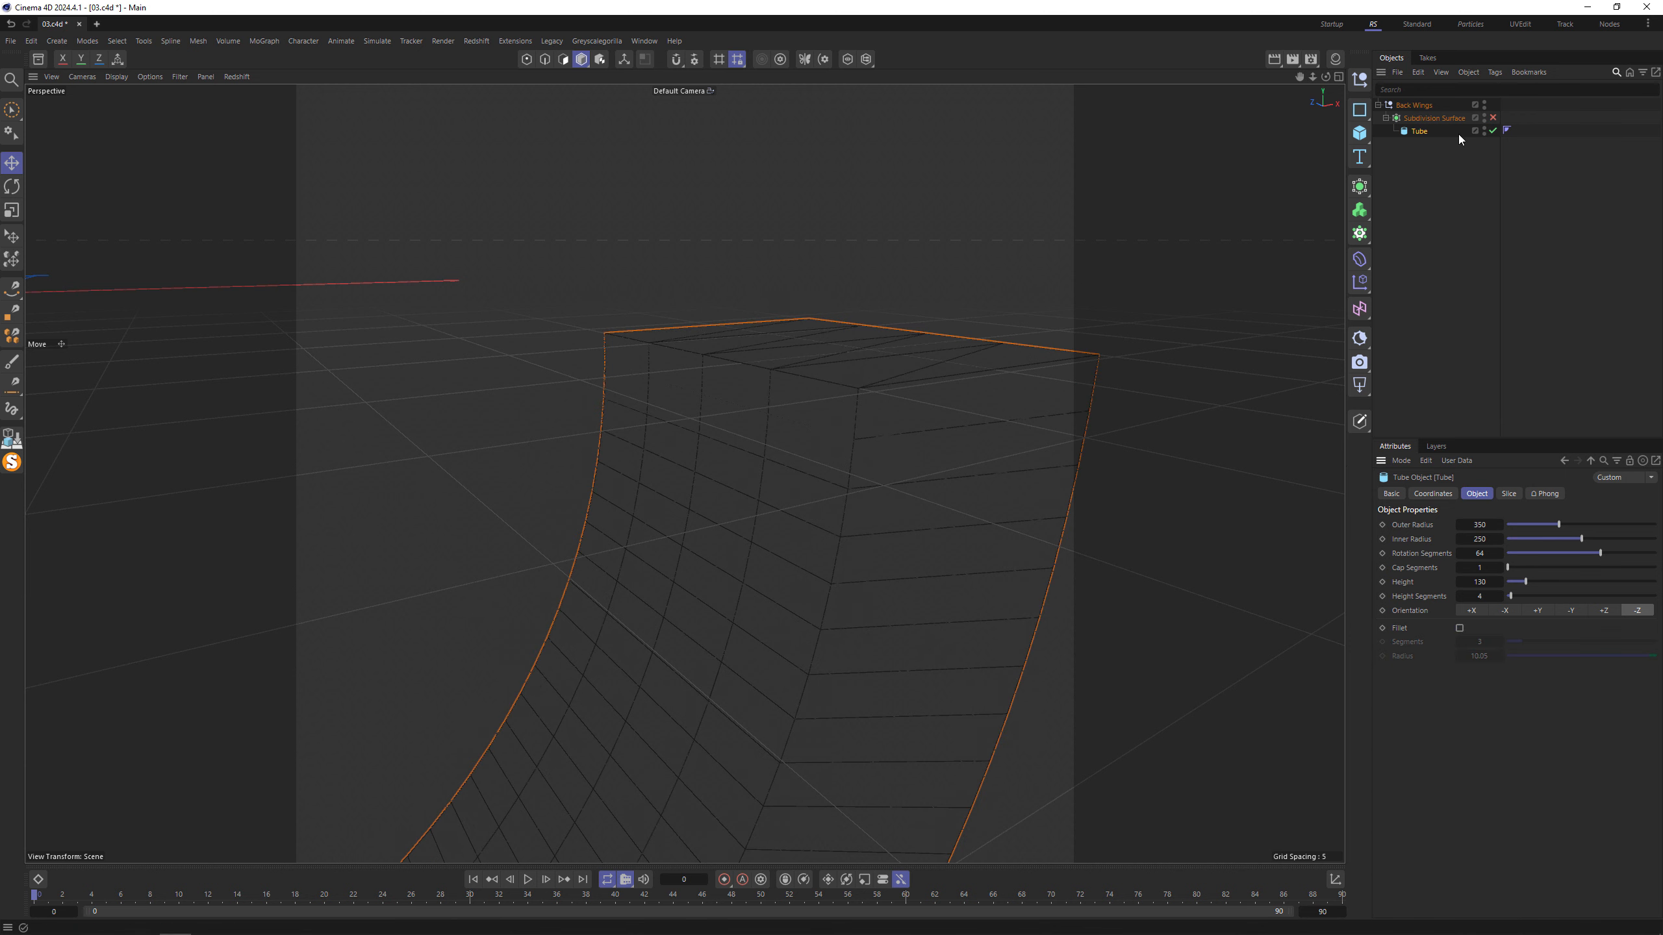
click(1494, 119)
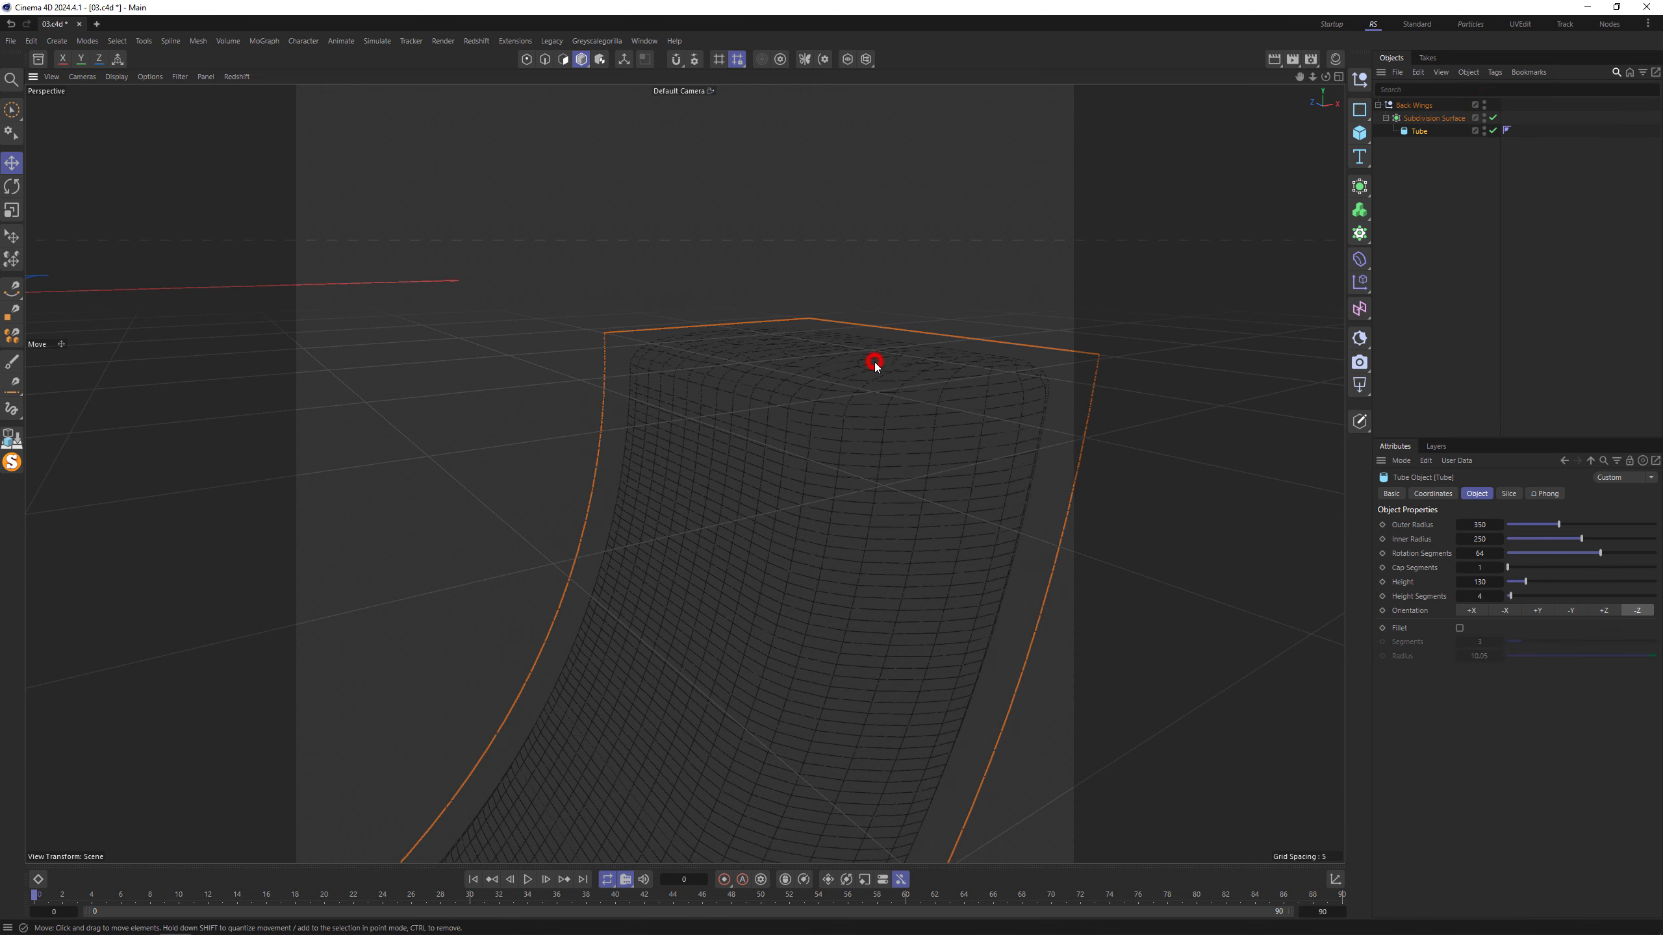
alt+drag(877, 364, 707, 373)
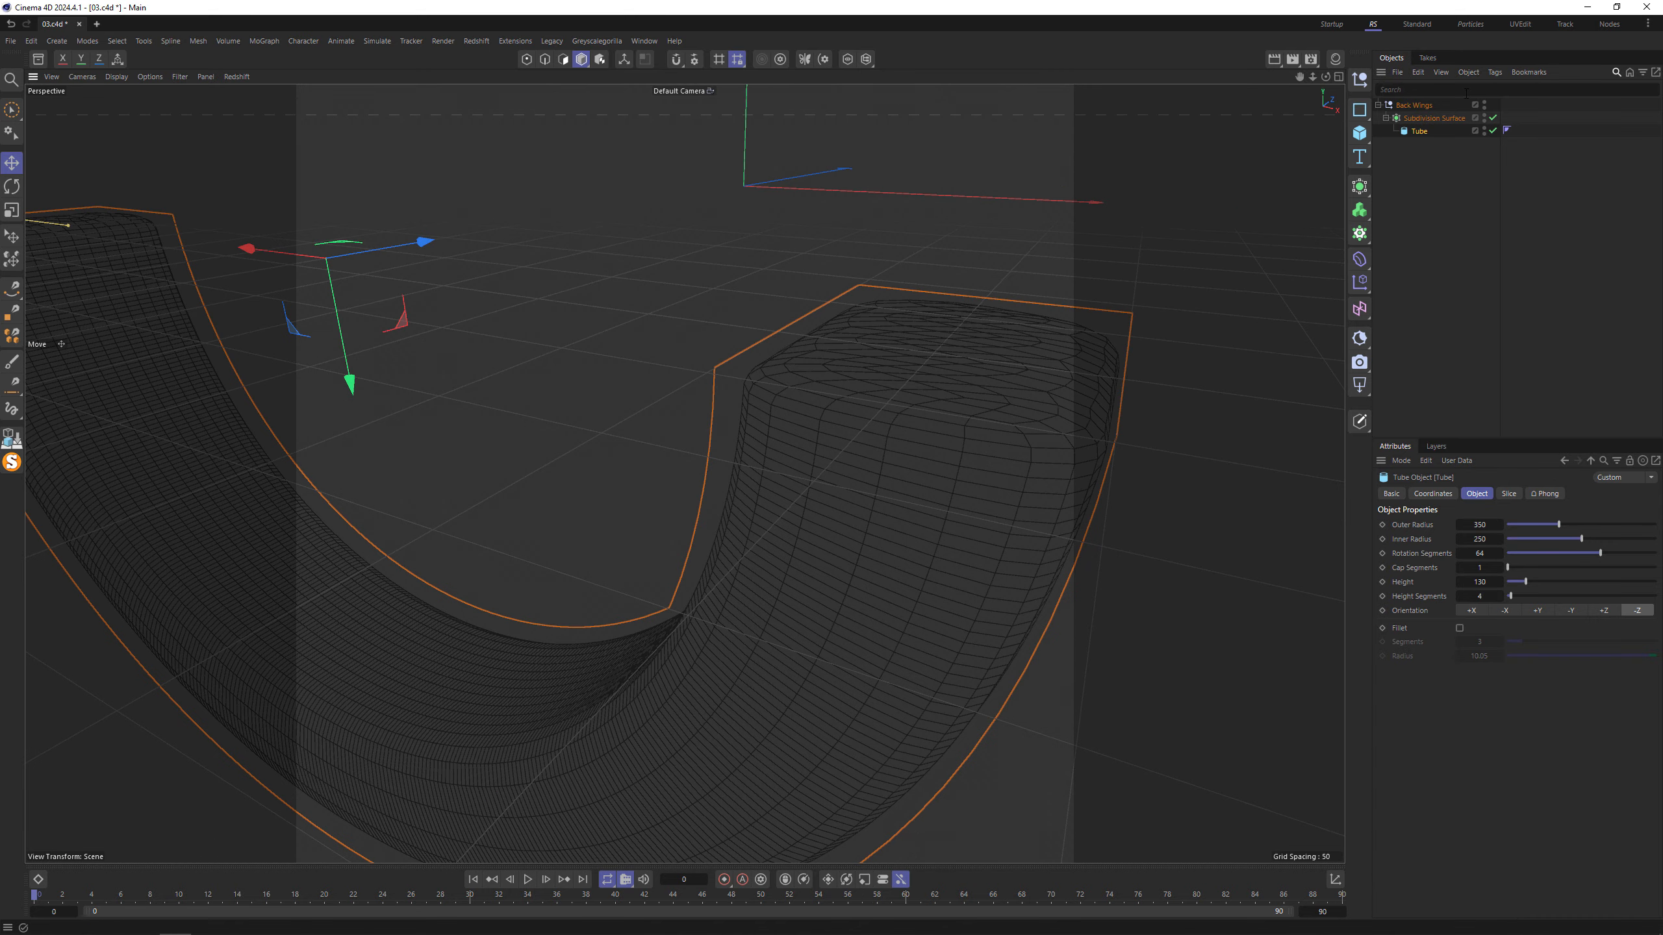
Set the Subdivision Surface's viewport level to 2 and its renderer level to 3.
click(1430, 118)
click(1510, 549)
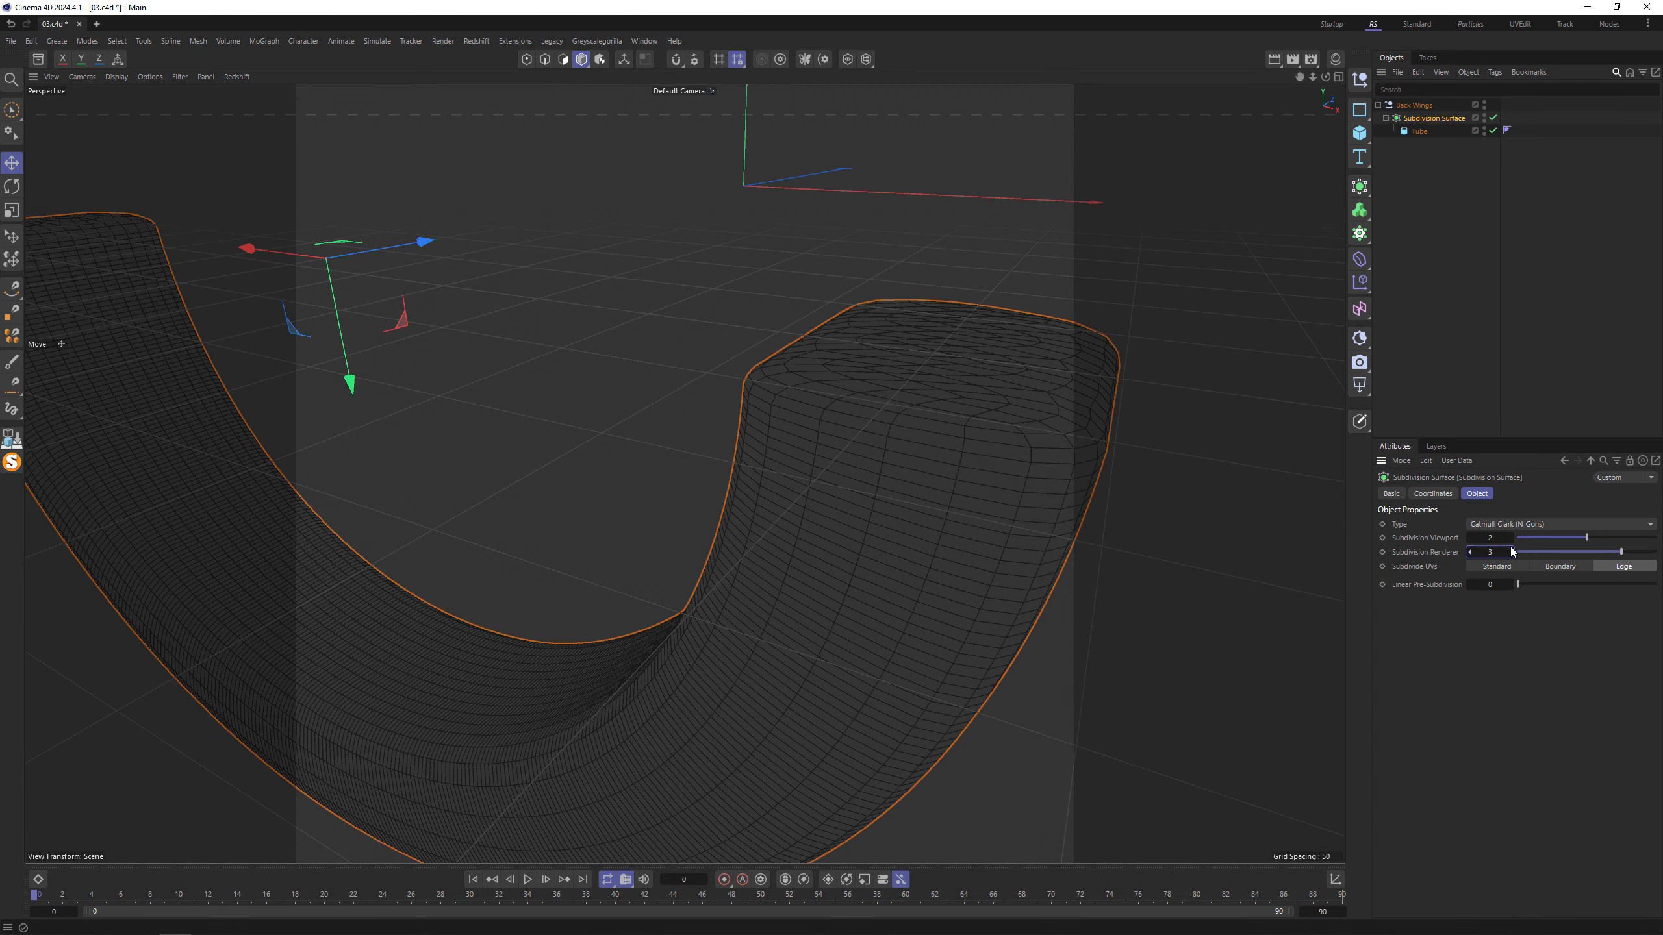
click(1508, 535)
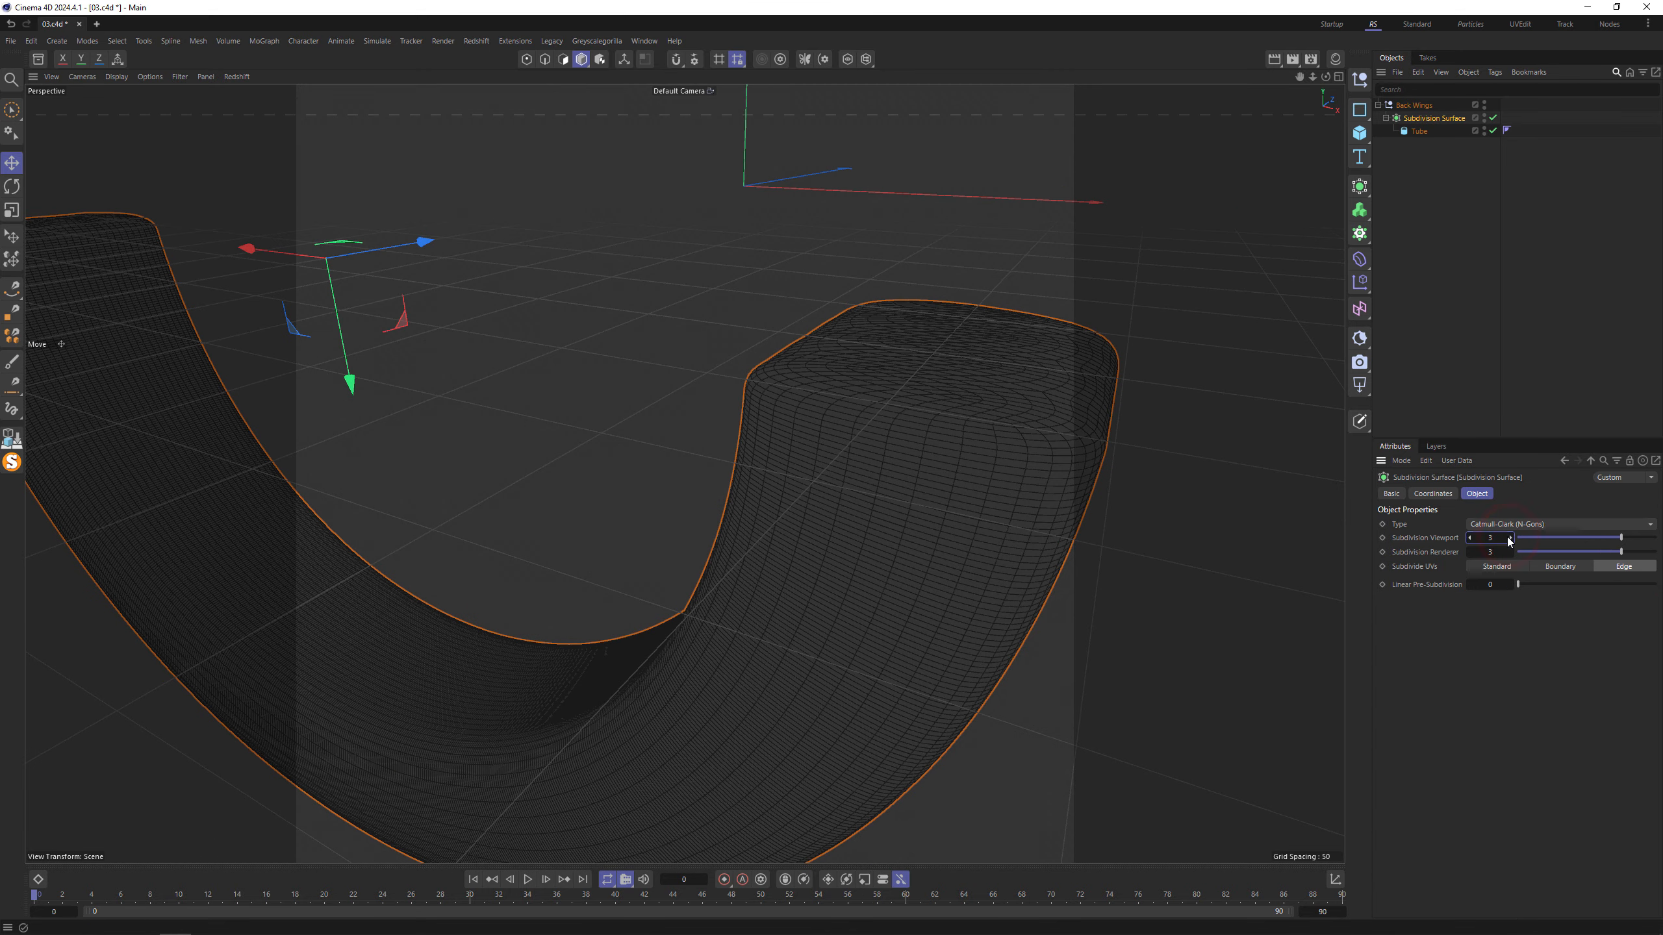
click(1469, 552)
click(1470, 538)
click(1469, 538)
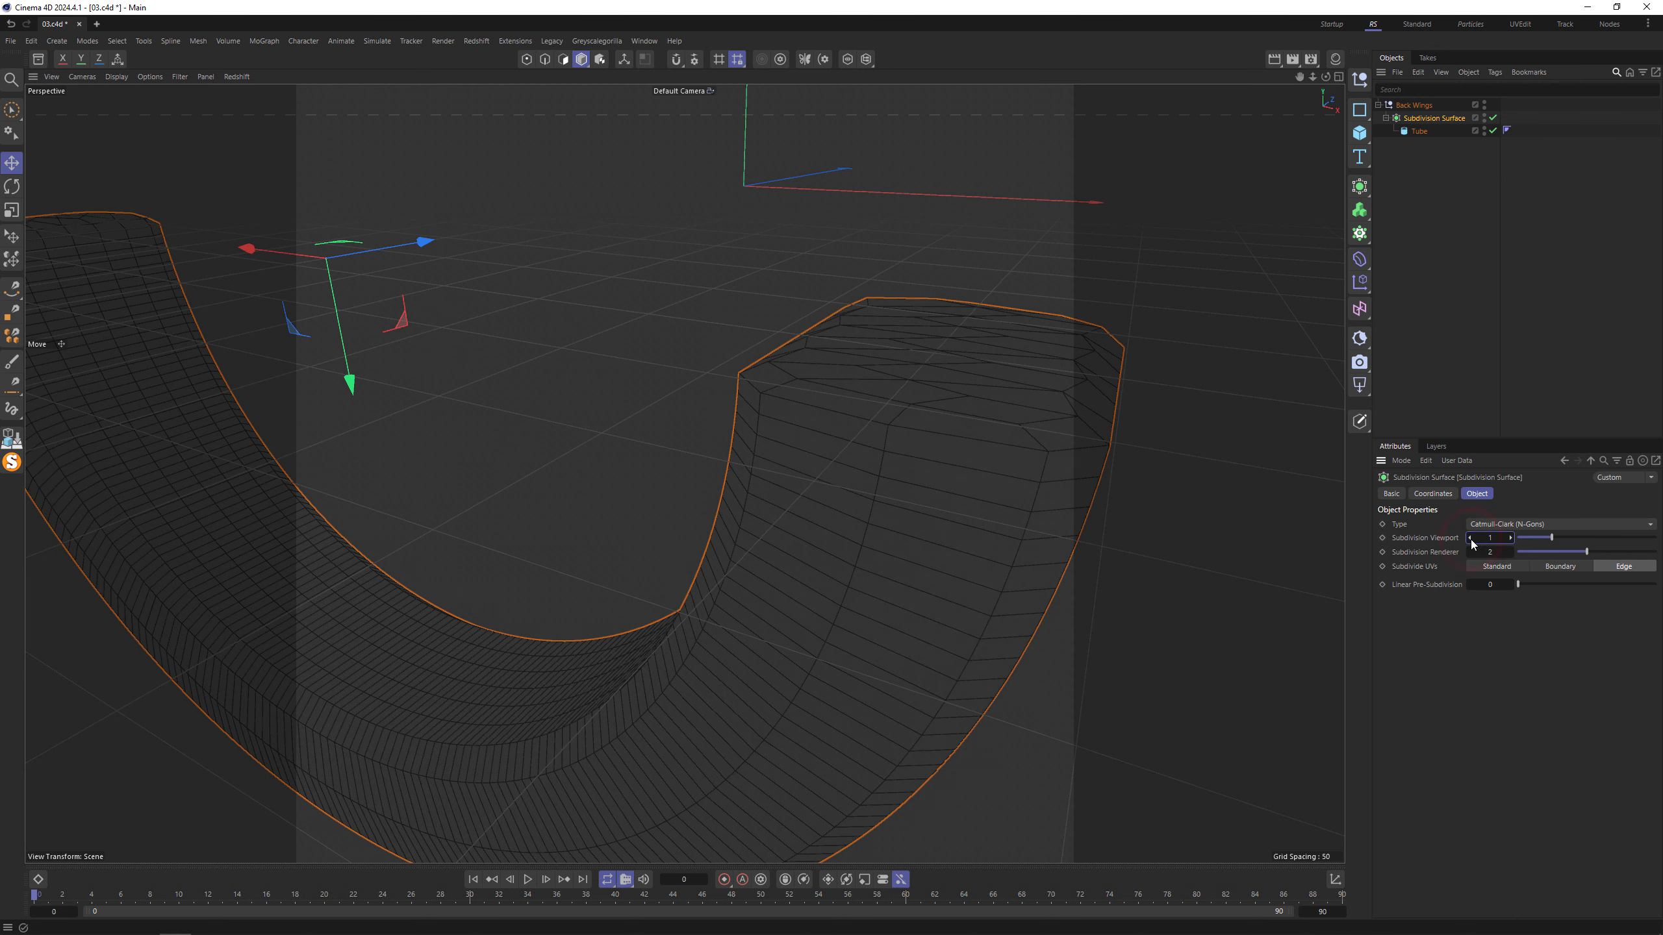
click(1510, 539)
click(1510, 552)
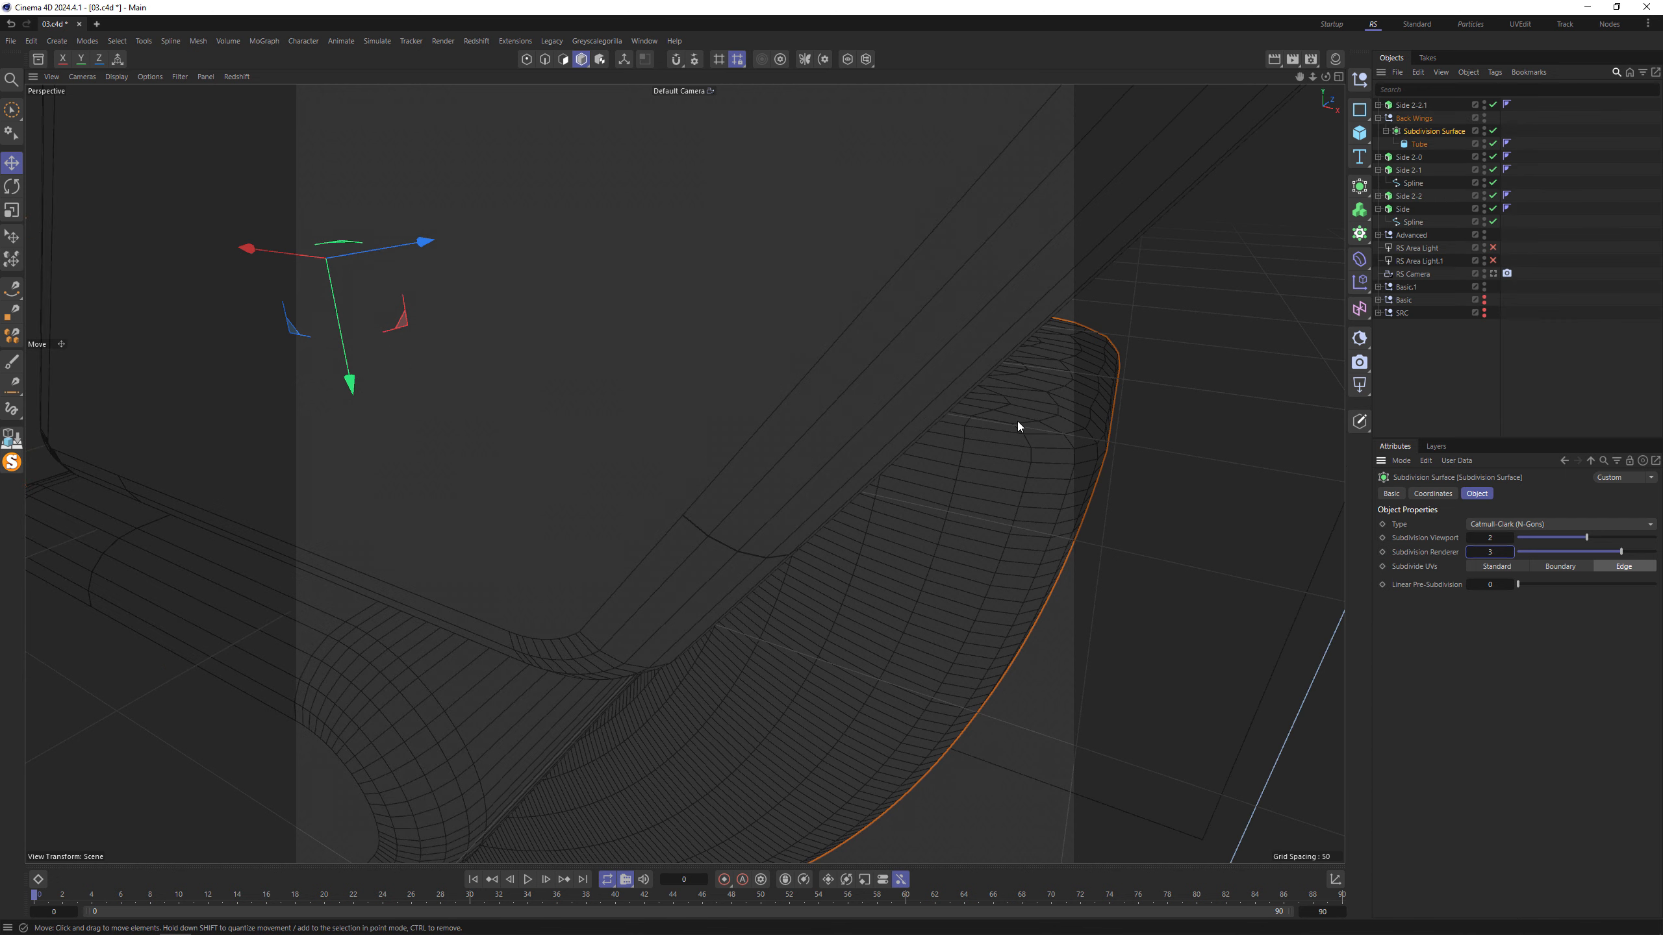
Show the whole scene through the RS Camera and save the project.
scroll(999, 436, down, 5)
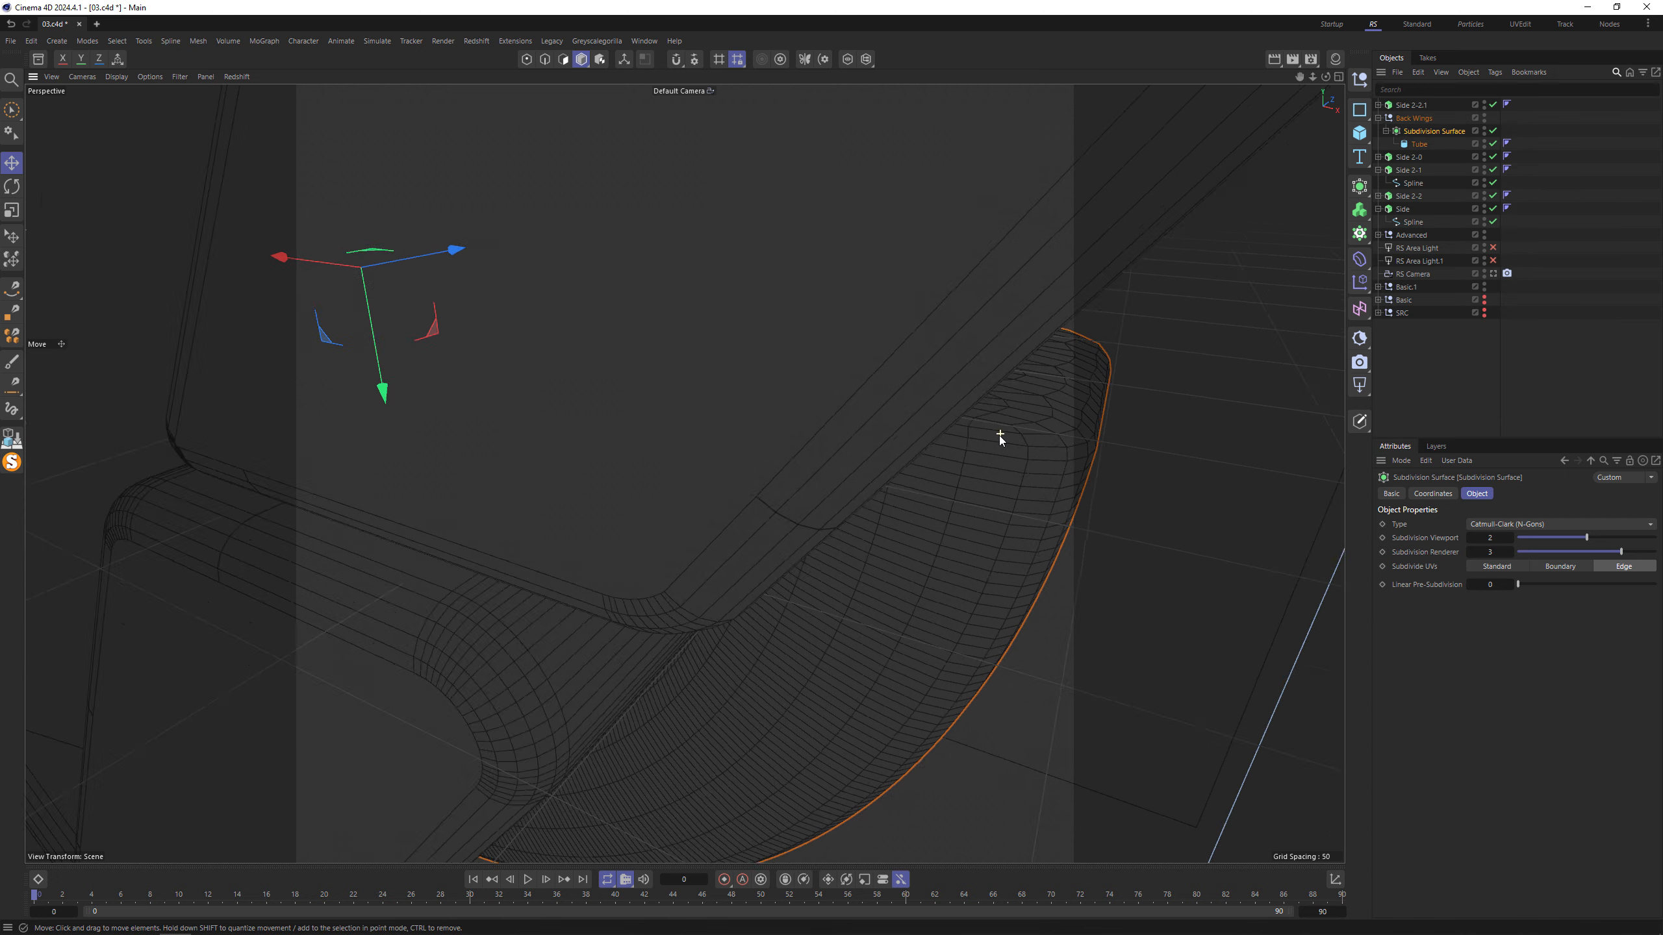
alt+drag(1000, 442, 870, 397)
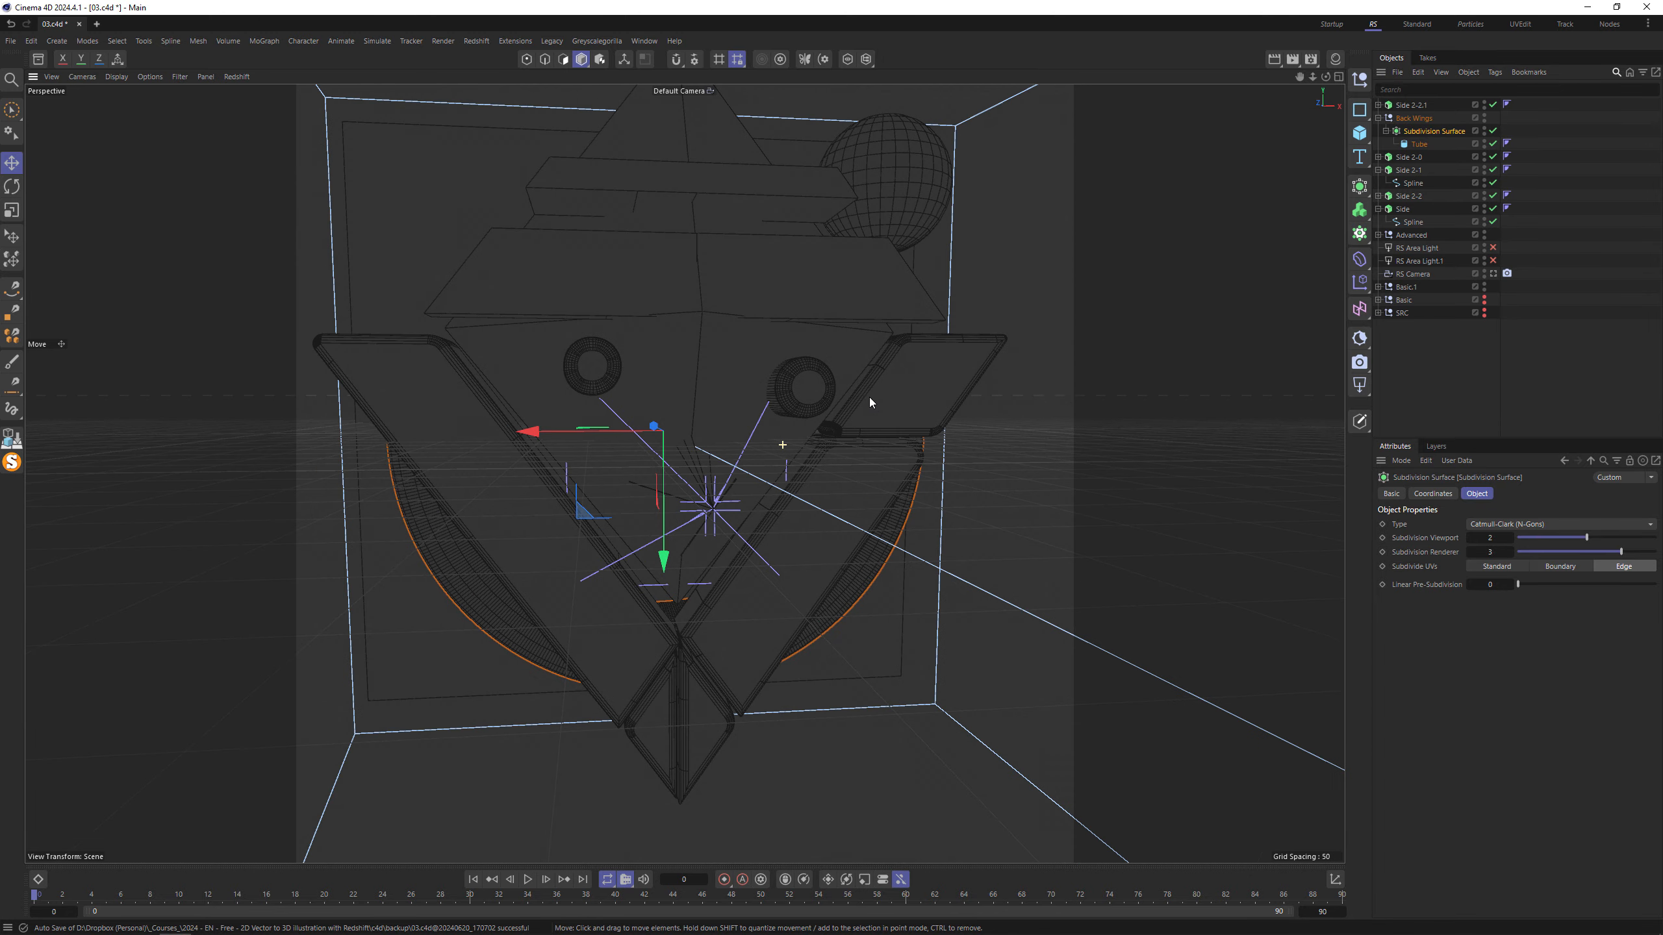
click(1493, 274)
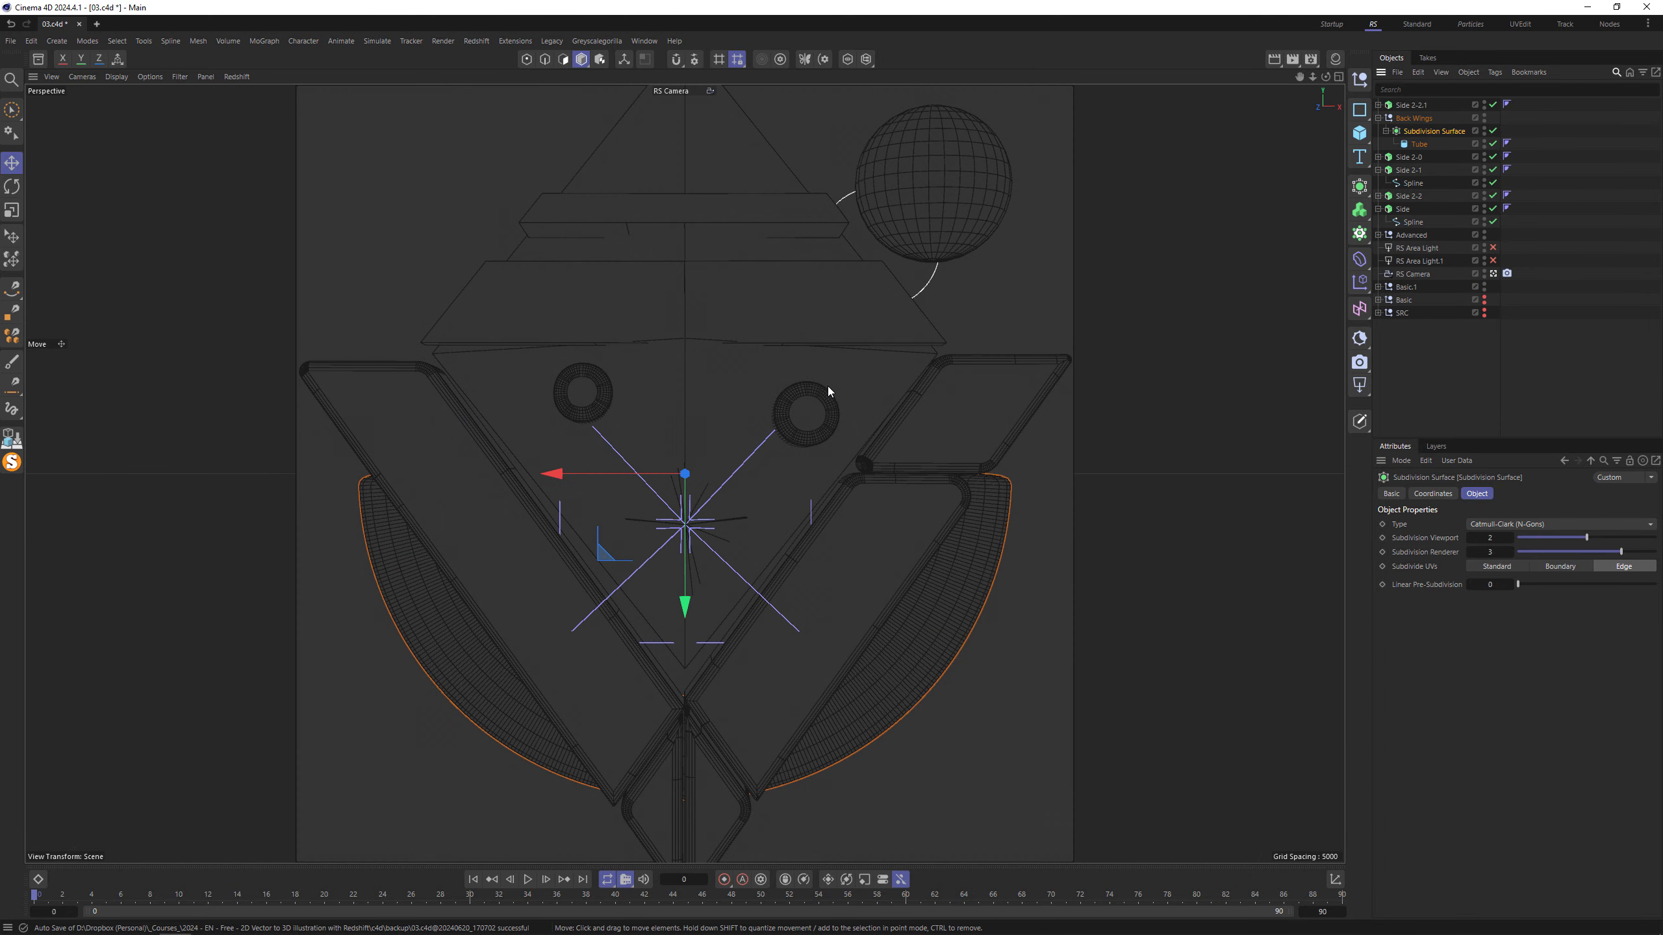
key(ctrl+s)
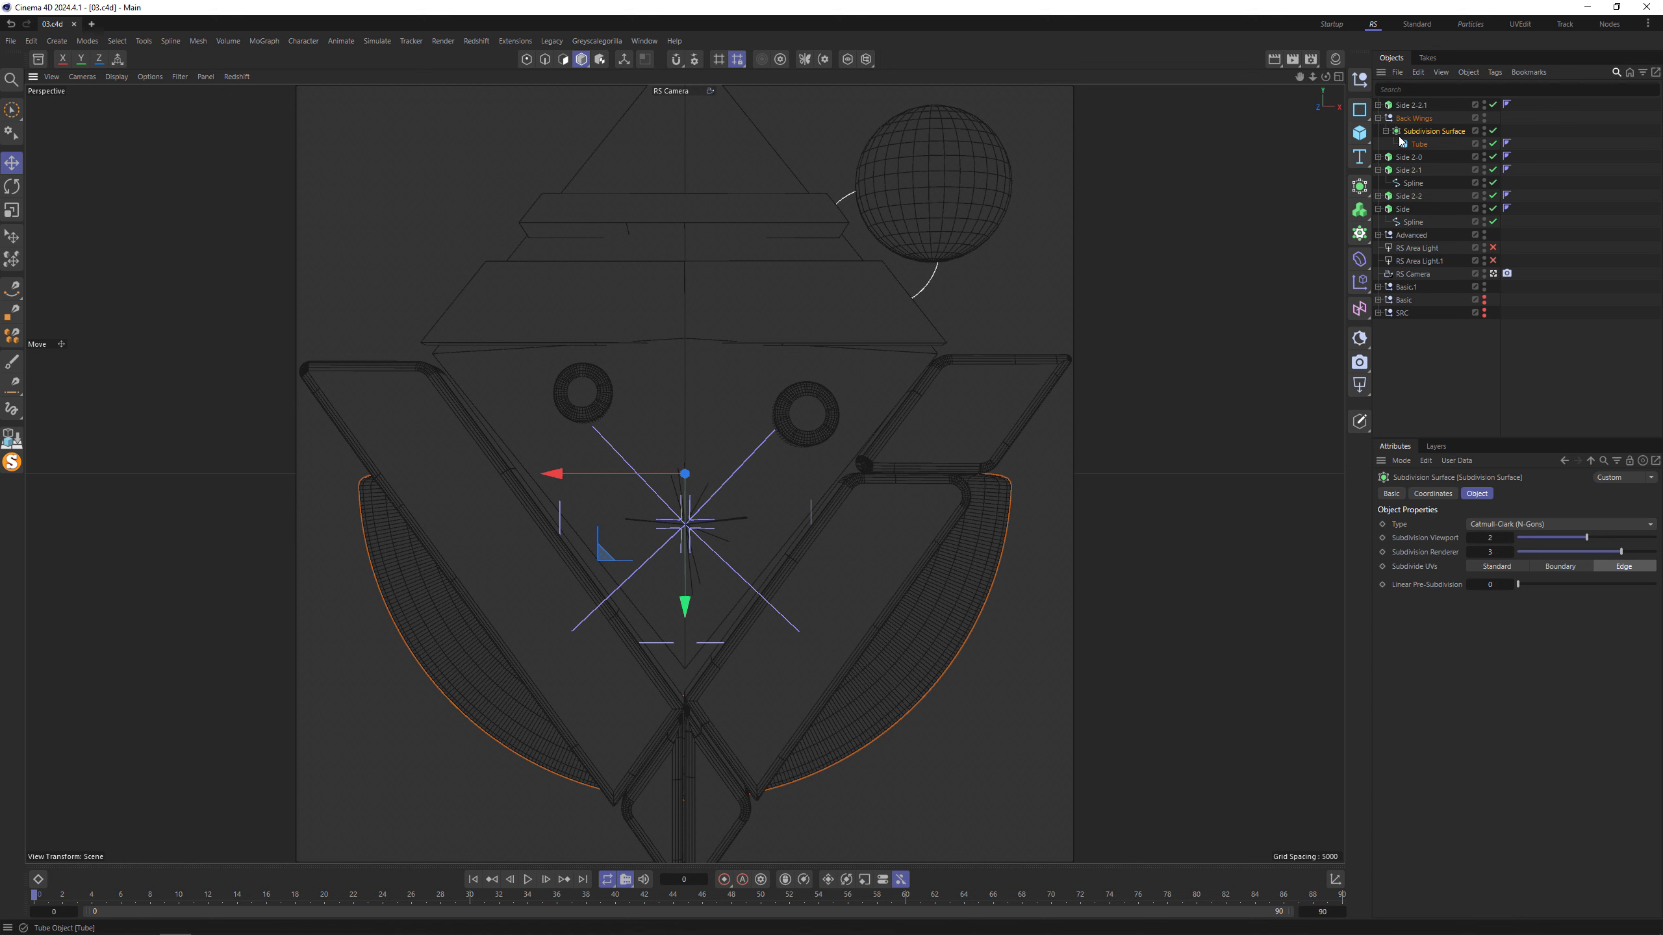
Move all objects from Side 2-2.1 through Side, including Back Wings, into the Advanced null and show the Top view.
click(1378, 119)
click(1403, 106)
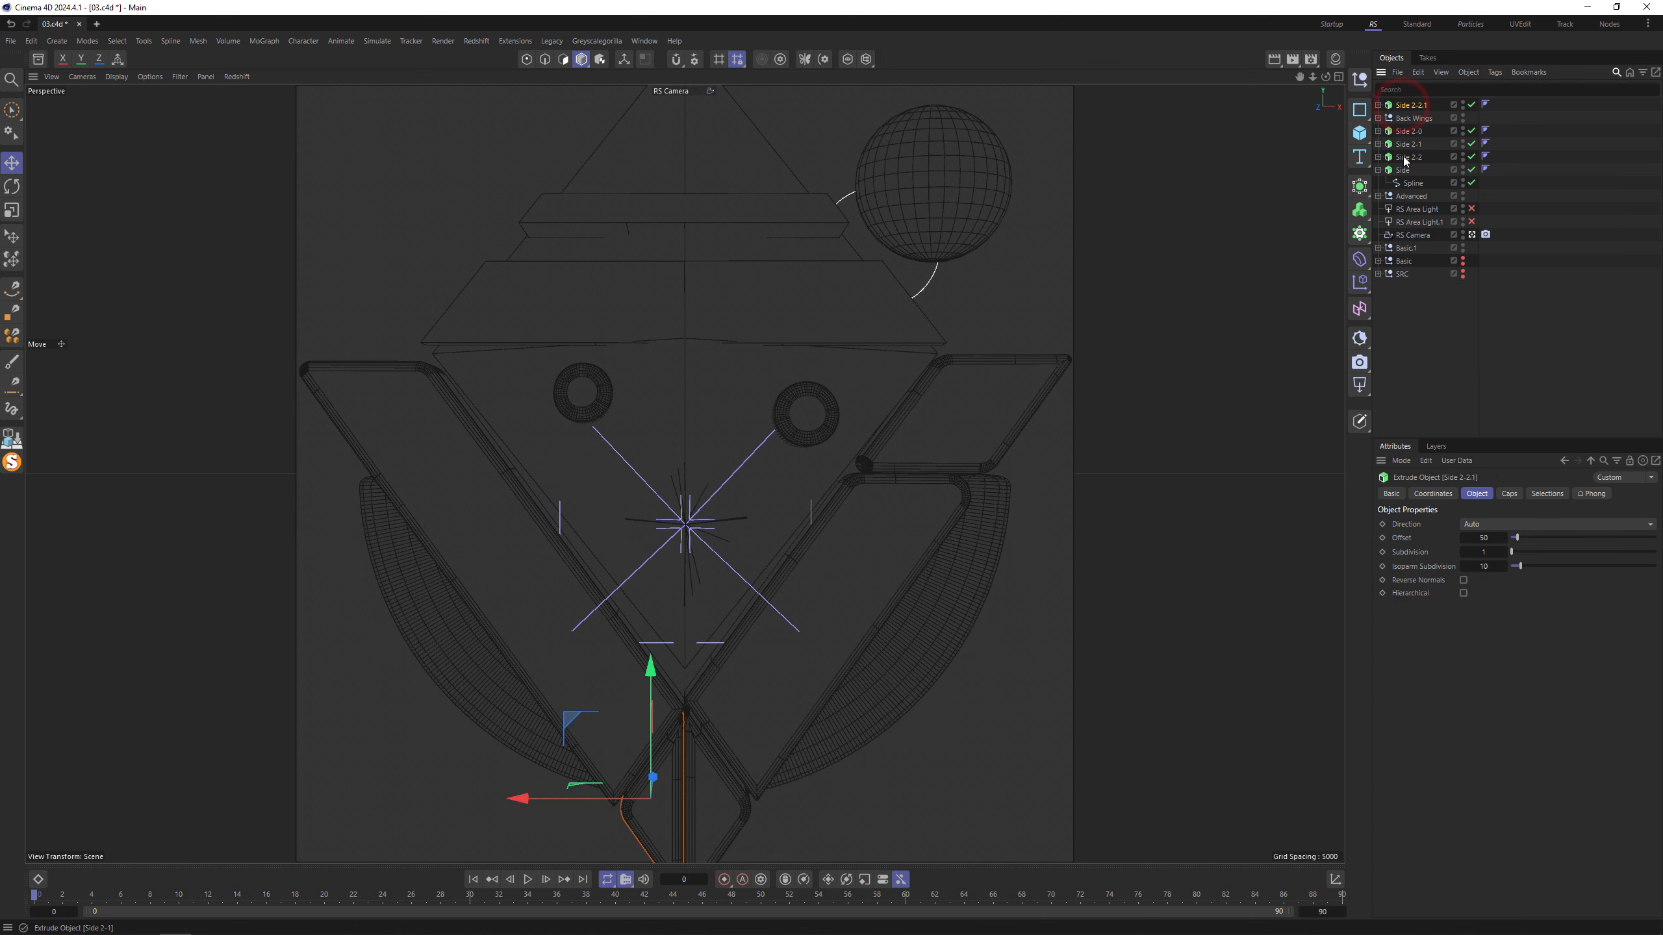
shift+click(1401, 171)
drag(1404, 170, 1404, 197)
middle_click(980, 325)
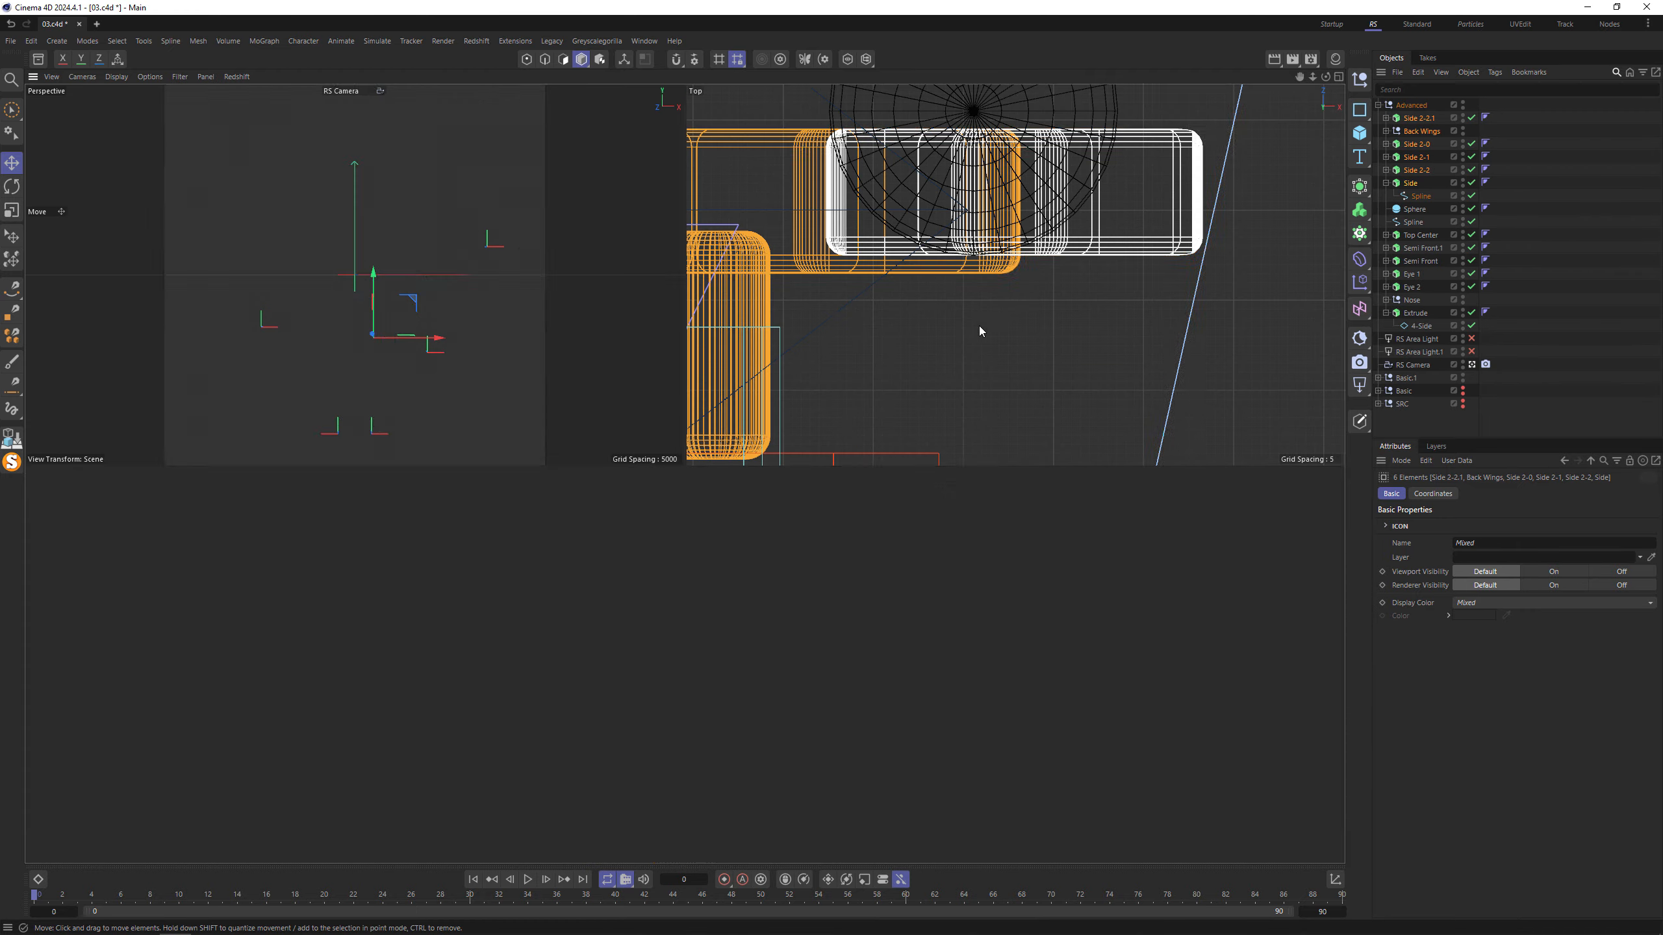
middle_click(980, 325)
alt+right_drag(877, 333, 752, 332)
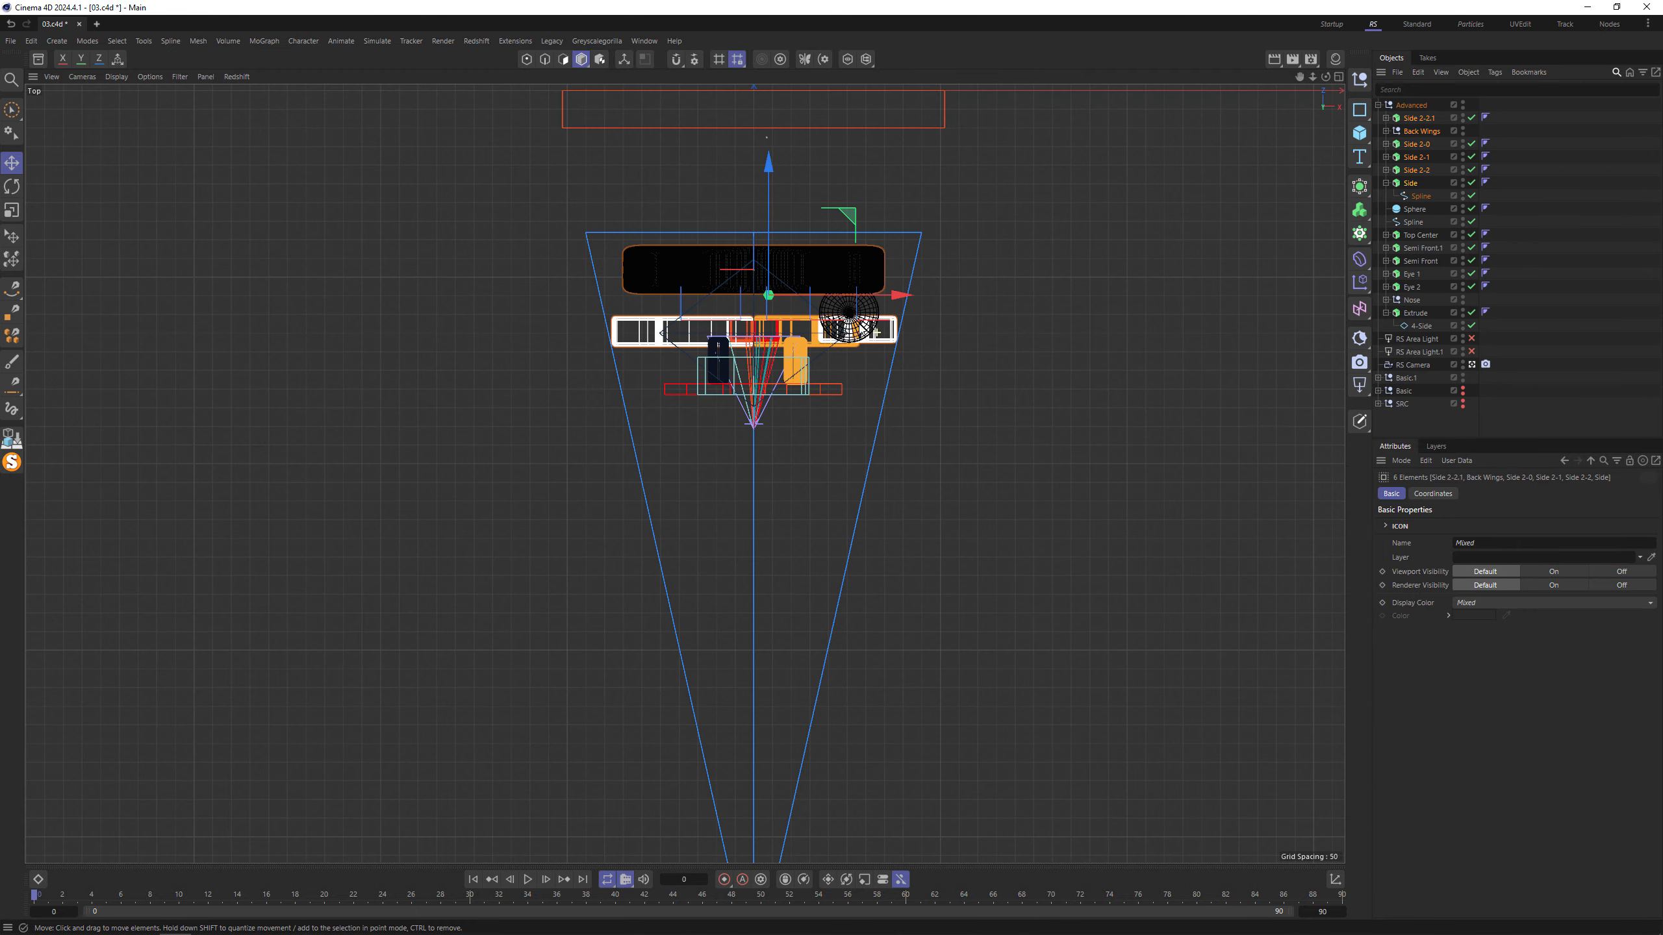
Collapse the Side and Extrude hierarchies inside the Advanced null and delete the loose Spline below the Sphere.
click(1378, 105)
click(1379, 105)
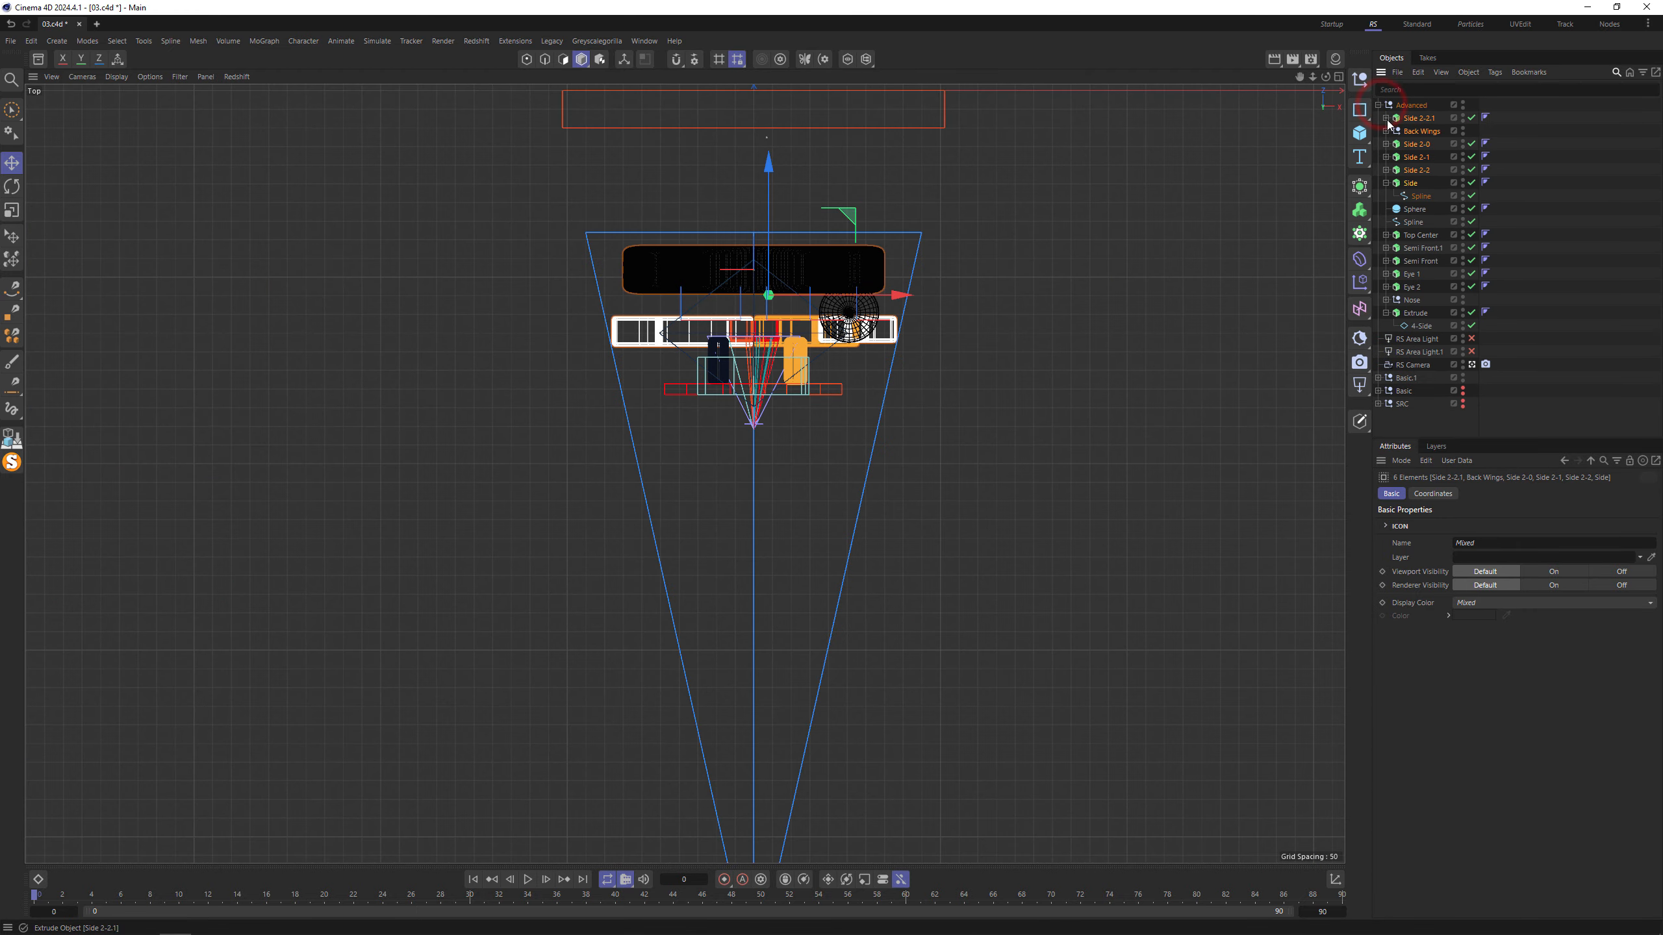
click(1385, 183)
click(1385, 299)
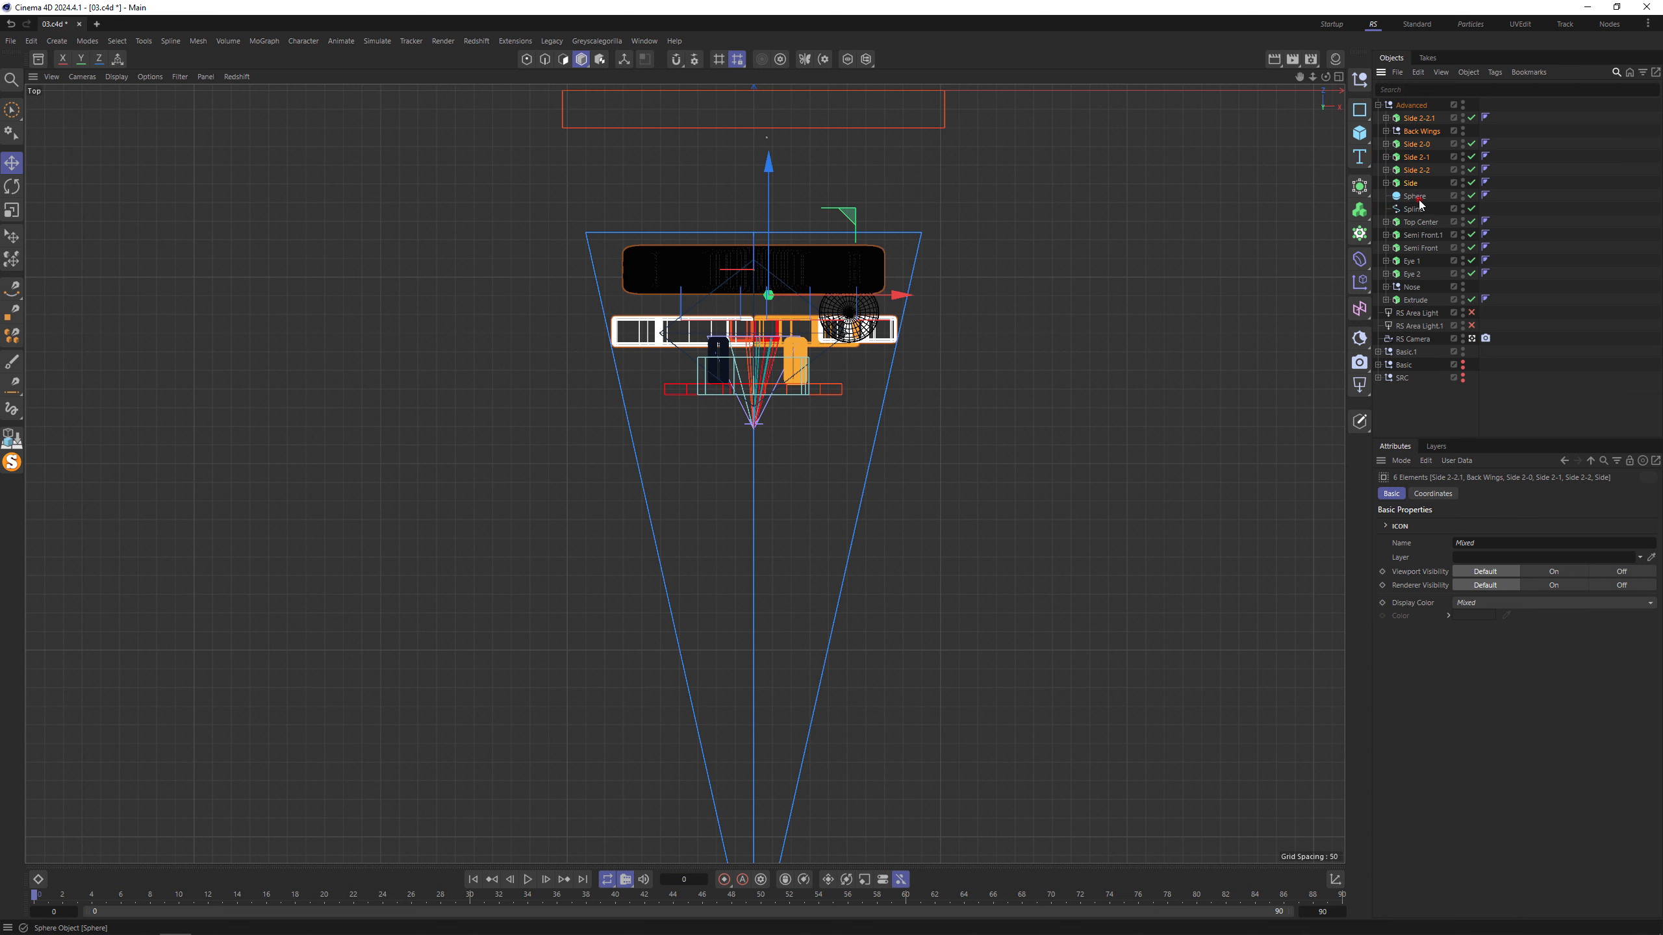
click(1418, 198)
click(1415, 208)
key(Delete)
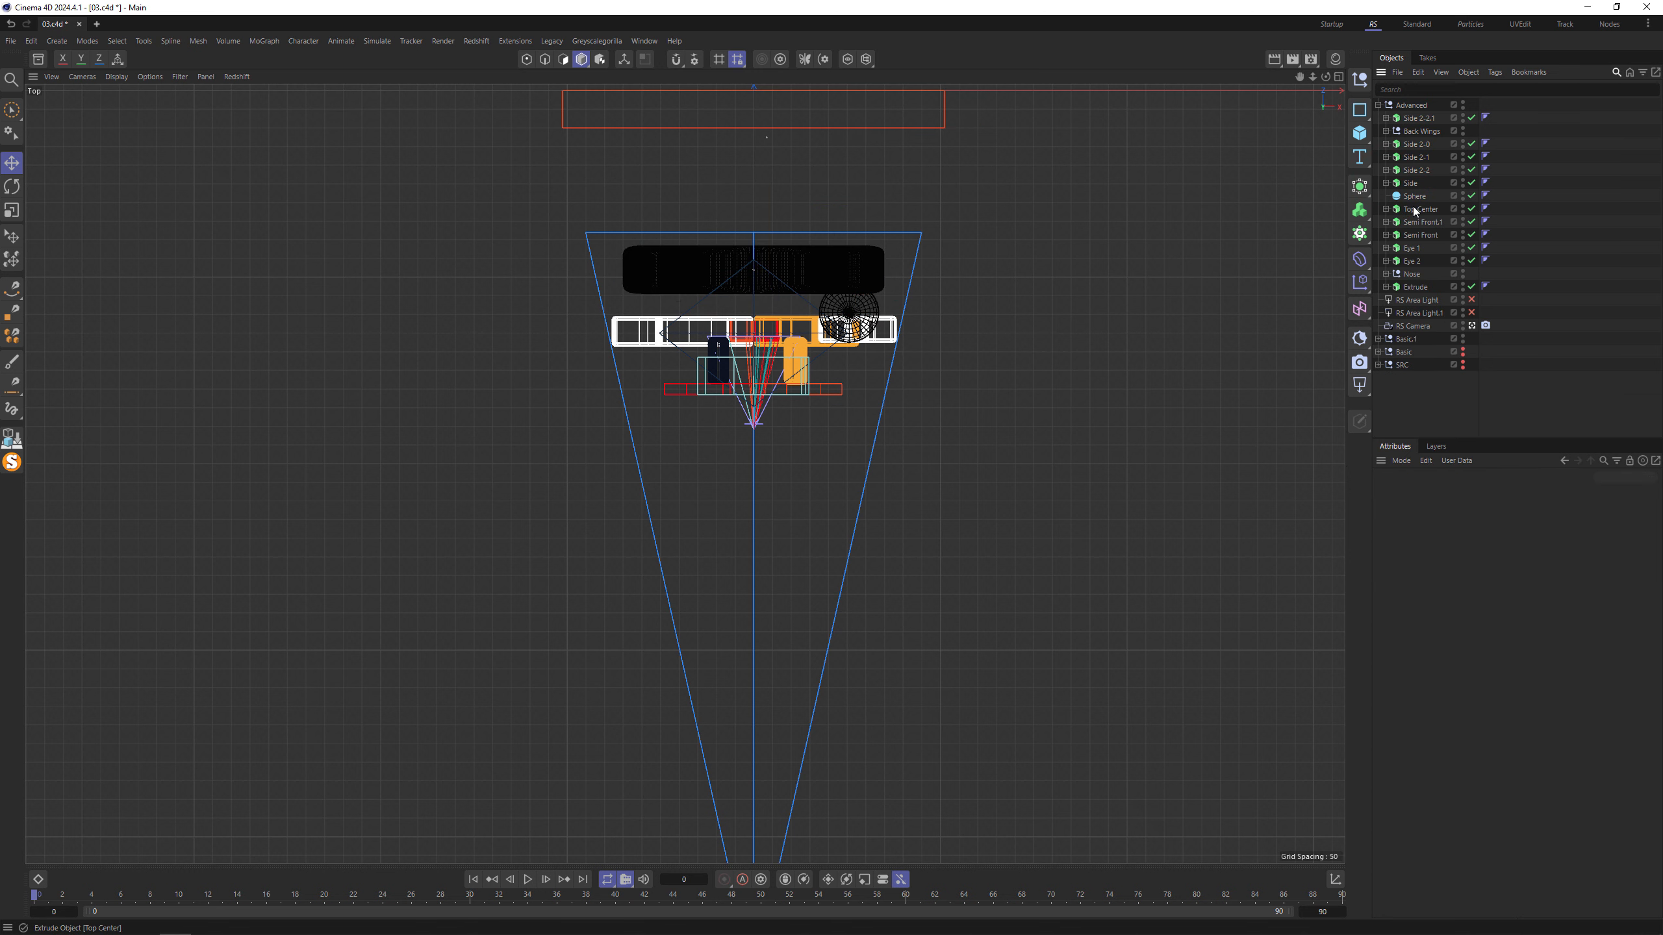
Move the whole Advanced group back along its depth axis, away from the camera, and return to the RS Camera view.
click(1414, 287)
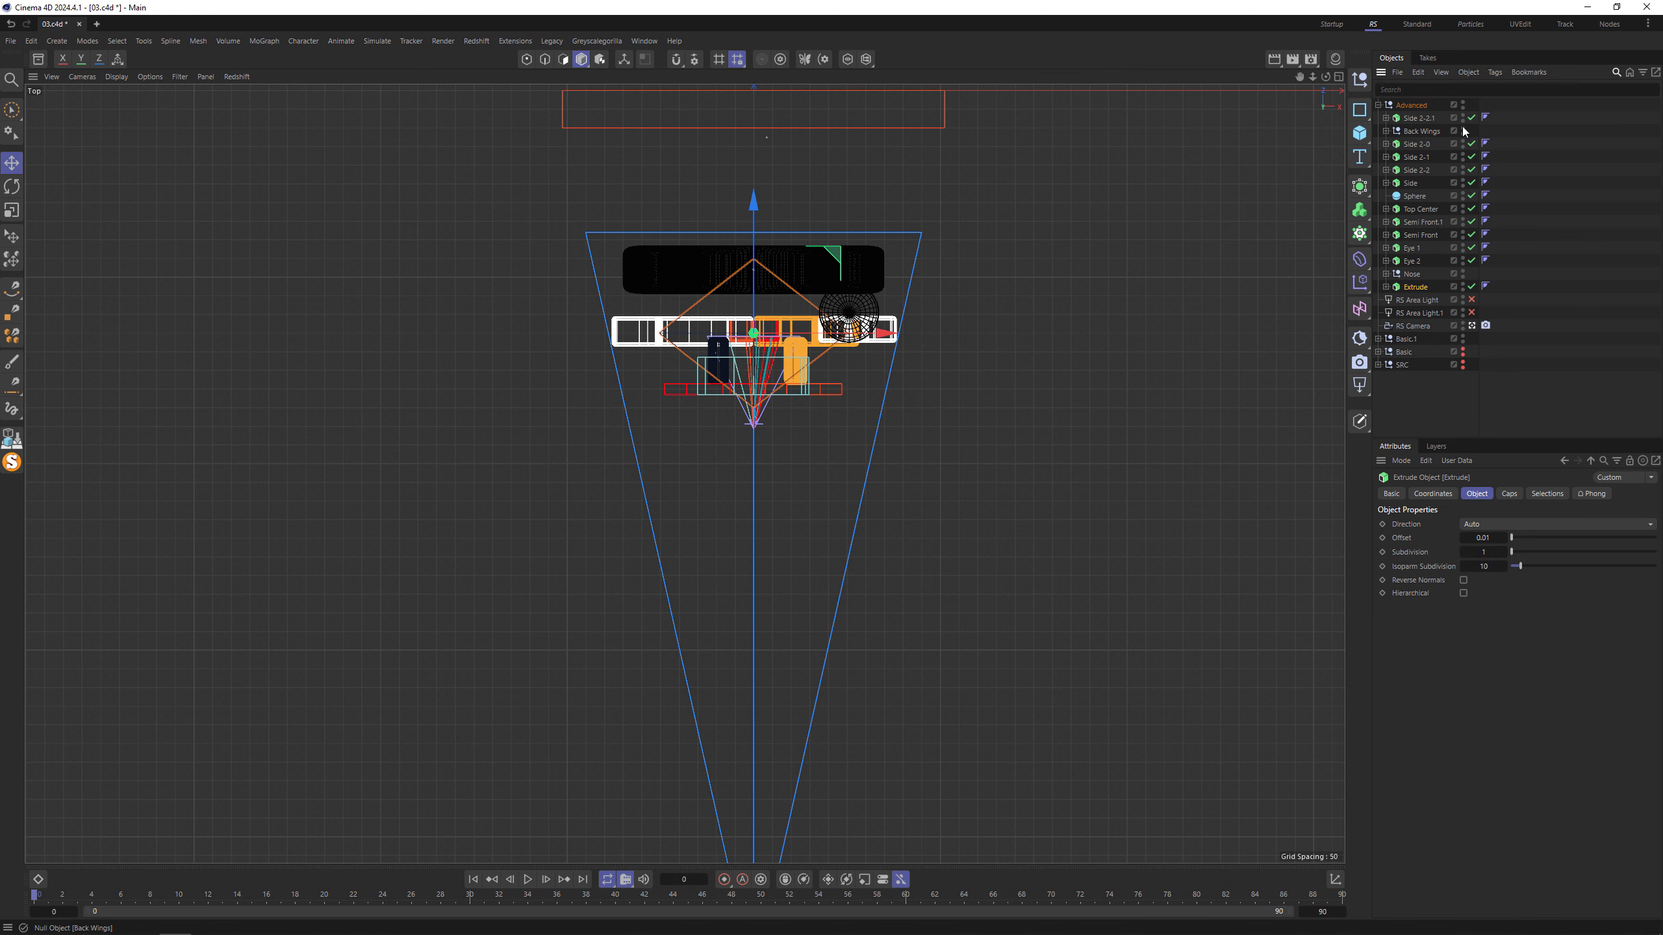
click(1413, 105)
drag(761, 212, 763, 112)
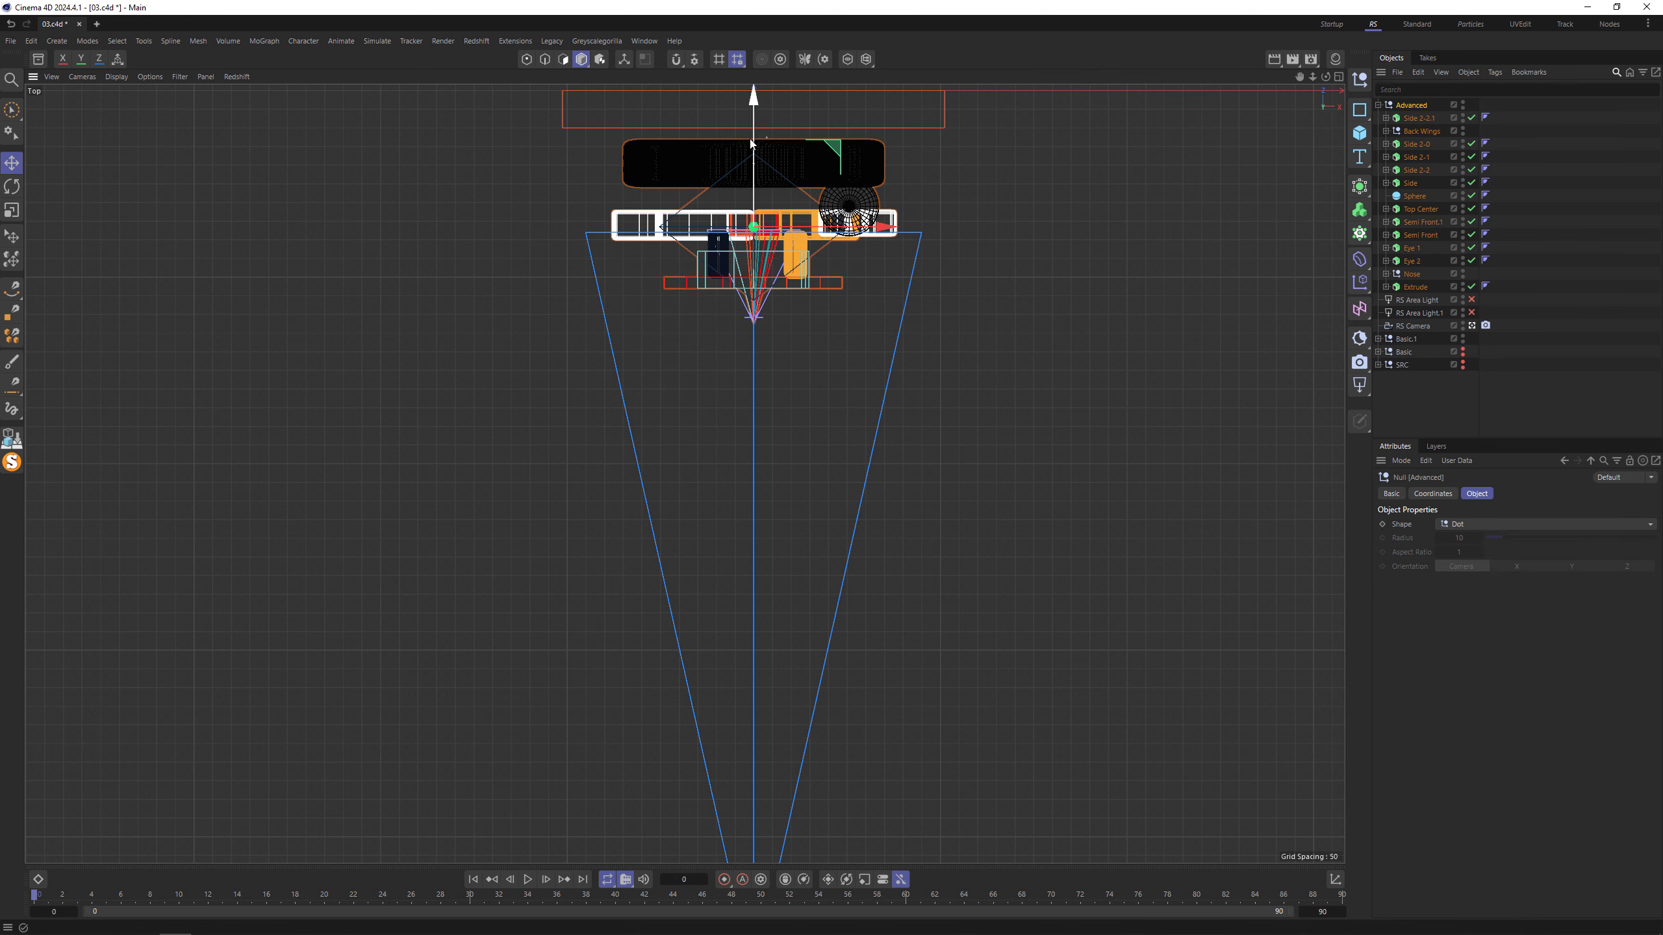
middle_click(694, 150)
middle_click(335, 265)
click(1373, 24)
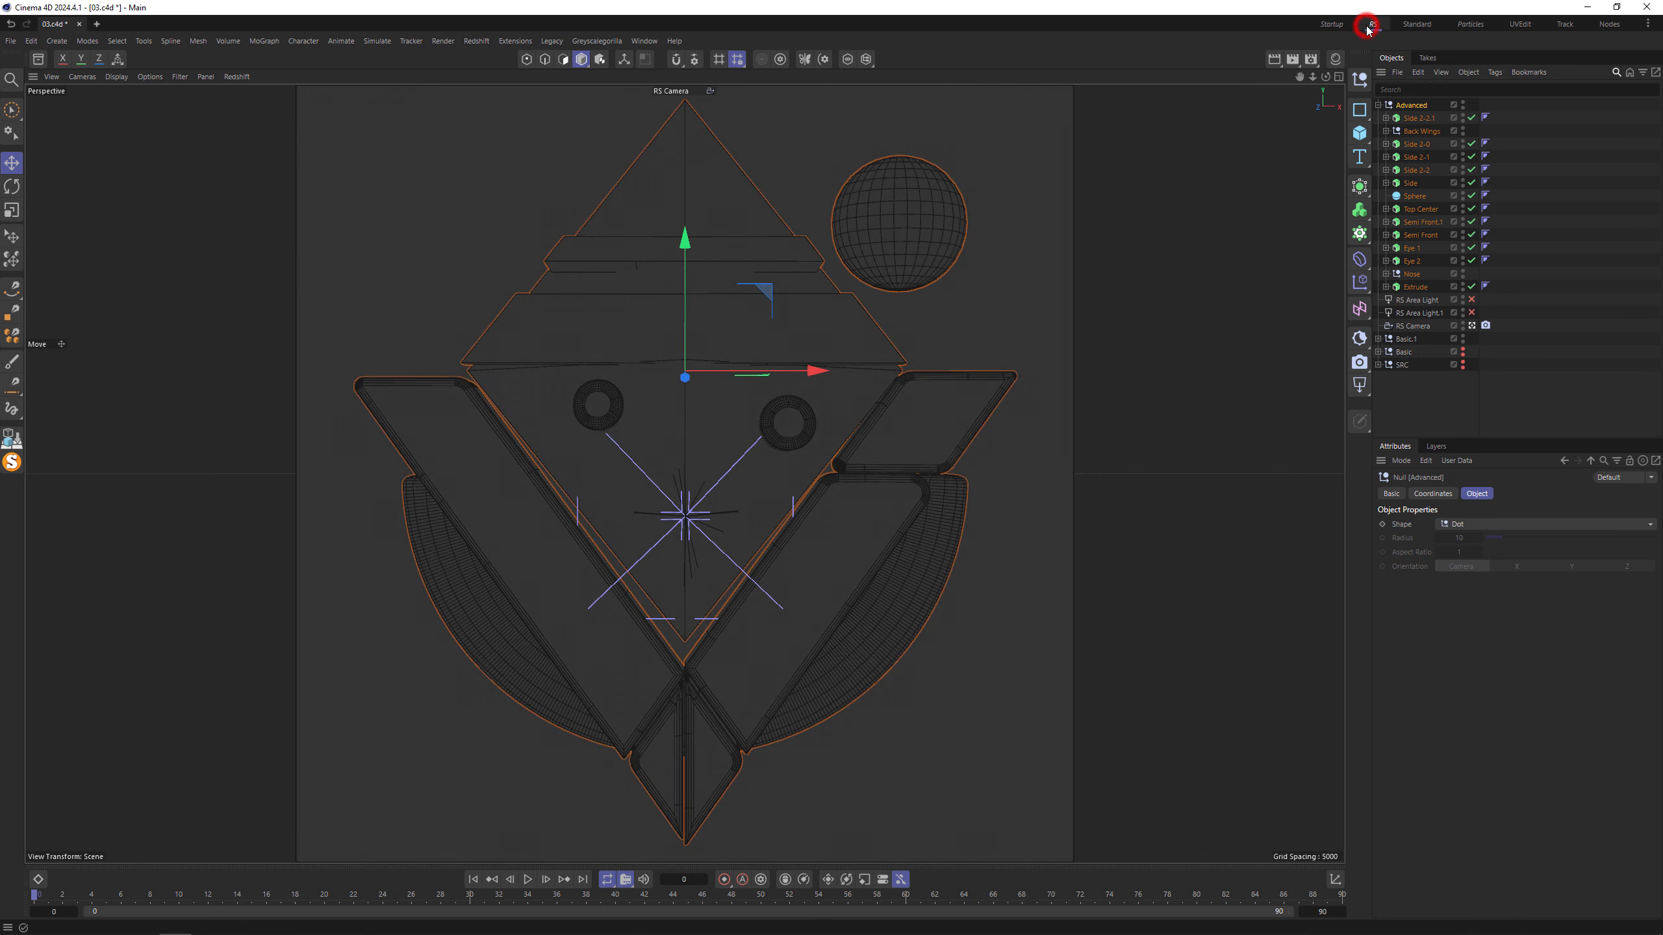